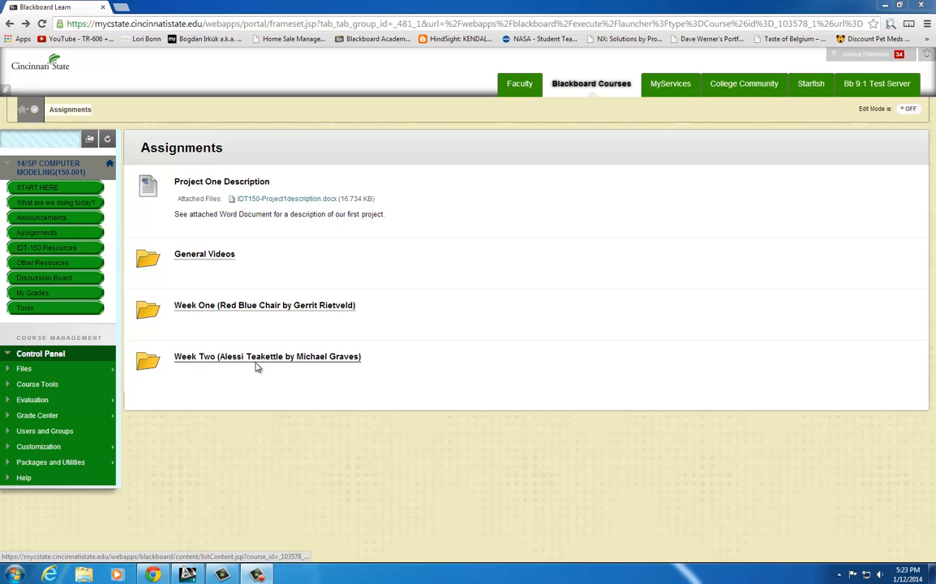
Download teakettle.wire from the Week Two (Alessi Teakettle) assignment and save it as teakettle in the personal folder on the Desktop
click(209, 357)
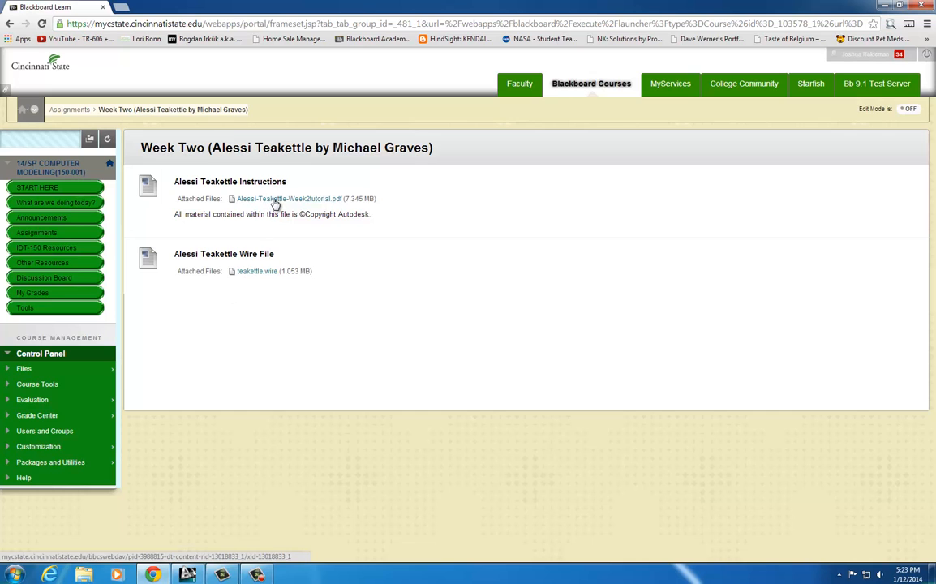
right_click(254, 277)
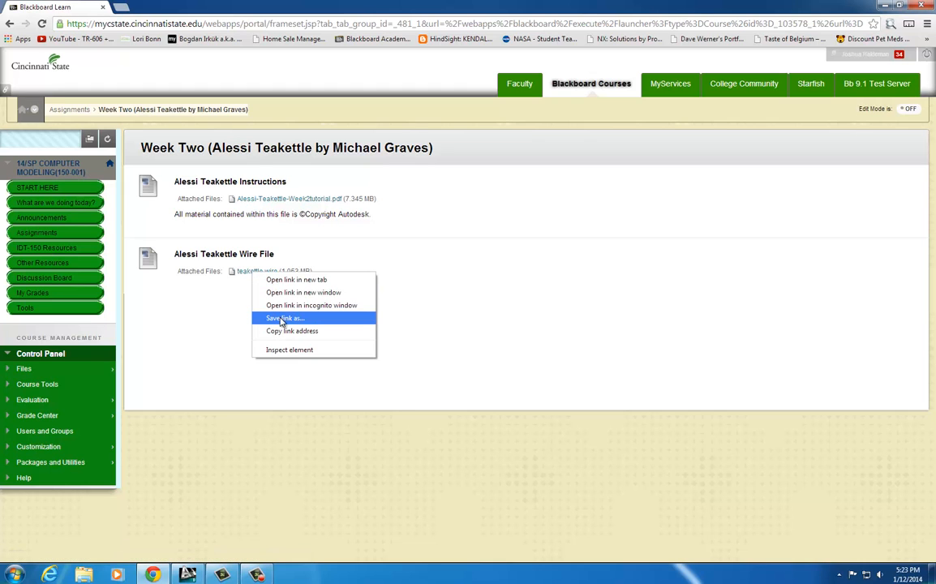
click(281, 319)
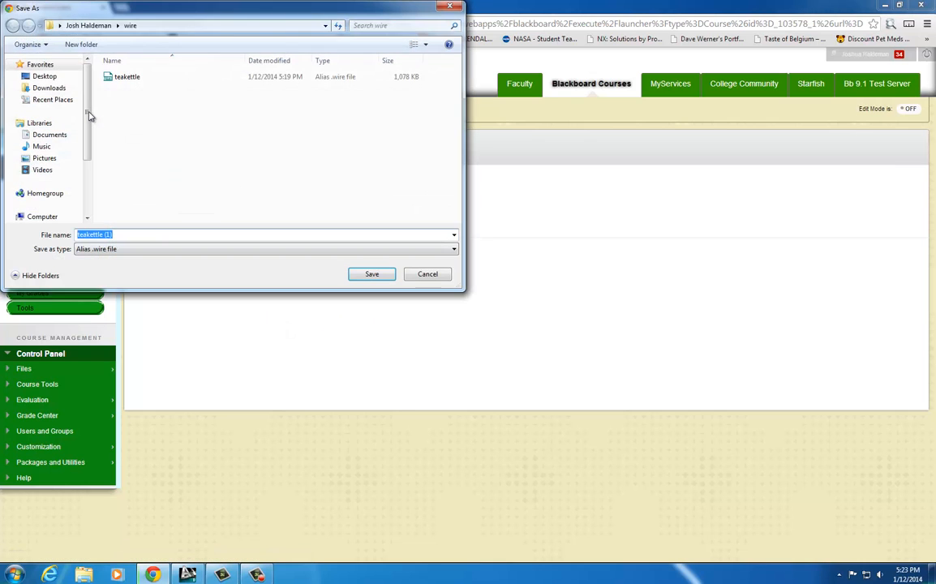
click(49, 76)
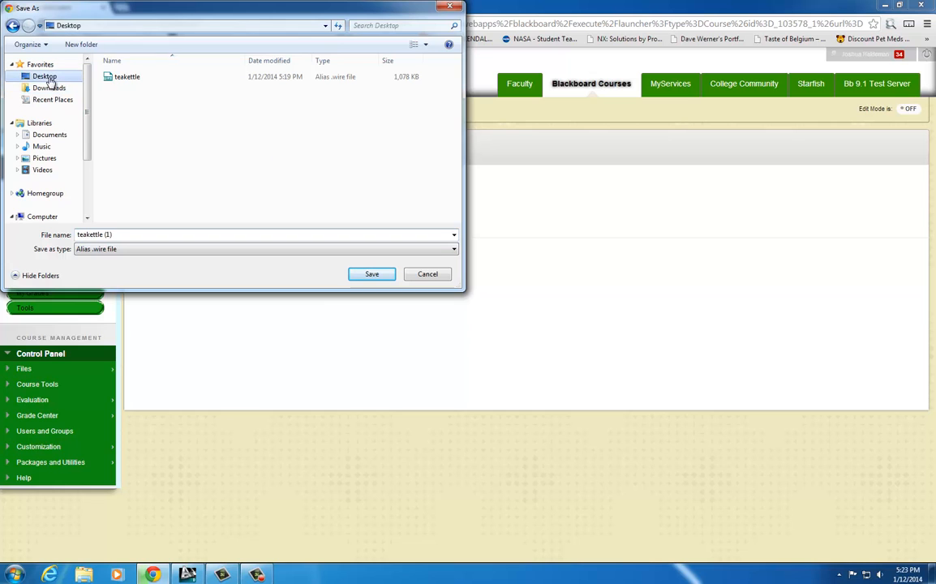
double_click(156, 169)
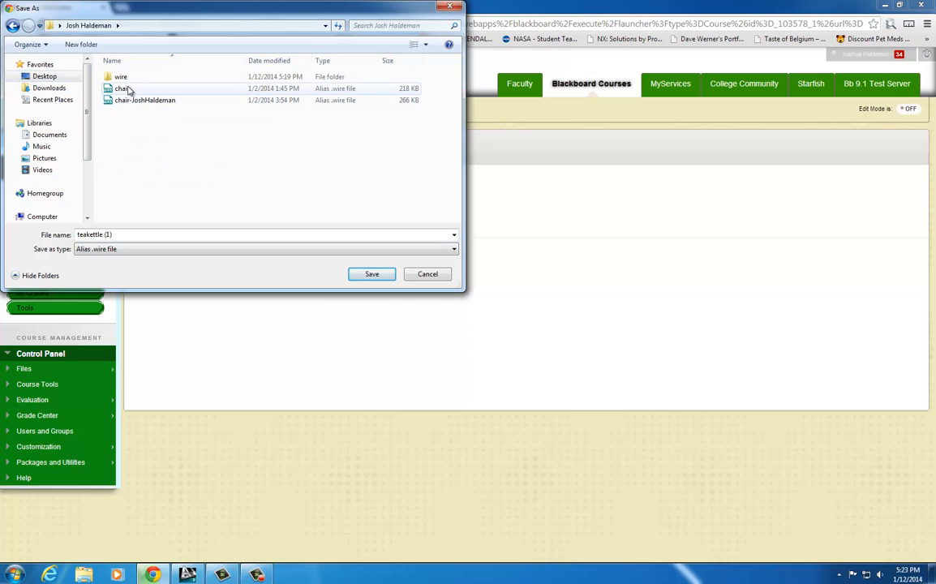
click(120, 235)
click(121, 234)
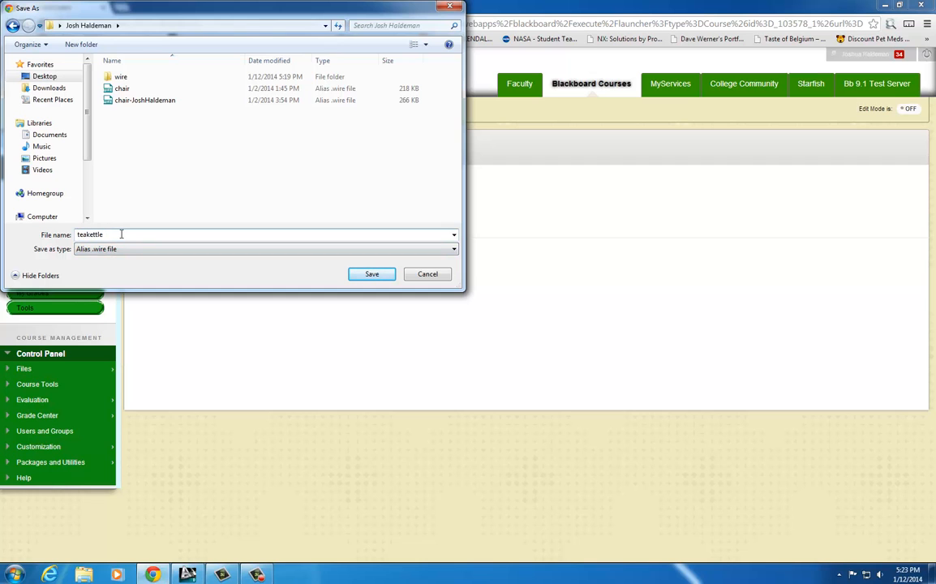
click(367, 275)
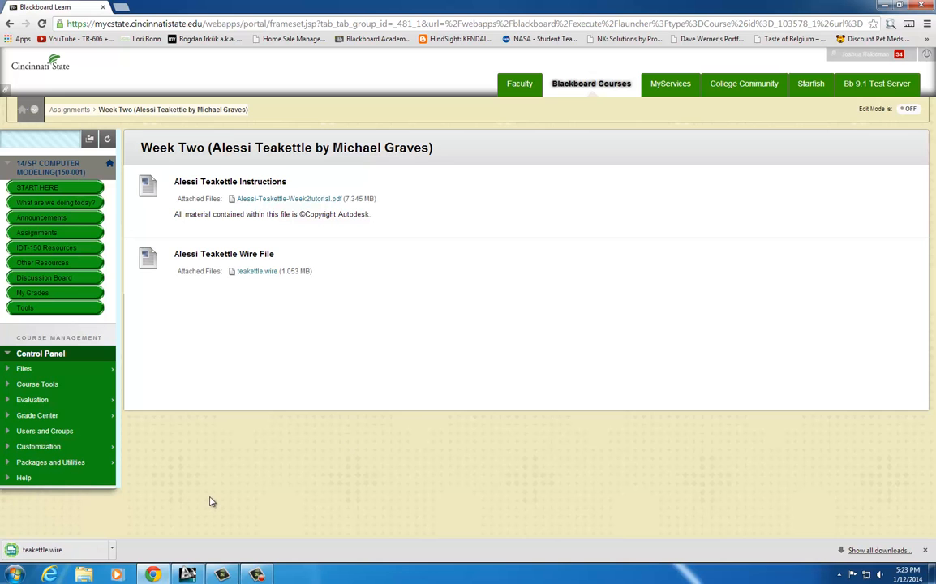
Switch to Autodesk Alias Design and open the downloaded teakettle file, deleting all existing objects and accepting the file's new construction settings
click(189, 574)
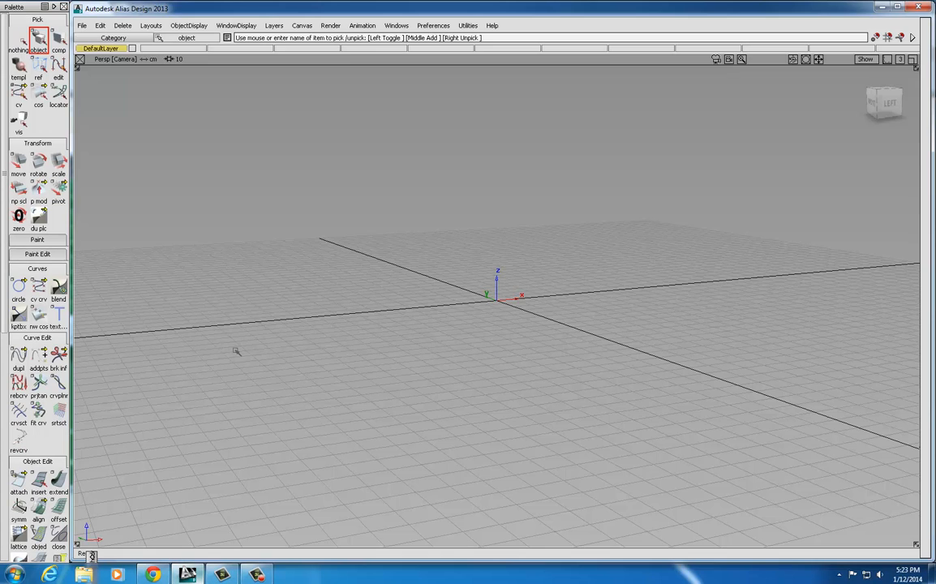
click(82, 25)
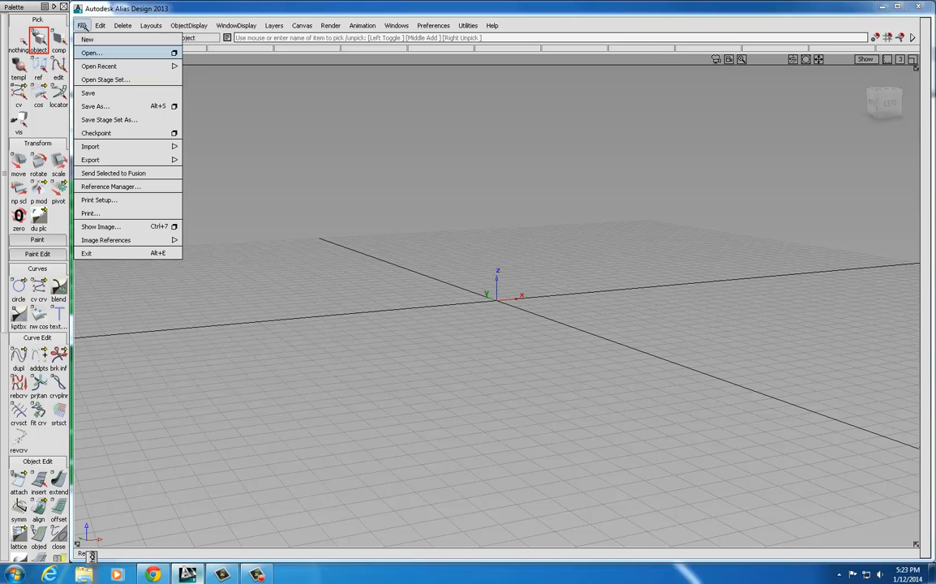
click(91, 54)
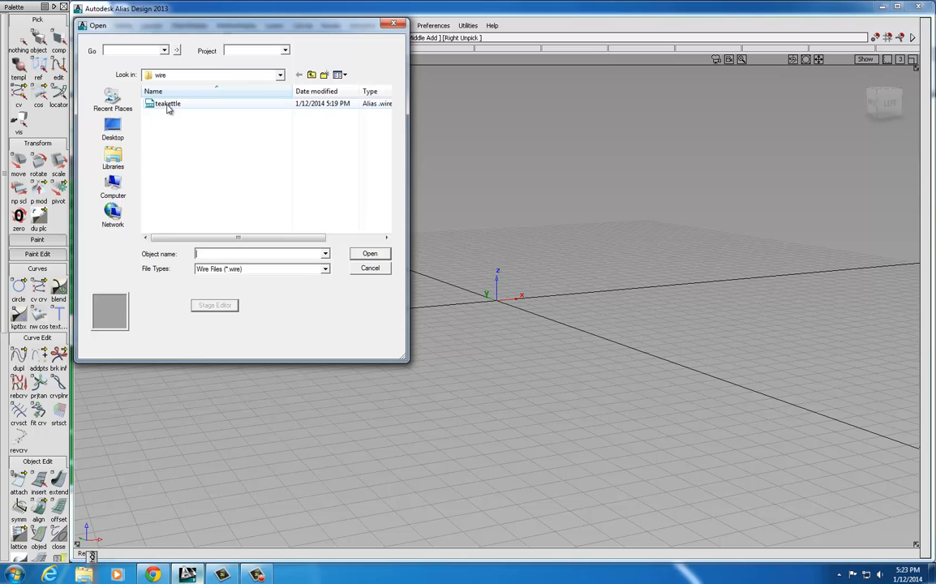
click(312, 77)
double_click(168, 136)
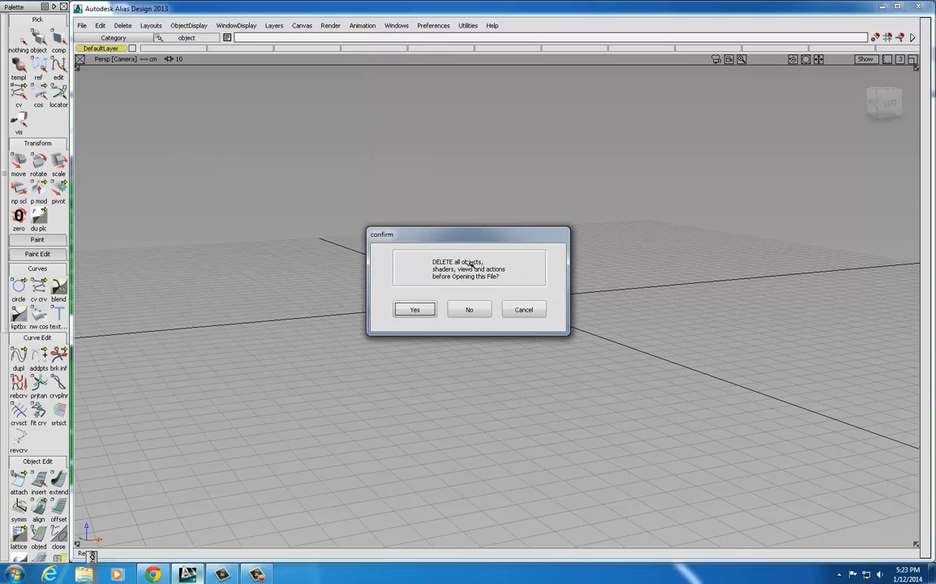
click(412, 315)
click(414, 311)
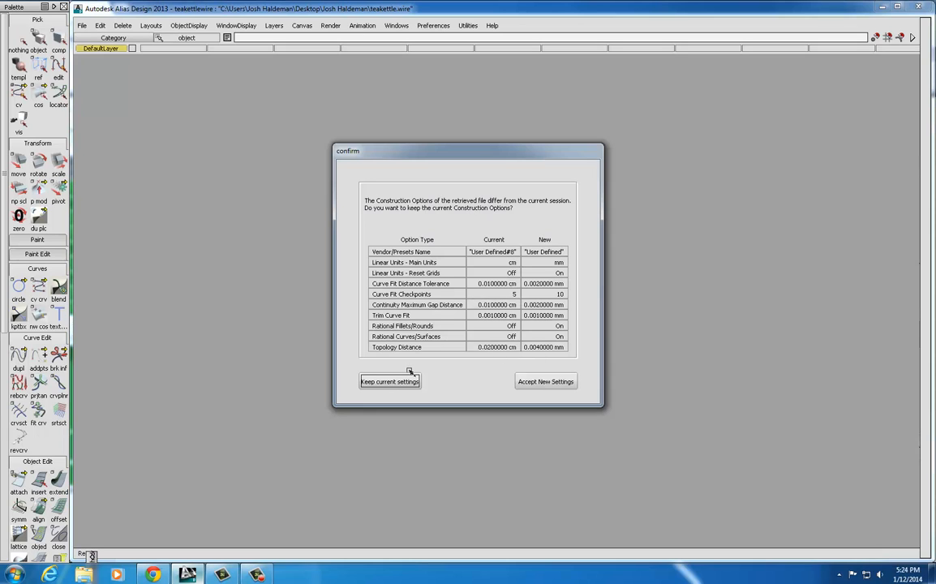
click(551, 382)
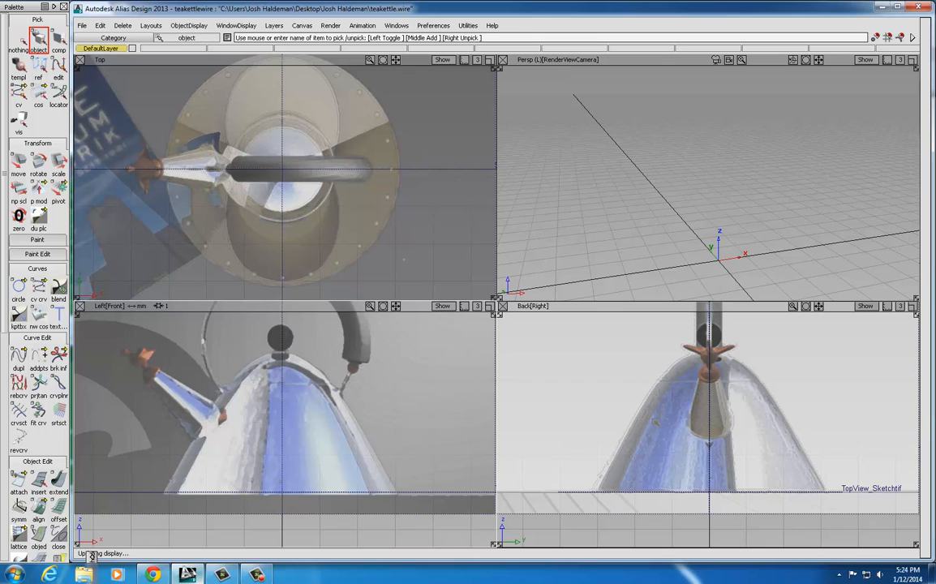
Select all the teakettle sketch canvases and create a new layer named Canvas
key(alt+shift)
mouse_move(342, 388)
alt+shift+right_down()
mouse_move(266, 430)
mouse_move(219, 395)
alt+shift+right_up()
alt+shift+middle_drag(312, 386, 317, 408)
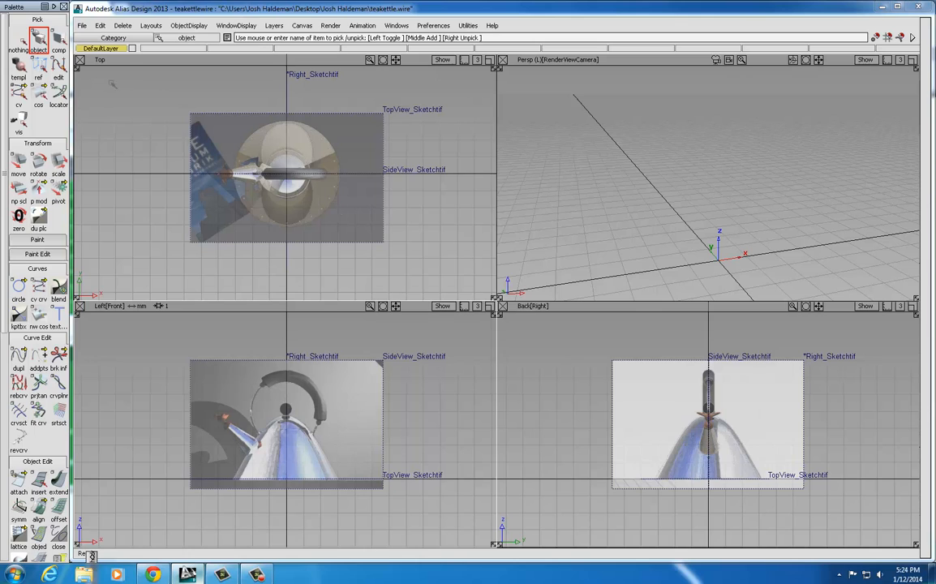
drag(158, 88, 422, 268)
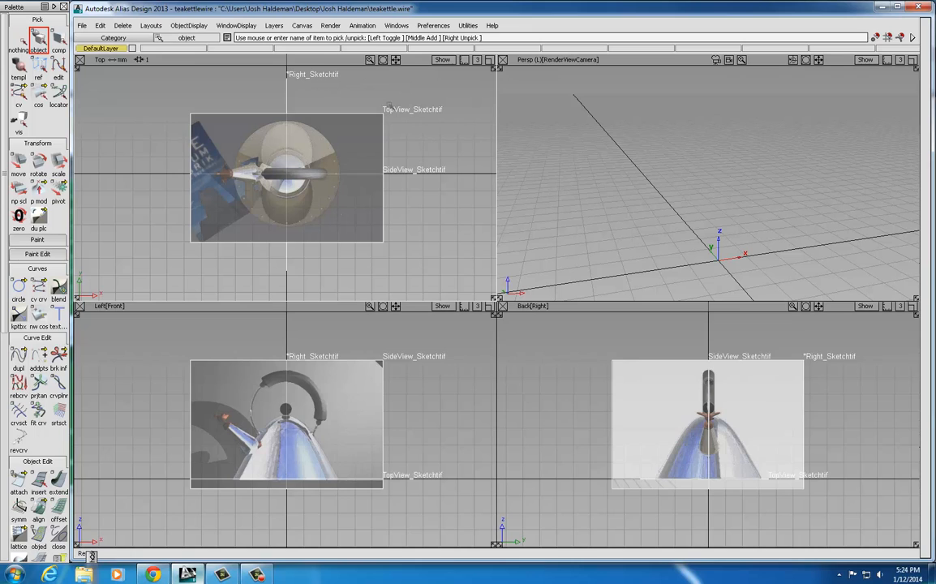
click(276, 26)
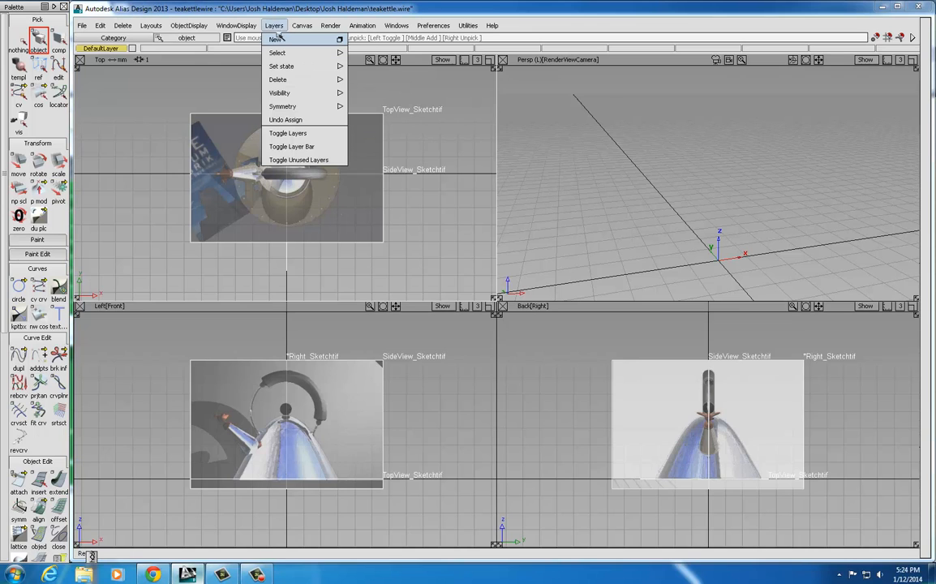
click(276, 39)
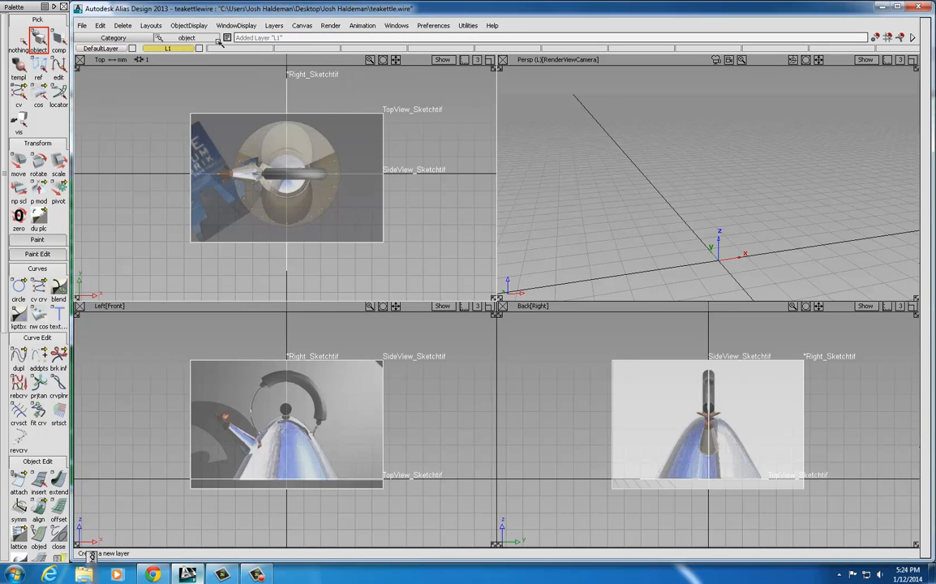
double_click(168, 49)
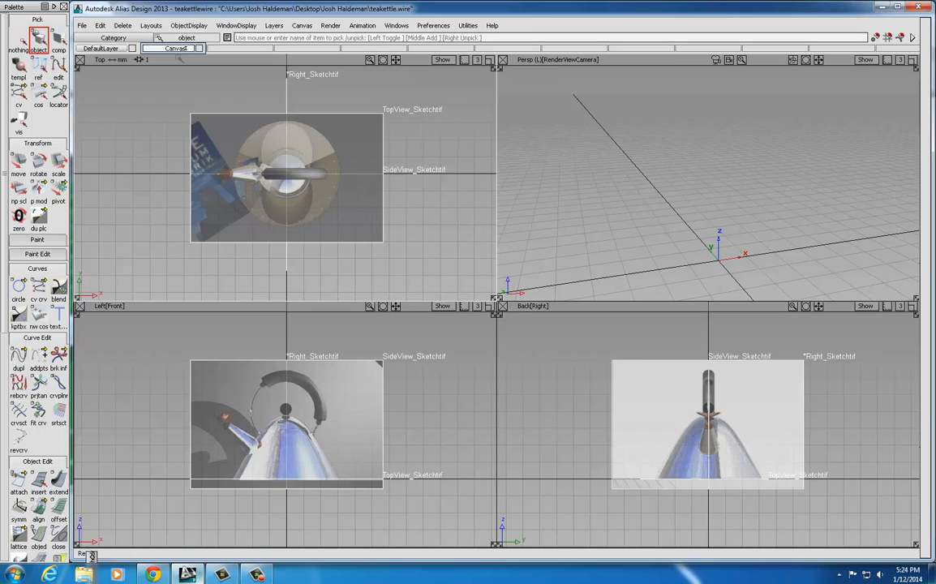
key(Return)
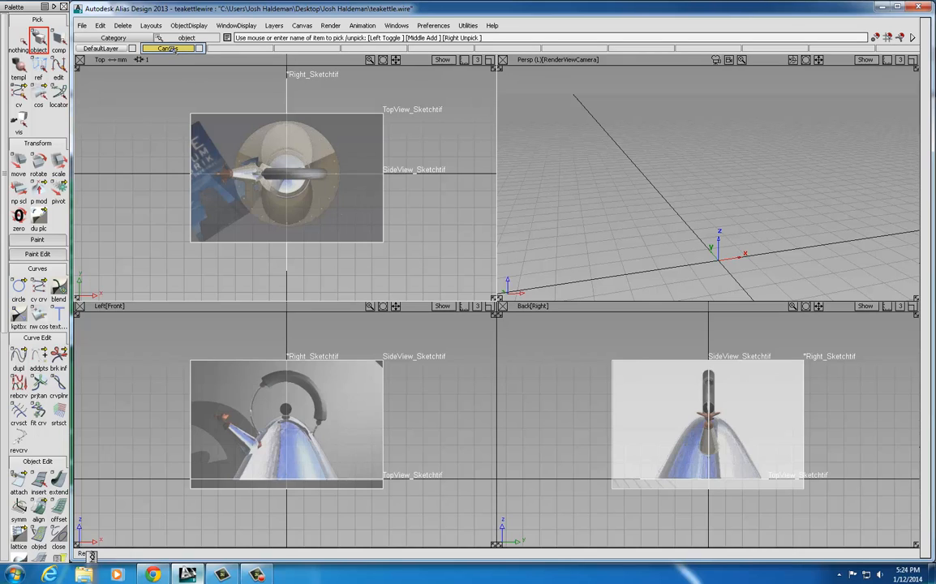
Assign the selected sketch canvases to the Canvas layer and set that layer's state to Inactive
right_click(175, 49)
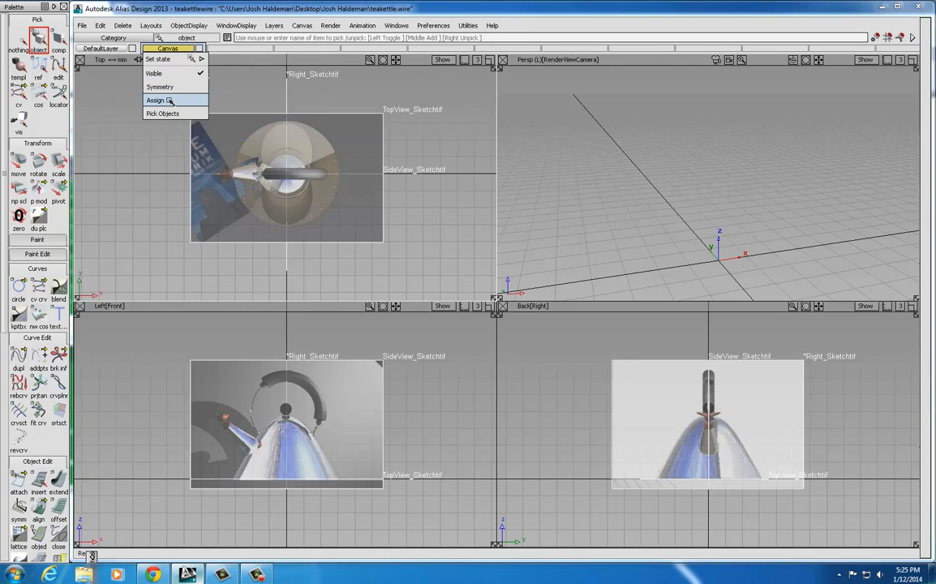
click(169, 100)
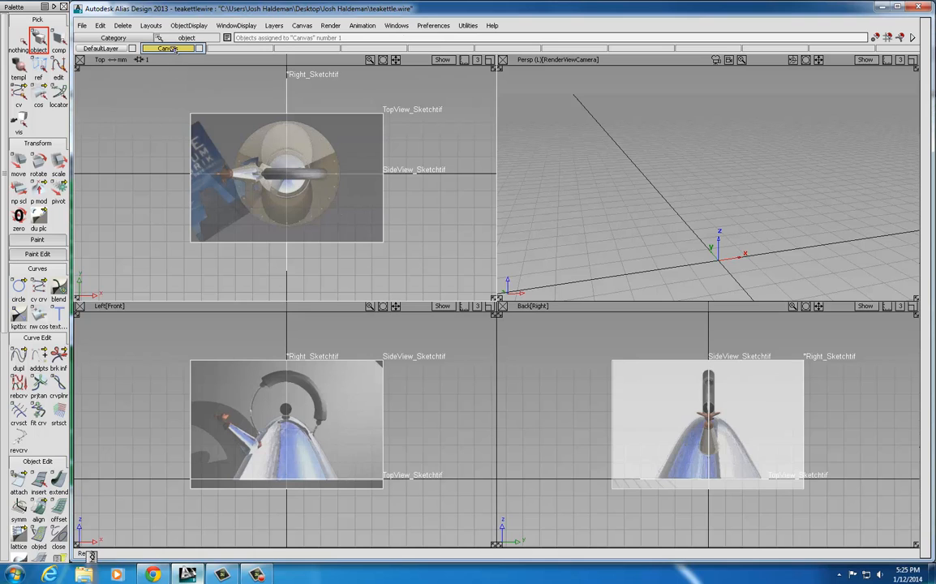
right_click(175, 49)
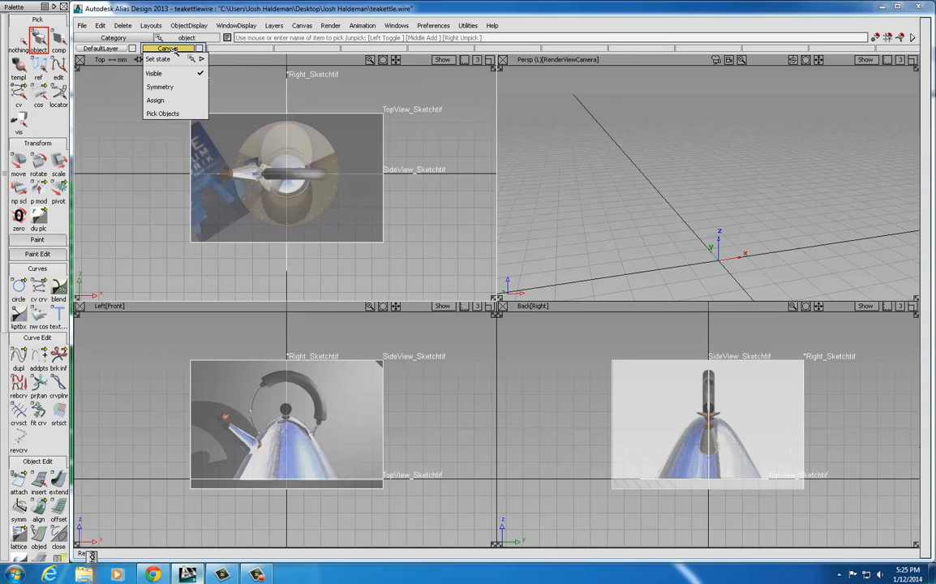
mouse_move(172, 60)
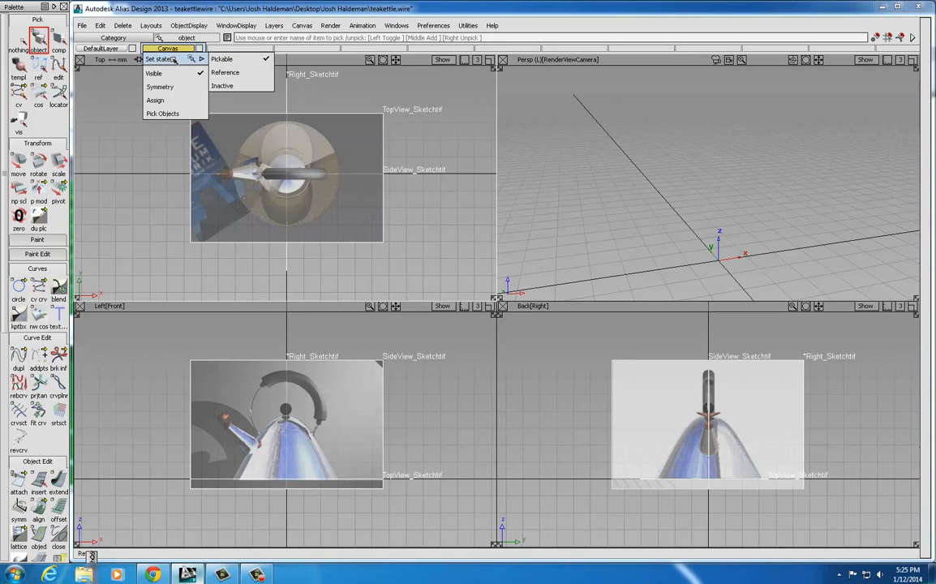
click(229, 86)
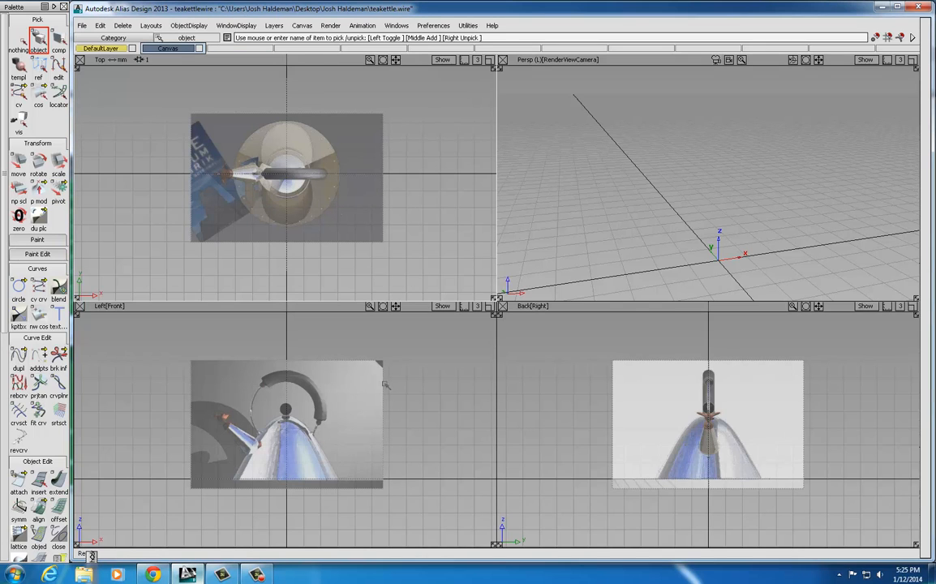
click(21, 40)
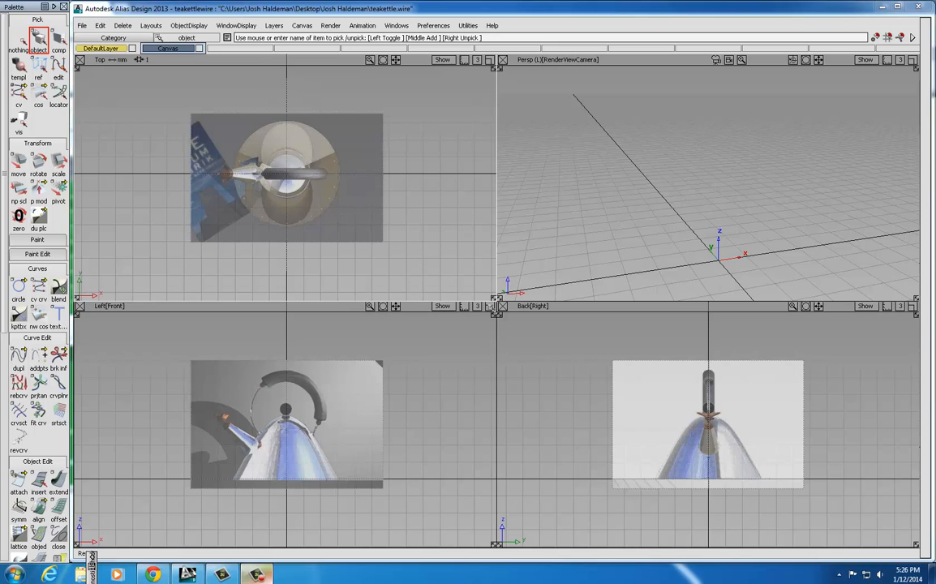
In the maximized Left view, draw a four-CV curve from the centre axis at the knob to the body's right base corner, grid-snapping the first two CVs
click(491, 305)
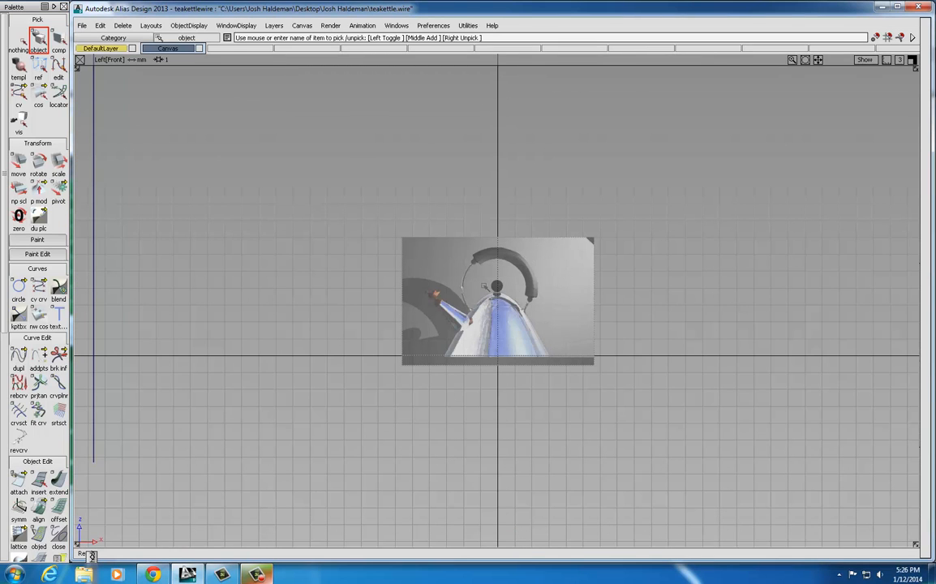
key(alt+shift)
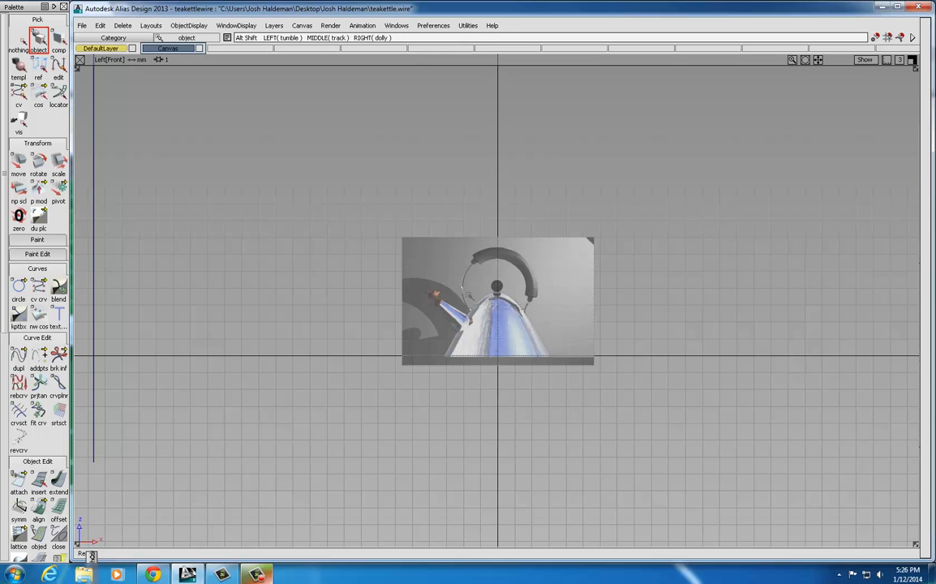
alt+shift+right_drag(484, 292, 637, 255)
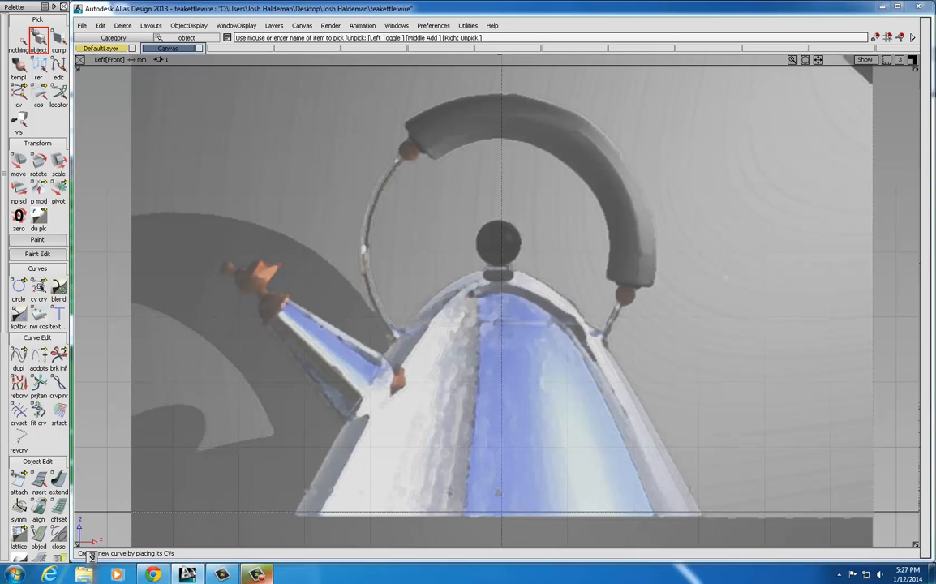
click(38, 288)
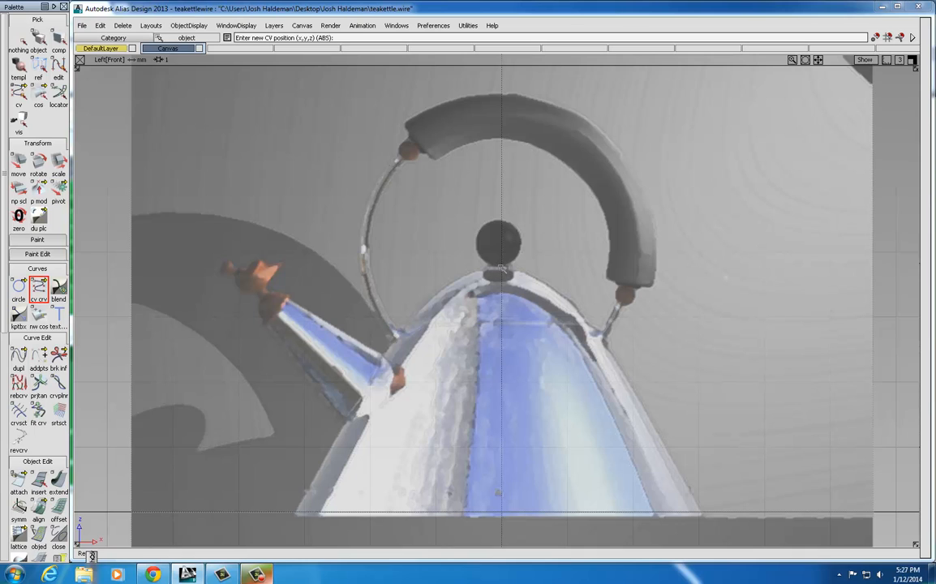
click(887, 38)
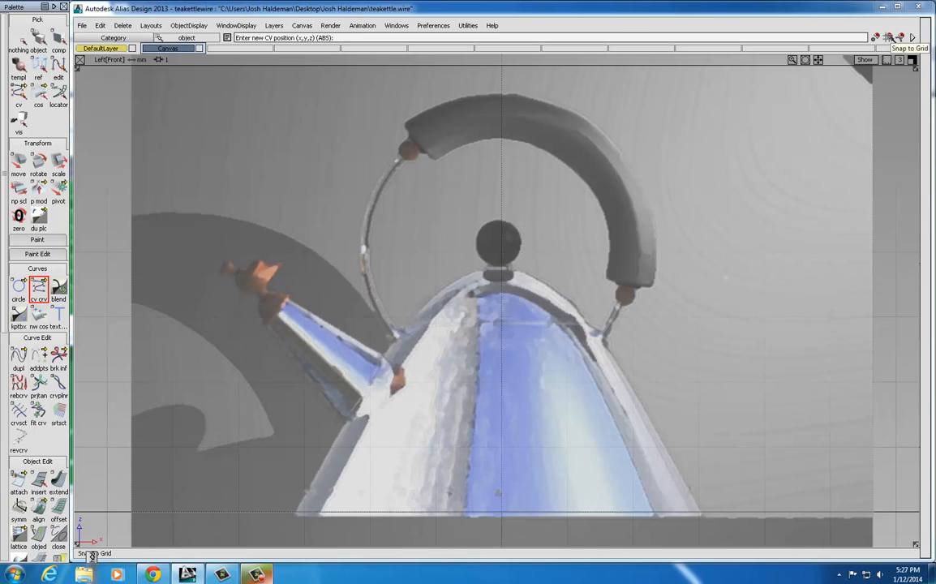
click(502, 252)
click(565, 252)
click(889, 37)
click(619, 363)
click(703, 512)
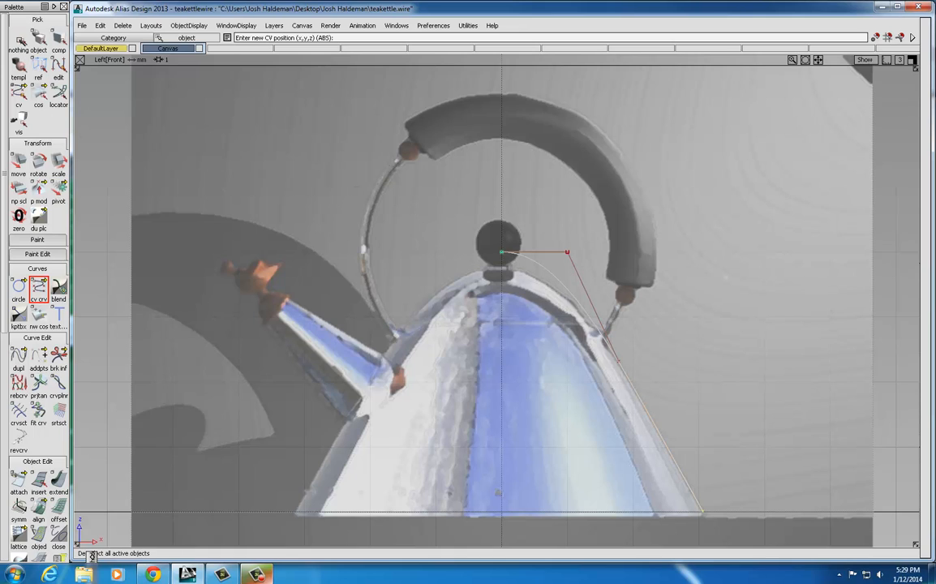
click(18, 39)
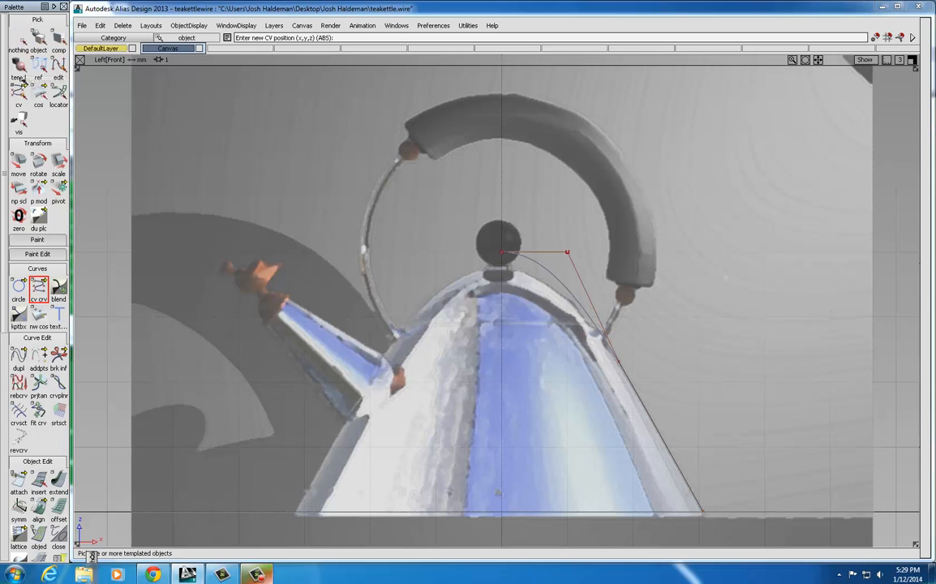
Move the profile curve's first two CVs straight down about 0.25 mm to the kettle body's top edge, then clear the CV selection
click(18, 91)
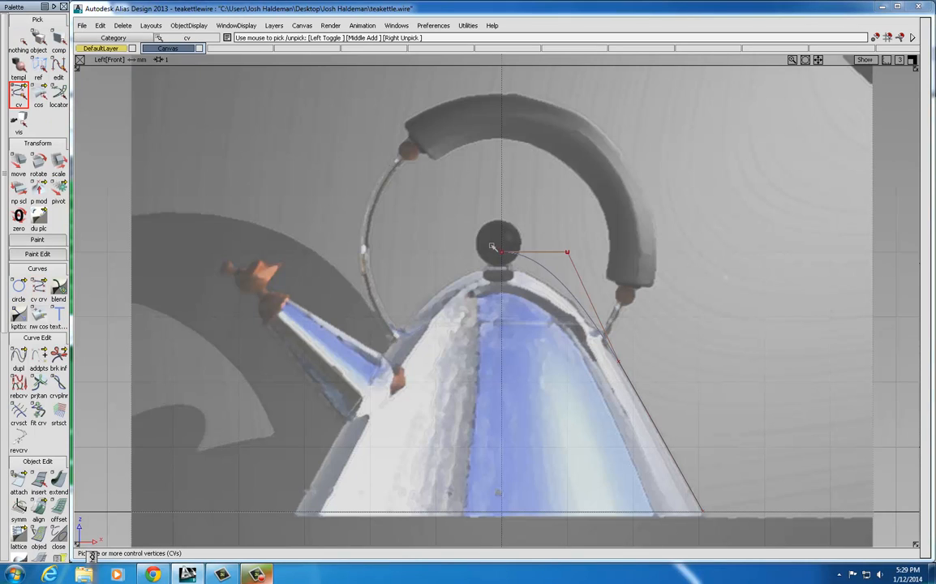
drag(450, 227, 544, 256)
click(569, 253)
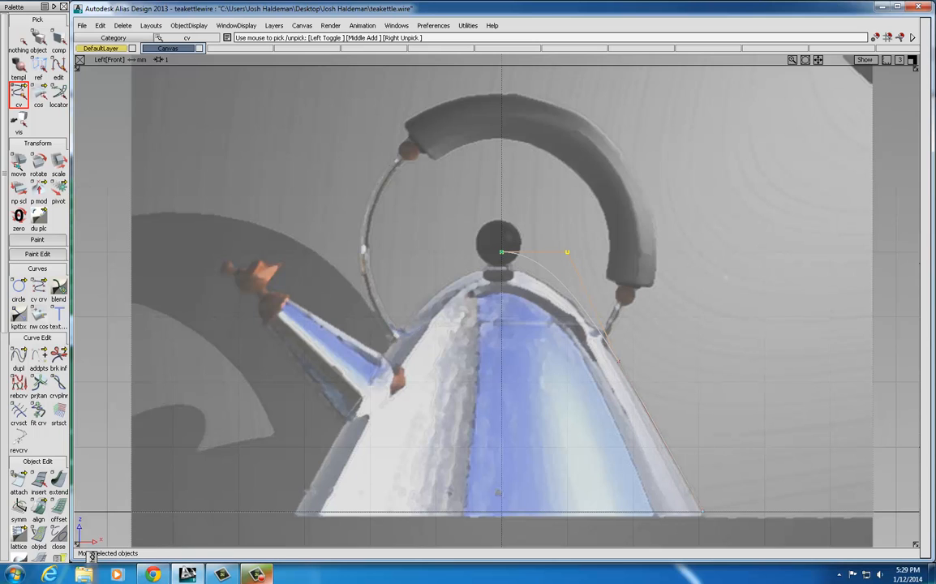
click(16, 167)
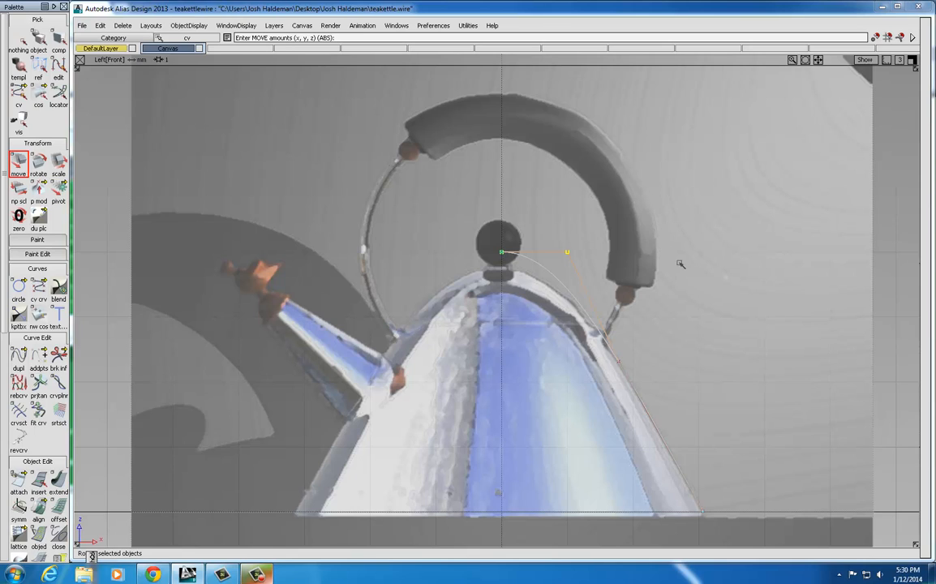
right_drag(681, 255, 682, 272)
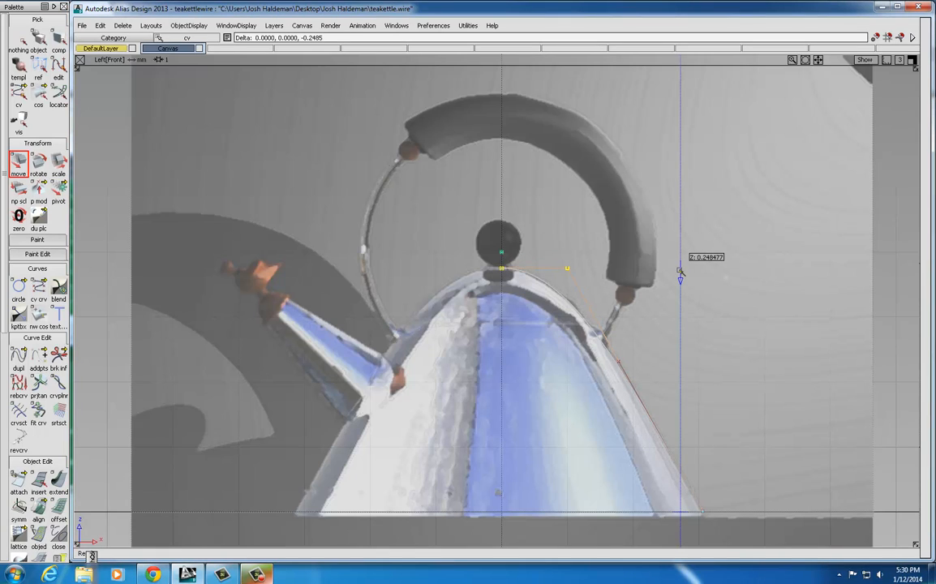
right_drag(679, 270, 680, 271)
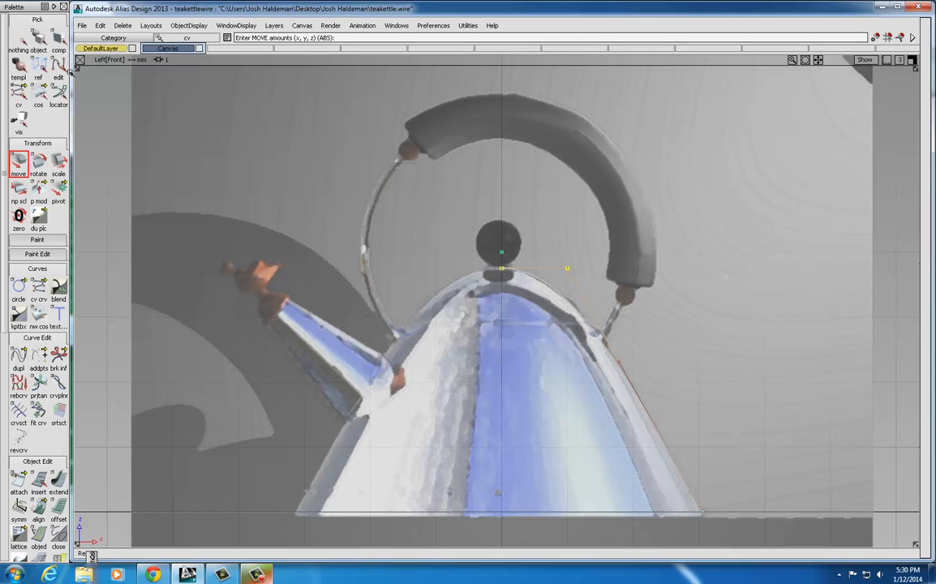
click(23, 40)
click(17, 90)
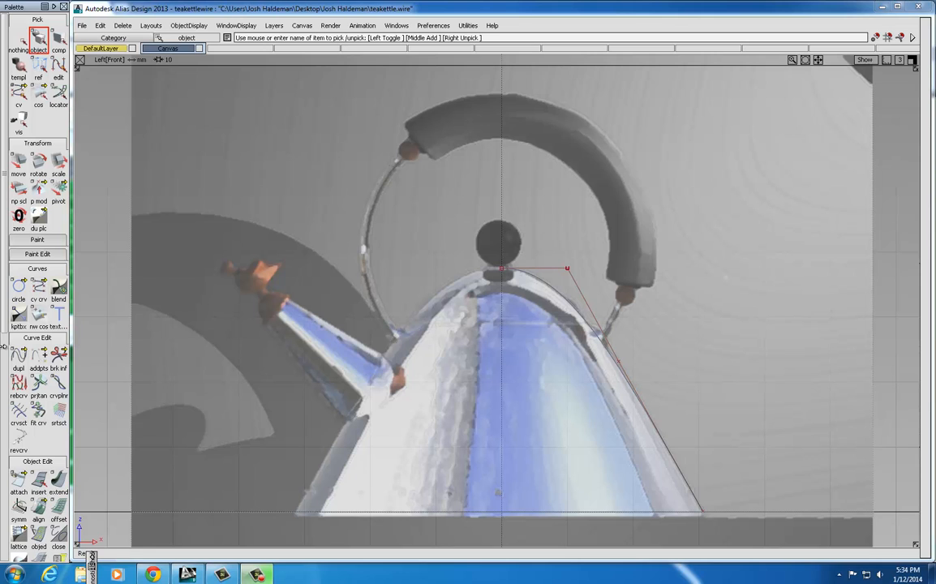
Revolve the profile curve 360 degrees around the Z axis into the kettle body surface, using one segment and degree 5
scroll(5, 324, down, 5)
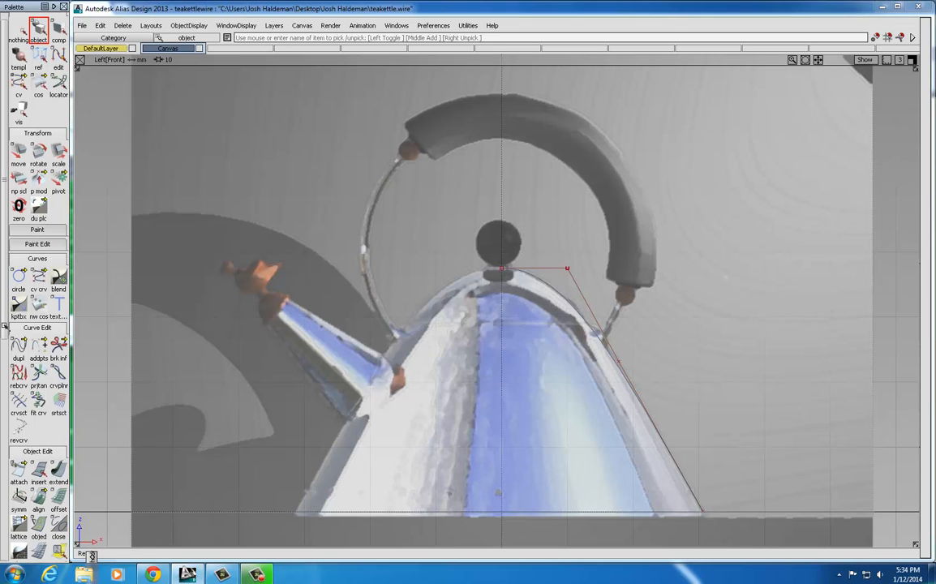
scroll(3, 421, down, 1)
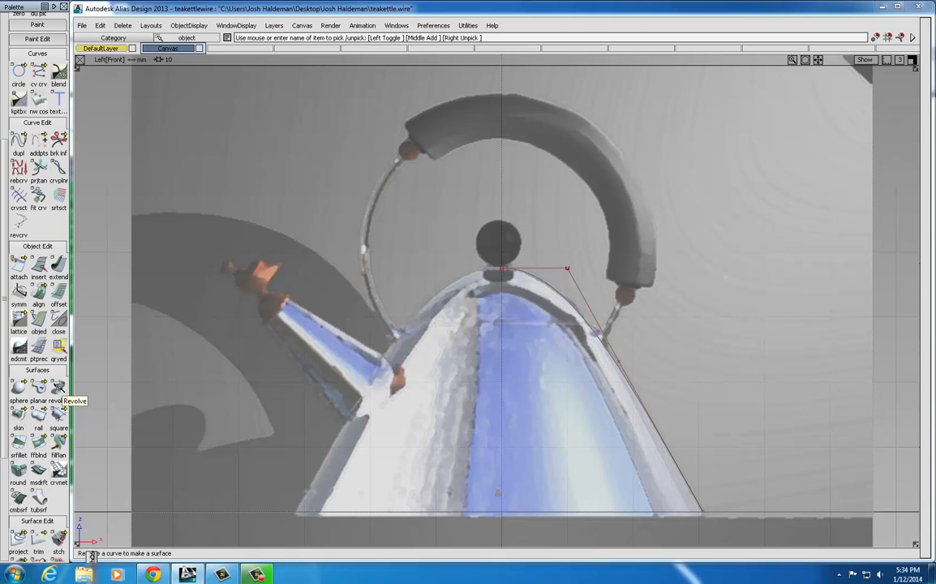
double_click(60, 386)
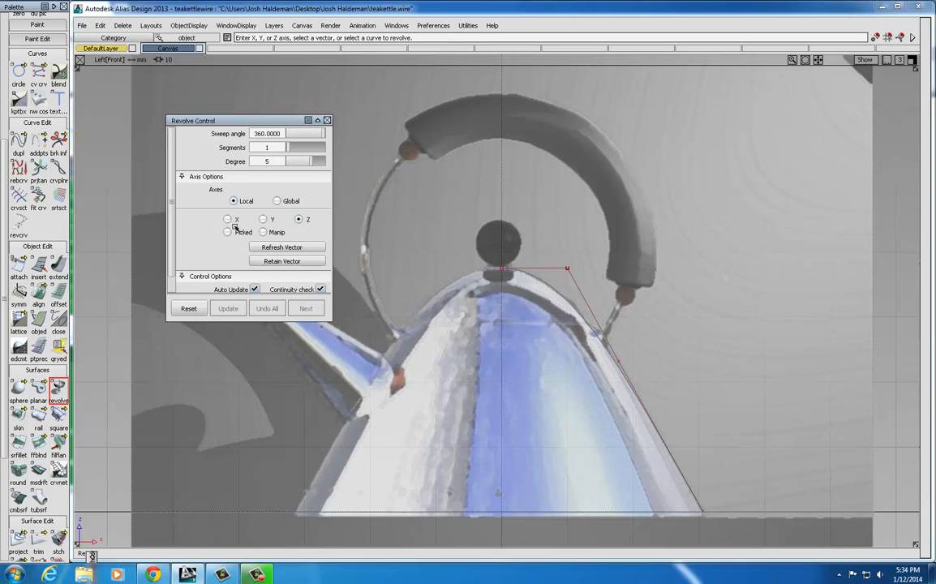
click(229, 218)
click(301, 219)
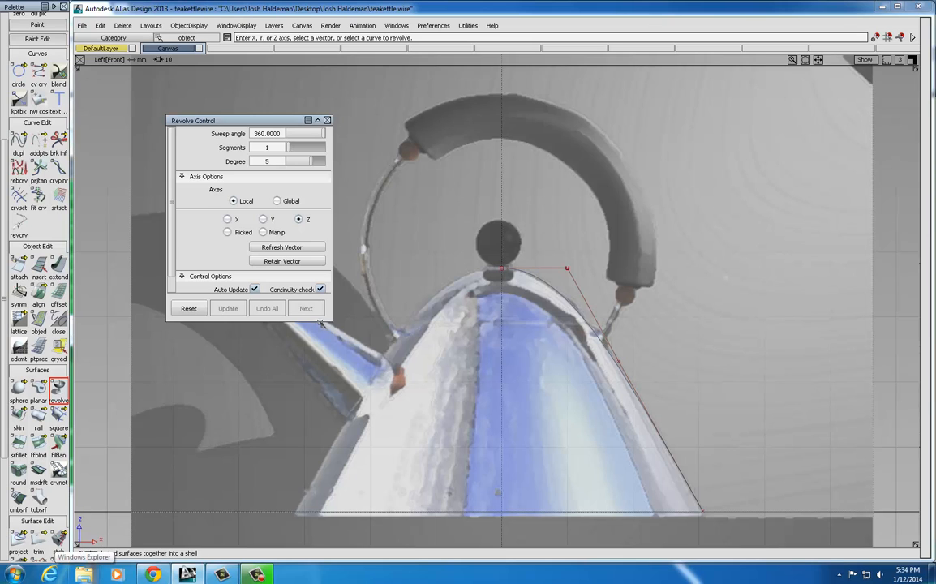
click(560, 295)
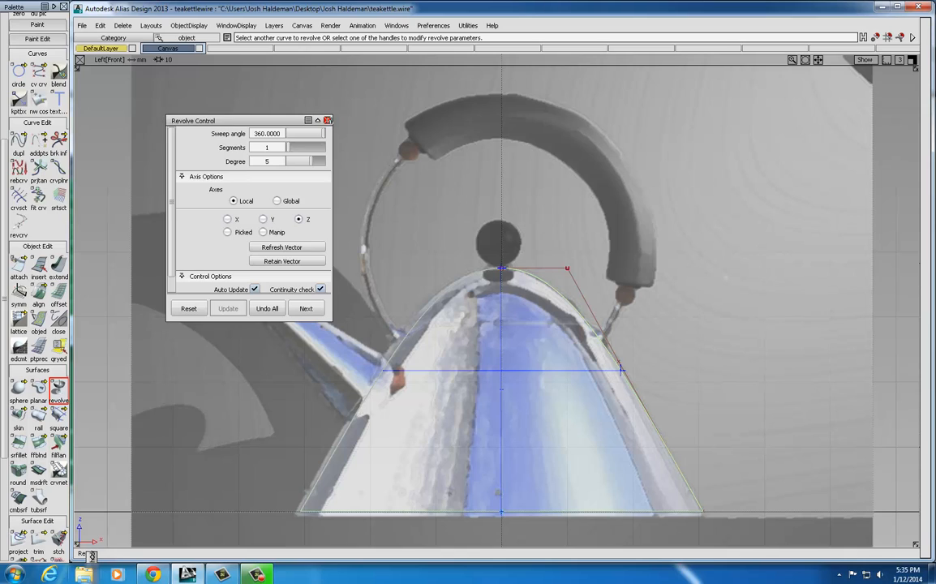
click(326, 120)
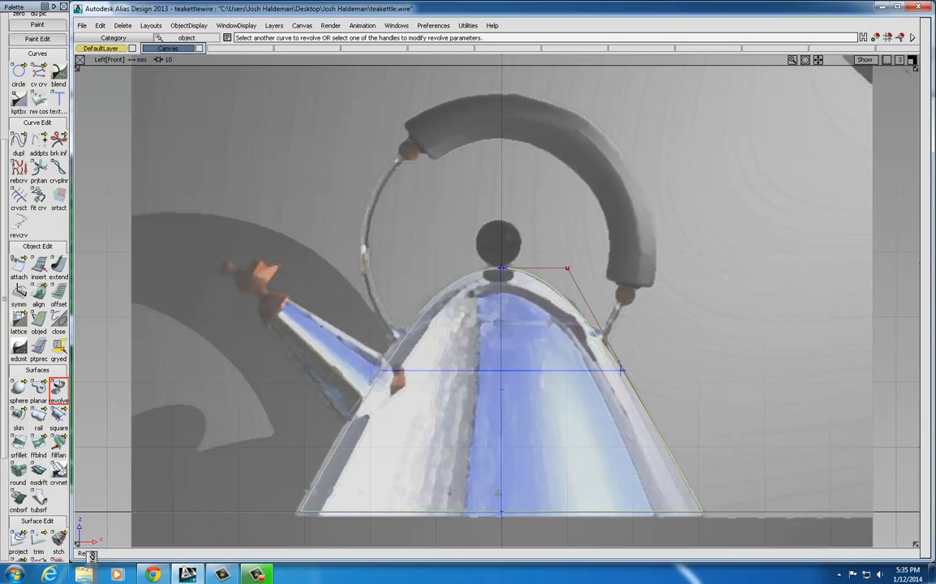
Maximize the perspective view, switch it to WorkingCamera, and centre the revolved kettle body in it
click(912, 60)
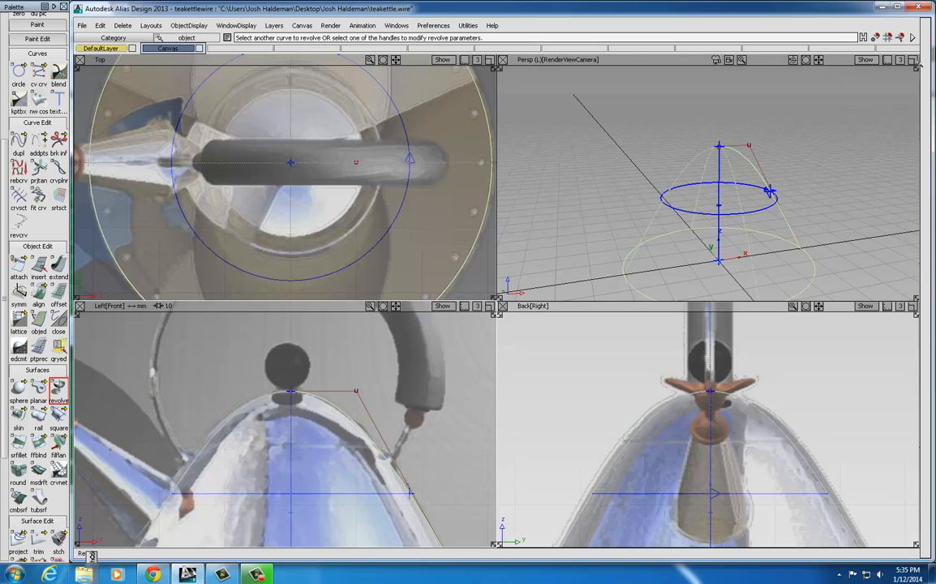
click(911, 60)
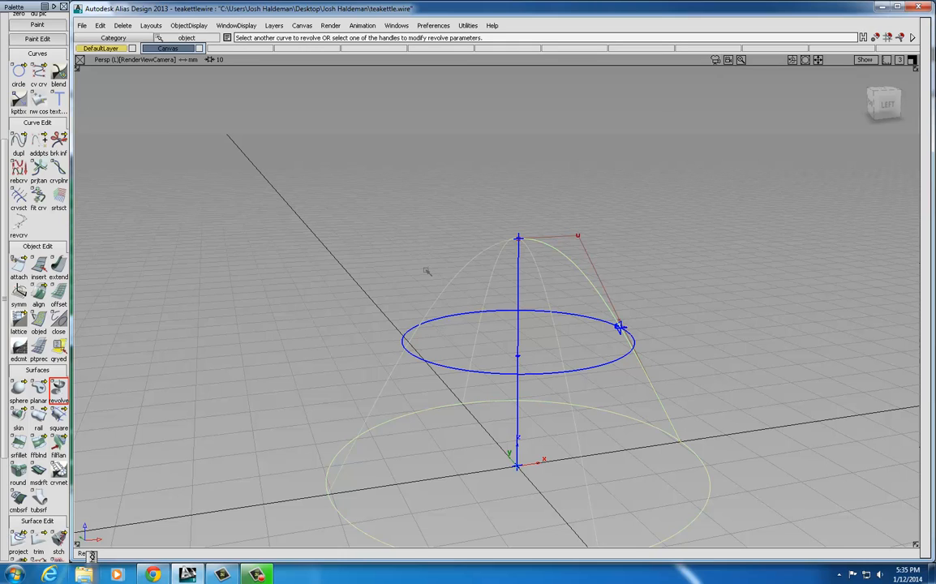
key(shift+alt)
alt+shift+drag(465, 270, 533, 245)
click(728, 60)
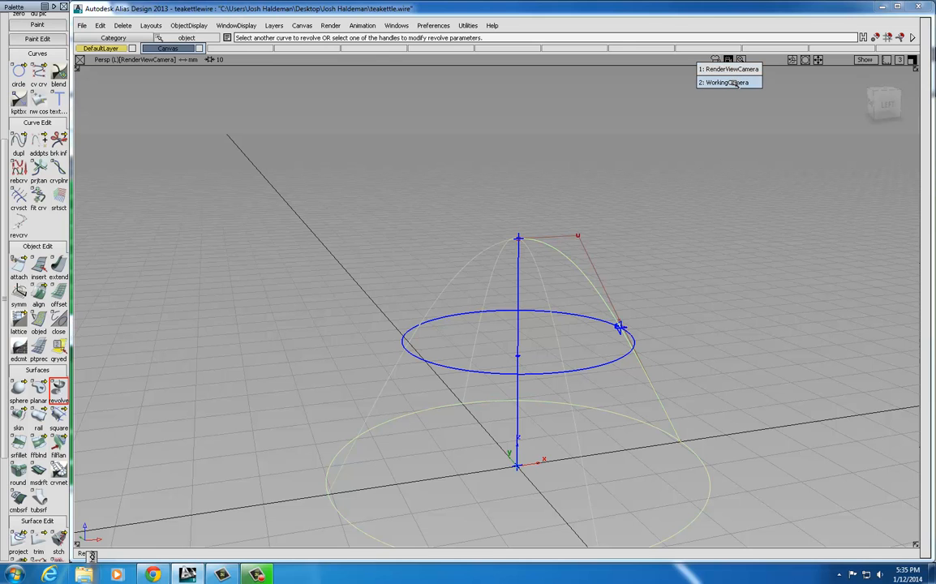
click(733, 83)
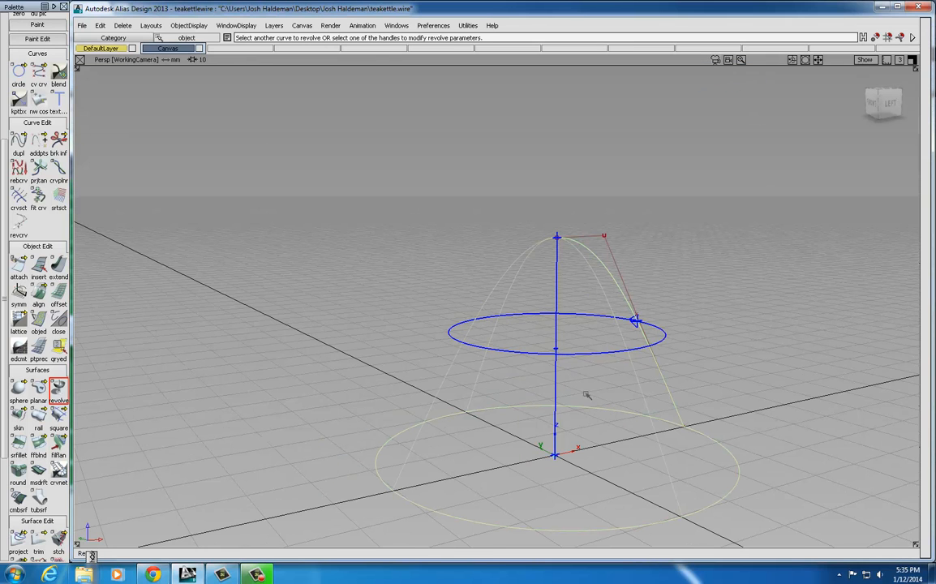
alt+shift+drag(601, 385, 618, 403)
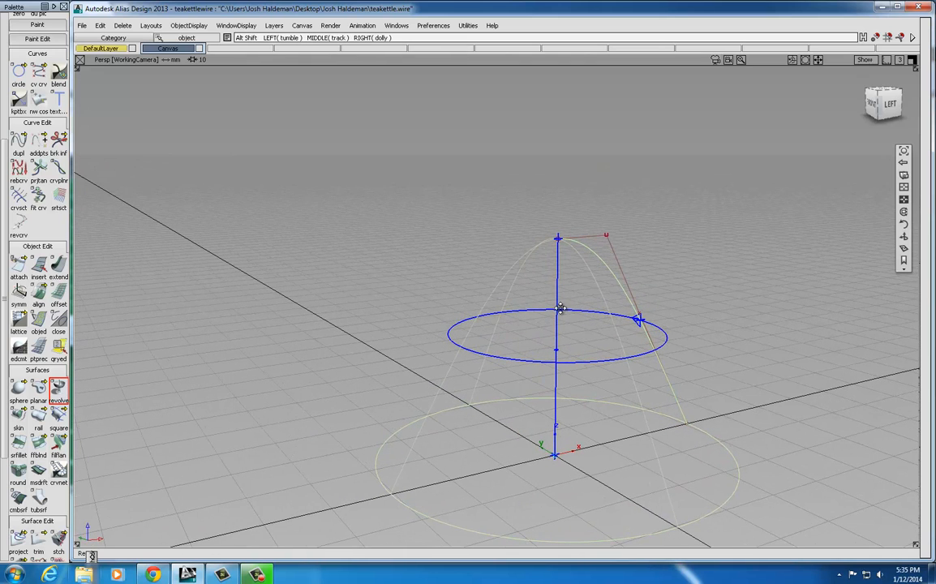
alt+shift+middle_drag(506, 277, 450, 253)
Turn on hardware shading and inspect the revolved kettle body from several angles and in the four-view layout
click(233, 25)
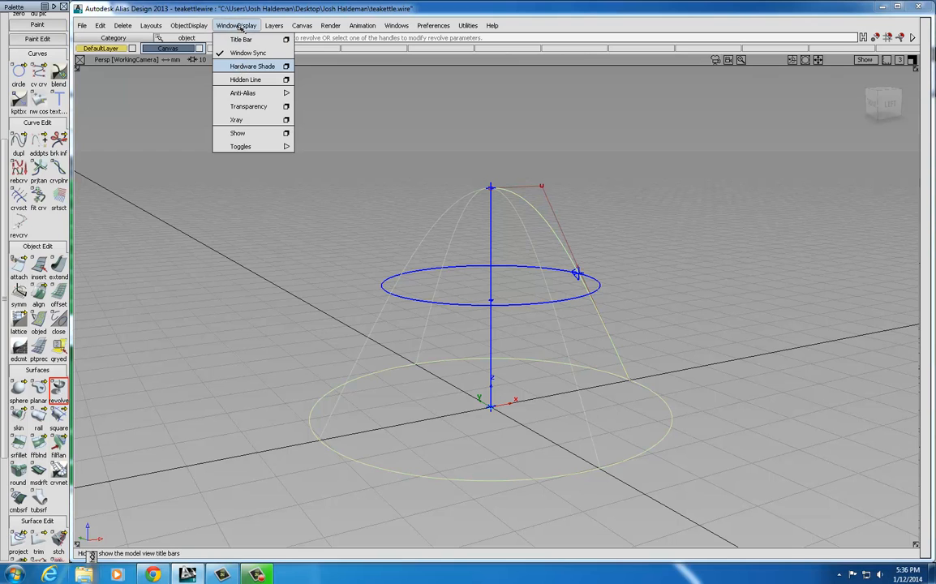
click(247, 67)
alt+shift+drag(503, 336, 527, 288)
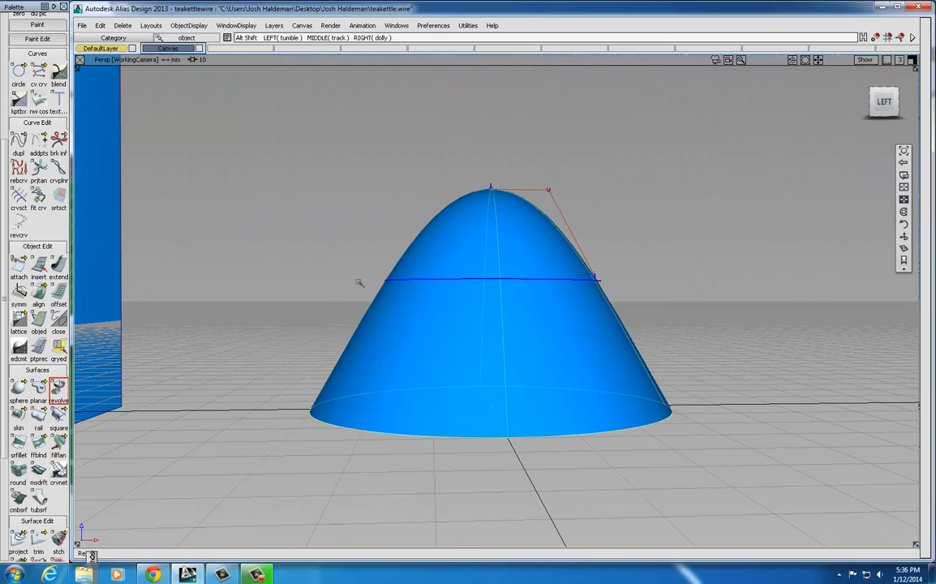
alt+shift+drag(362, 269, 556, 288)
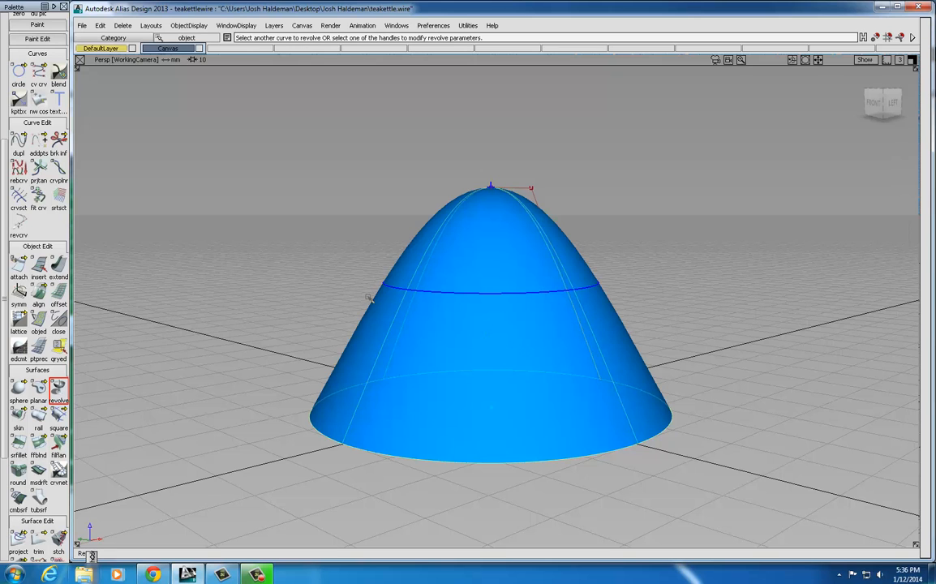
alt+shift+drag(443, 274, 503, 282)
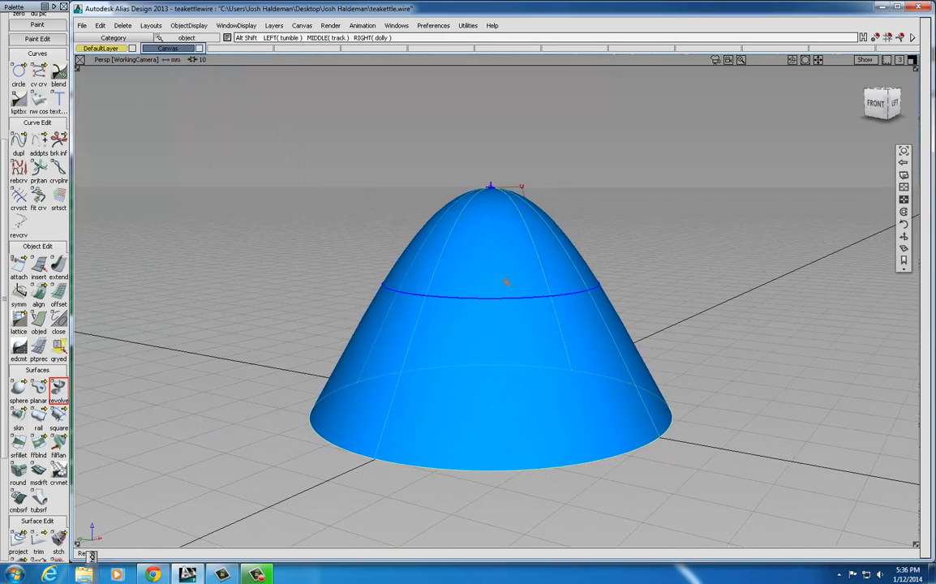
click(914, 60)
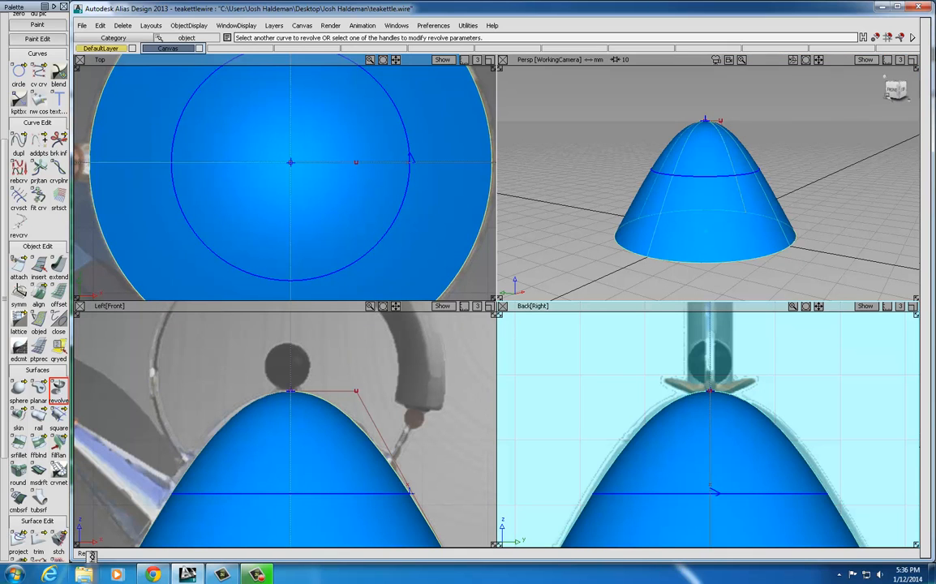
click(913, 60)
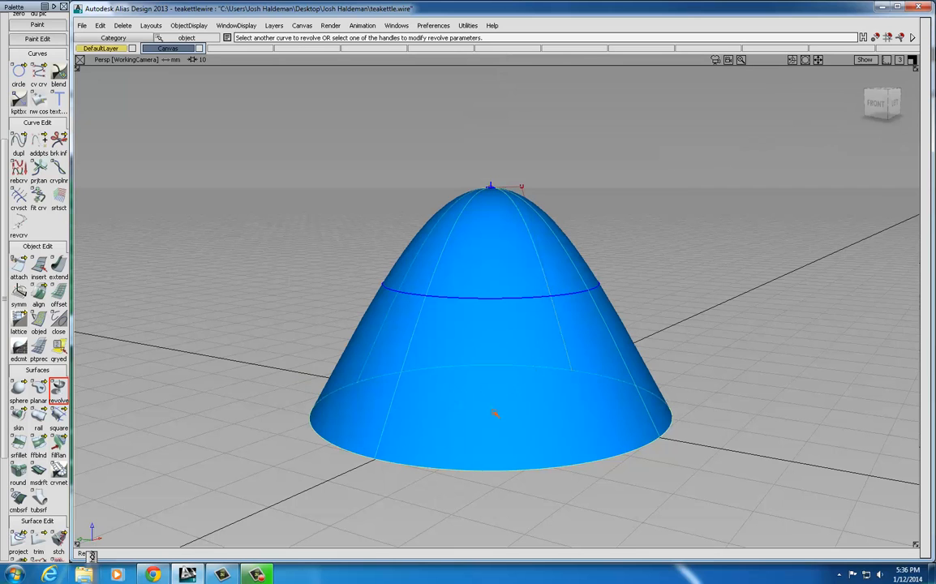
Close the kettle body's open base with a Set Planar surface built from its circular bottom edge
alt+shift+drag(486, 346, 482, 265)
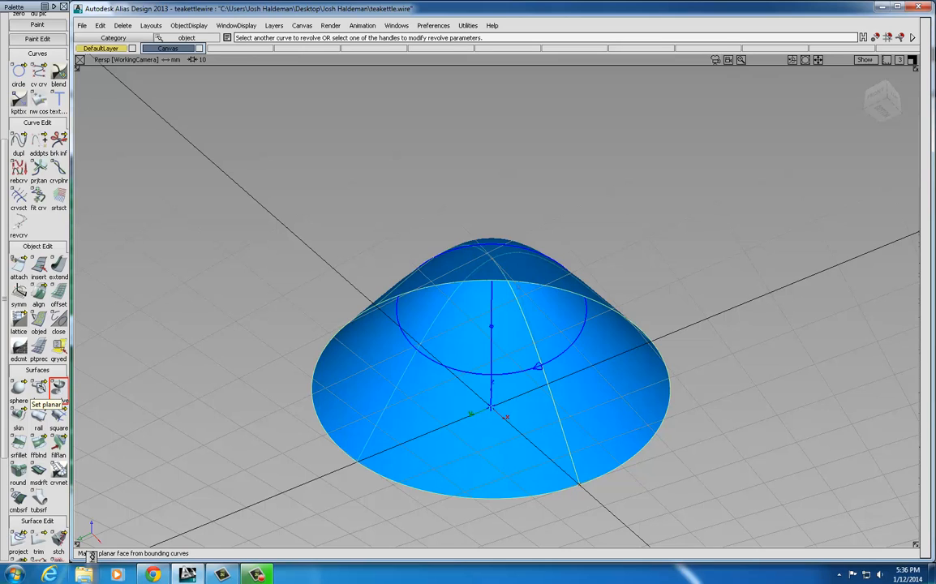
click(38, 389)
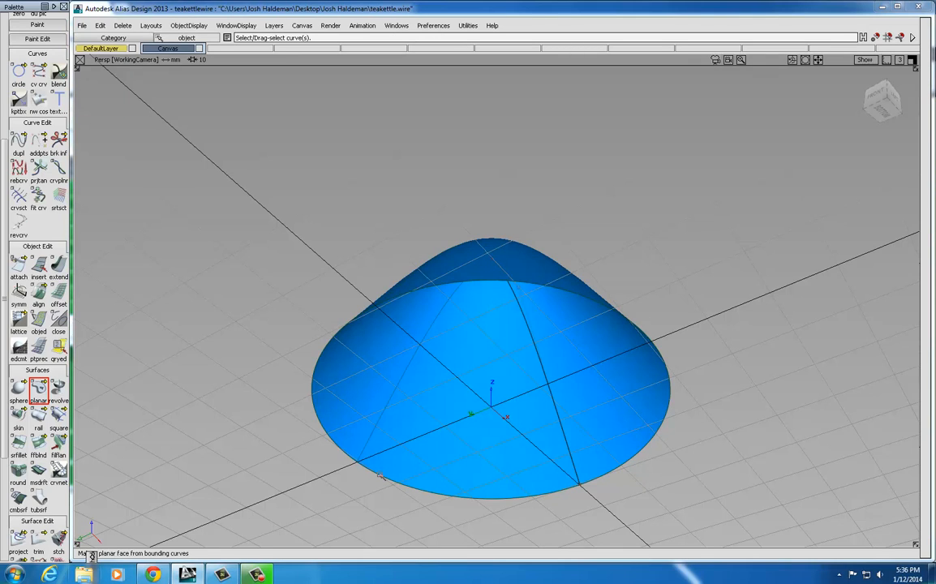
click(409, 477)
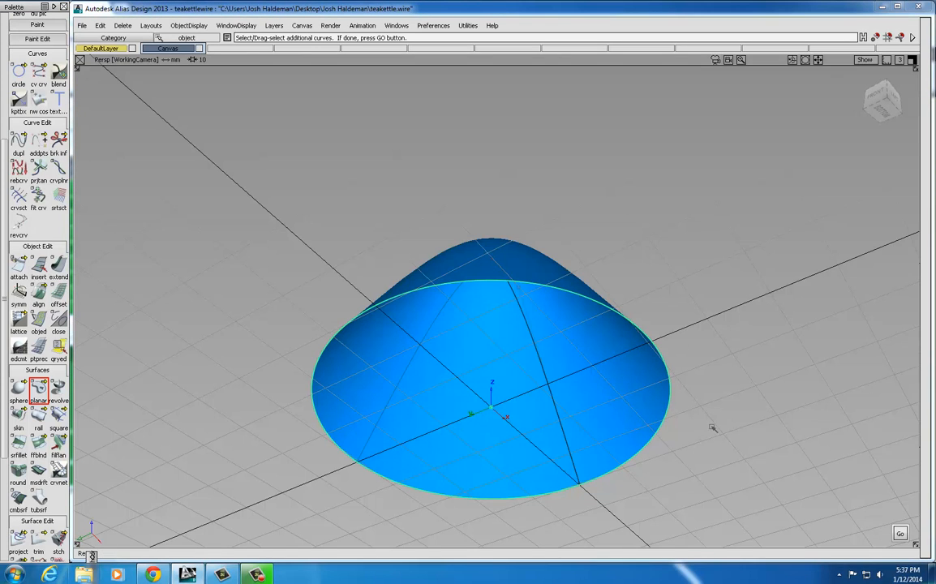
click(901, 532)
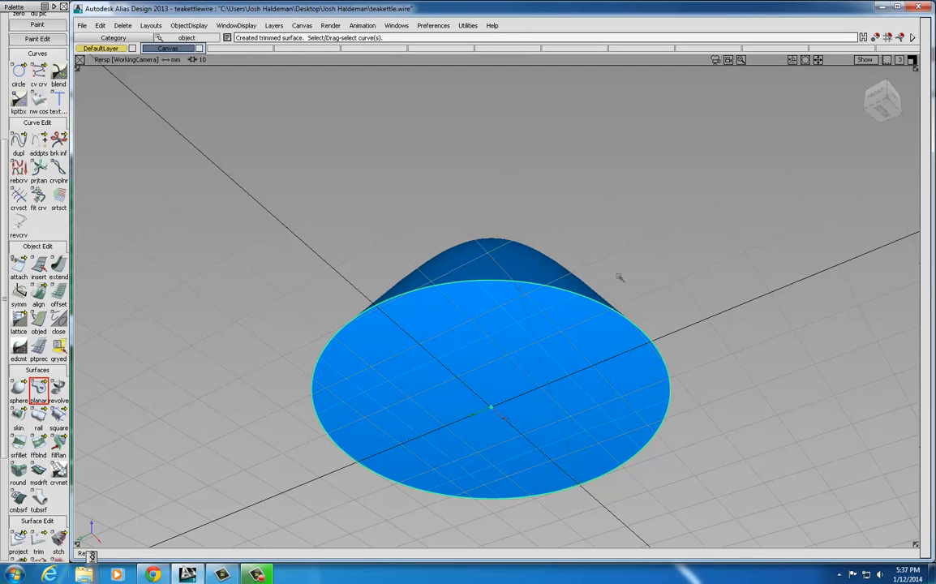
mouse_move(640, 240)
alt+shift+mouse_down()
mouse_move(575, 366)
mouse_move(593, 410)
alt+shift+mouse_up()
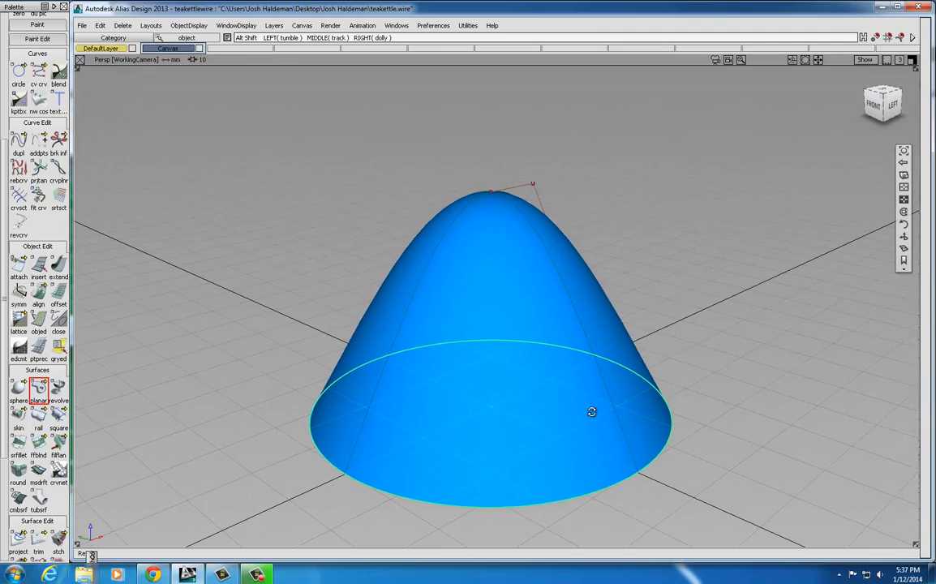
alt+shift+drag(486, 401, 400, 397)
alt+shift+drag(531, 333, 458, 351)
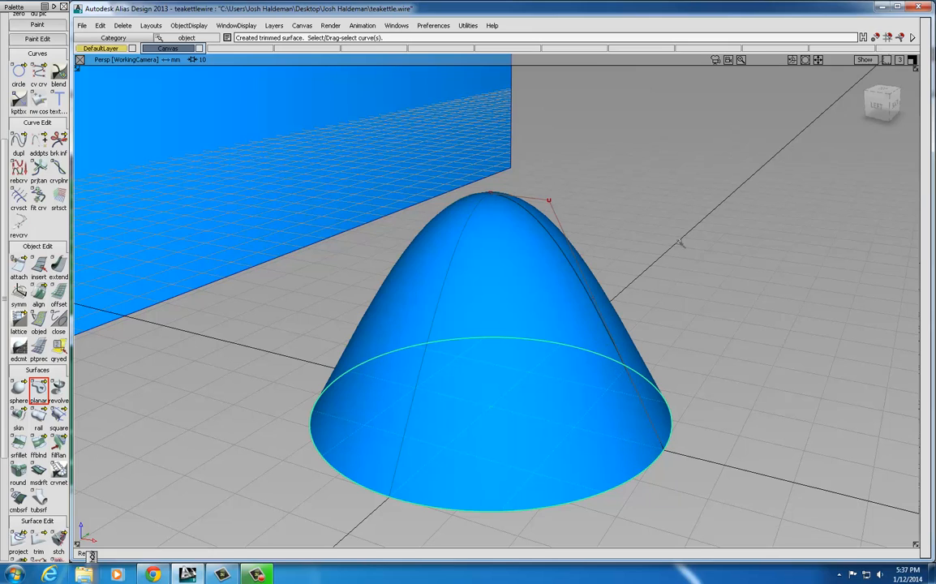
mouse_move(884, 102)
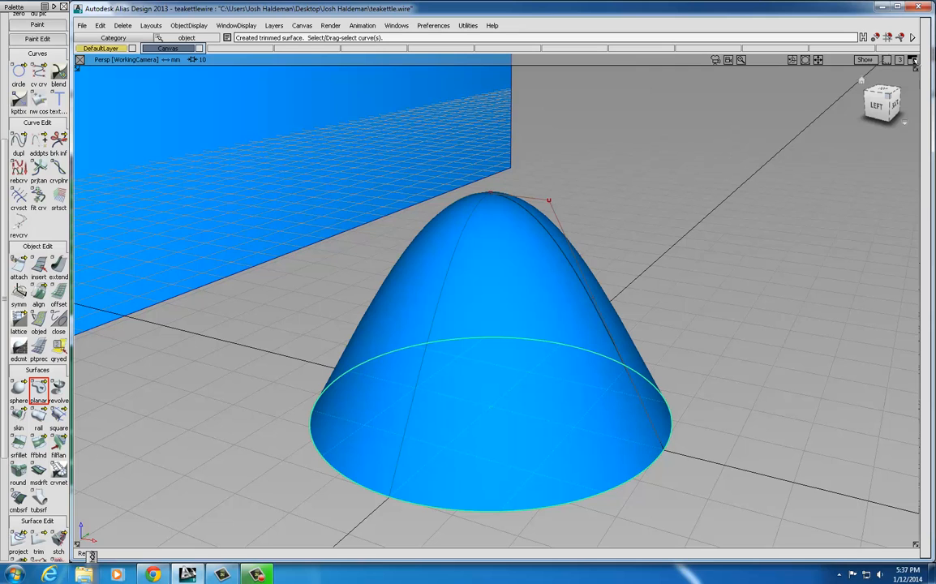
Switch to the maximized Left view and turn off hardware shading so the sketch shows through the kettle body
click(913, 60)
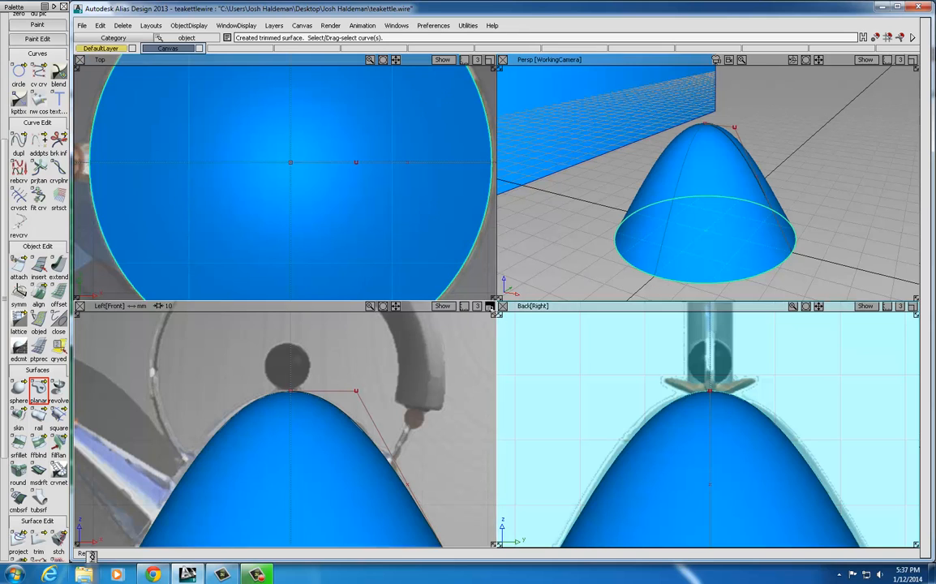
click(489, 306)
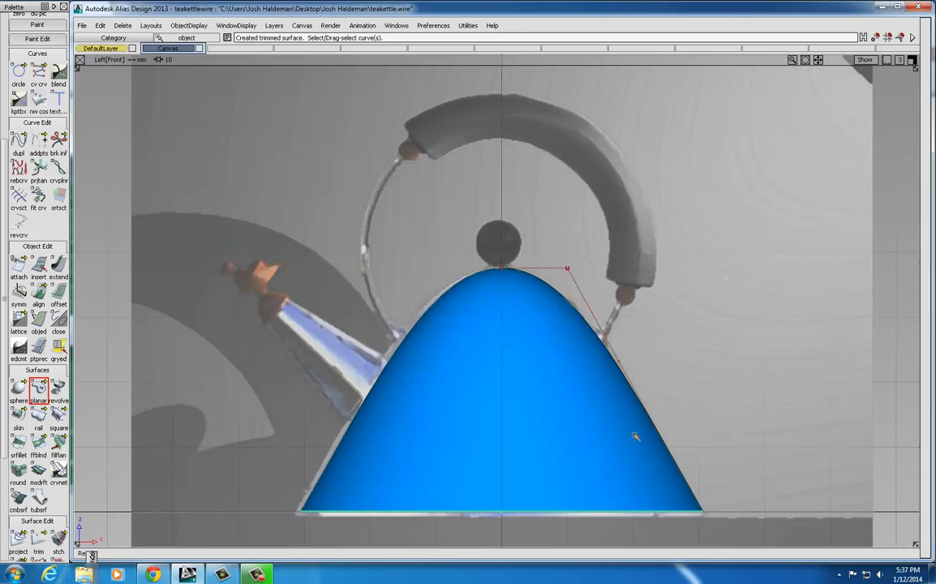
click(243, 25)
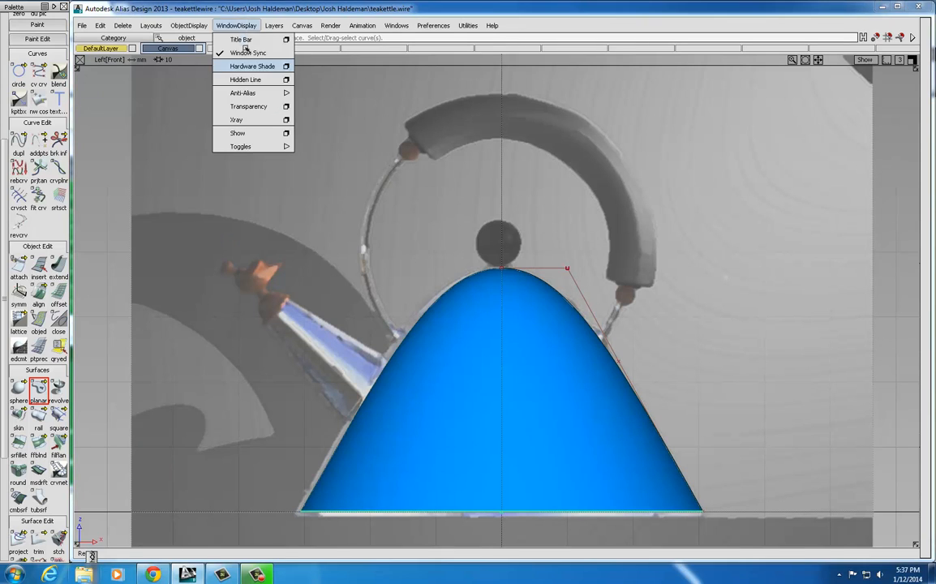
click(247, 66)
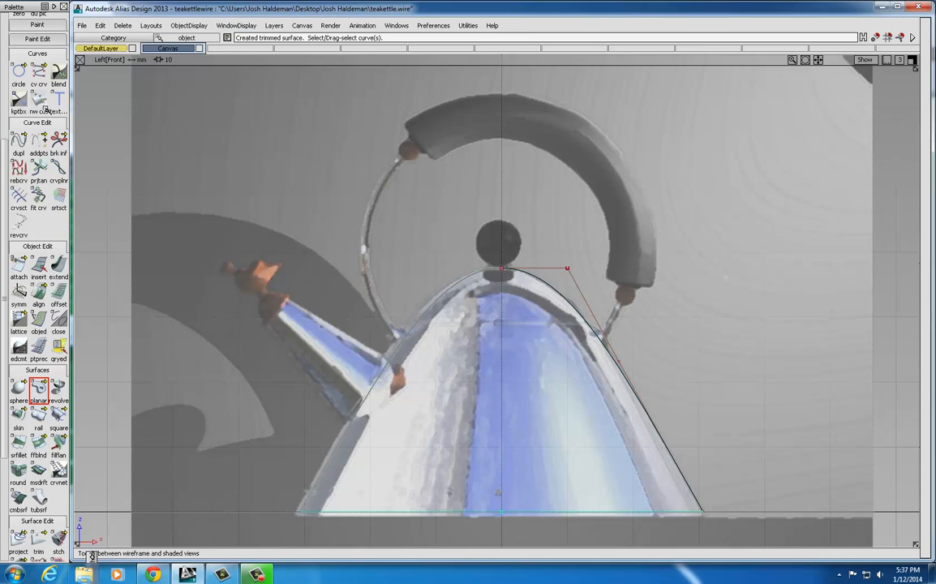
scroll(7, 182, up, 5)
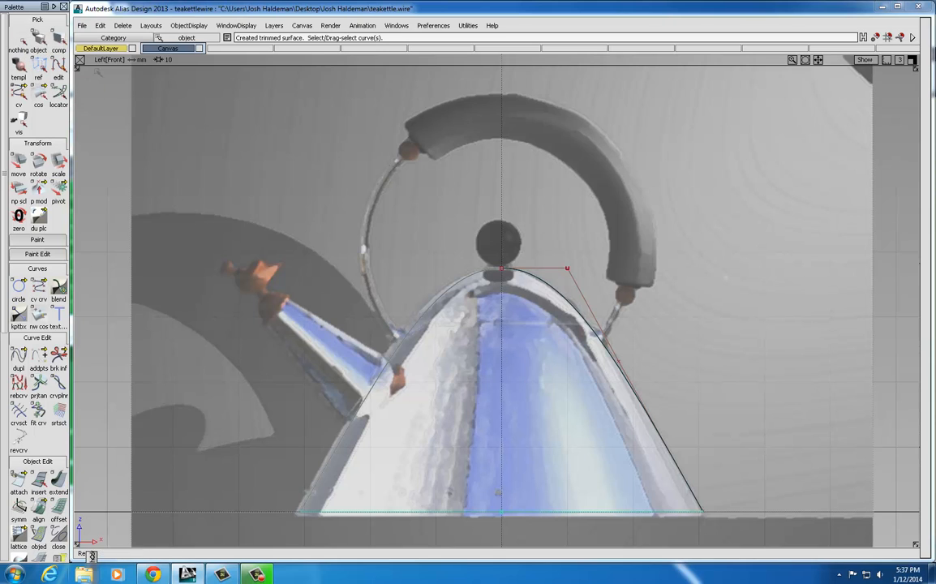
Try pulling the profile curve's middle CV outward and upward to reshape the revolved kettle body
click(19, 92)
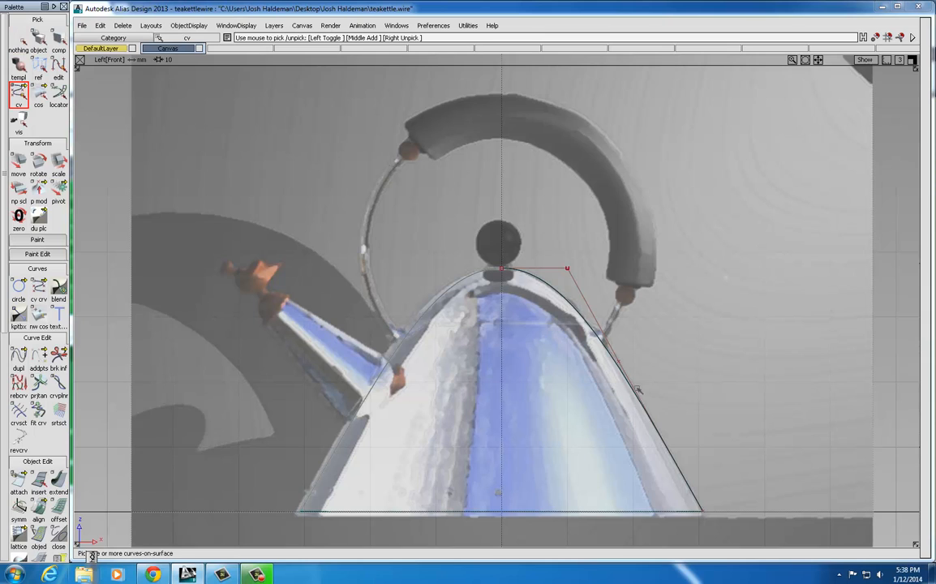
click(618, 344)
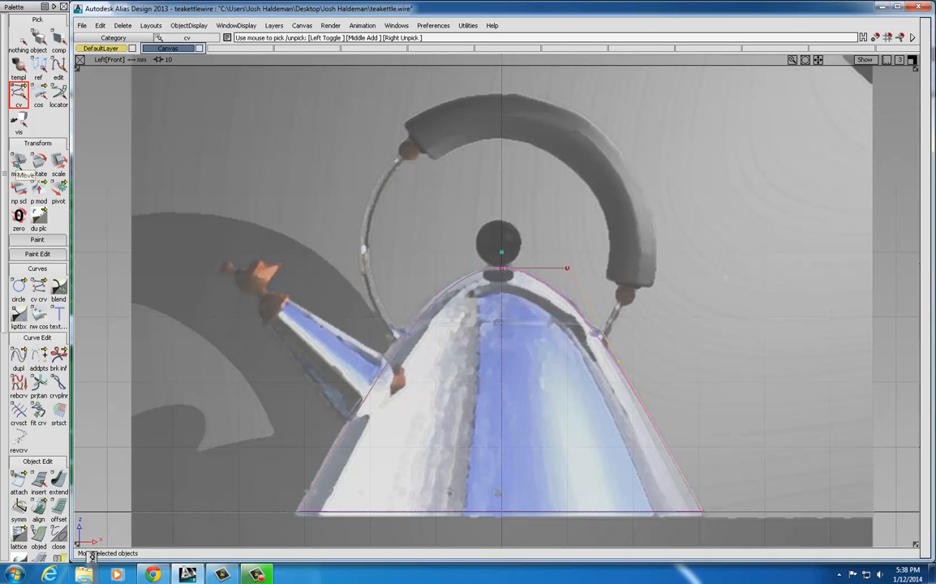
click(18, 162)
drag(652, 345, 728, 310)
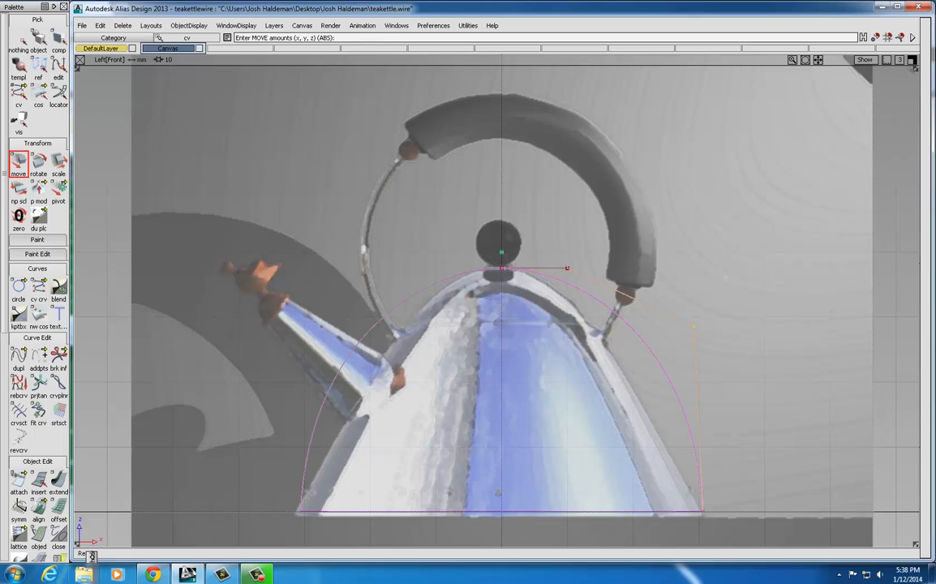
Restore the four-view layout and turn on hardware shading for the kettle body
click(914, 63)
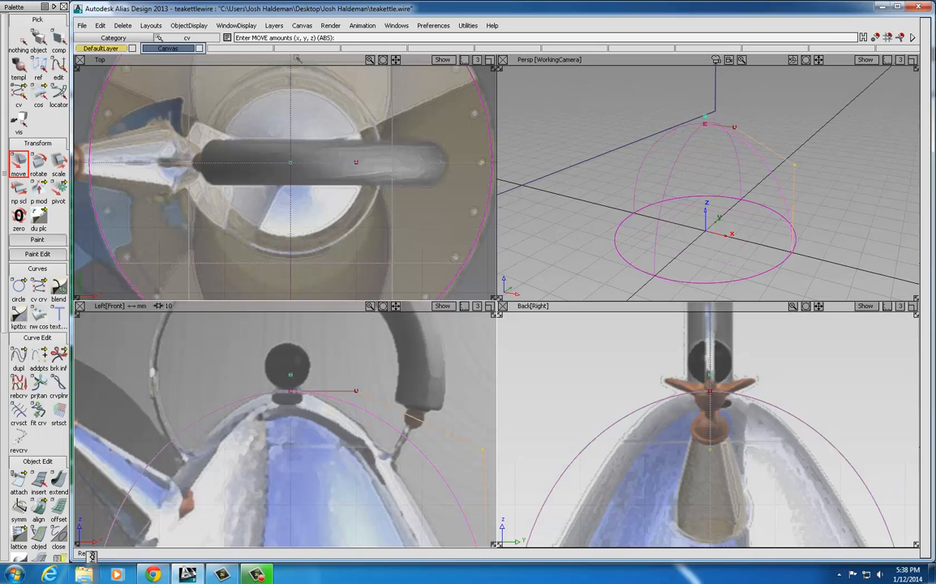
click(241, 25)
click(244, 65)
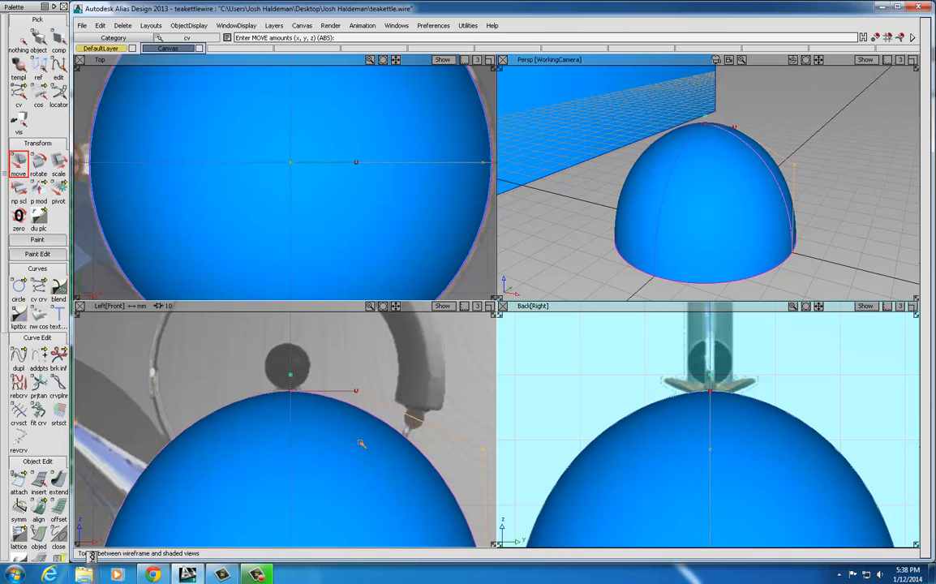
Undo the last move of the profile curve's CV
click(100, 25)
click(104, 37)
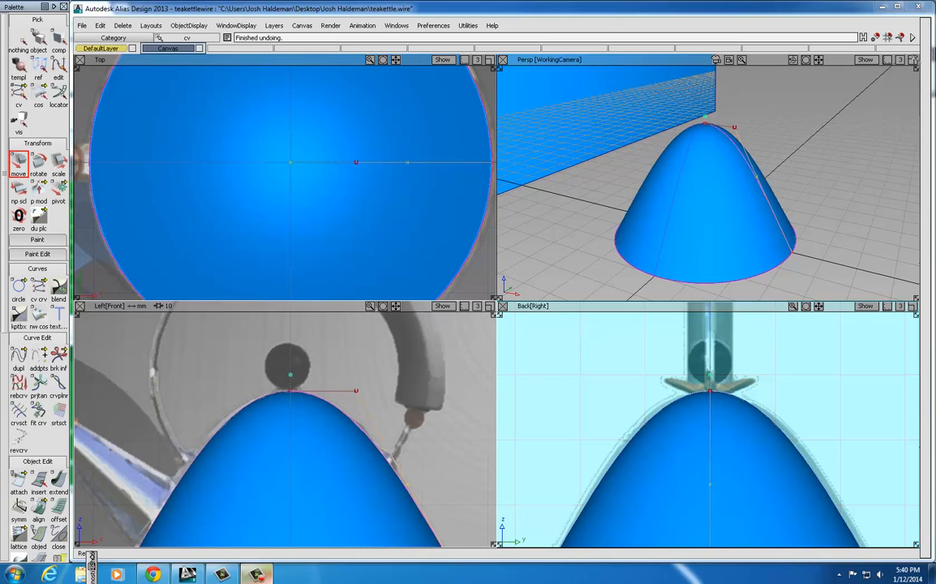
Select all of the kettle body's surfaces and its profile curve in the maximized perspective view
click(913, 60)
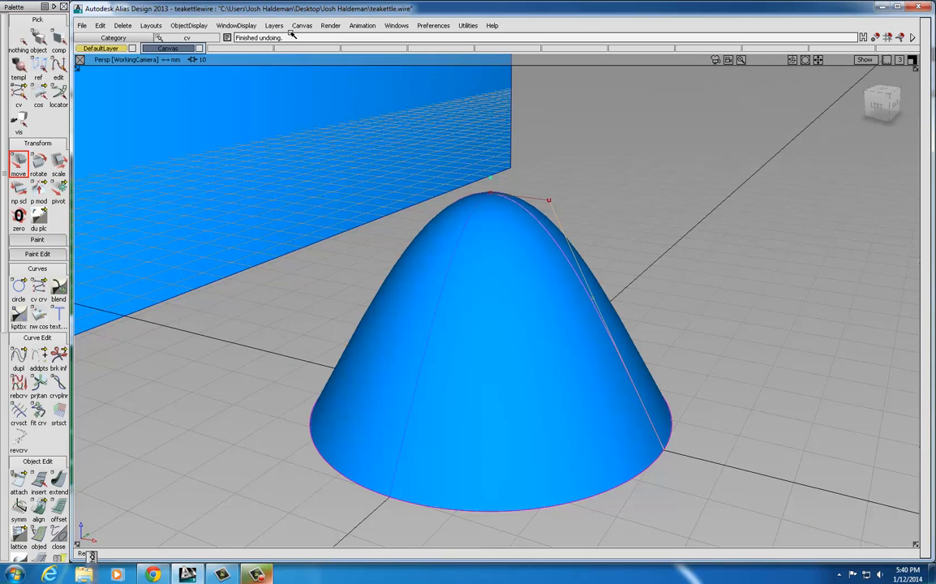
click(19, 39)
click(38, 39)
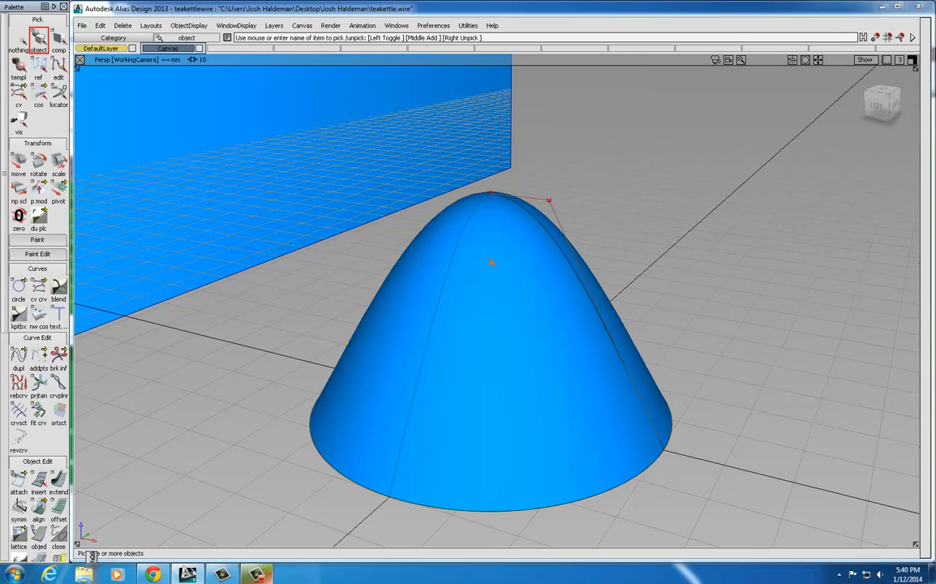
alt+shift+drag(417, 261, 525, 258)
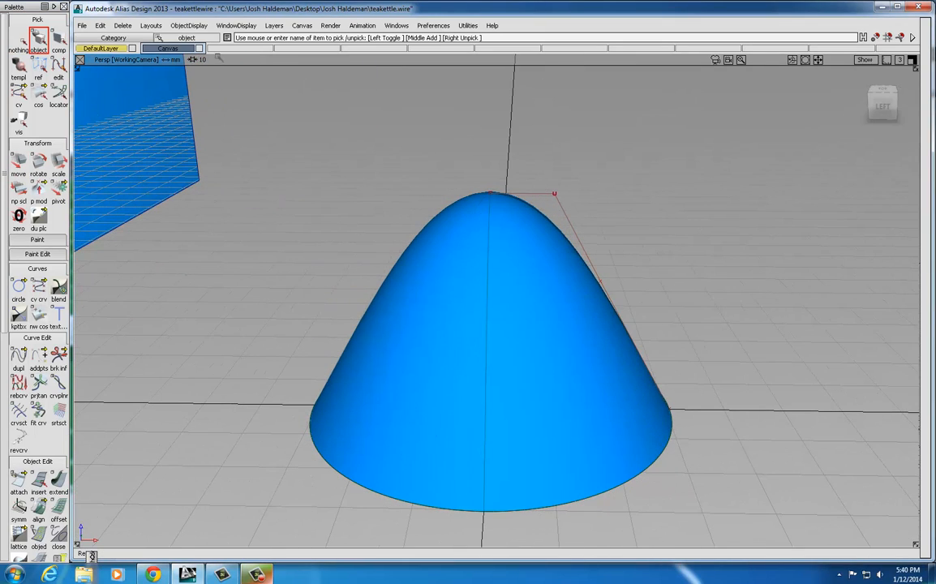
drag(280, 164, 695, 510)
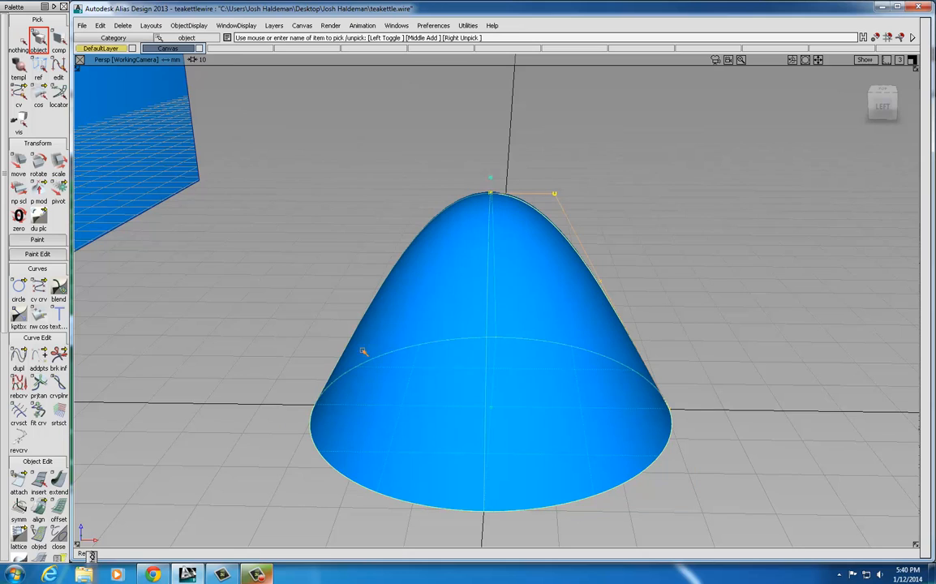
Create a new layer and name it Body
click(276, 26)
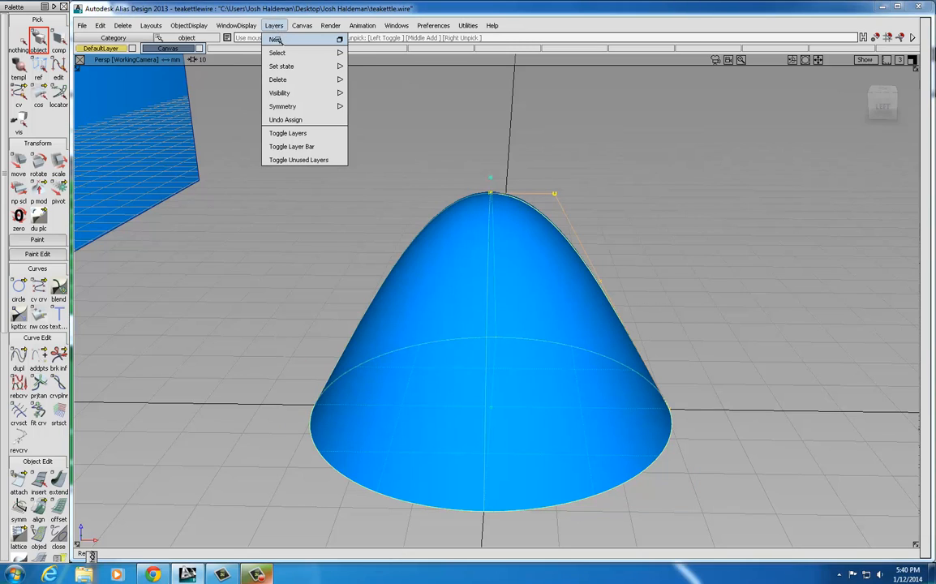
click(275, 40)
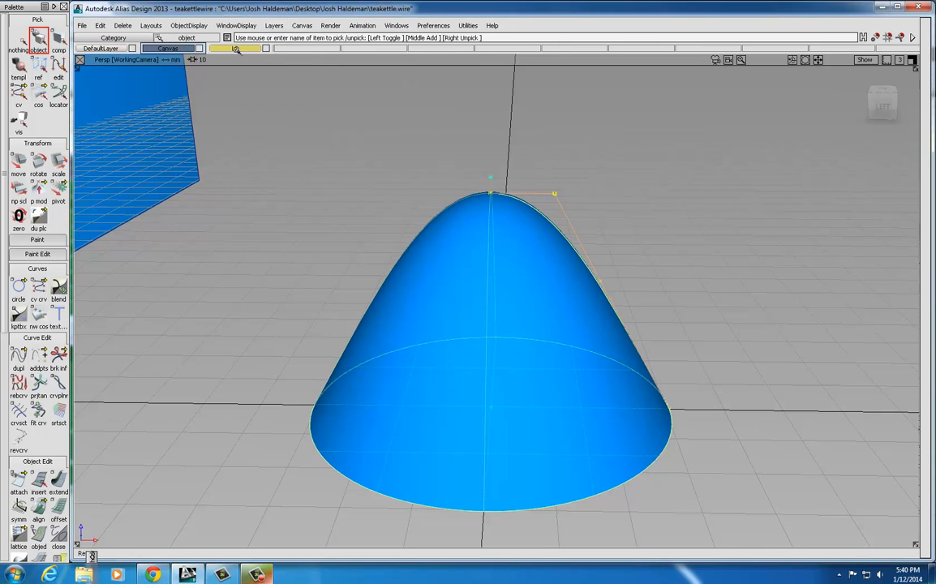
double_click(235, 49)
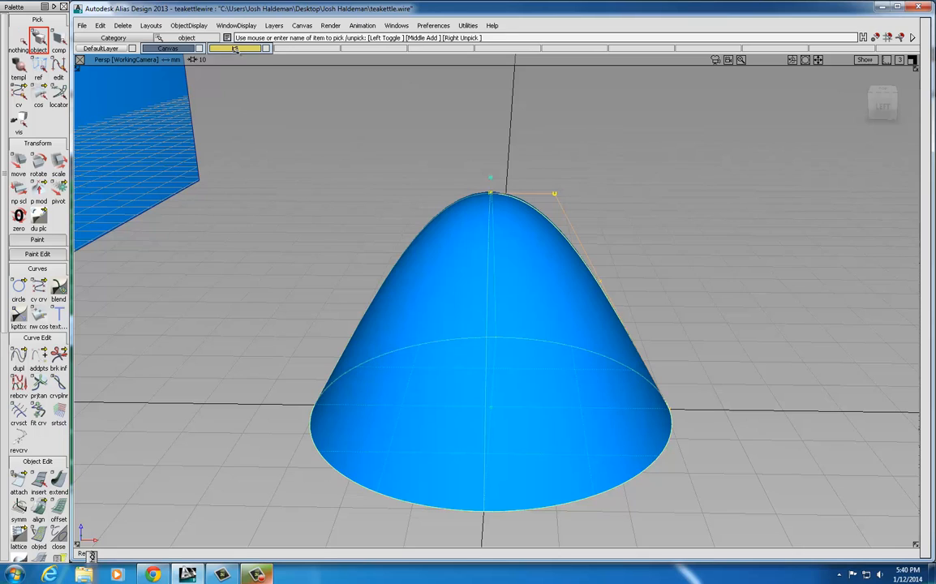
text(Body)
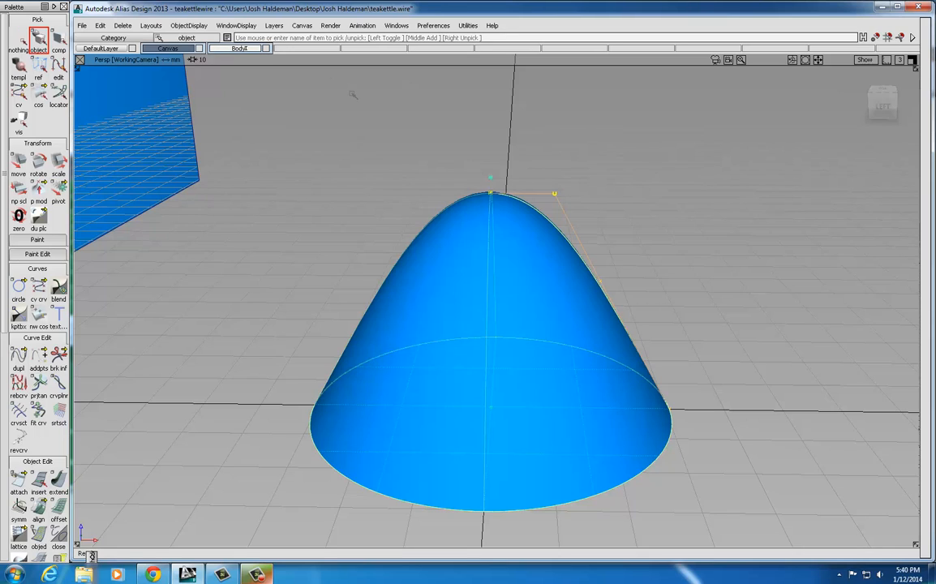
key(Return)
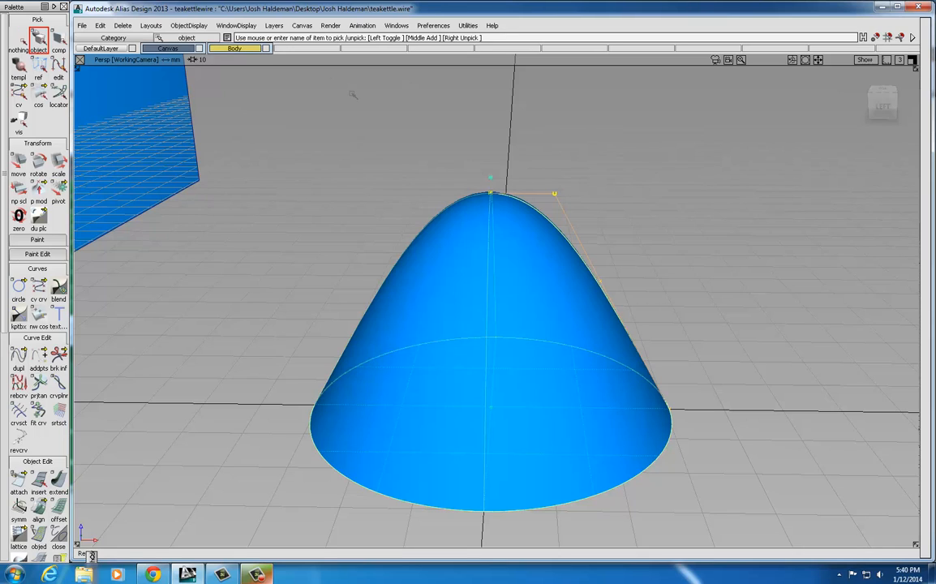
Assign the selected kettle body geometry to the Body layer and set that layer's state to Reference
right_click(235, 49)
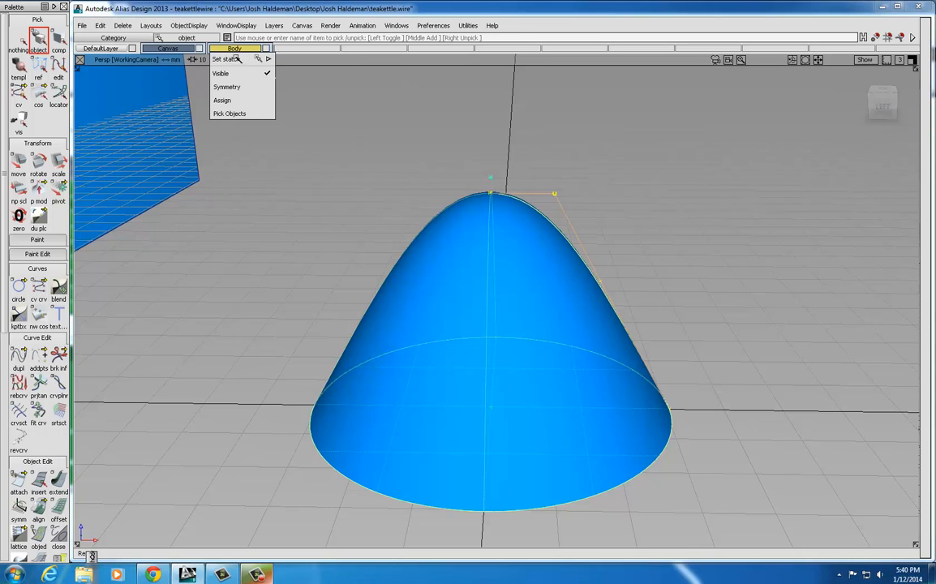
click(233, 100)
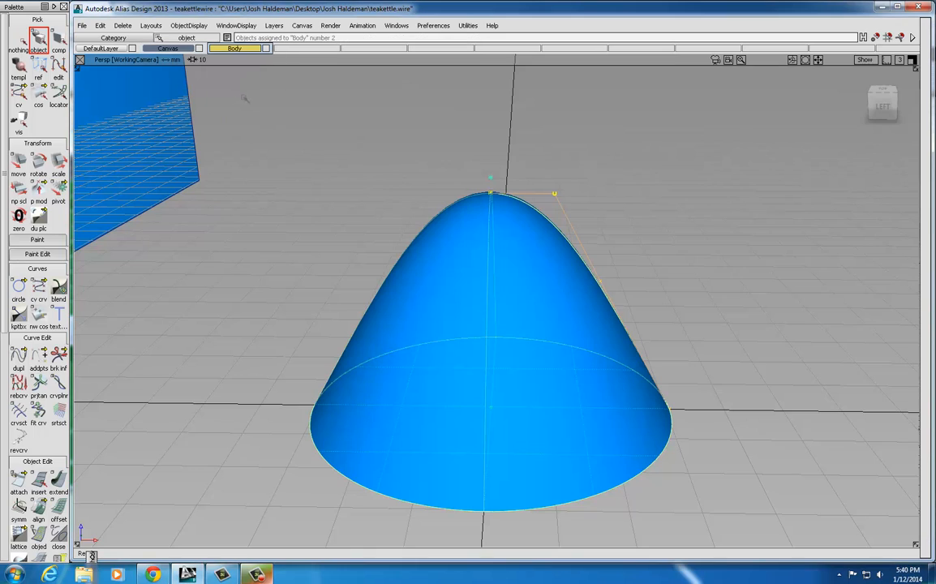
right_click(235, 49)
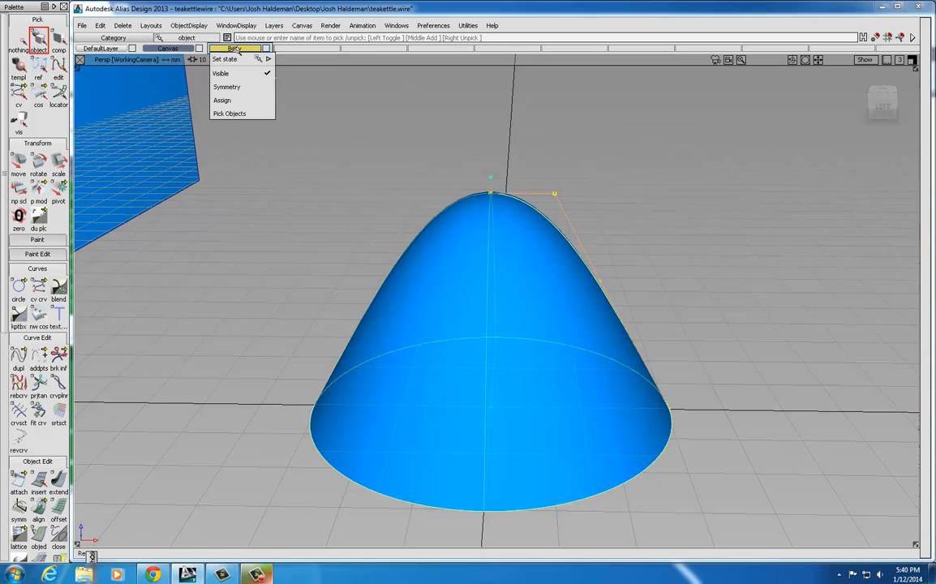
mouse_move(237, 60)
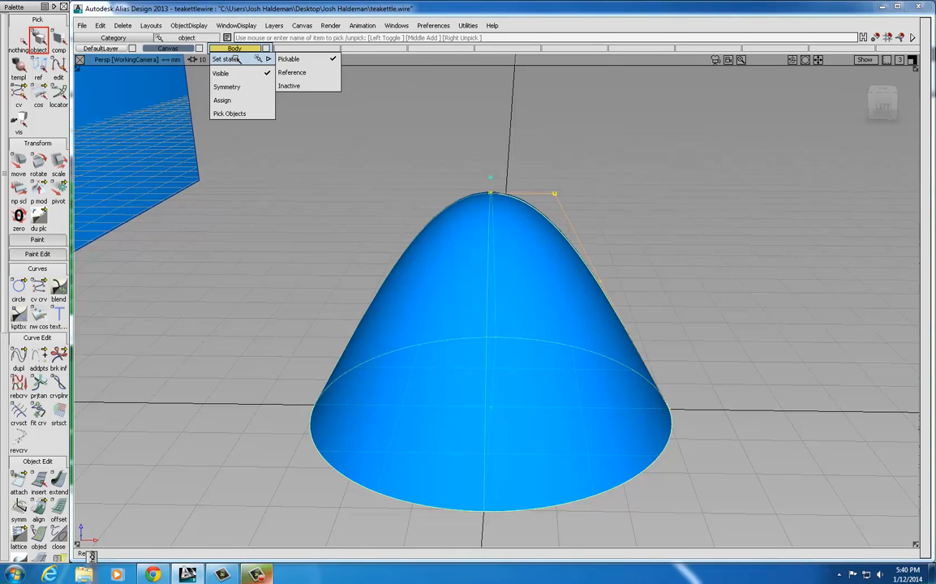
click(292, 73)
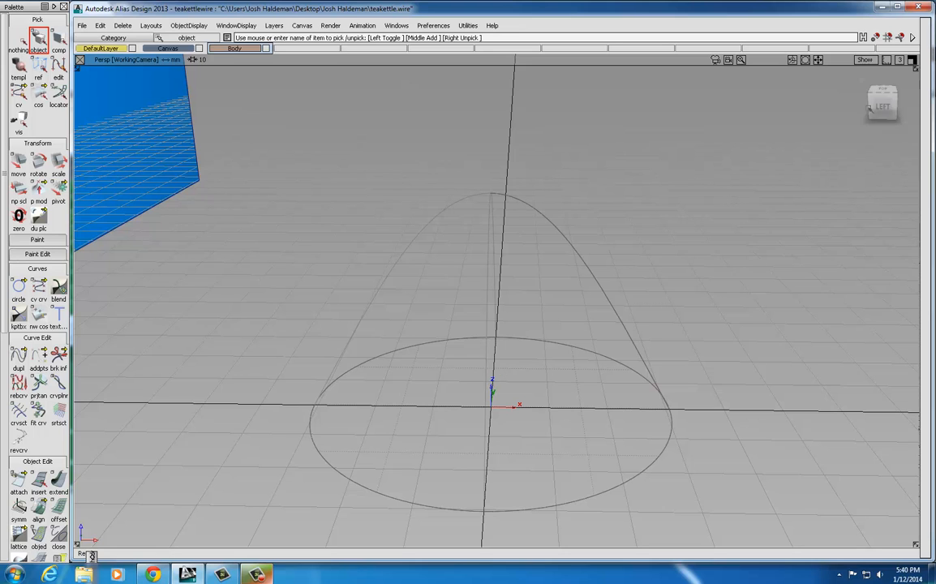
Maximize the Left view and save the scene as a new wire file, adding a hyphen and the author's full name after teakettle
click(913, 60)
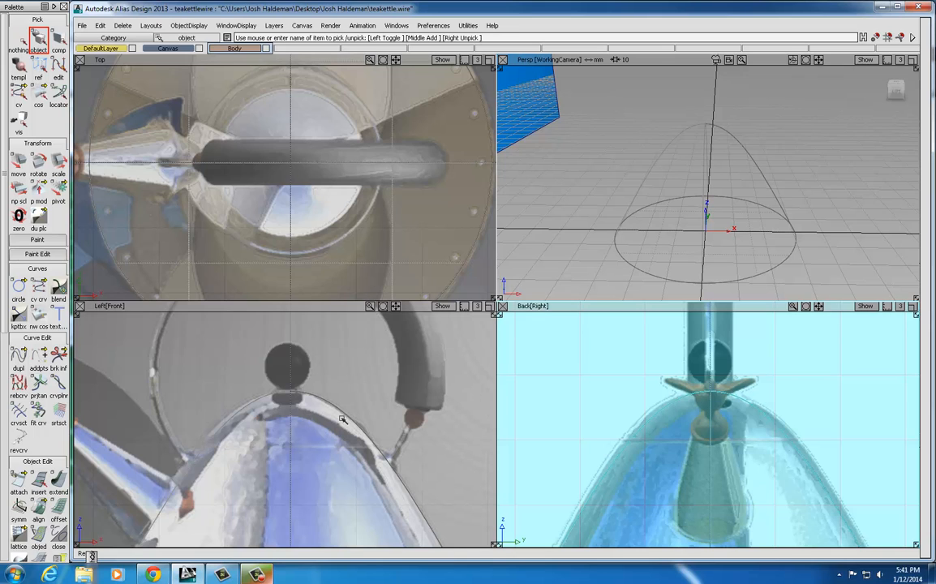
click(489, 306)
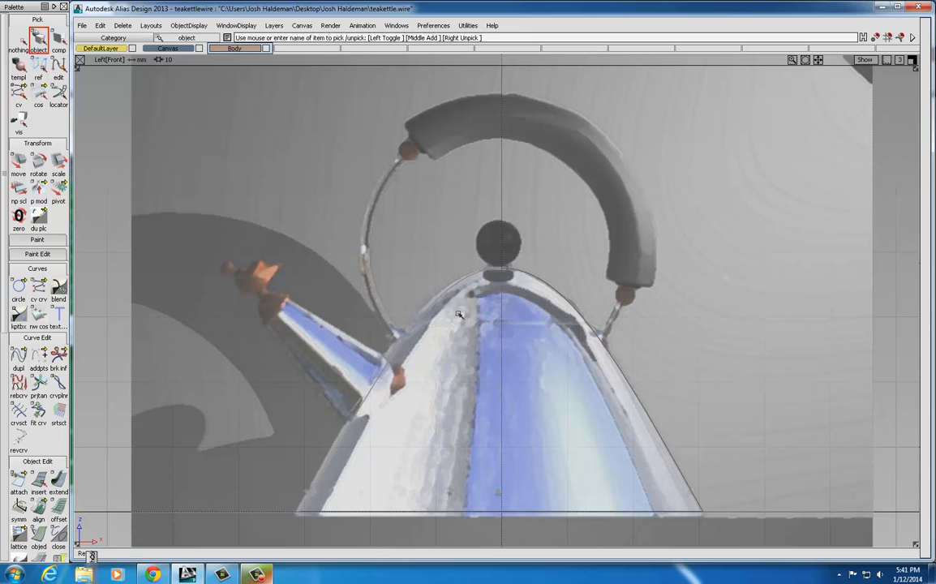
click(82, 26)
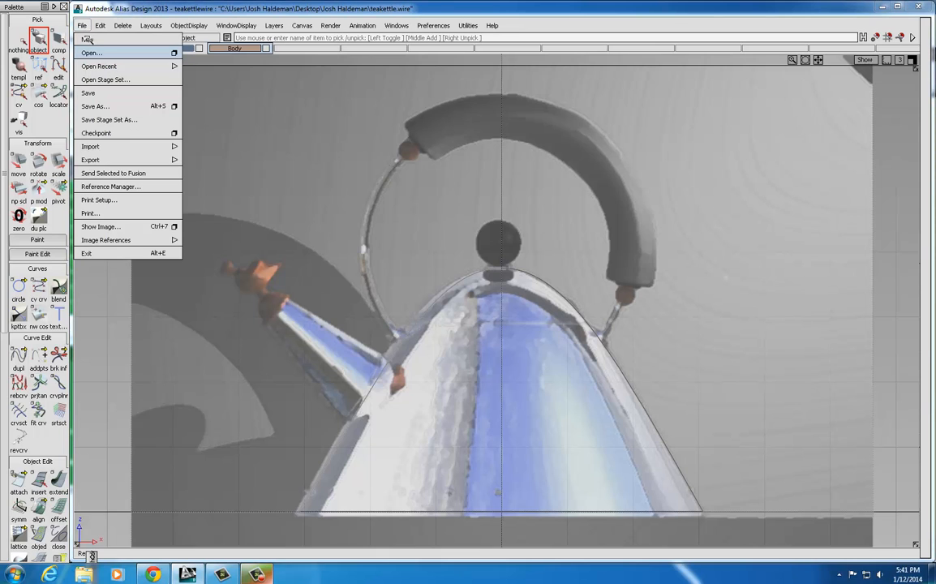
click(95, 106)
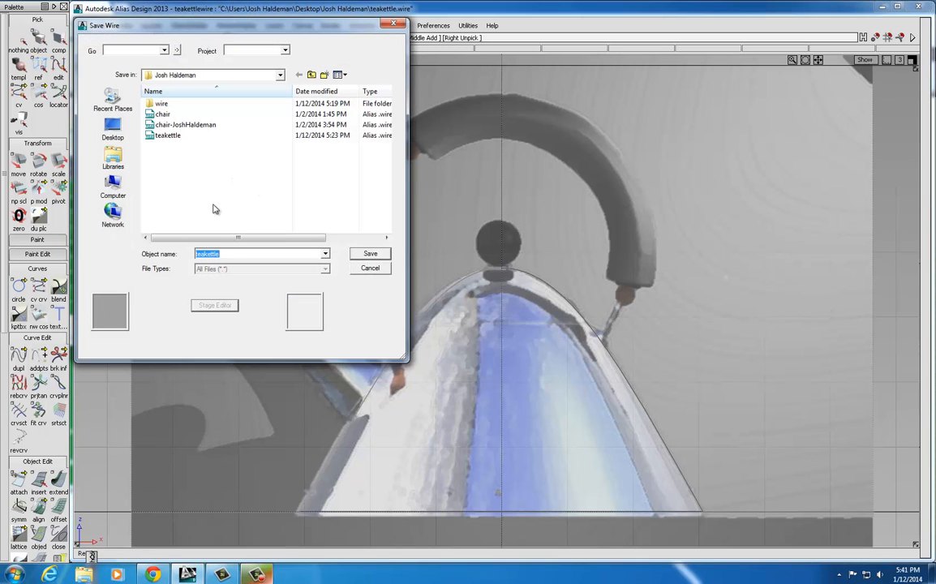
click(254, 255)
text(-JoshHaldeman)
key(Return)
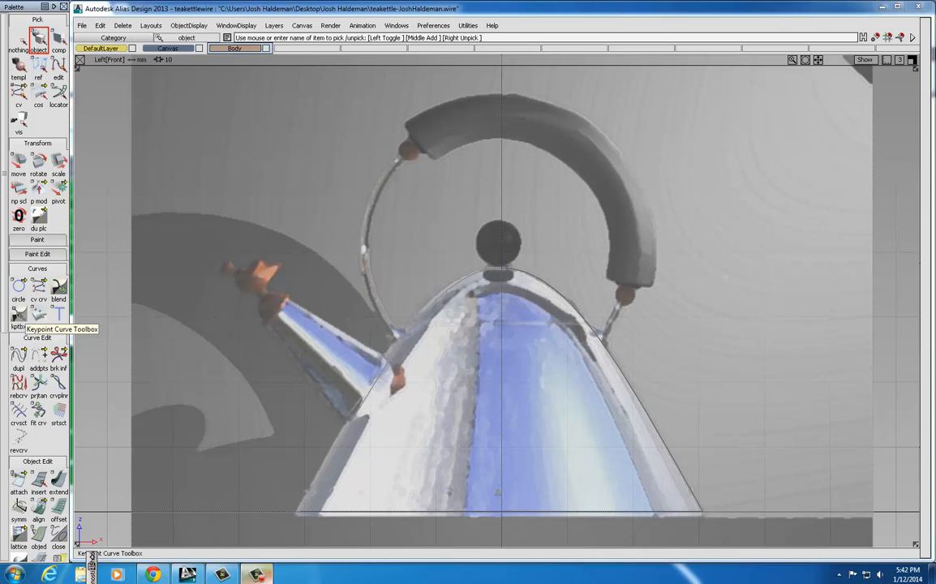
Draw a three-point keypoint arc along the handle sketch, from the spout side of the body through the upper wire end to the opposite side
click(19, 312)
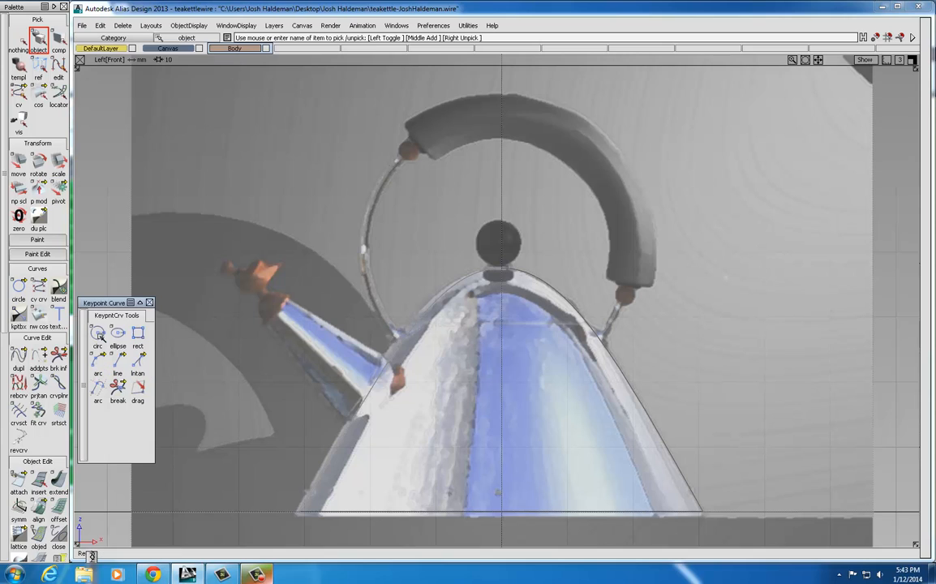
click(98, 361)
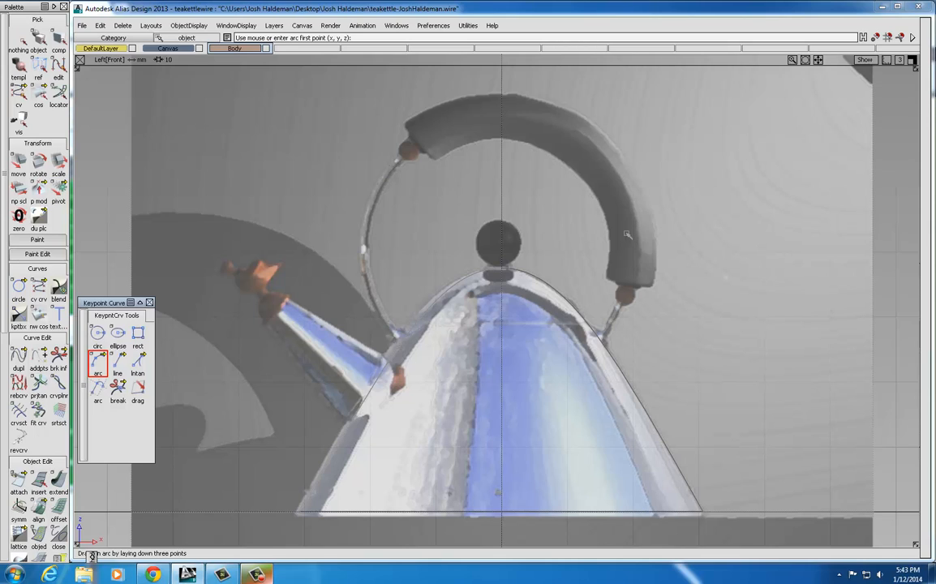
click(406, 356)
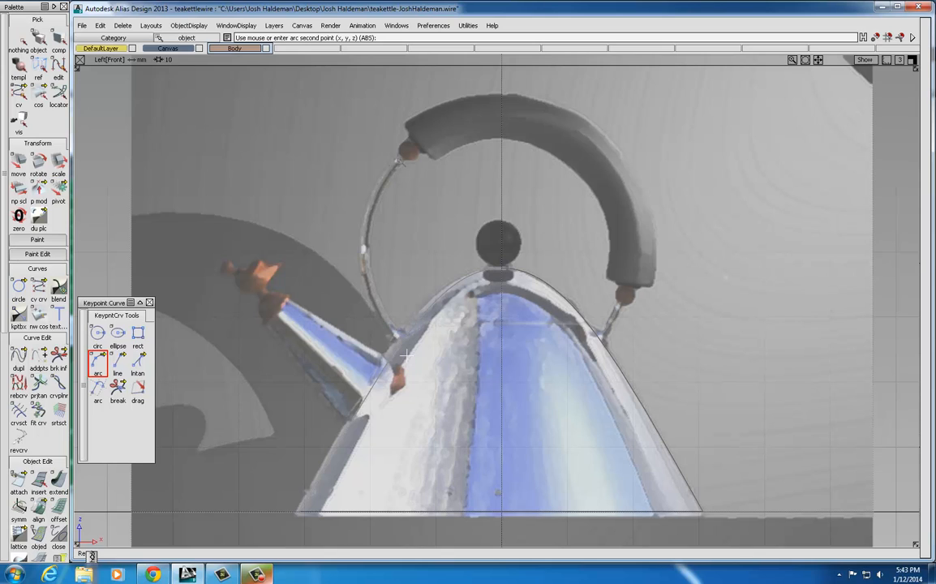
click(398, 160)
click(586, 356)
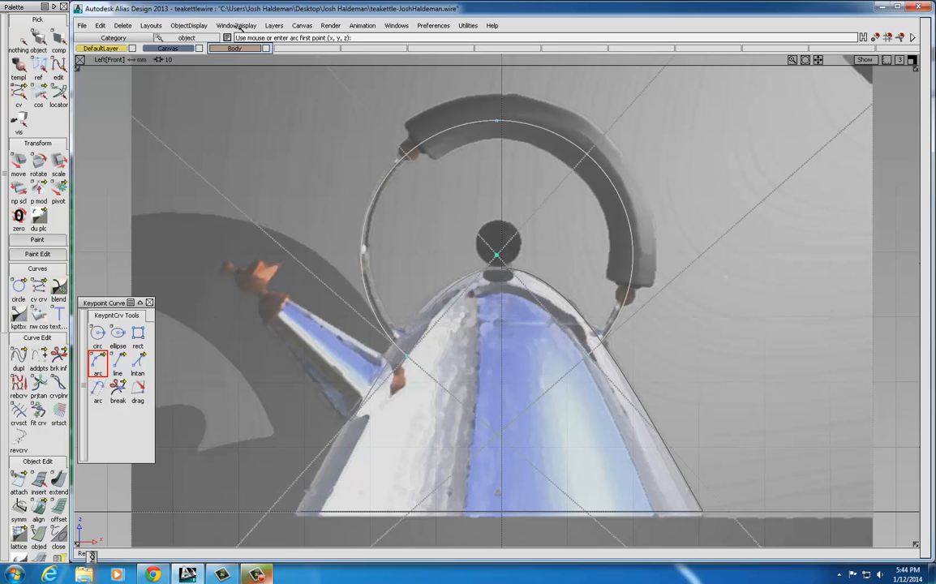
Turn off the display of guidelines in the modelling windows
click(236, 25)
mouse_move(243, 146)
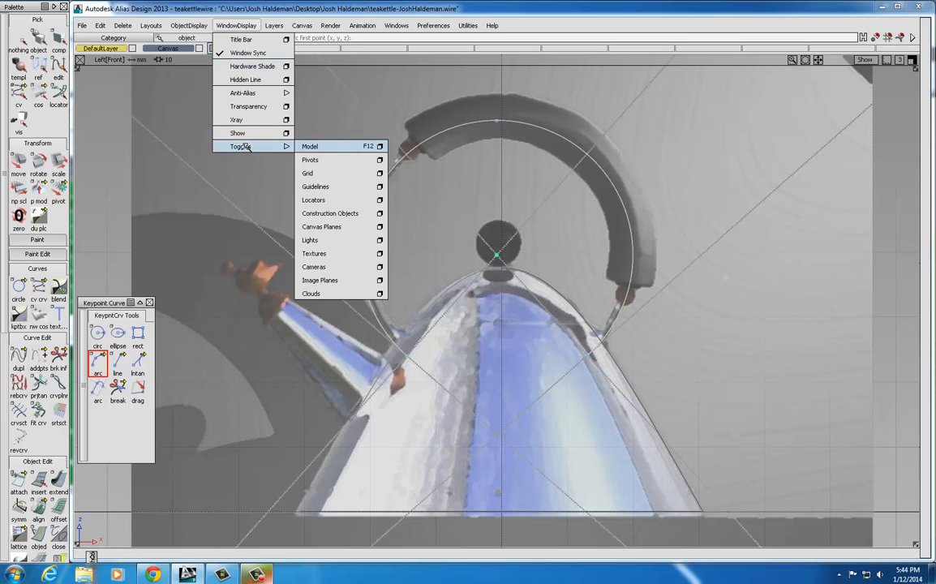
click(325, 188)
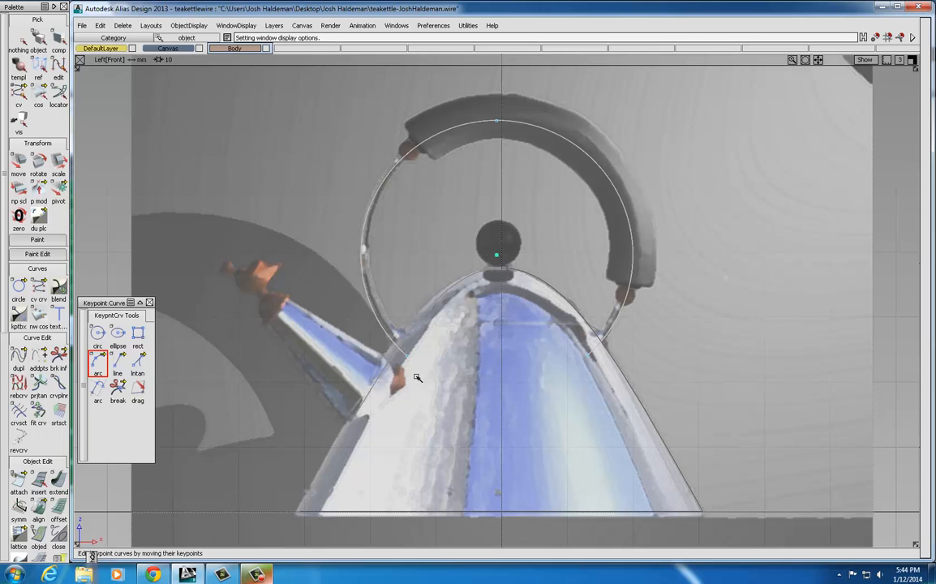
Adjust the arc's end and top keypoints until it follows the sketched handle, and close the keypoint curve toolbox
click(138, 388)
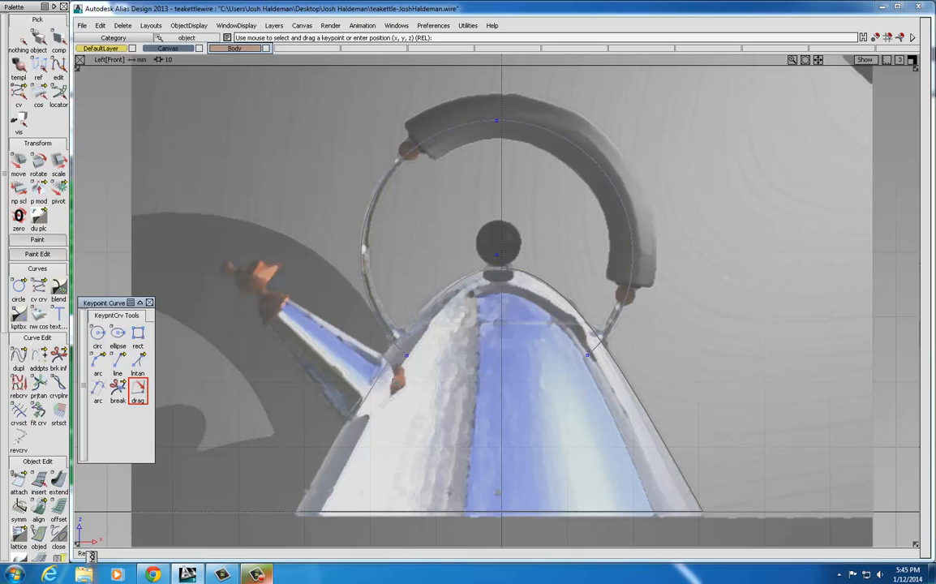
click(409, 355)
drag(408, 355, 404, 347)
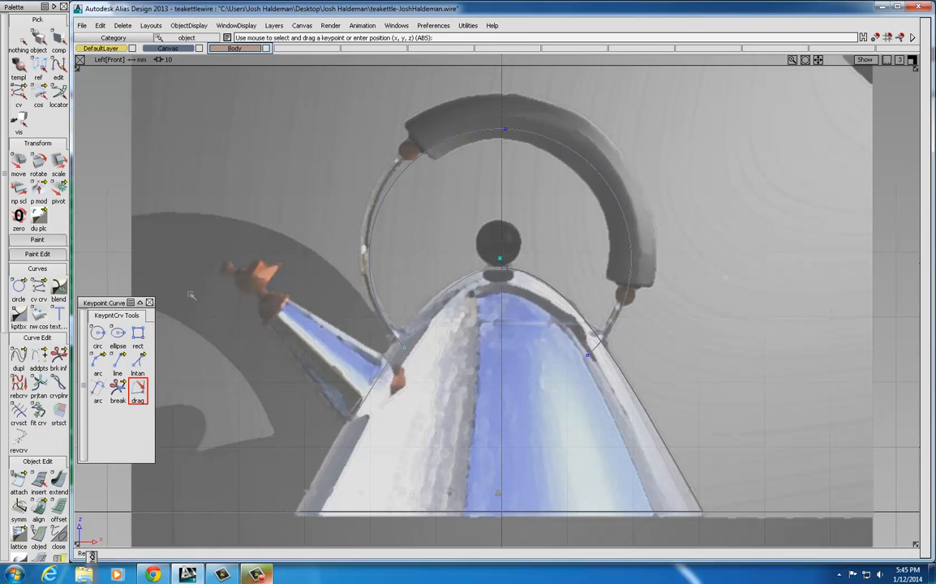
drag(508, 128, 503, 118)
drag(502, 116, 503, 116)
drag(587, 354, 592, 350)
drag(500, 123, 500, 119)
click(150, 303)
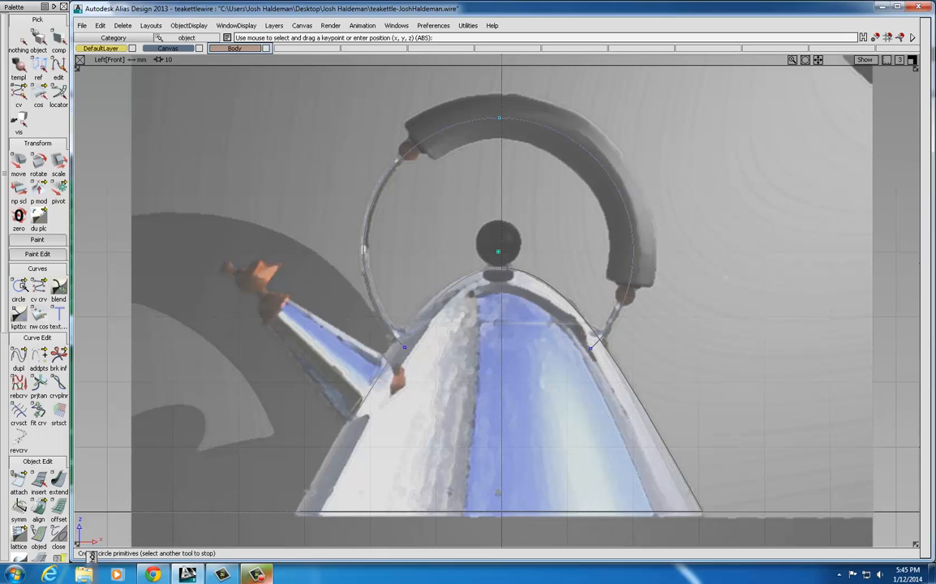
Place a circle primitive centred on the spout-side end of the handle arc, with curve snapping turned on
click(20, 286)
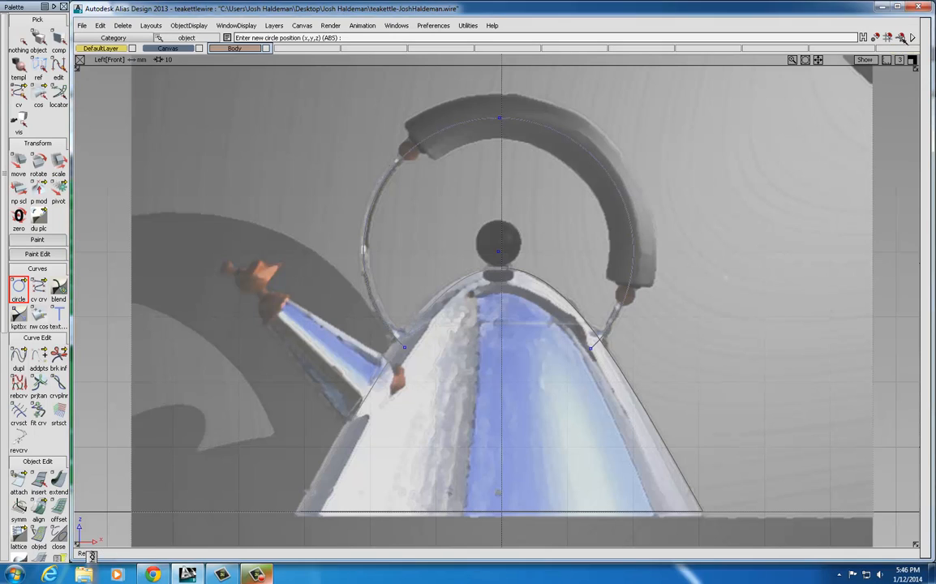
click(901, 37)
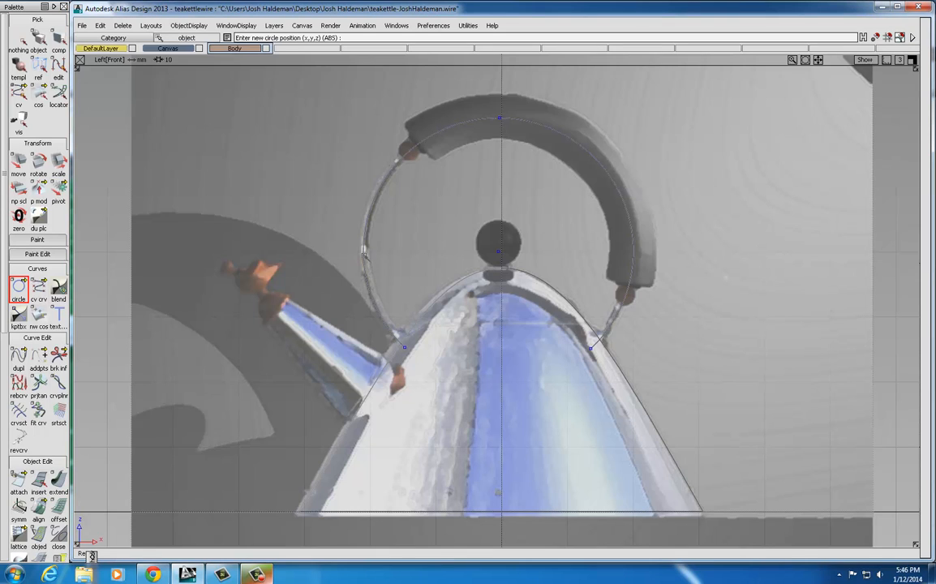
drag(363, 252, 482, 354)
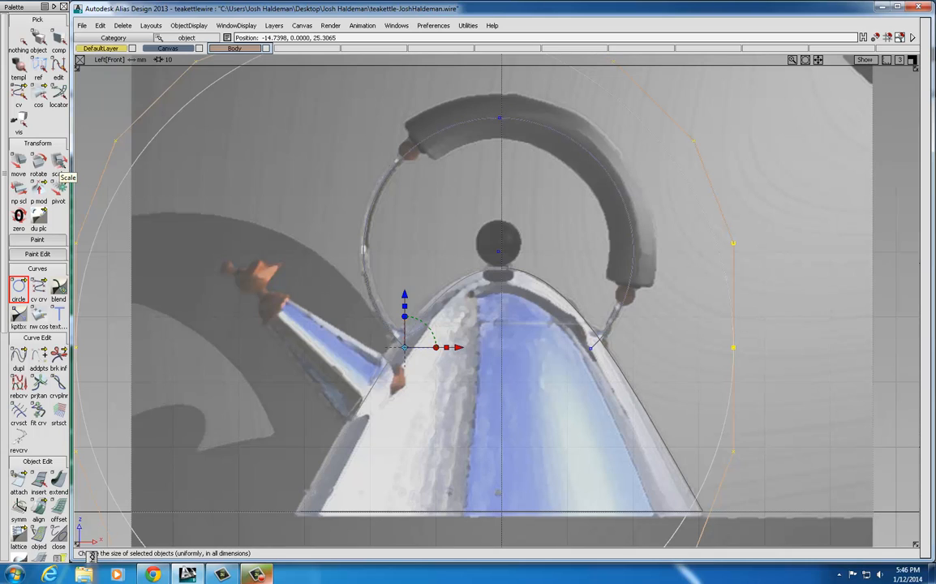
Scale the circle down to a small cross-section for the handle tube at the arc's spout-side end
click(59, 166)
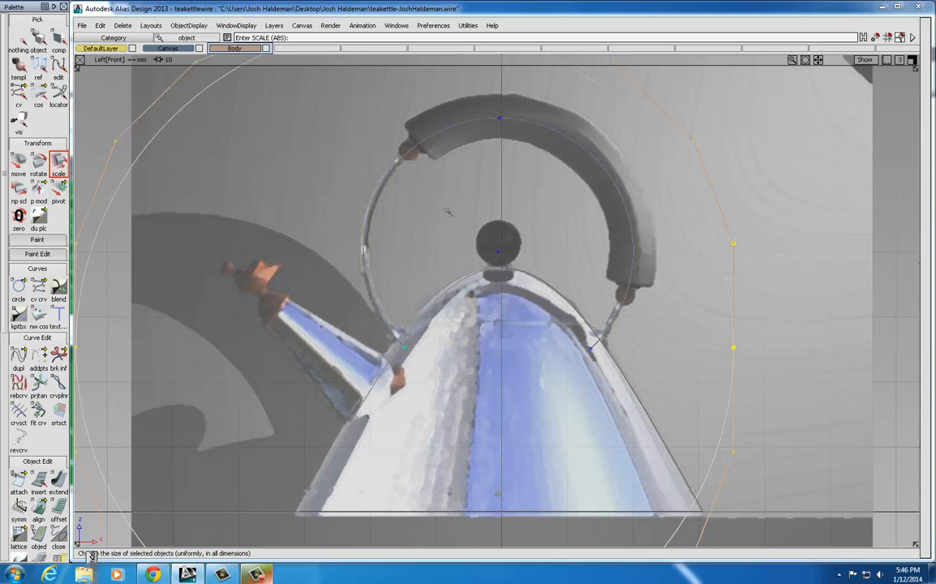
drag(448, 212, 369, 215)
drag(531, 171, 417, 177)
drag(356, 208, 291, 244)
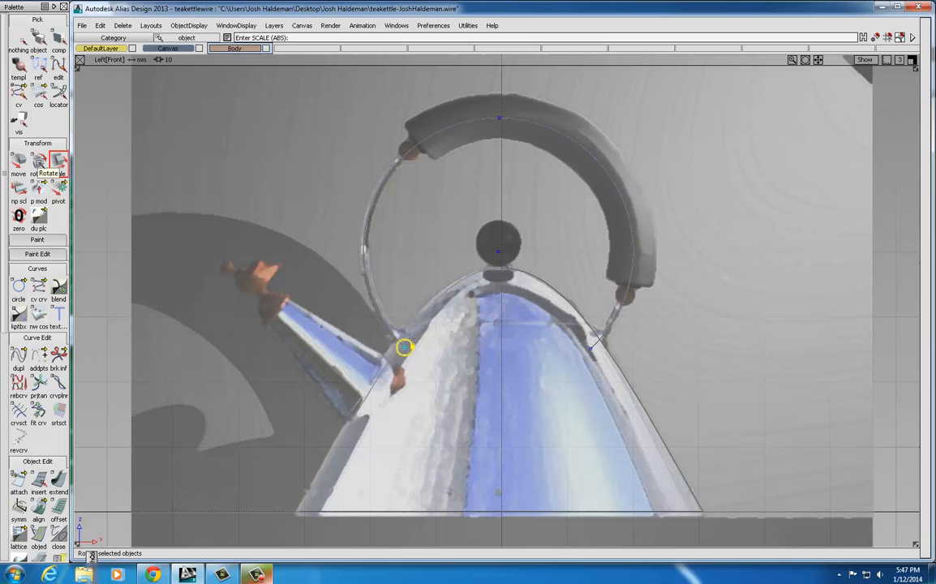
Rotate the small circle 90 degrees about the X axis
click(39, 162)
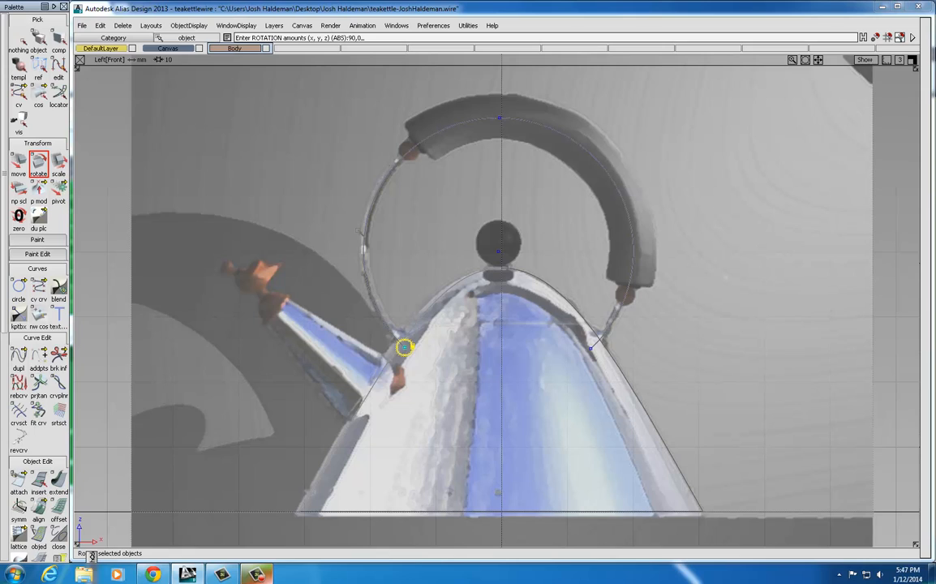
key(Return)
alt+shift+right_drag(383, 338, 485, 337)
alt+shift+middle_drag(408, 351, 528, 296)
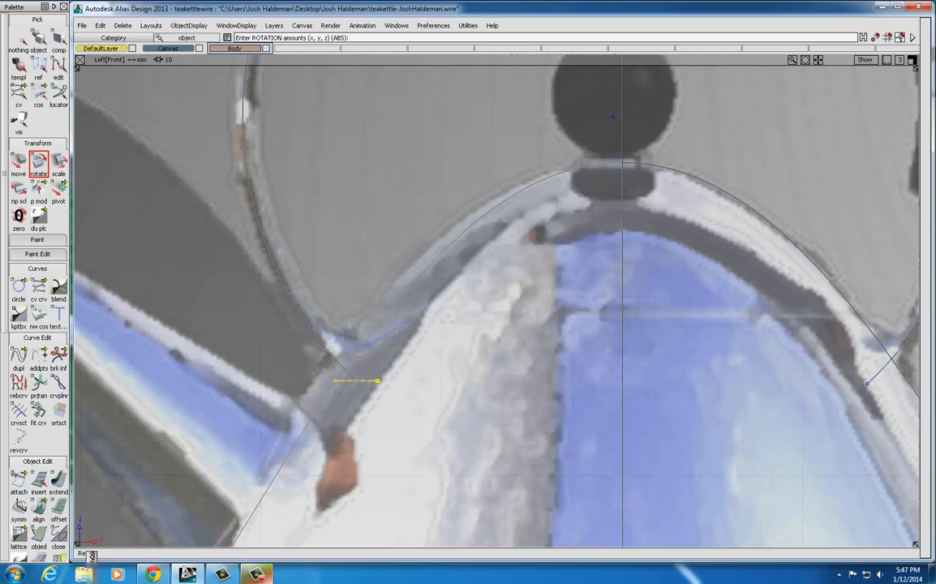
Rotate the circle freely in the Left view until it is perpendicular to the end of the handle arc
middle_drag(339, 369, 207, 381)
middle_drag(373, 464, 244, 428)
scroll(430, 245, down, 2)
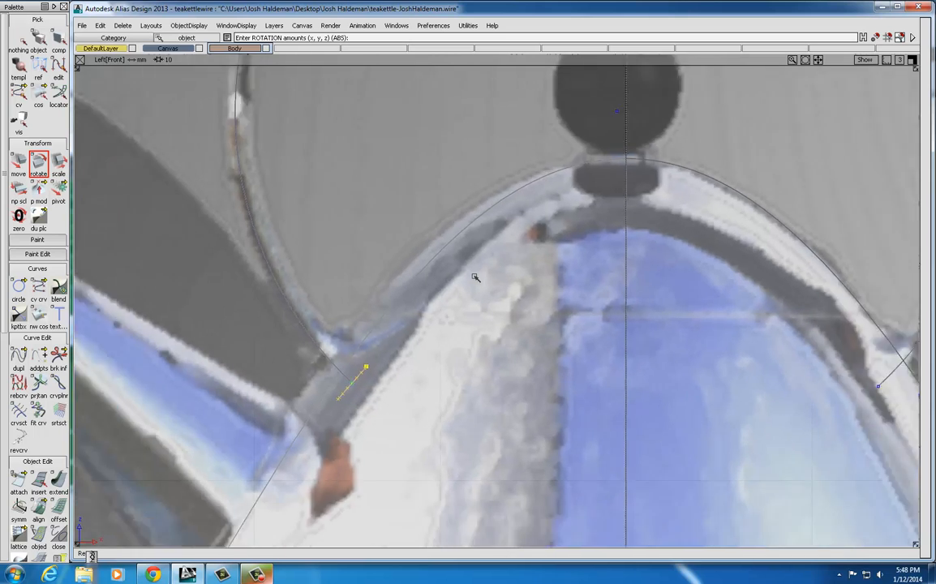
scroll(406, 211, down, 3)
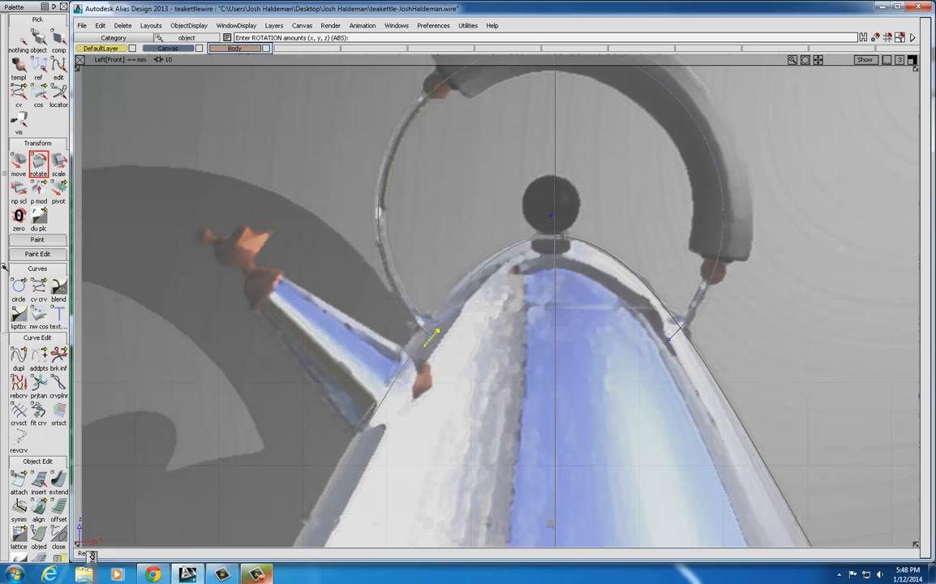
Extrude the circle along the handle arc to create the tubular handle surface
scroll(4, 267, down, 10)
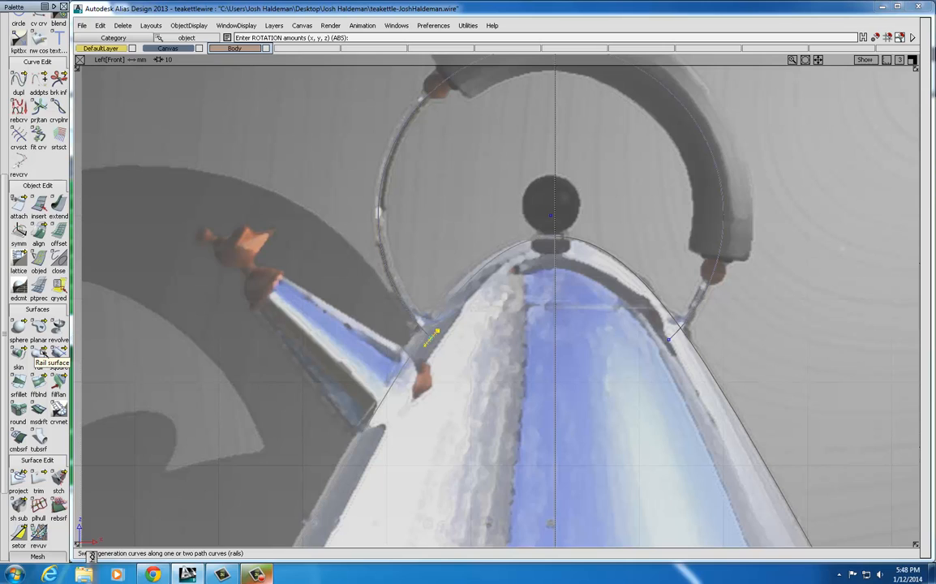
click(38, 352)
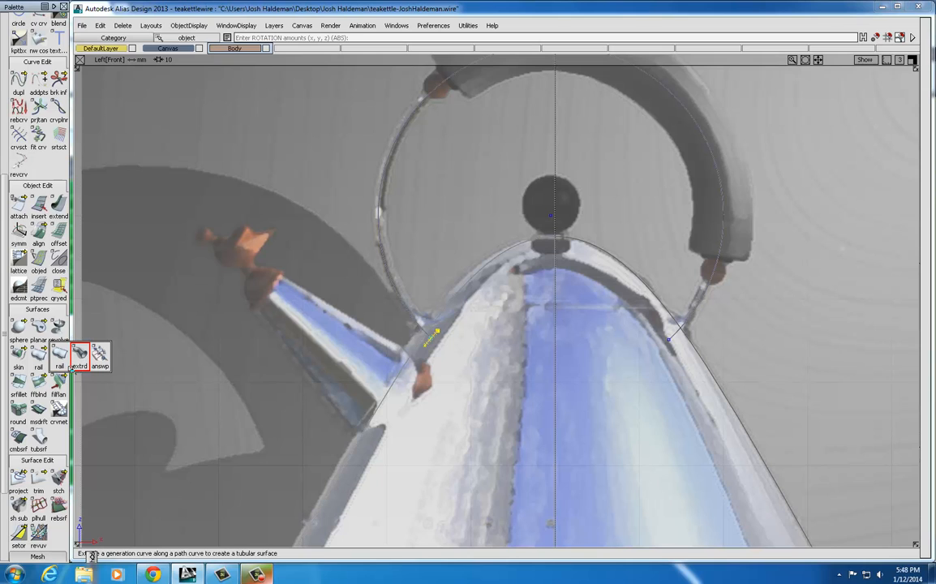
click(80, 355)
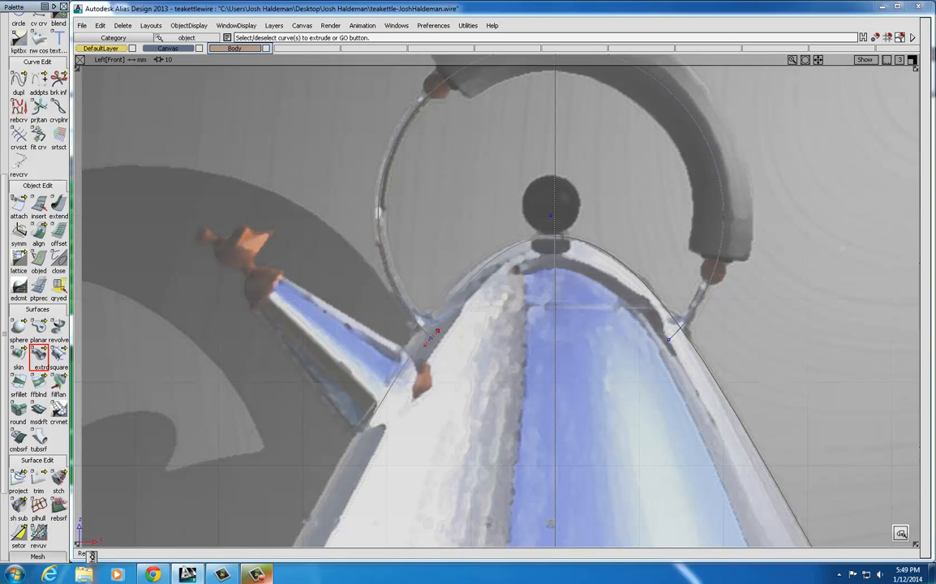
click(900, 533)
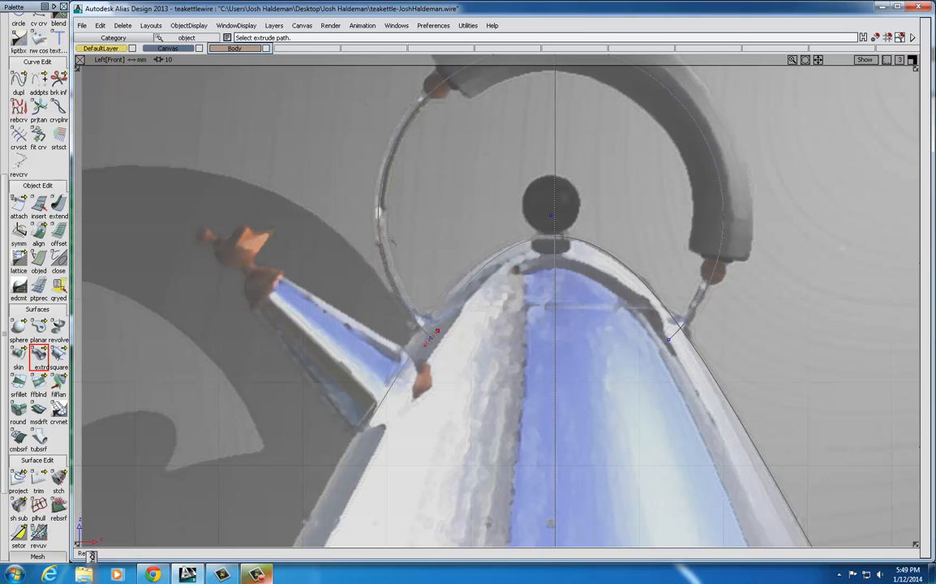
click(378, 215)
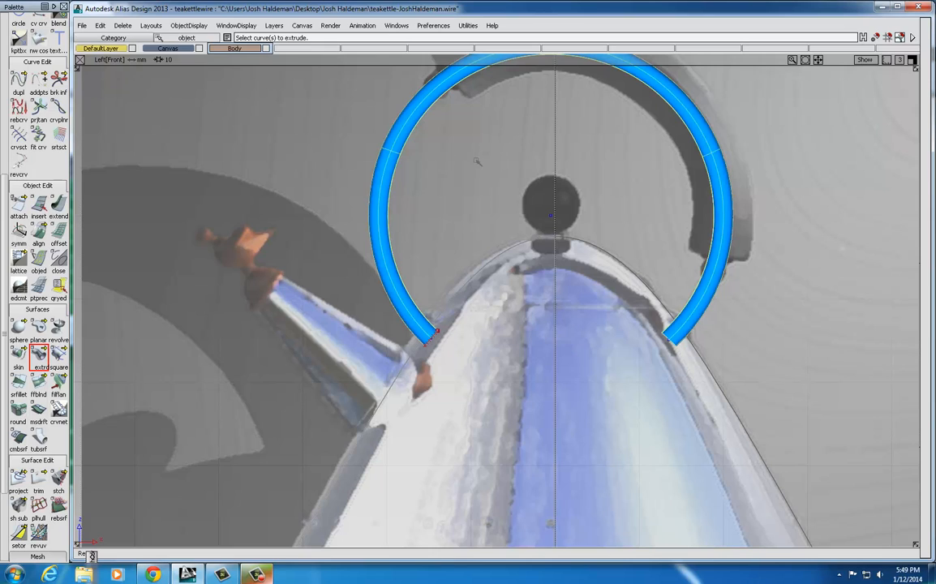
Maximize the Perspective view and set the Body layer's state to Pickable
click(913, 61)
click(905, 60)
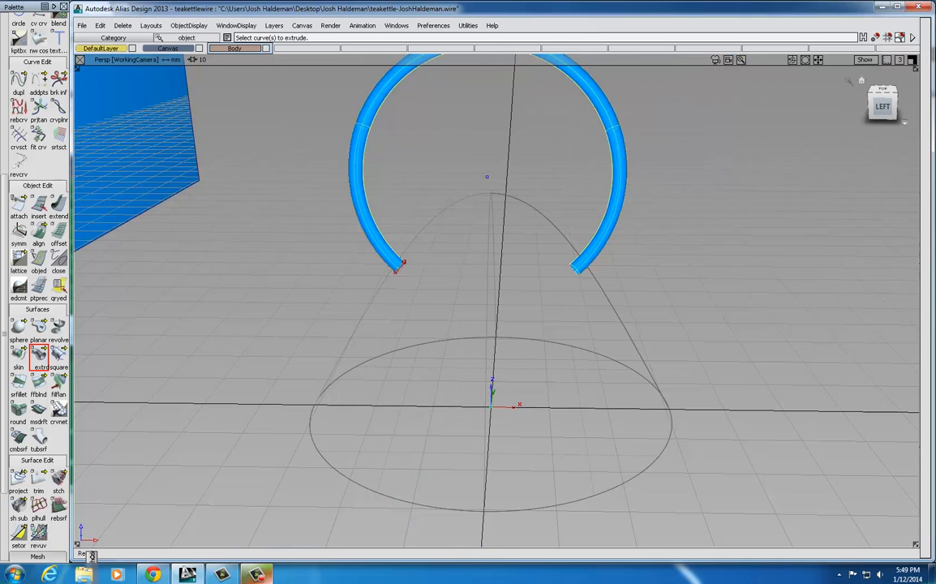
alt+shift+drag(377, 165, 540, 175)
alt+shift+drag(516, 211, 322, 213)
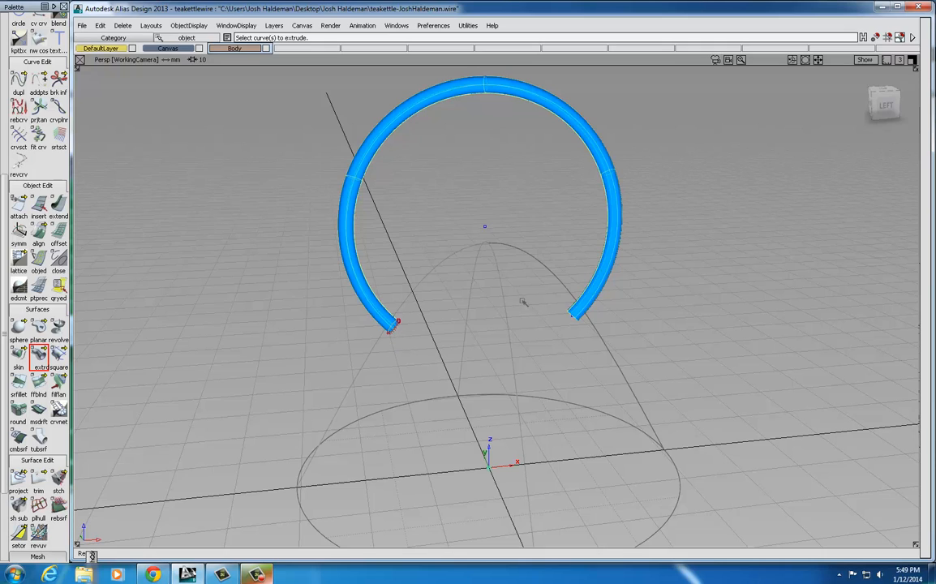
right_click(234, 49)
mouse_move(238, 61)
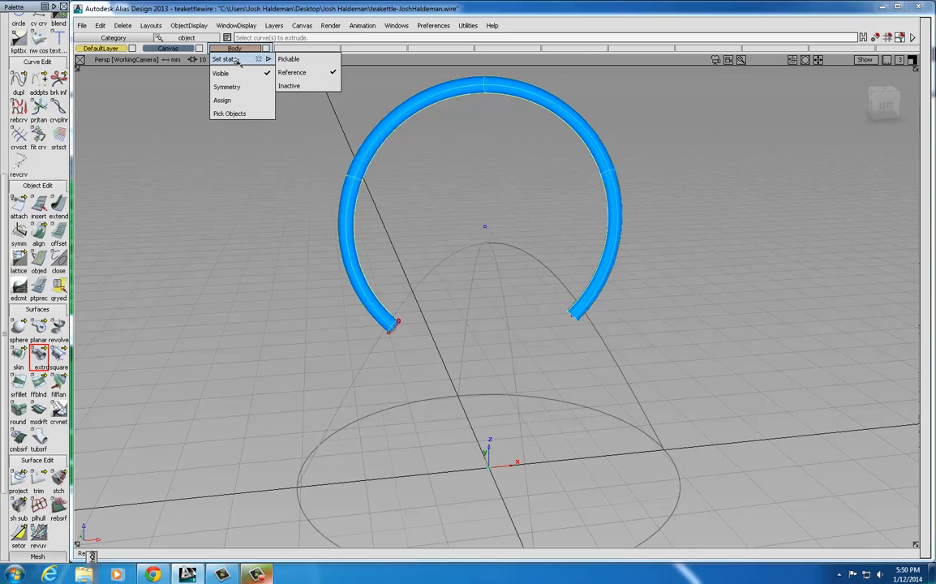
click(290, 60)
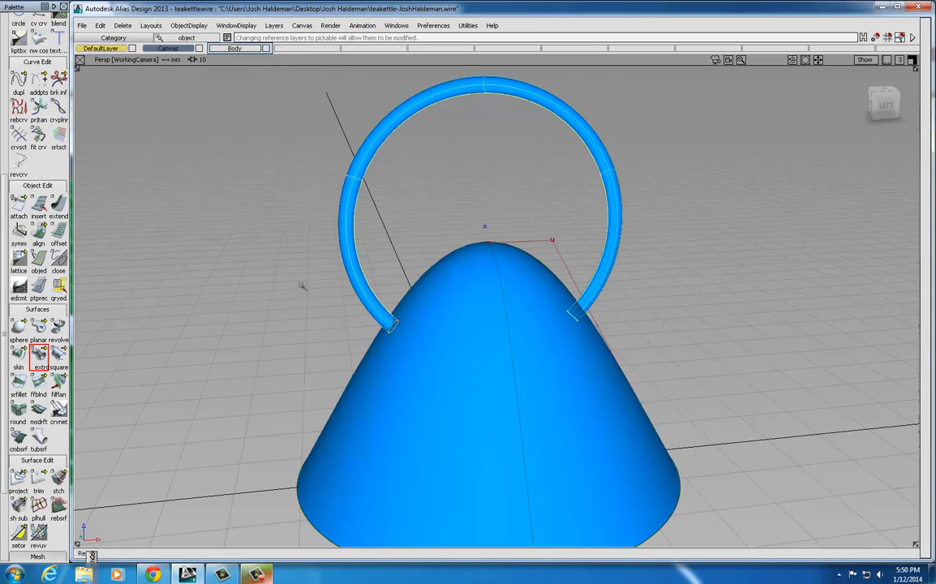
Clear the selection and examine from several angles how the handle tube meets the kettle body
scroll(33, 243, up, 5)
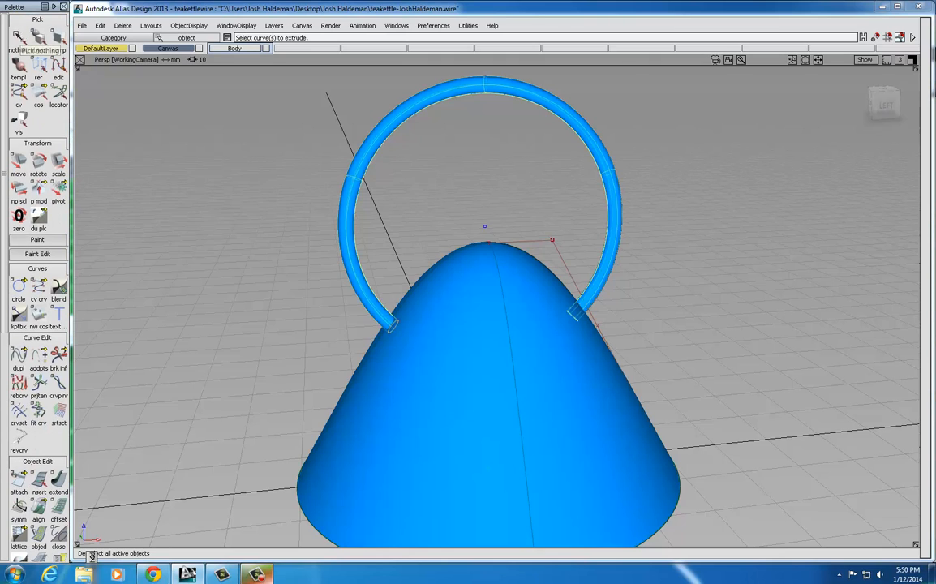
click(20, 37)
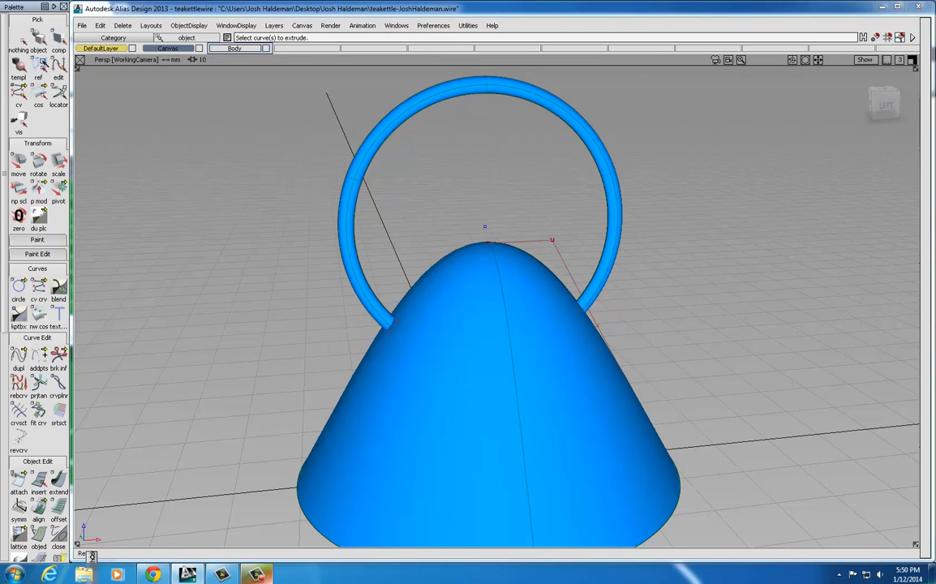
alt+shift+drag(266, 295, 415, 347)
alt+shift+right_drag(416, 346, 532, 331)
alt+shift+middle_drag(405, 378, 506, 340)
alt+shift+drag(433, 295, 352, 307)
alt+shift+drag(543, 286, 462, 314)
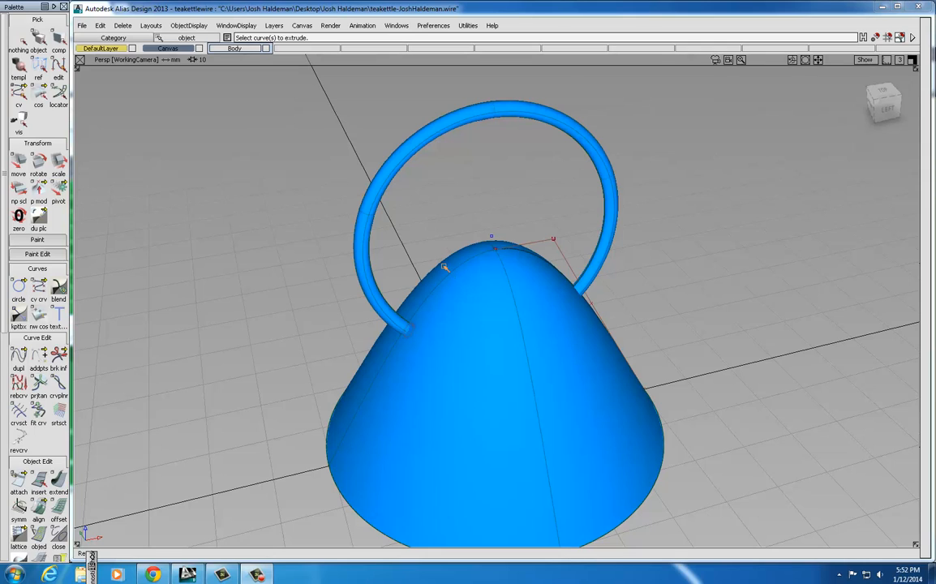
Create a new layer and name it Handle
click(274, 26)
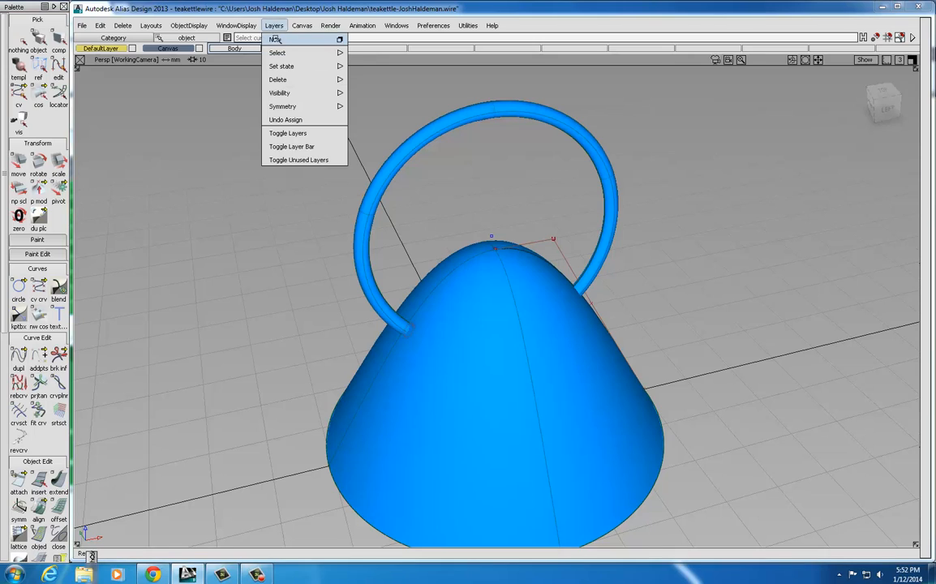
click(274, 40)
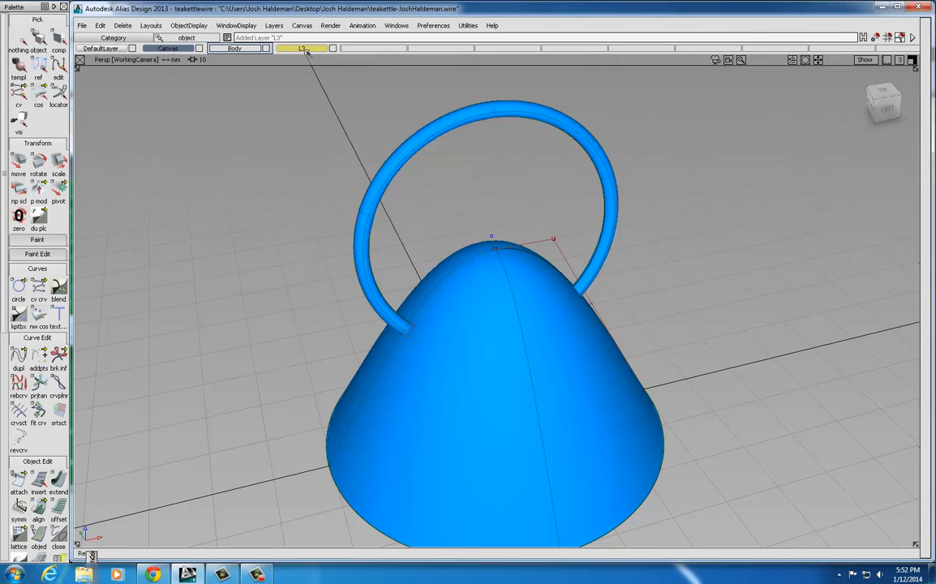
double_click(303, 49)
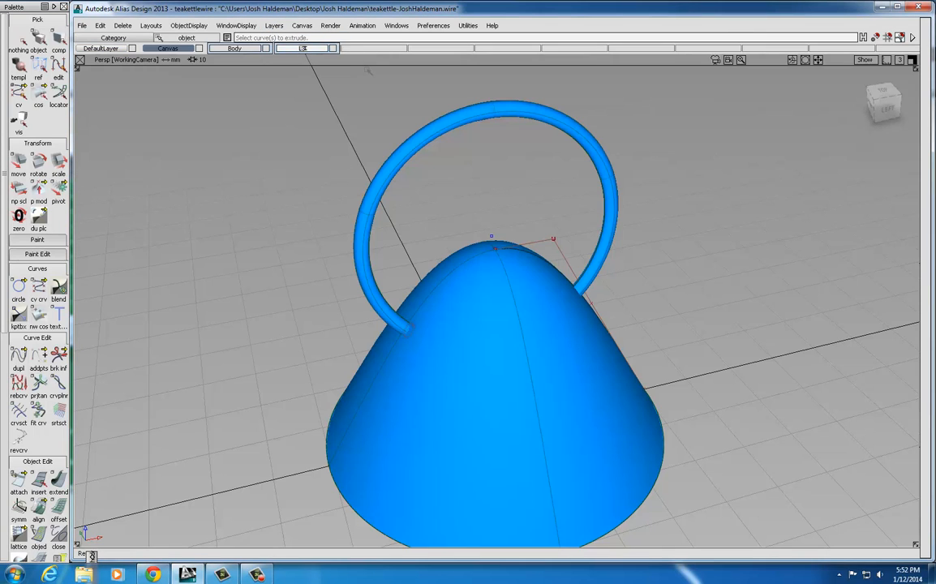
text(Handle)
key(Return)
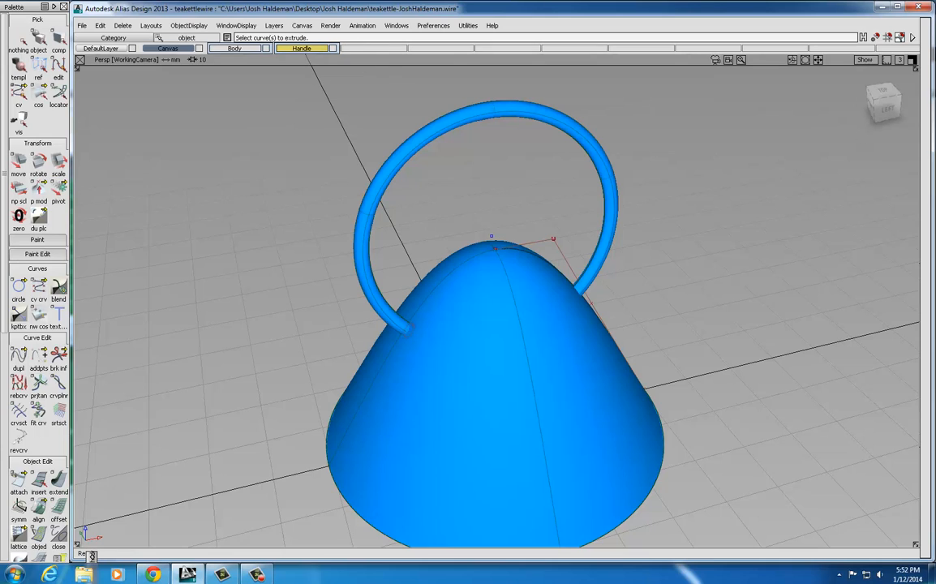
Maximize the Left view and turn off the surface shading to show the model as wireframe over the sketch
click(913, 61)
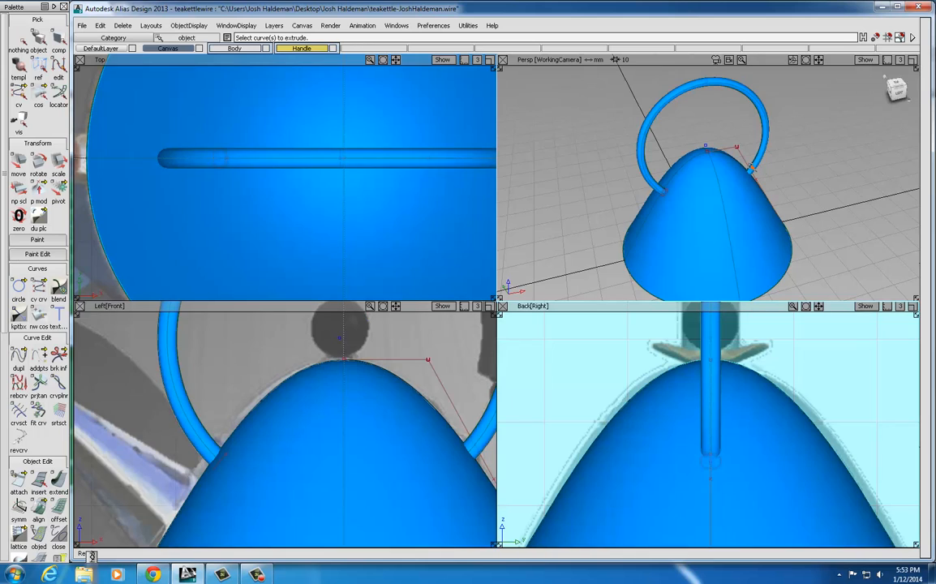
click(490, 305)
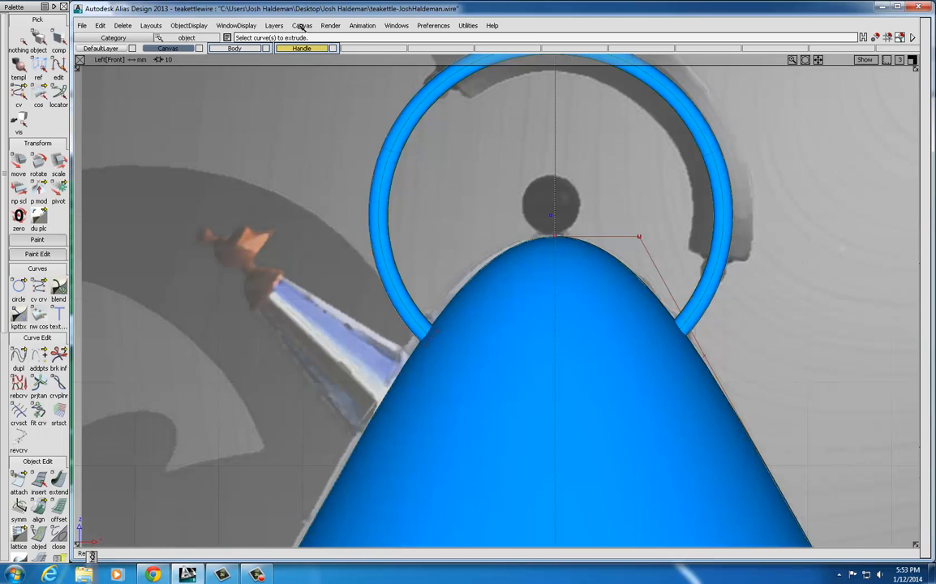
click(249, 27)
click(241, 66)
click(91, 555)
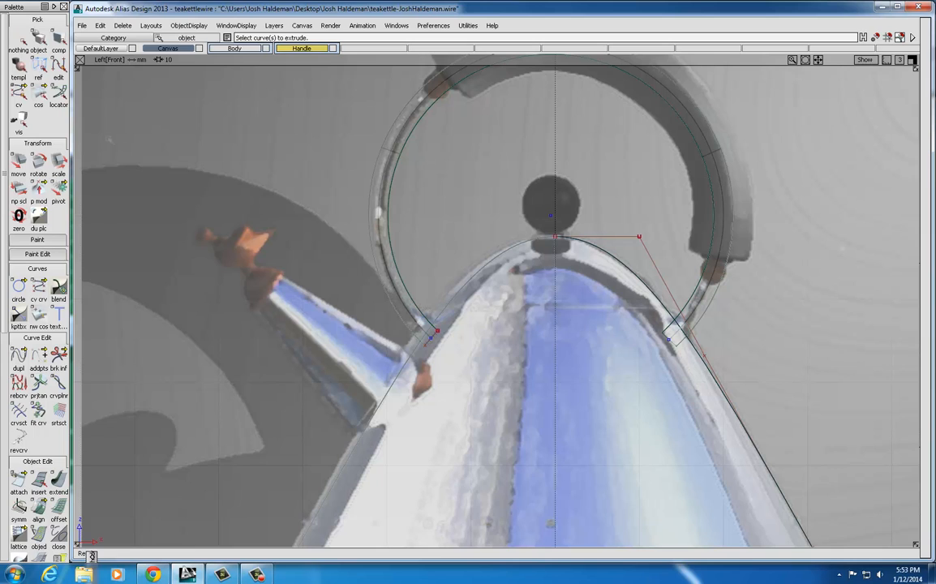
Pick the handle tube and its profile circle and assign them to the Handle layer
click(38, 39)
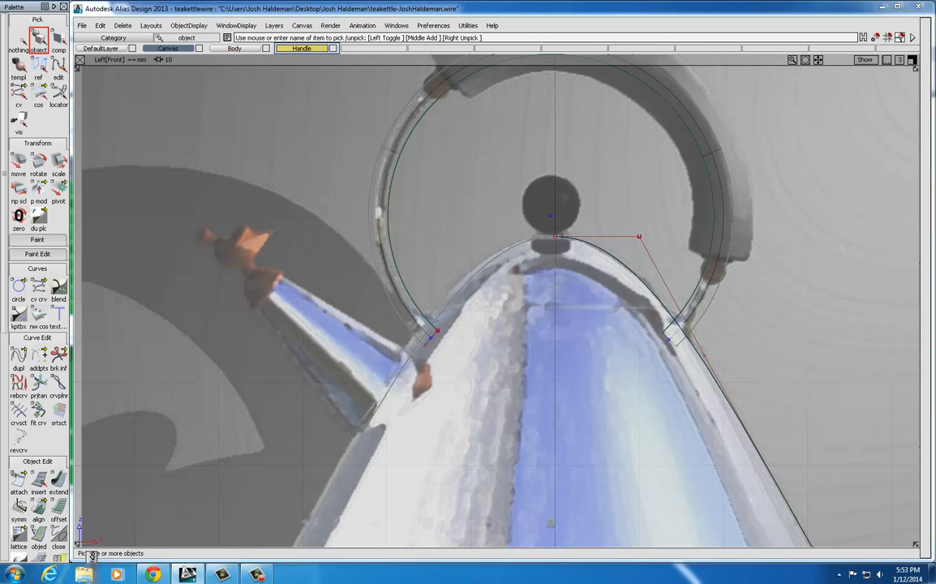
click(395, 263)
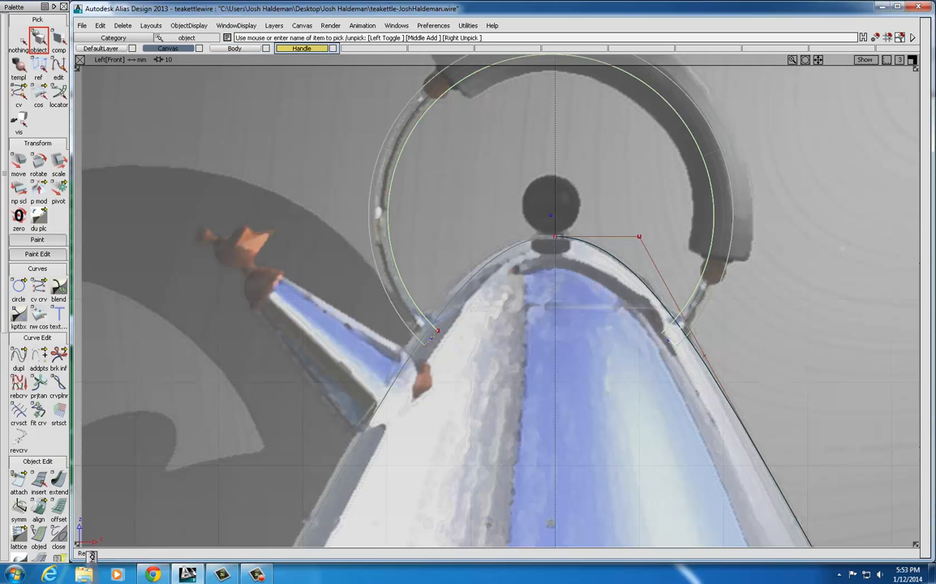
click(437, 331)
right_click(301, 48)
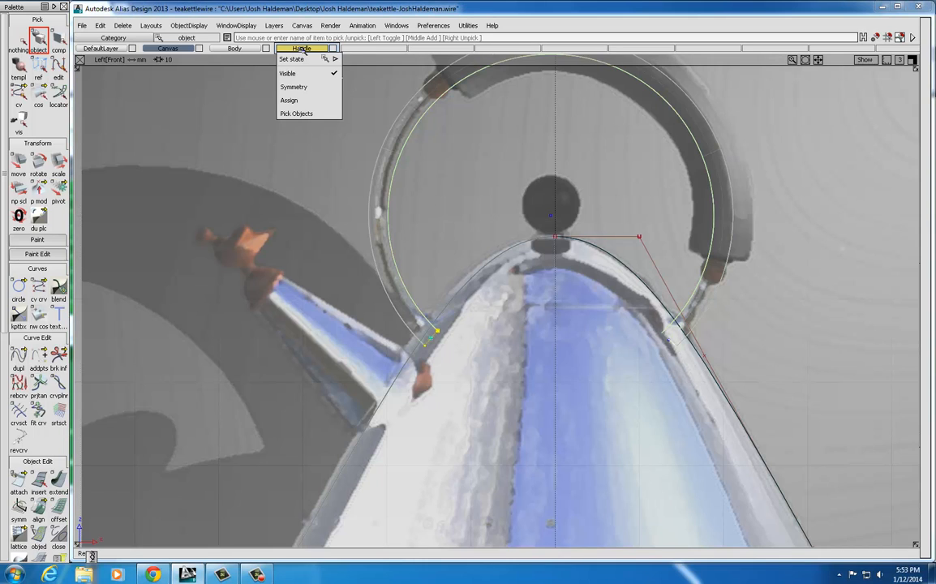
click(291, 101)
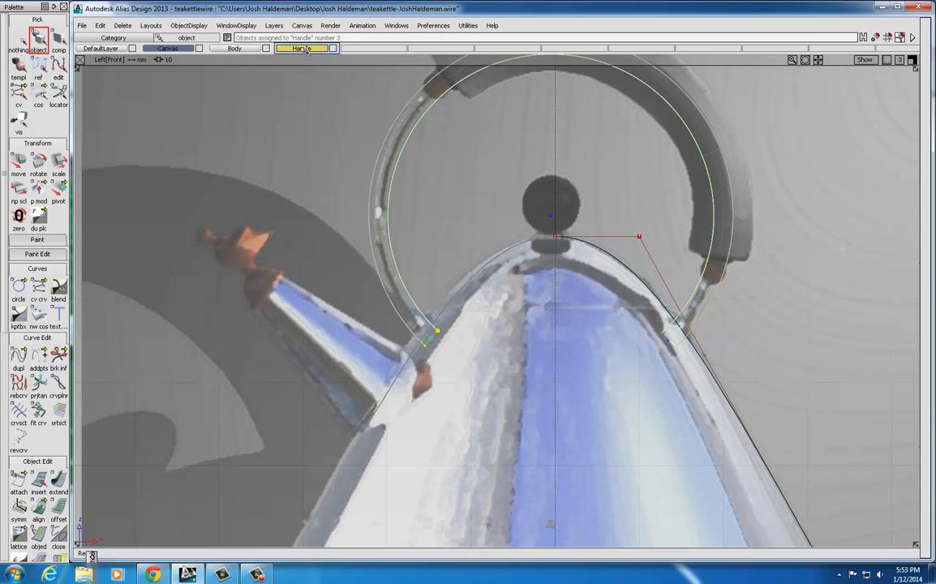
Set the Handle layer's state to Reference
right_click(302, 49)
mouse_move(298, 62)
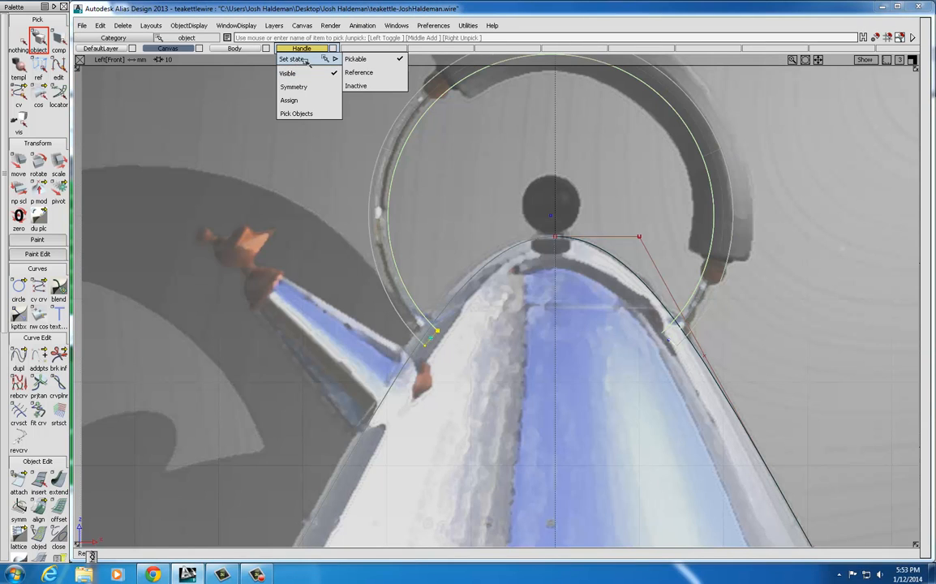
click(358, 72)
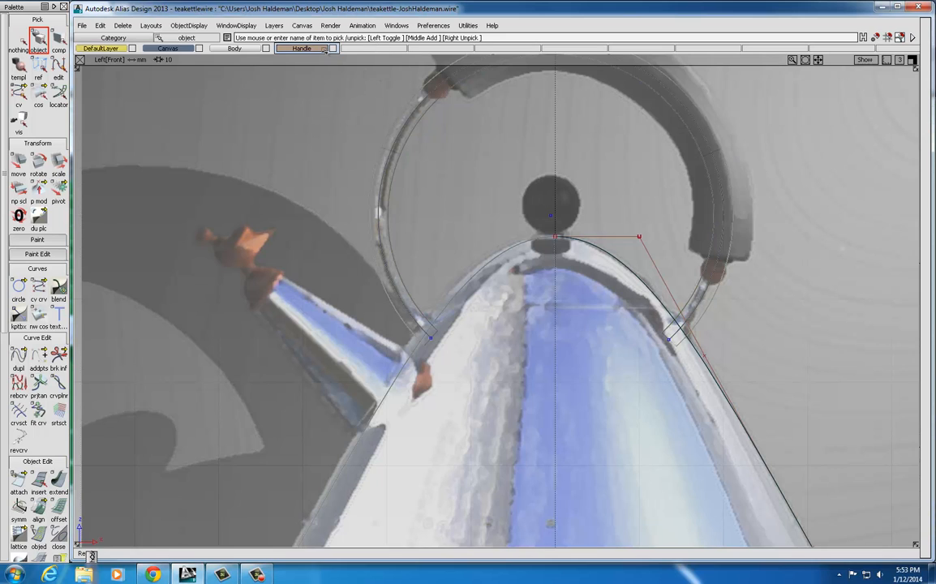
Set the Handle layer's state to Inactive
right_click(280, 47)
mouse_move(328, 59)
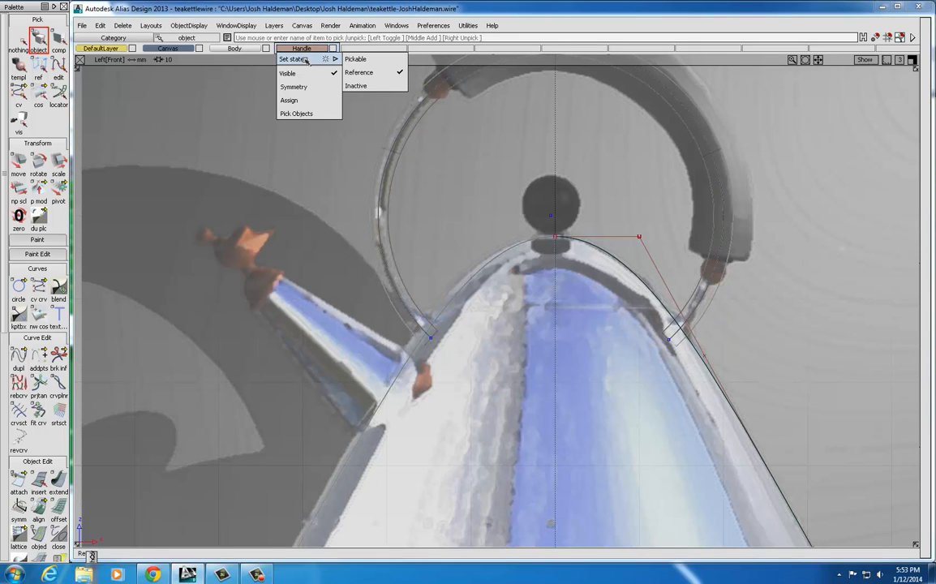
click(356, 84)
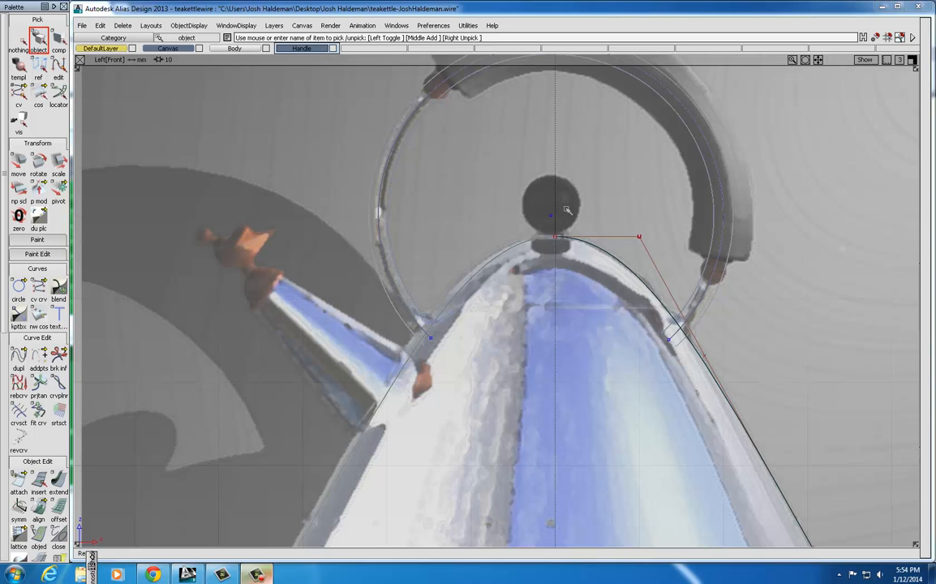
Draw a three-point arc snapped to the handle's centre curve, running from the grip's spout-side end over the top to its far end
alt+shift+middle_drag(564, 210, 483, 334)
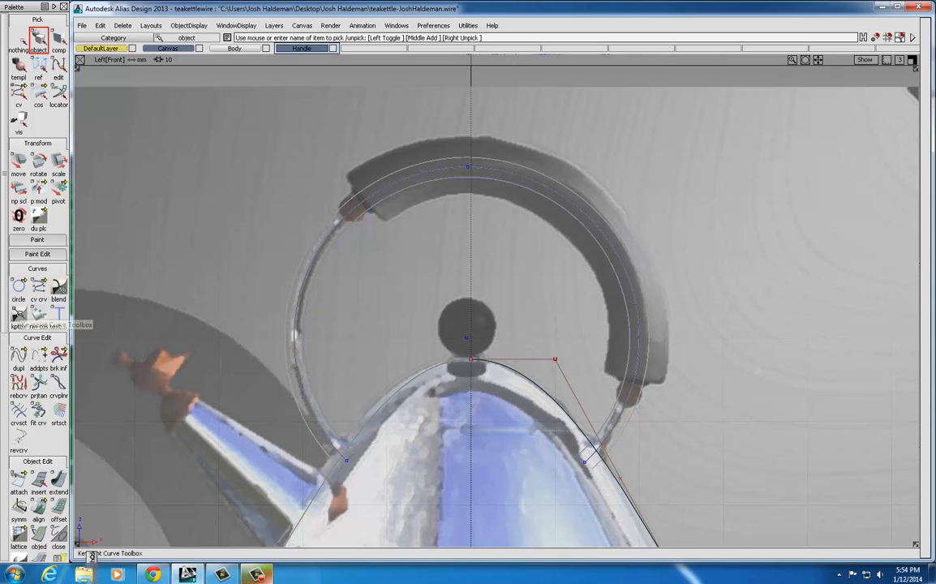
click(18, 318)
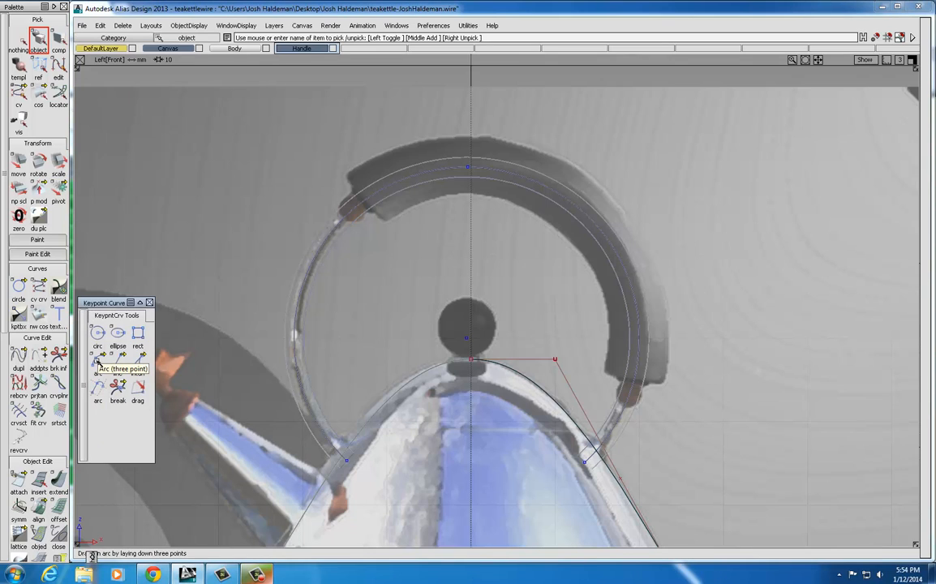
click(96, 362)
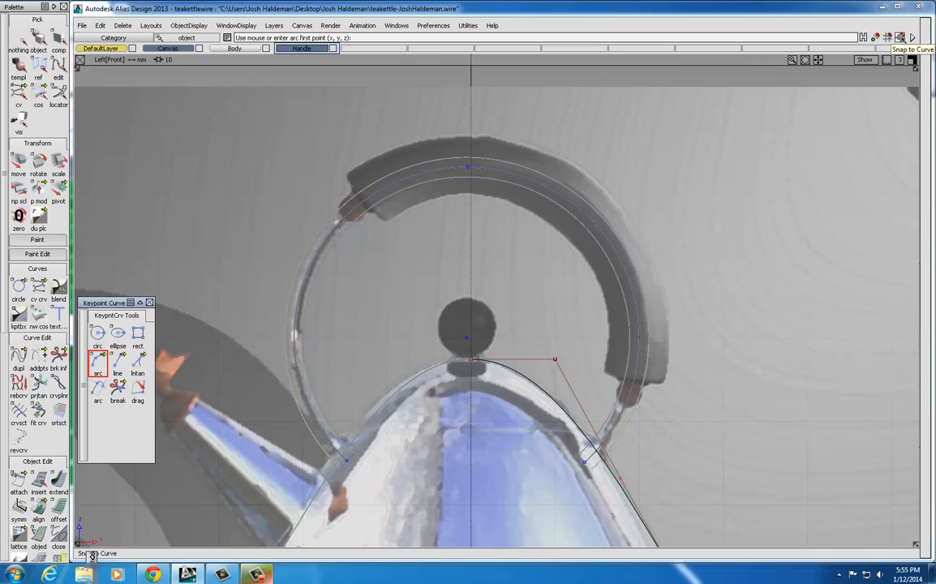
drag(382, 190, 365, 199)
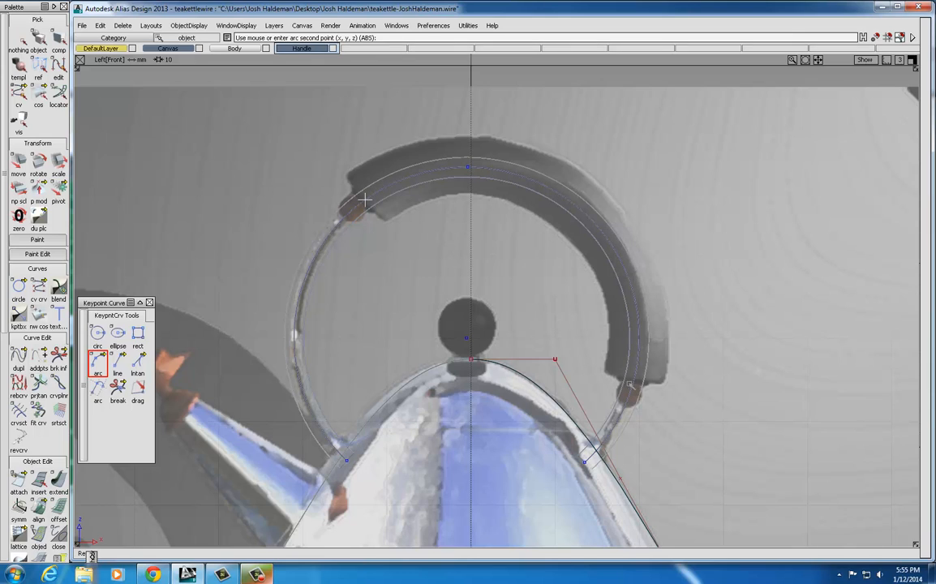
click(546, 187)
drag(636, 309, 646, 383)
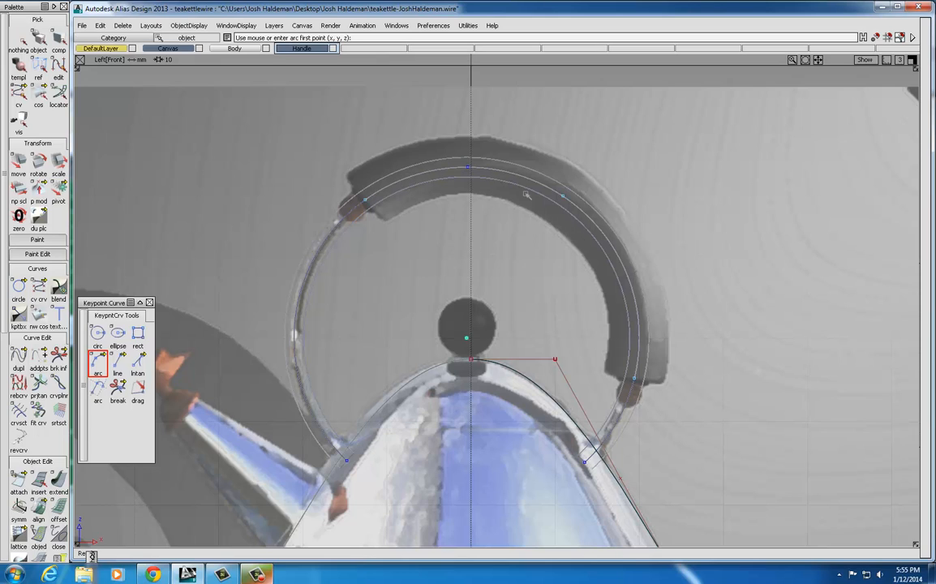
Examine the new grip arc against the handle and body curves in the perspective window, including straight-on Front and Left orientations
click(914, 61)
click(914, 61)
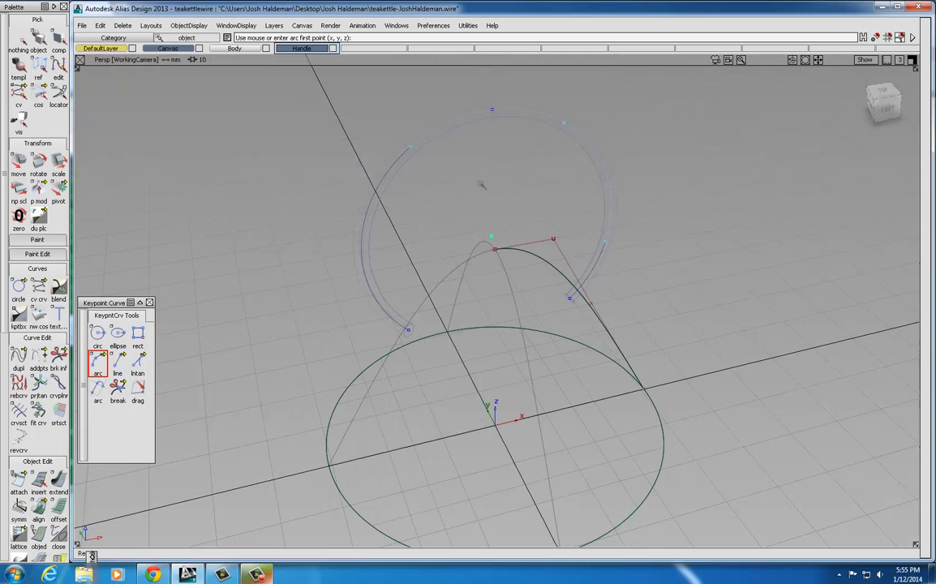
alt+shift+drag(459, 186, 539, 222)
alt+shift+right_drag(539, 222, 591, 217)
alt+shift+middle_drag(586, 233, 572, 310)
alt+shift+drag(493, 341, 497, 291)
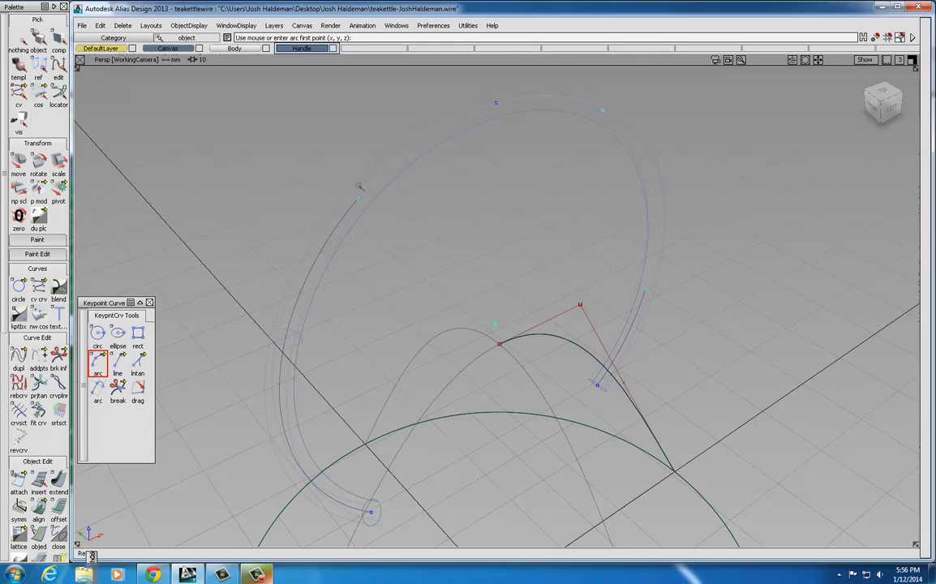
click(873, 108)
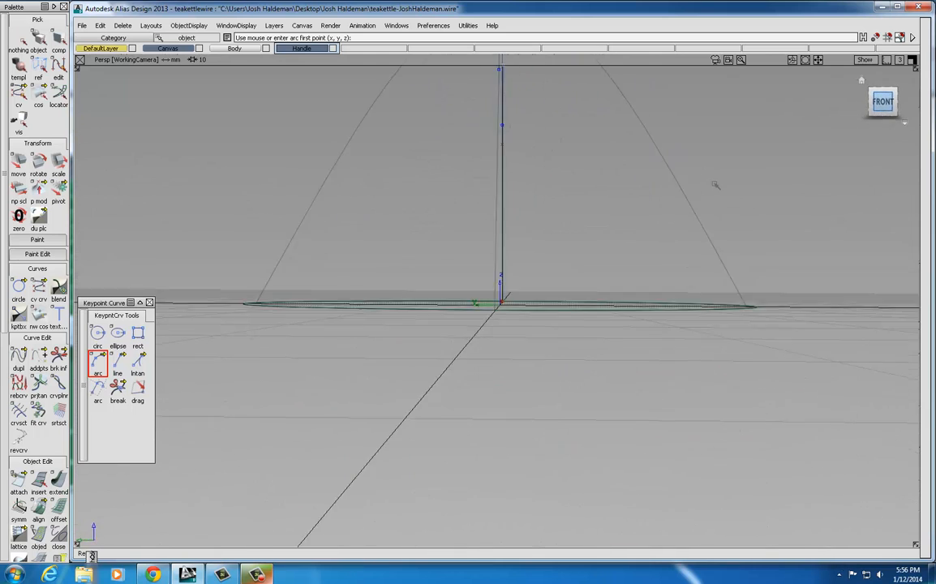
alt+shift+middle_drag(525, 175, 526, 299)
alt+shift+right_drag(527, 298, 623, 236)
alt+shift+middle_drag(614, 237, 588, 311)
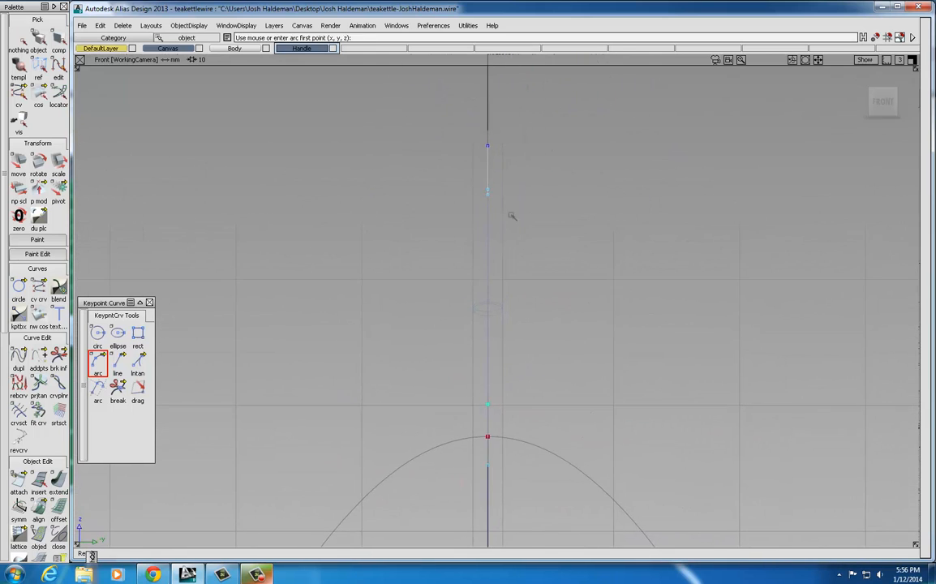
click(896, 89)
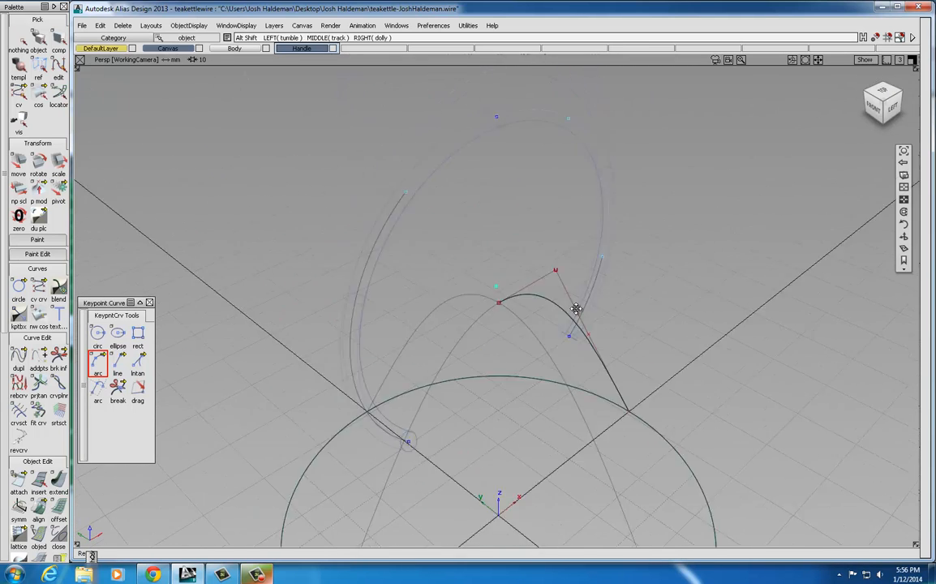
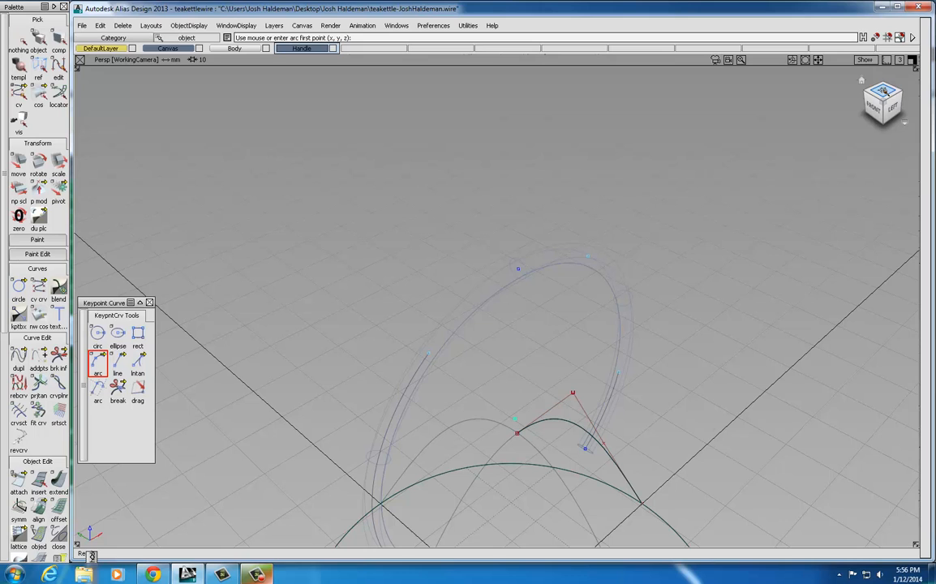
click(912, 61)
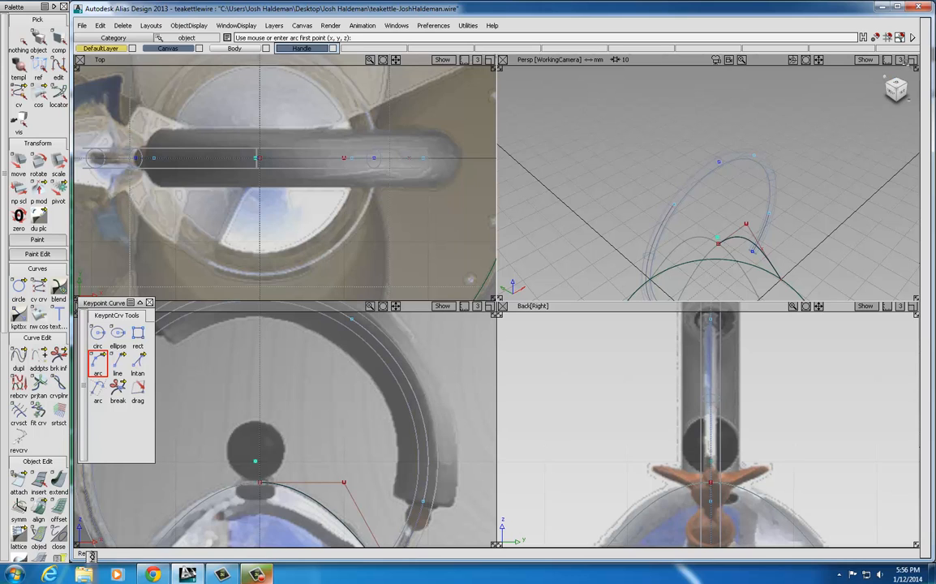
click(912, 60)
click(889, 104)
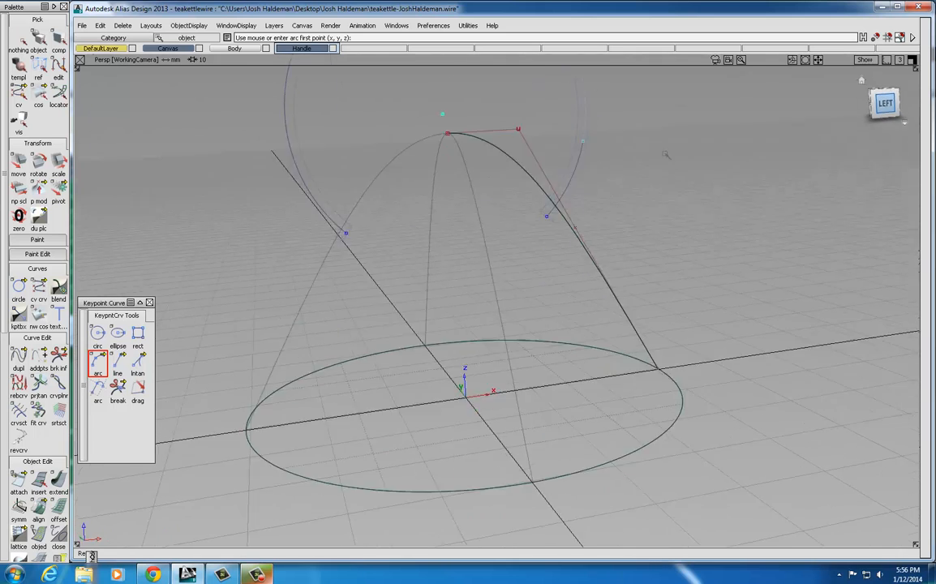
alt+shift+right_drag(602, 182, 468, 233)
alt+shift+middle_drag(523, 170, 527, 287)
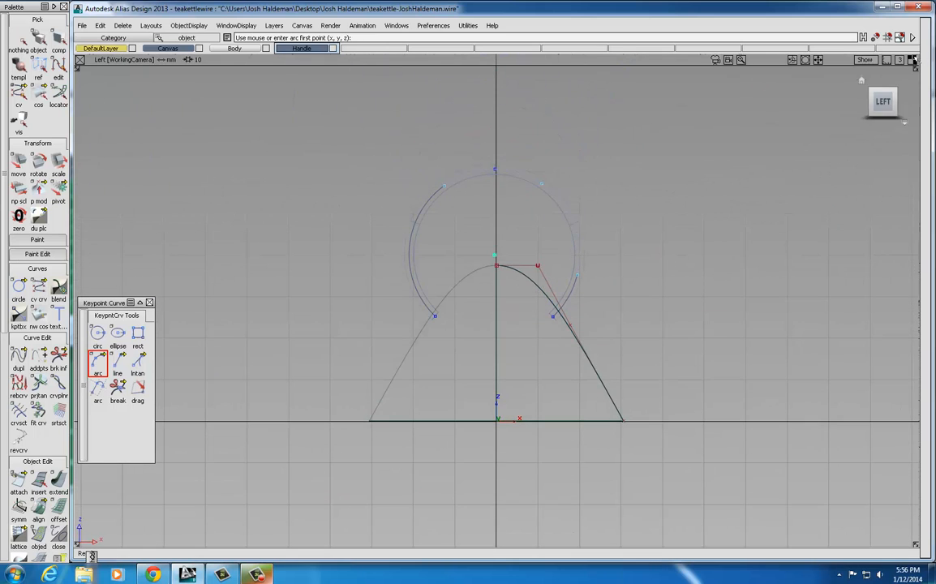
In the maximized Left view, pick the original full handle arc and assign it to the Handle layer
click(912, 60)
click(901, 38)
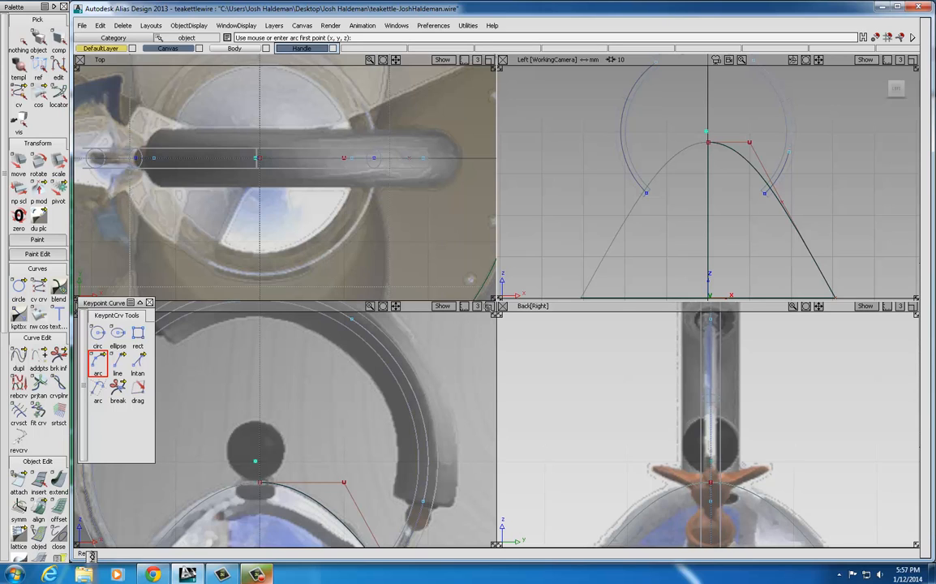
click(490, 306)
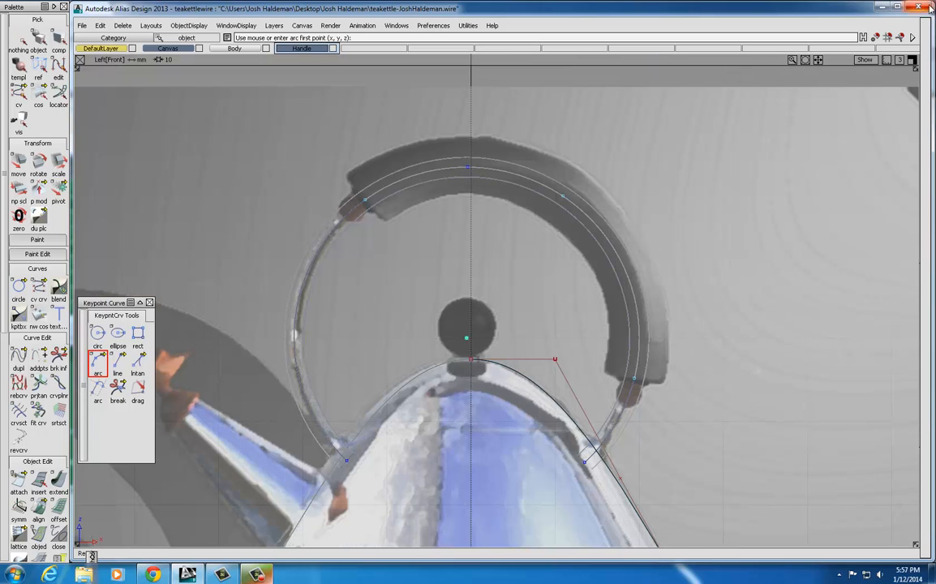
click(900, 38)
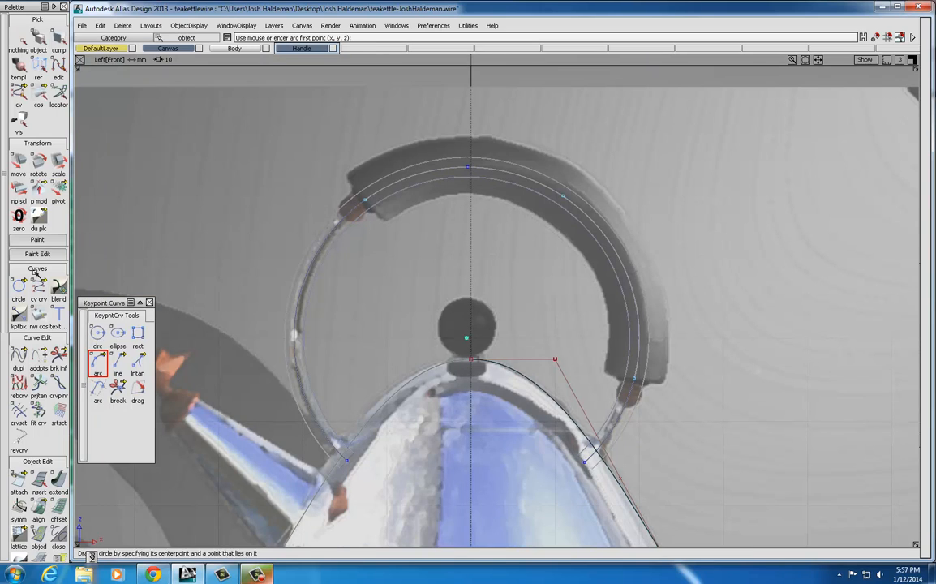
click(150, 302)
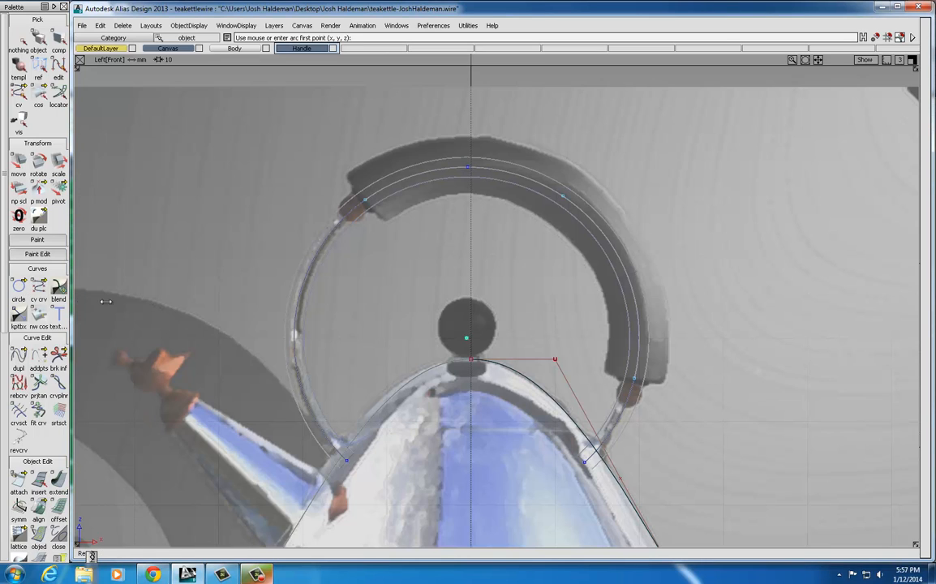
click(18, 286)
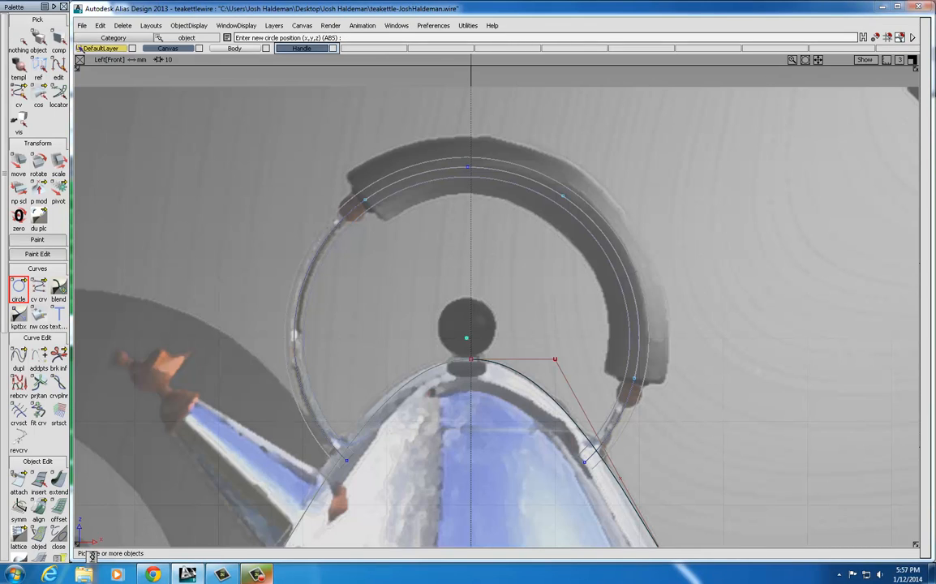
click(20, 37)
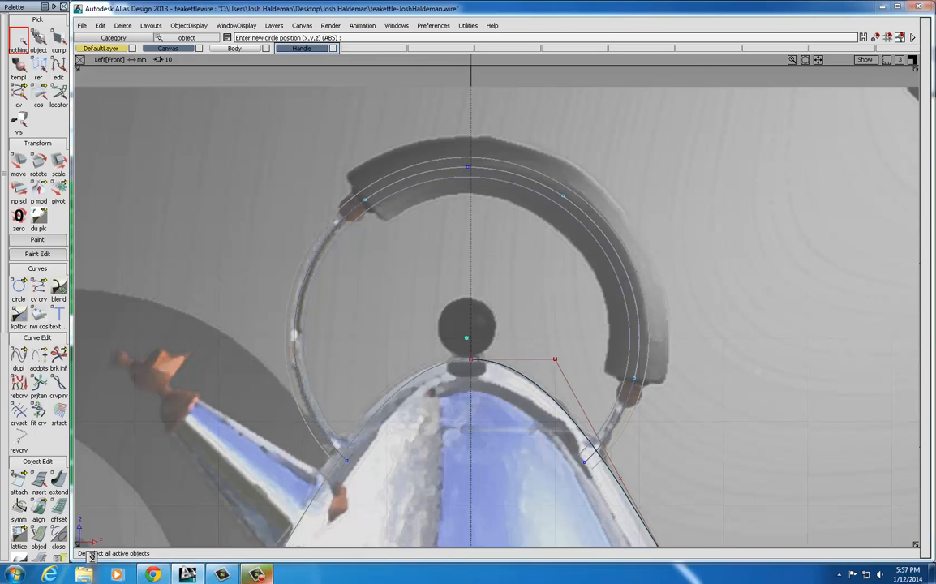
click(304, 228)
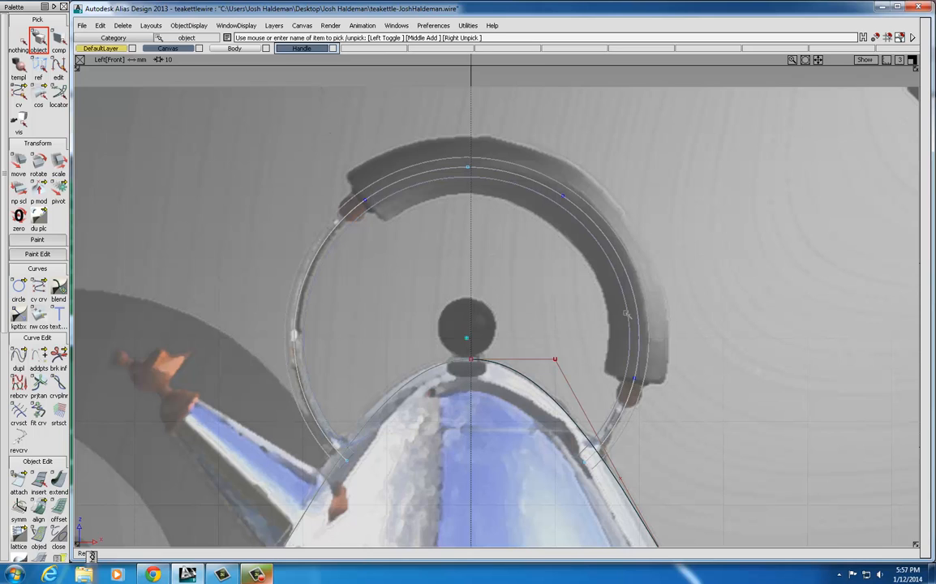
click(307, 49)
click(299, 103)
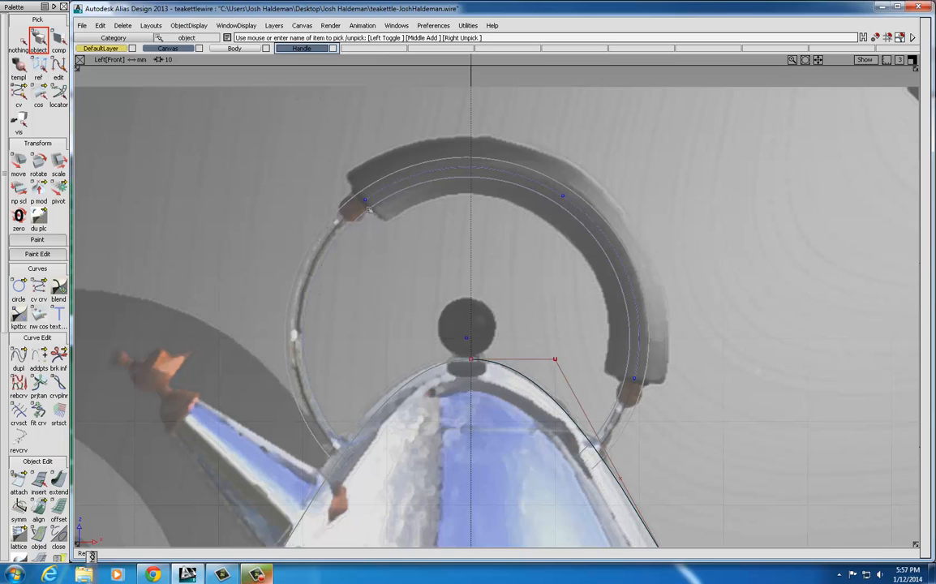
Place a circle snapped to the grip arc's spout-side end and scale it to match the grip's thickness in the sketch
click(19, 287)
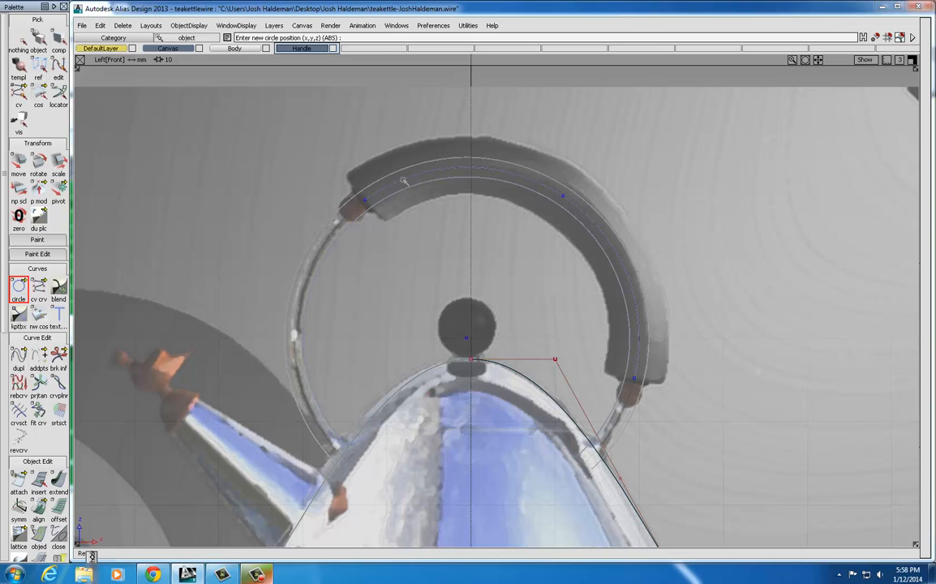
drag(406, 181, 365, 199)
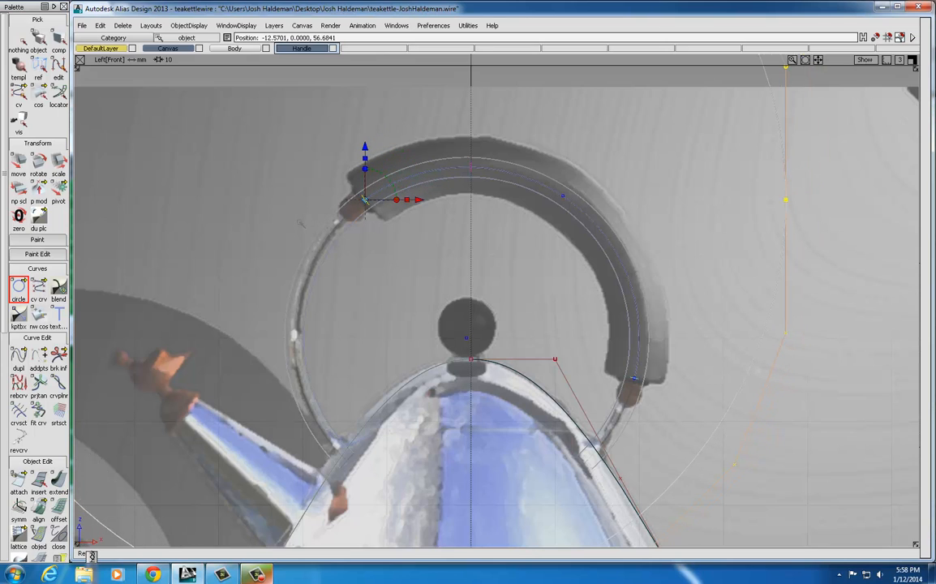
click(56, 162)
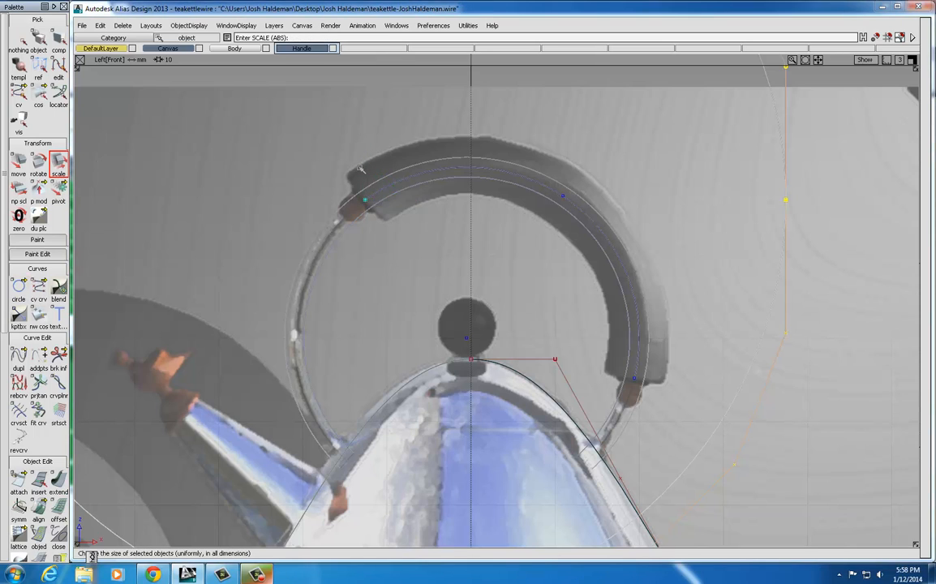
click(361, 169)
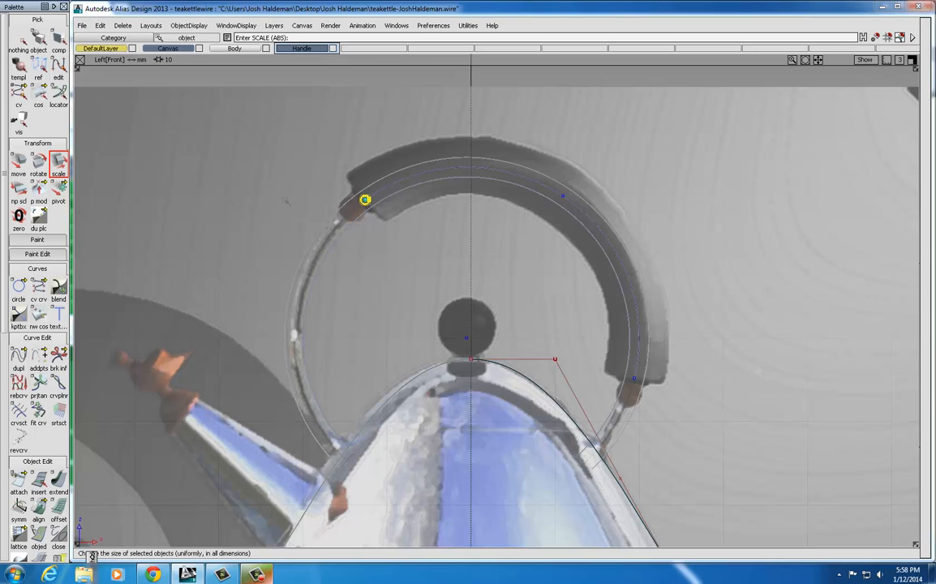
drag(286, 201, 328, 168)
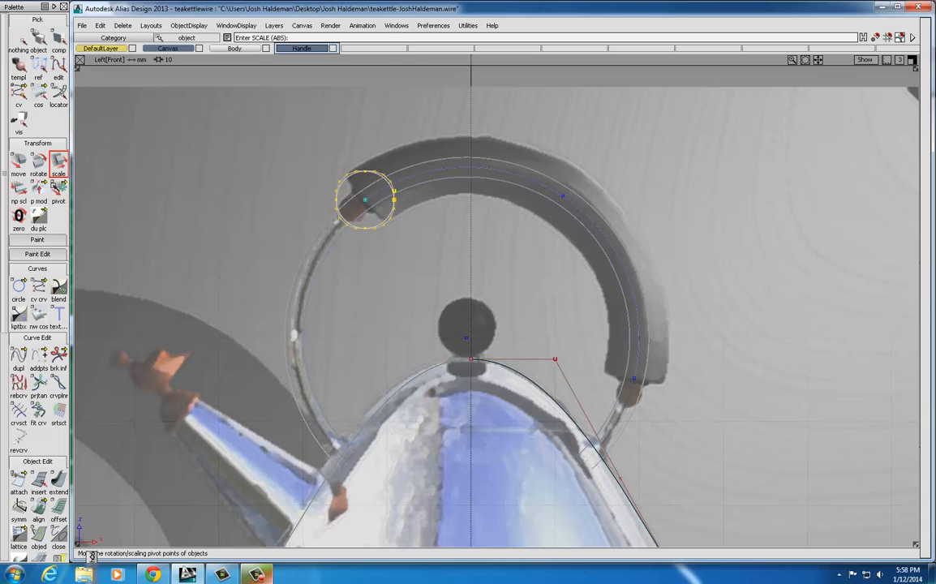
Rotate the grip's profile circle by 0,0,90 so it stands edge-on in the Left view
click(38, 166)
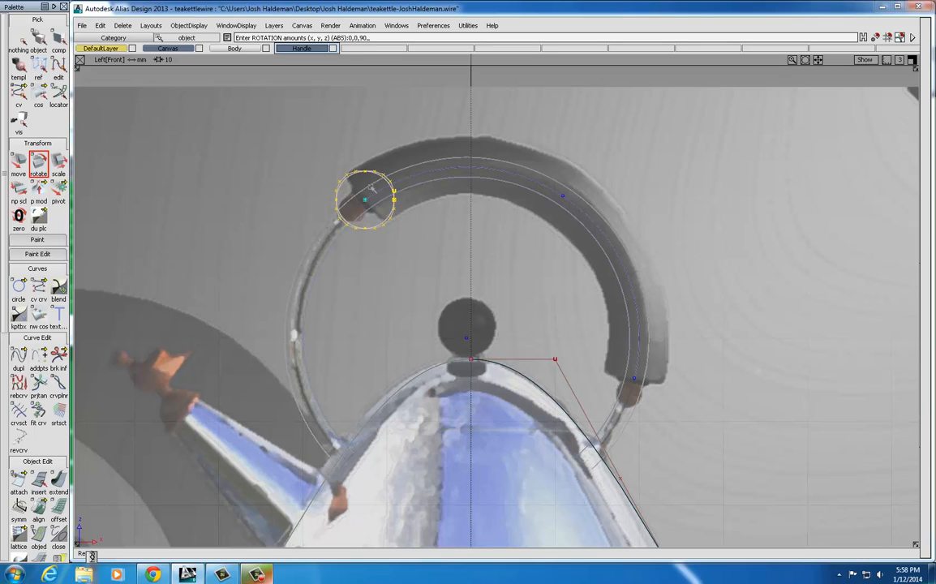
key(Return)
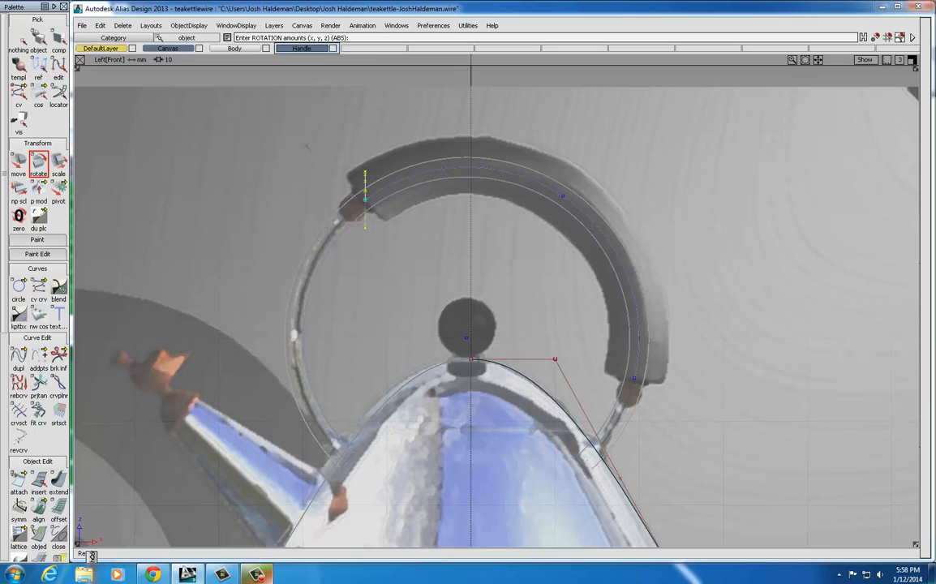
mouse_move(363, 148)
mouse_down()
mouse_move(333, 156)
mouse_move(349, 151)
mouse_up()
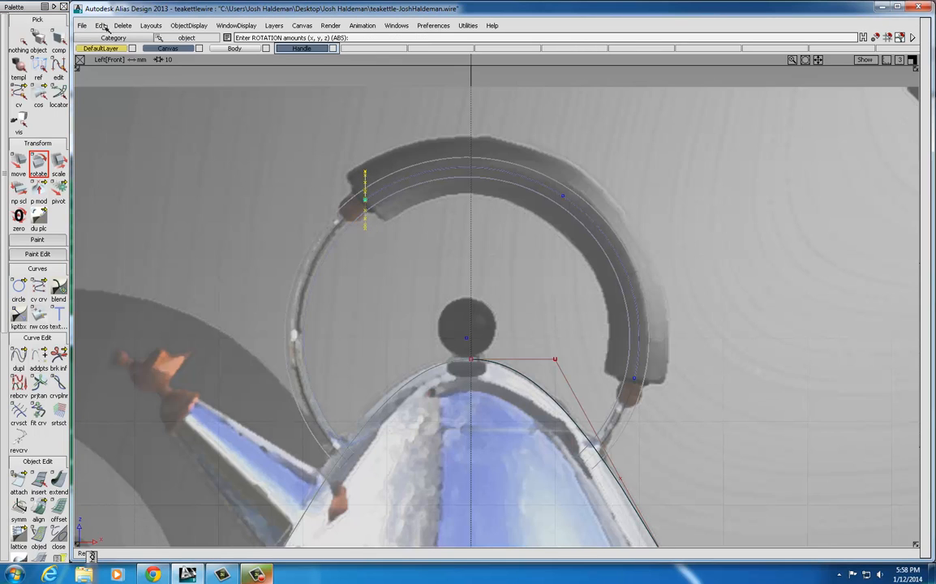
click(100, 26)
click(104, 35)
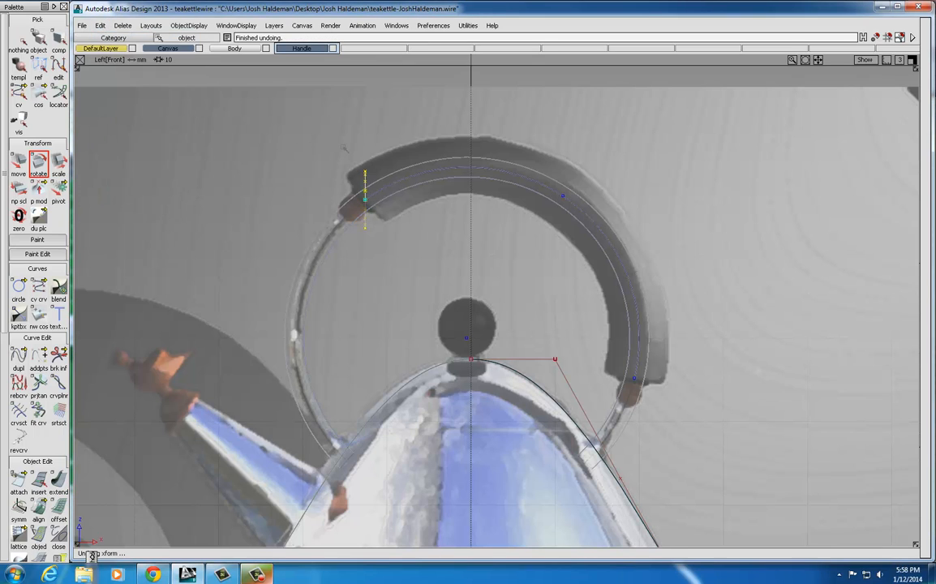
Tilt the profile circle in the Left view until it lies perpendicular to the grip arc, along the grip's end edge
drag(344, 147, 317, 159)
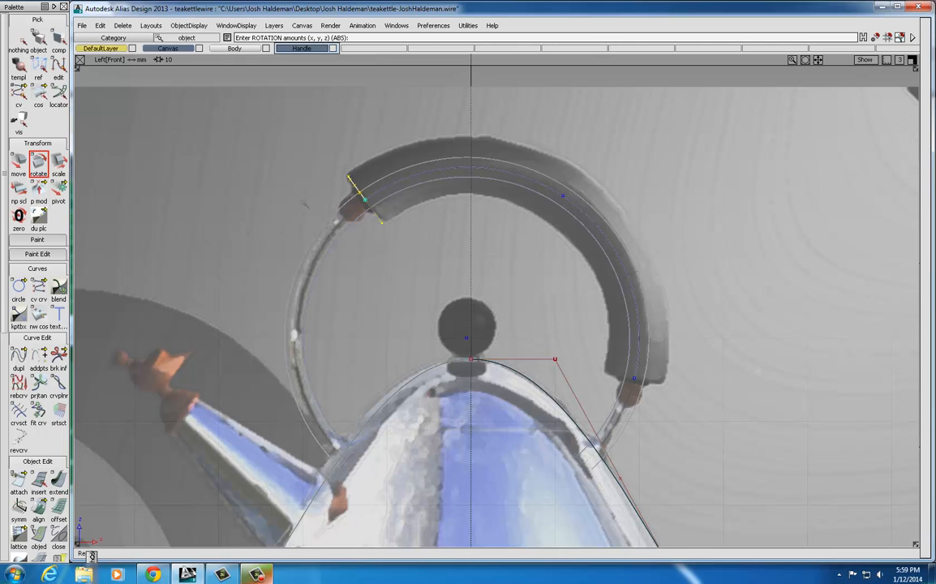
alt+shift+right_drag(328, 192, 605, 367)
alt+shift+middle_drag(605, 368, 665, 453)
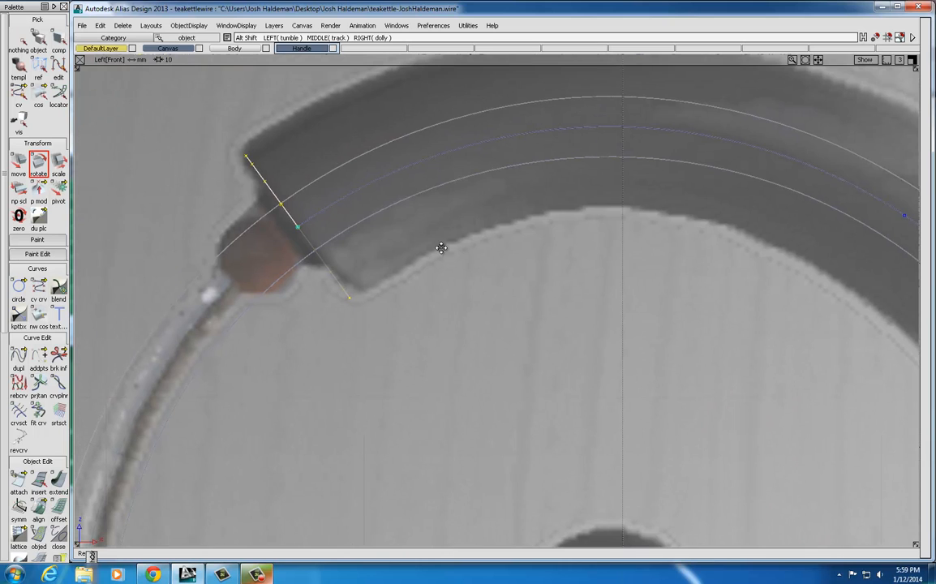
Turn off curve snapping and extrude the profile circle along the grip arc to form the grip surface
alt+shift+middle_drag(443, 250, 509, 334)
mouse_move(475, 279)
alt+shift+right_down()
mouse_move(501, 271)
mouse_move(487, 280)
alt+shift+right_up()
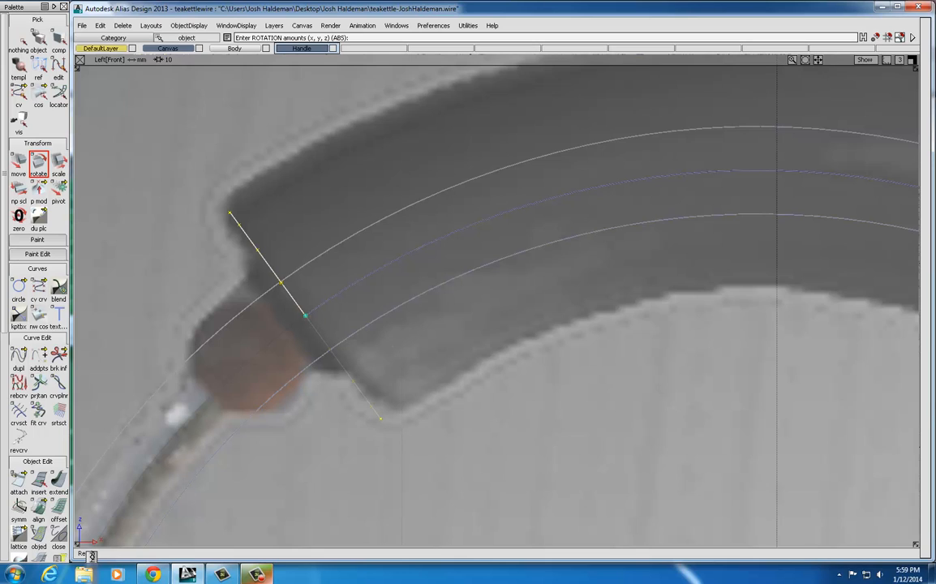
alt+shift+right_drag(570, 309, 458, 348)
alt+shift+middle_drag(629, 356, 508, 271)
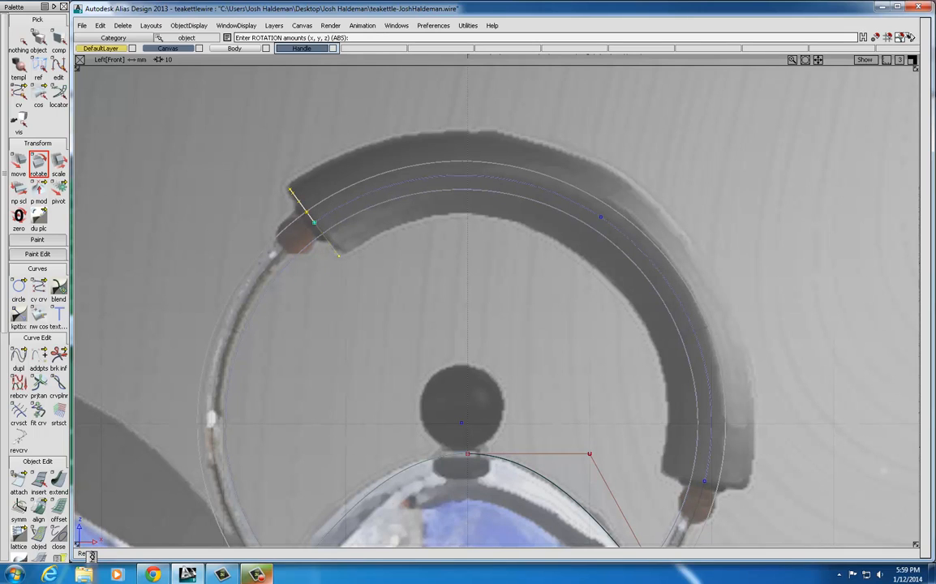
click(900, 37)
scroll(5, 317, down, 8)
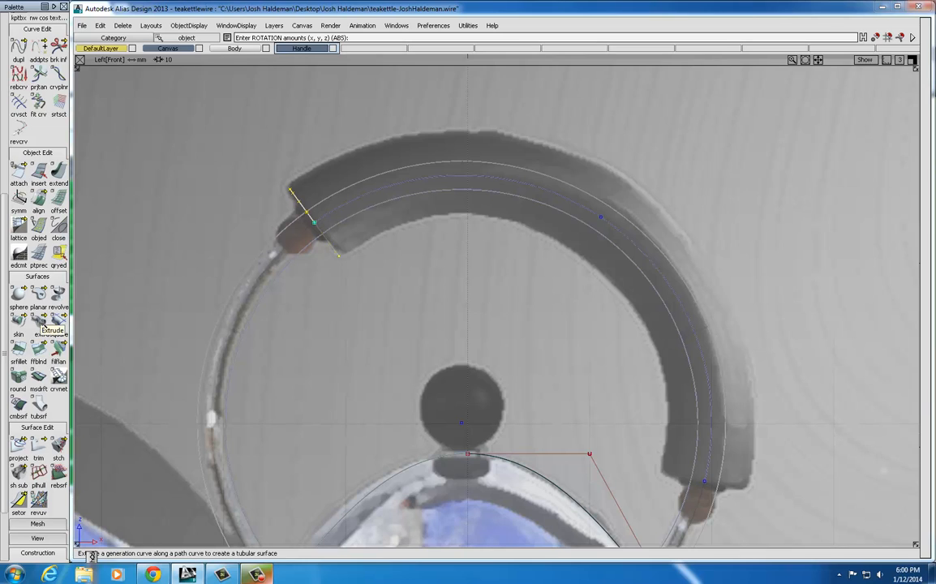
click(38, 321)
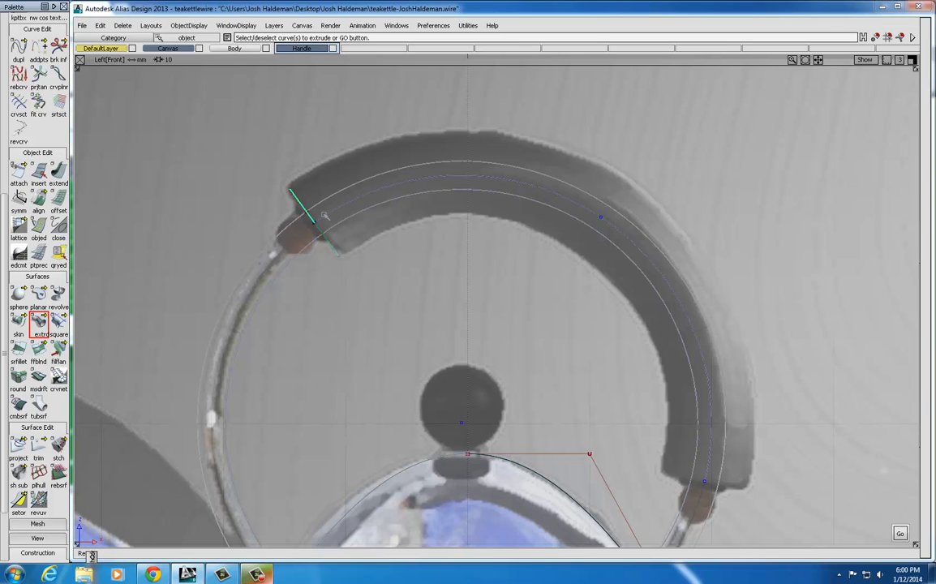
click(900, 533)
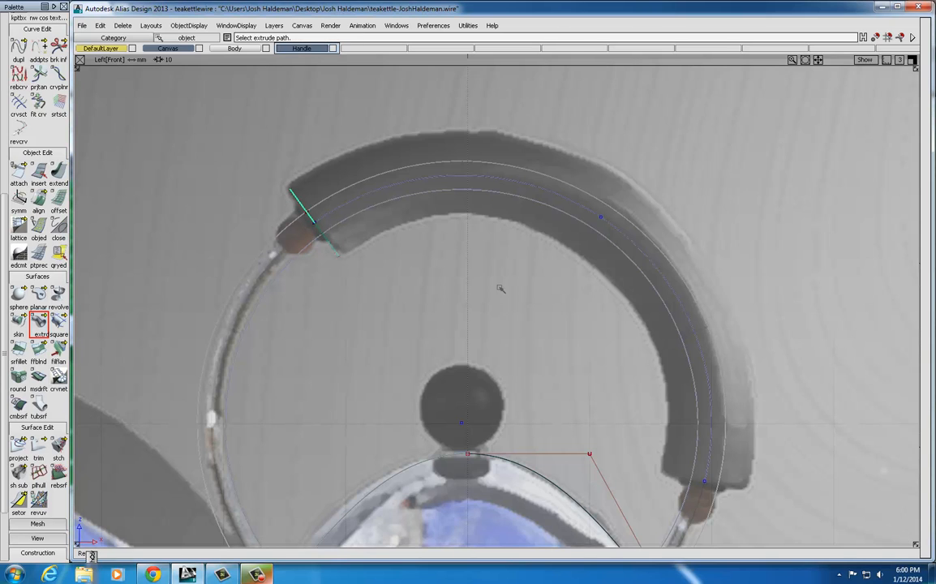
click(335, 212)
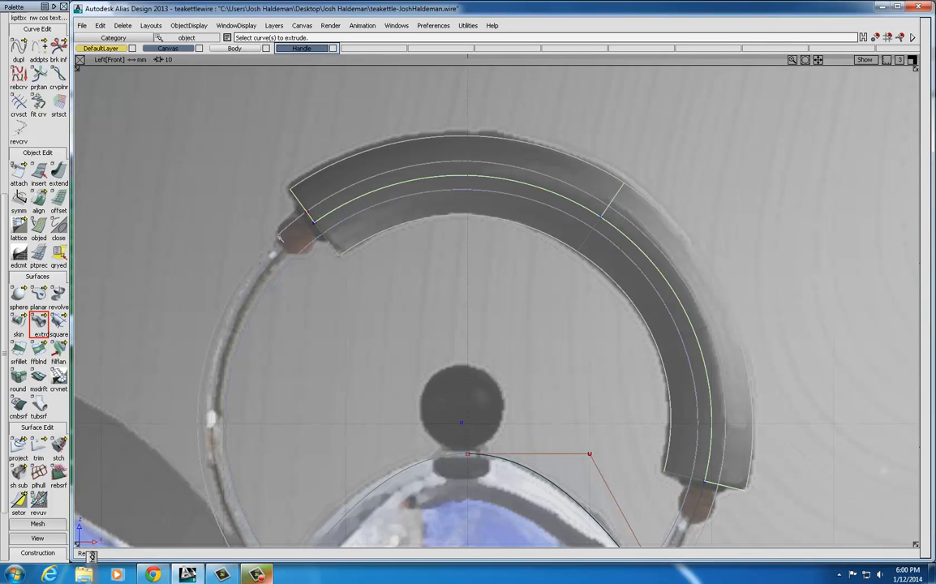
Switch to the maximized perspective window and display the kettle and grip shaded
click(912, 60)
click(912, 60)
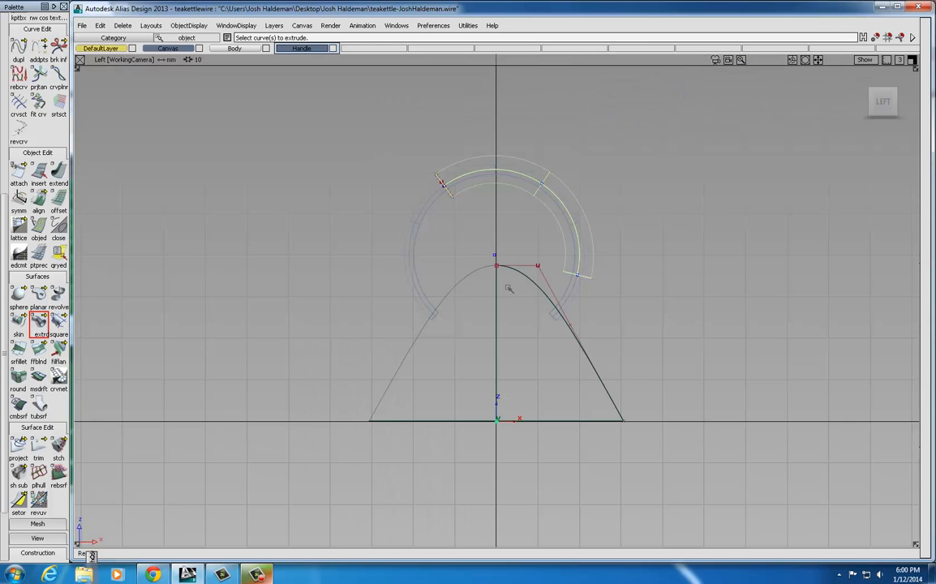
alt+shift+drag(411, 227, 637, 303)
click(236, 26)
click(247, 67)
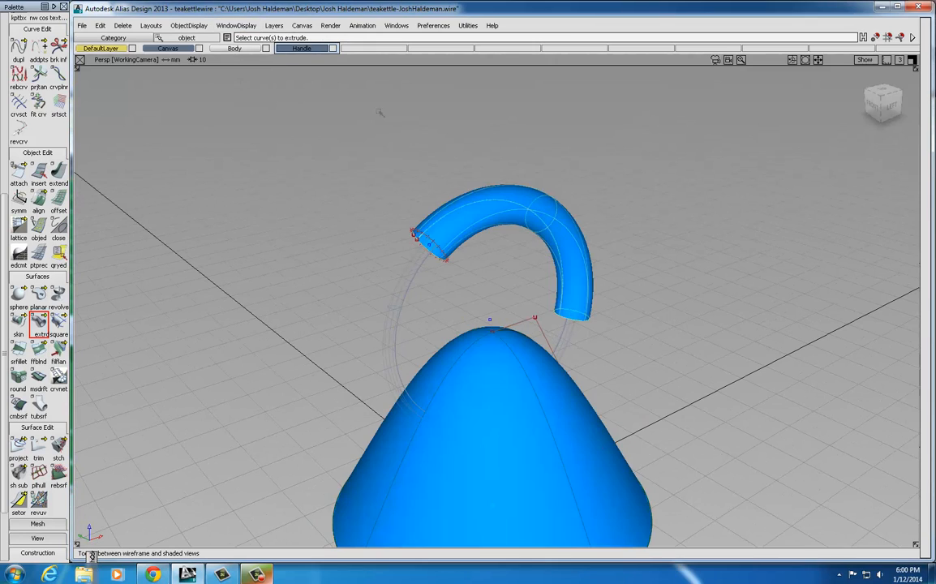
Set the Handle layer's state to Pickable and inspect the grip's open spout-side end around the handle
right_click(302, 50)
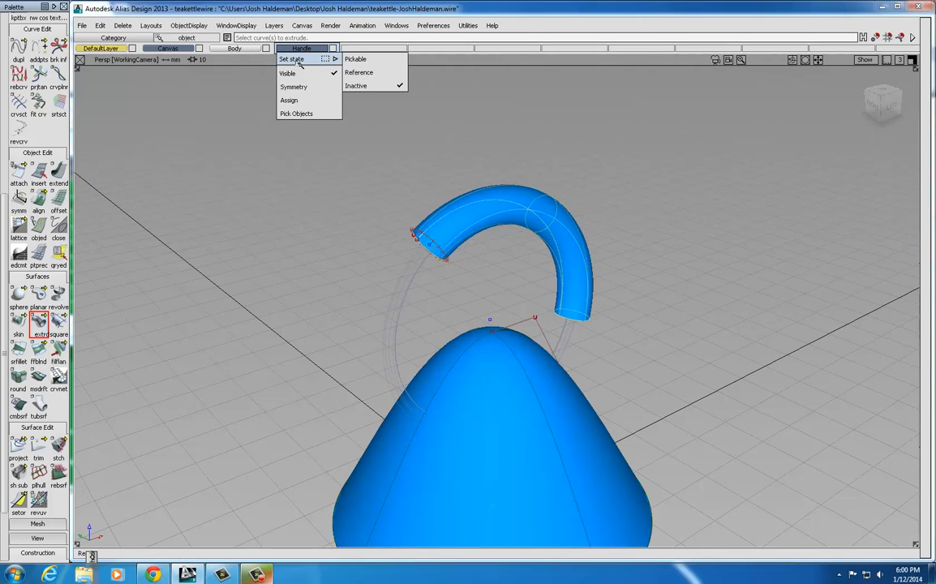
click(356, 60)
alt+shift+drag(394, 251, 387, 203)
alt+shift+right_drag(387, 203, 567, 187)
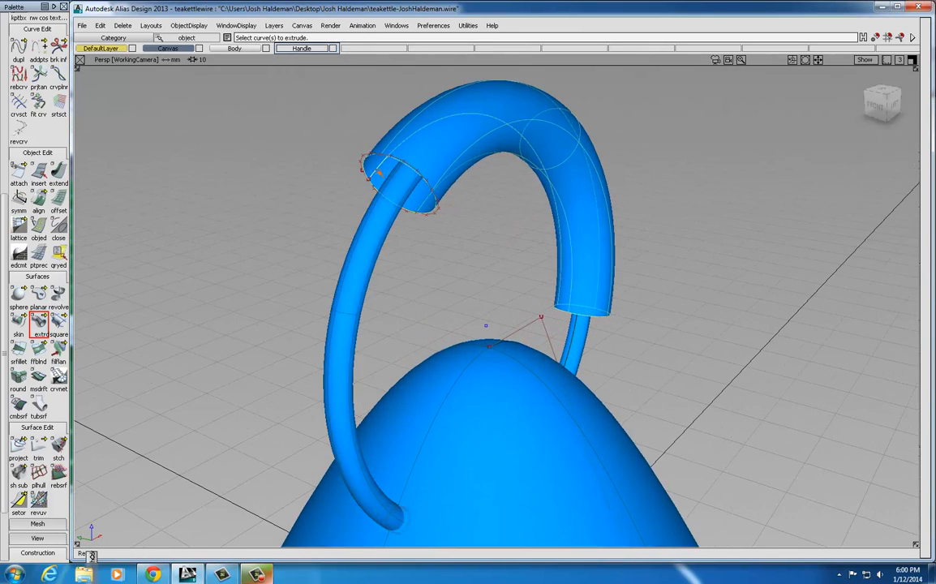
alt+shift+right_drag(455, 172, 494, 173)
alt+shift+middle_drag(494, 174, 530, 302)
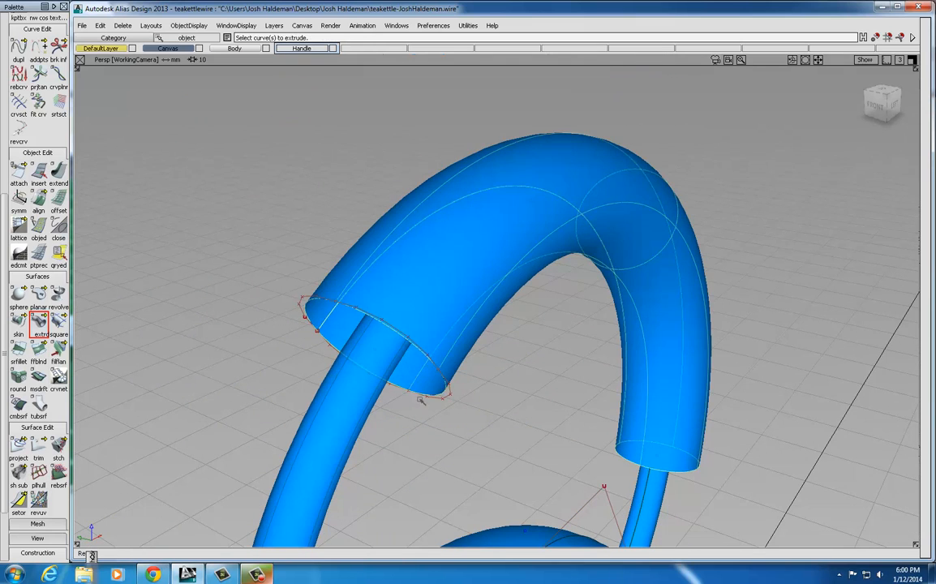
alt+shift+drag(298, 340, 360, 328)
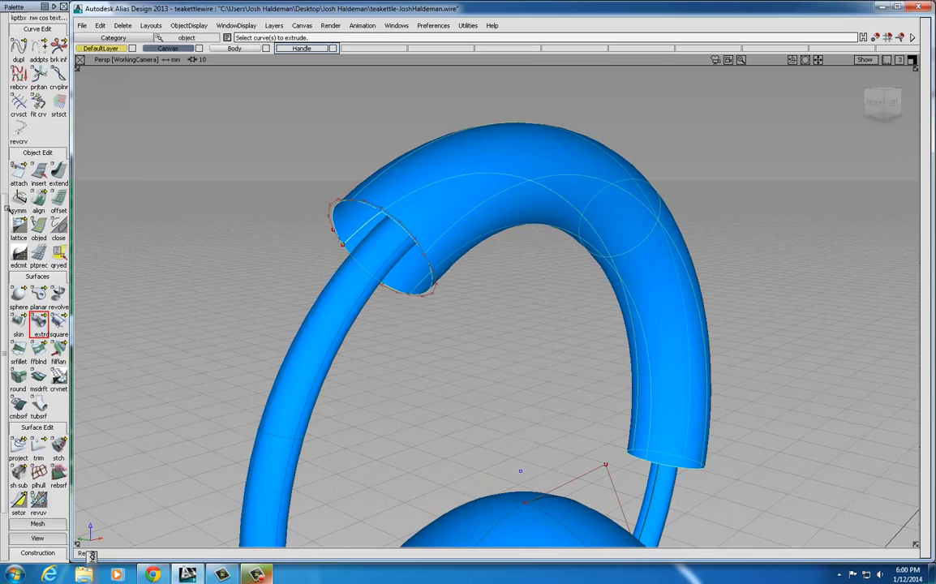
Save the teakettle wire file
scroll(36, 324, up, 5)
click(82, 25)
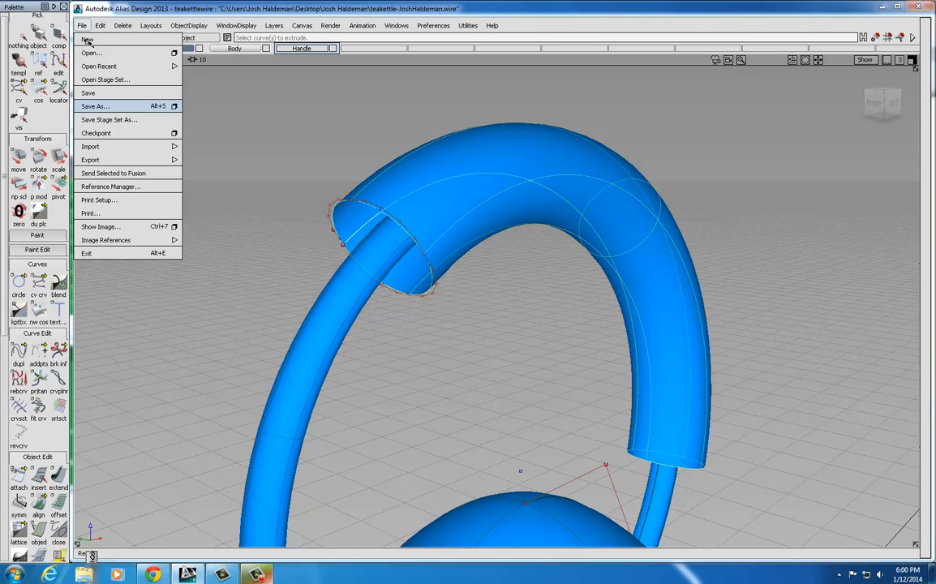
click(89, 93)
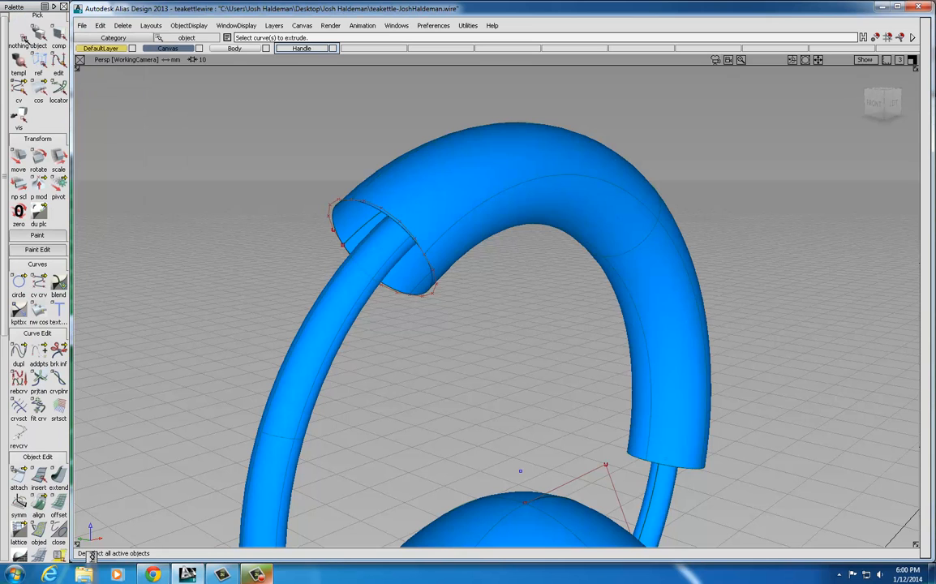
Cap the grip's open spout-side end with a planar surface built from the extruded surface's edge, extrude#2.V=0
click(37, 34)
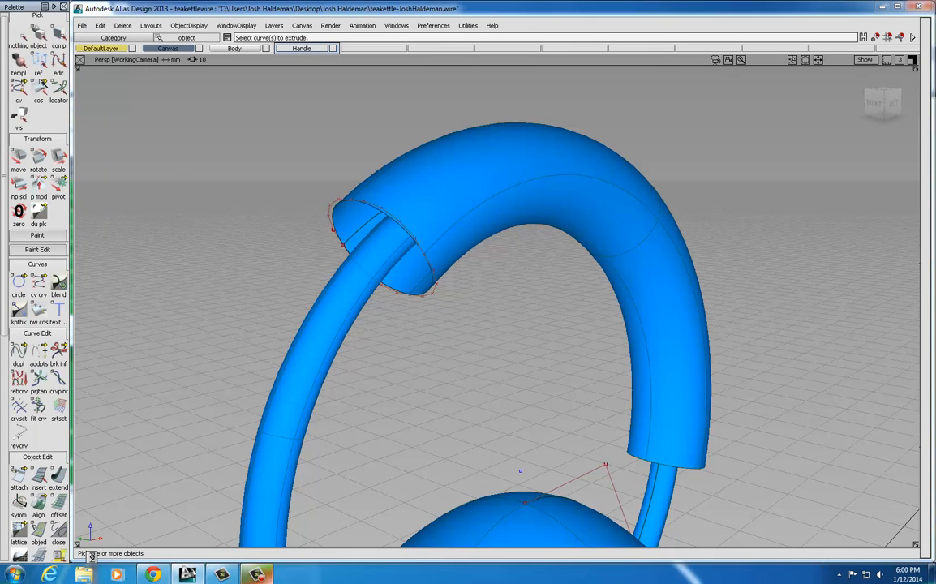
scroll(3, 276, down, 1)
scroll(4, 275, down, 8)
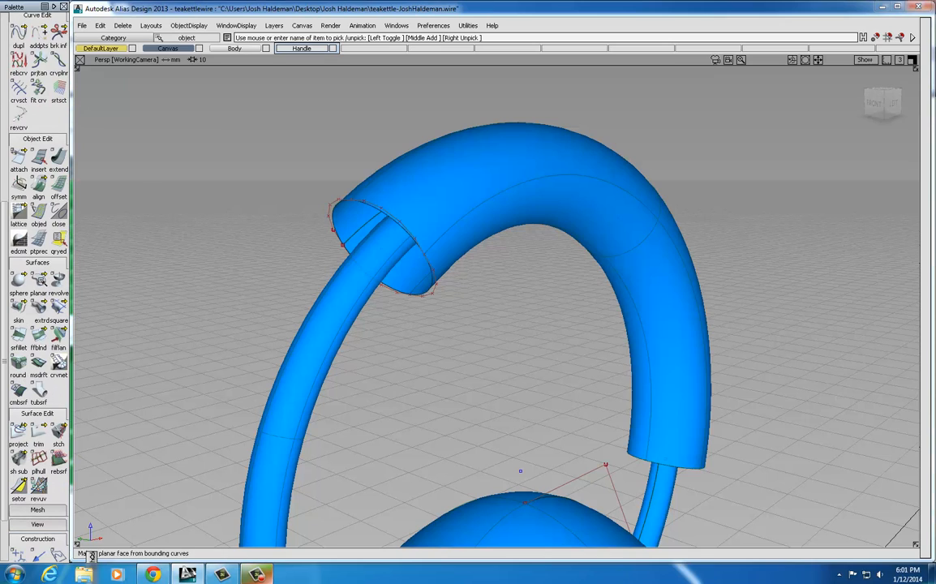
click(38, 280)
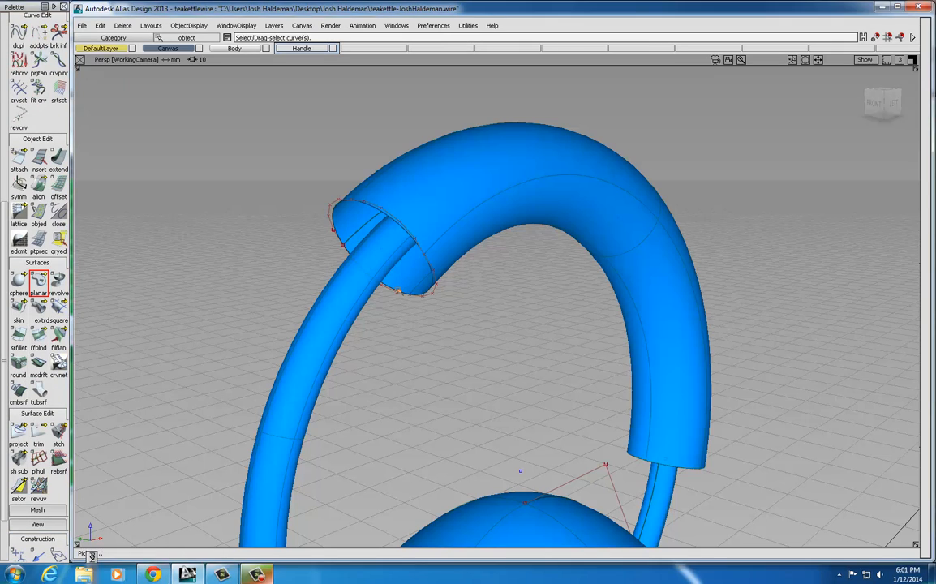
click(378, 268)
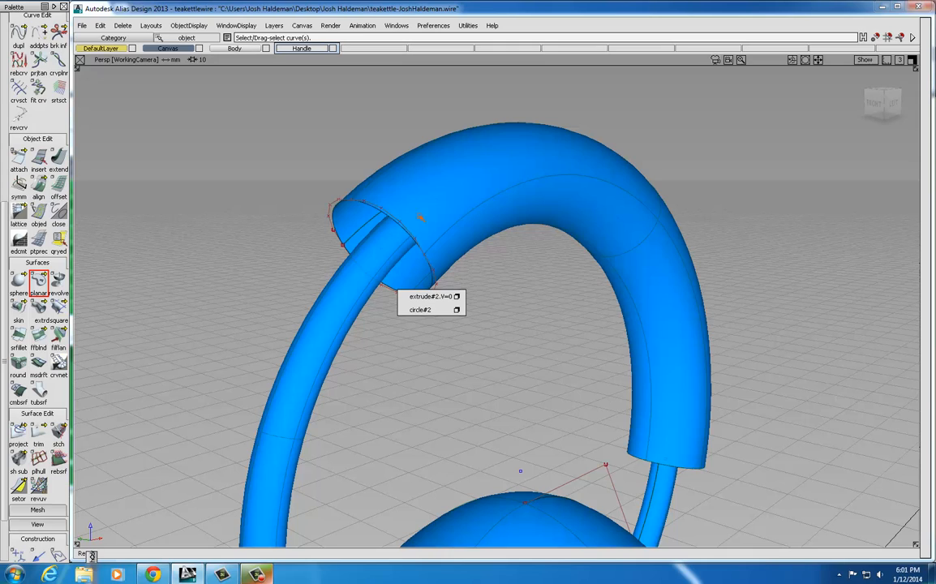
click(423, 298)
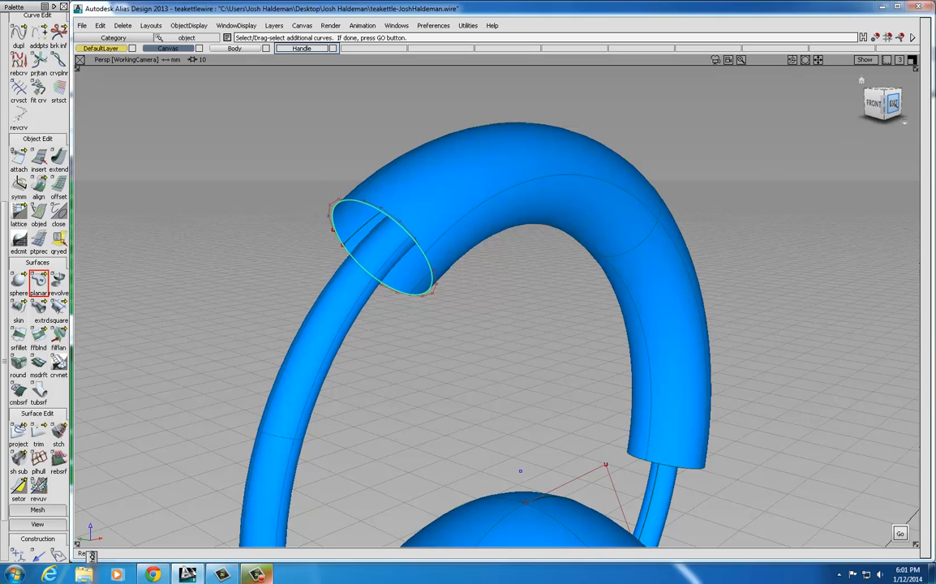
click(894, 104)
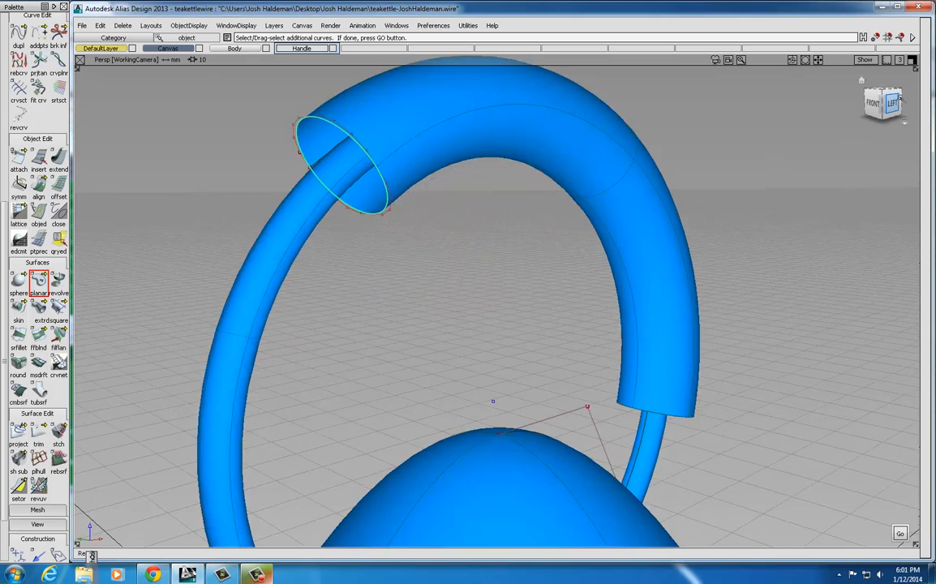
scroll(528, 267, down, 2)
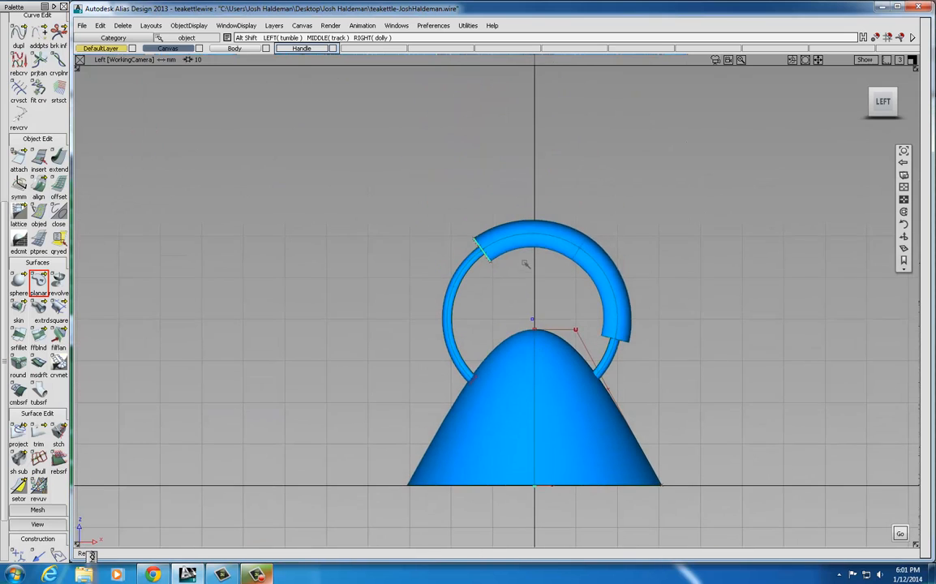
scroll(663, 234, up, 8)
alt+shift+middle_drag(603, 224, 598, 443)
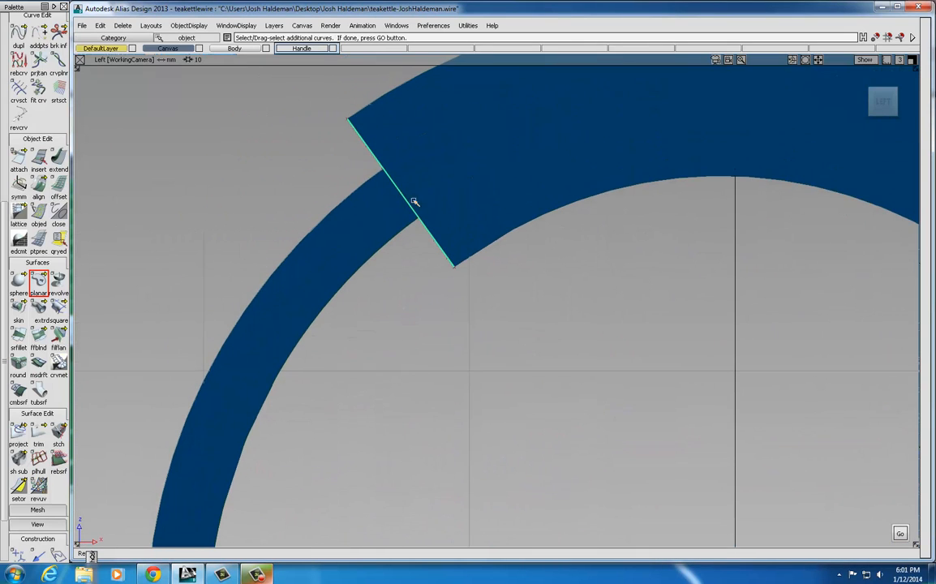
alt+shift+drag(718, 410, 829, 432)
alt+shift+drag(520, 327, 498, 324)
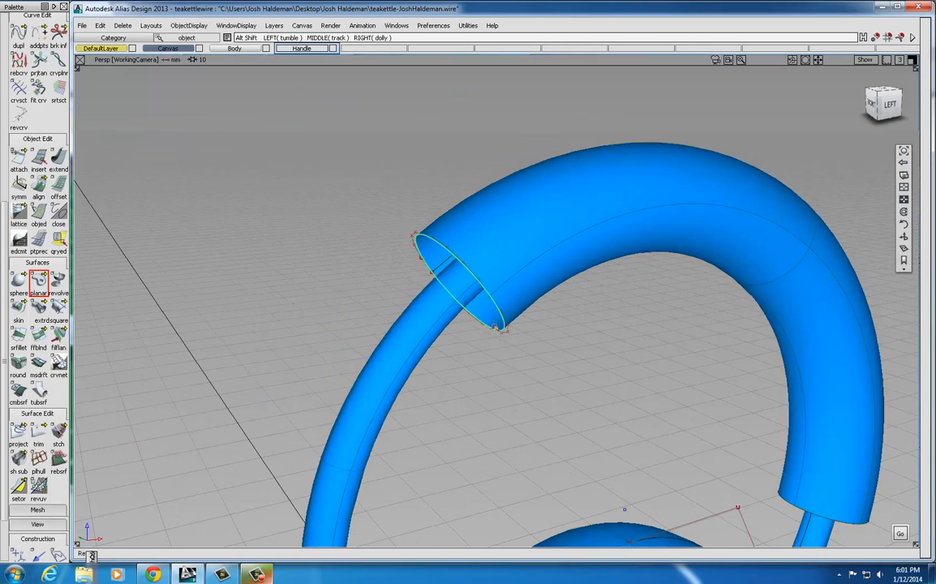
alt+shift+drag(504, 380, 561, 373)
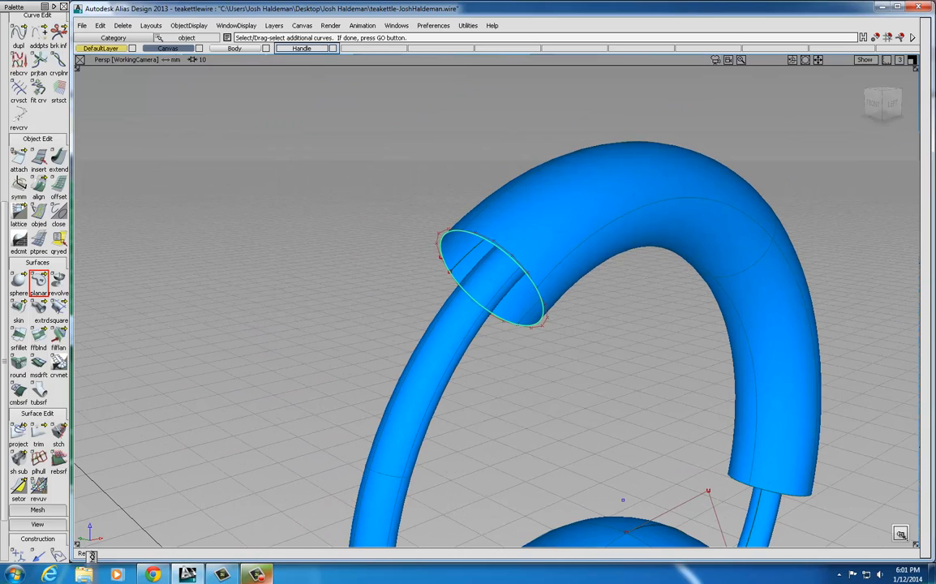
click(900, 533)
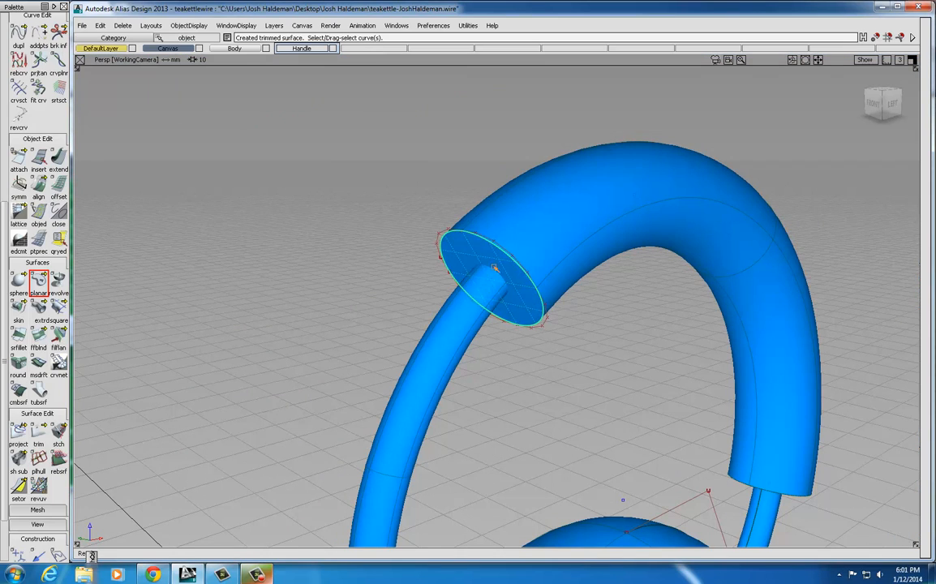
Close the grip's opposite, lower open end with a planar surface built from its circular edge
click(761, 491)
alt+shift+drag(762, 490, 515, 316)
alt+shift+middle_drag(515, 317, 510, 314)
alt+shift+right_drag(512, 252, 570, 252)
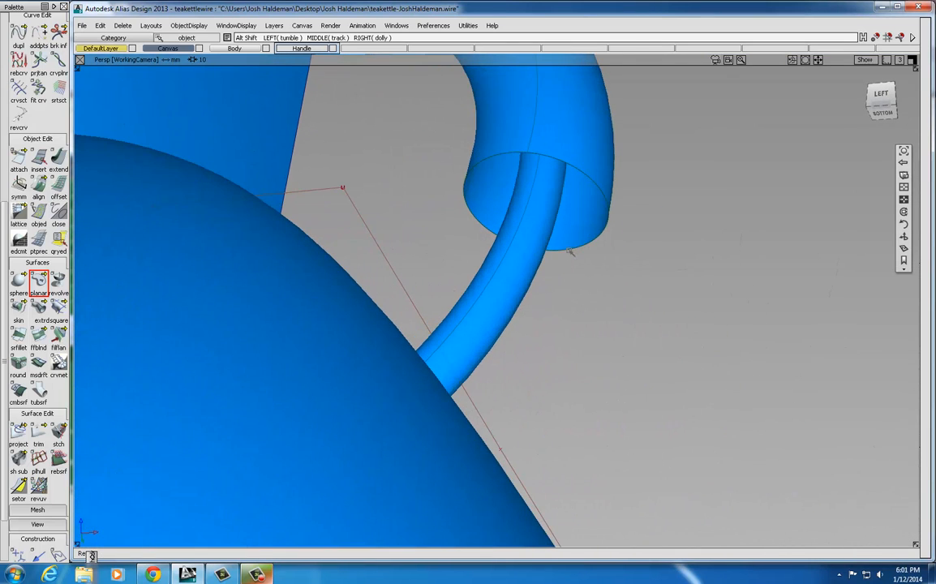
alt+shift+right_drag(622, 323, 612, 349)
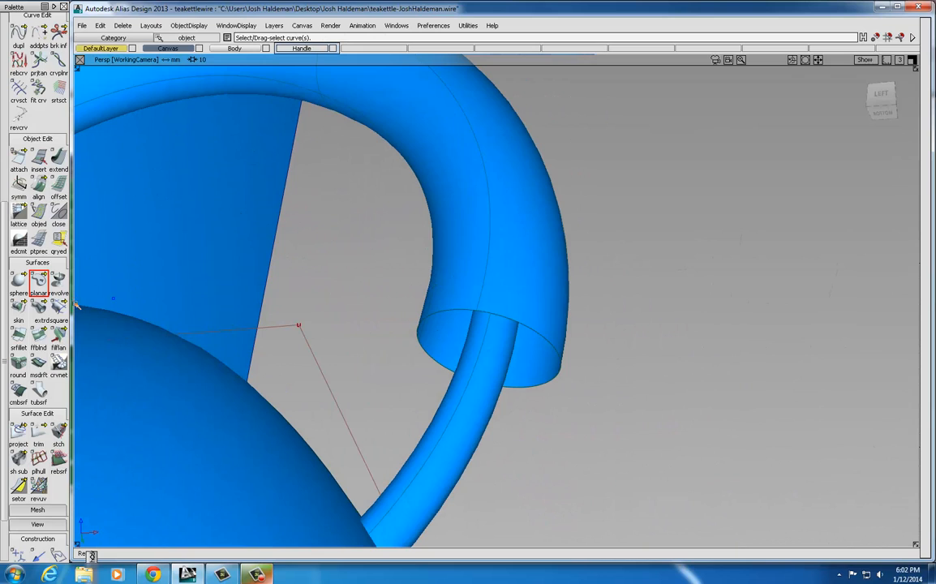
click(39, 283)
click(523, 389)
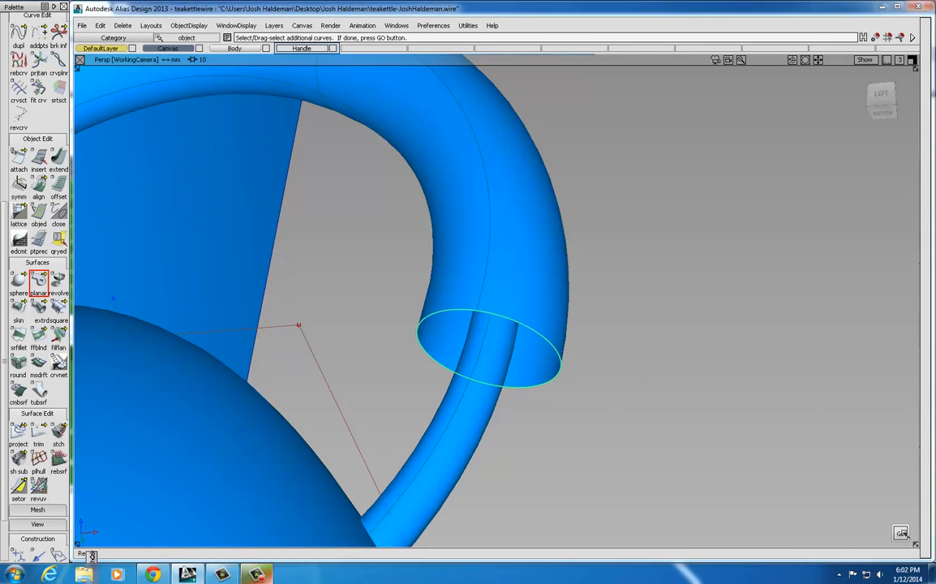
Examine the whole kettle with its handle and both capped grip ends
alt+shift+drag(395, 275, 487, 313)
alt+shift+right_drag(487, 313, 342, 324)
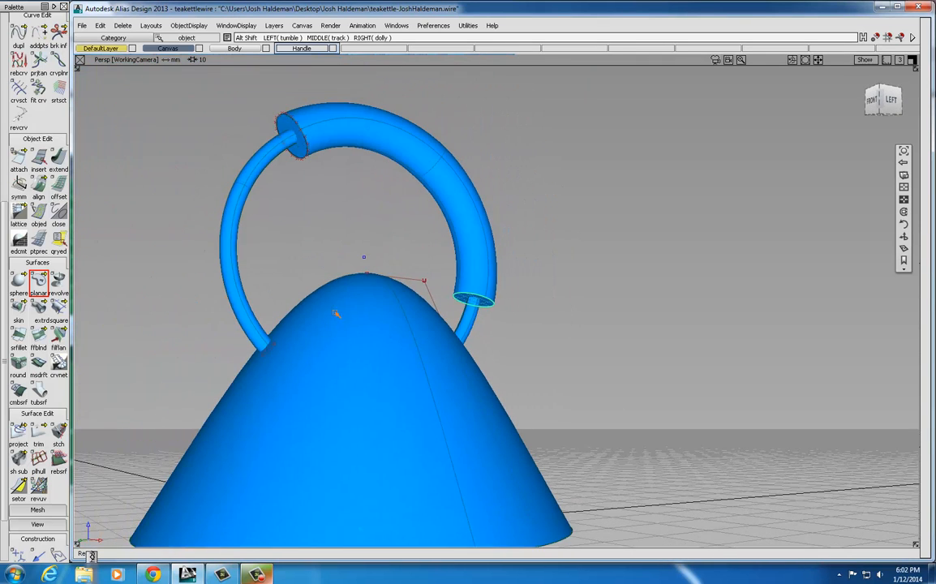
alt+shift+drag(346, 307, 380, 315)
alt+shift+middle_drag(388, 316, 461, 293)
alt+shift+drag(416, 313, 385, 317)
alt+shift+right_drag(436, 295, 367, 307)
alt+shift+middle_drag(450, 290, 464, 313)
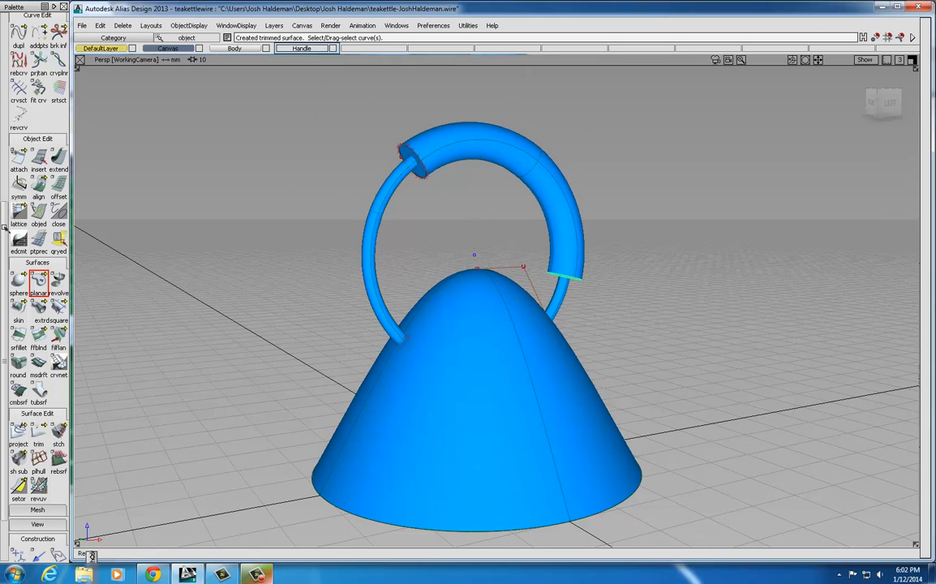
Create a new layer named Grip and make it the active layer
scroll(8, 230, up, 8)
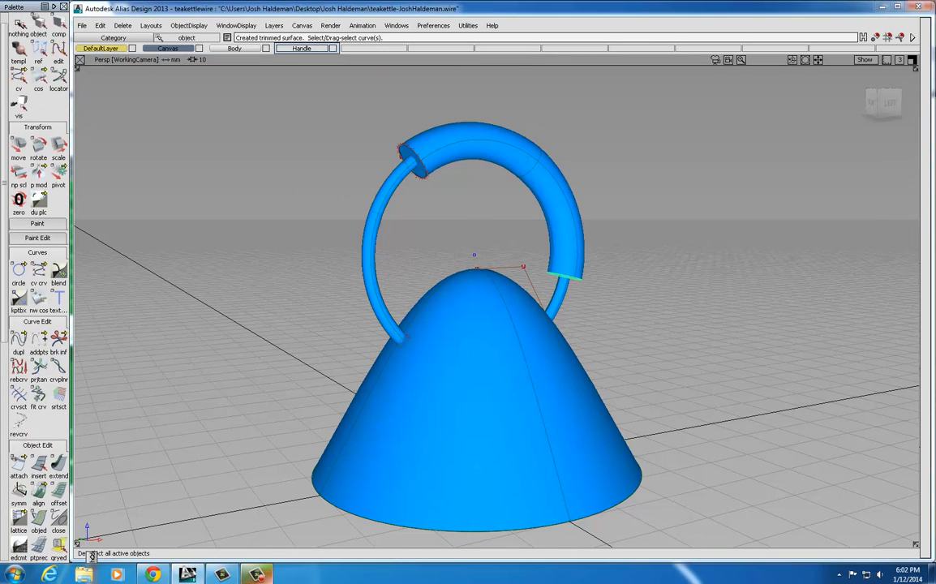
click(39, 23)
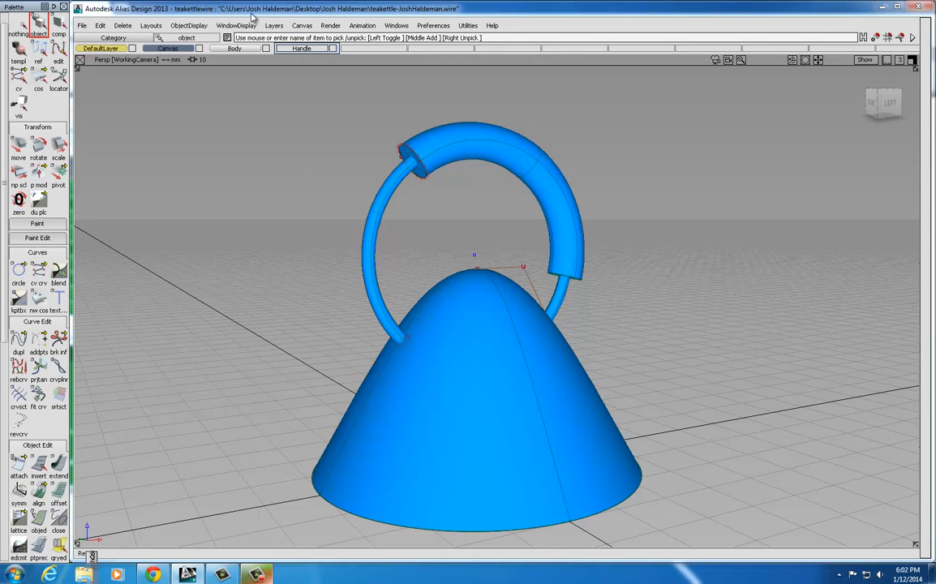
click(274, 26)
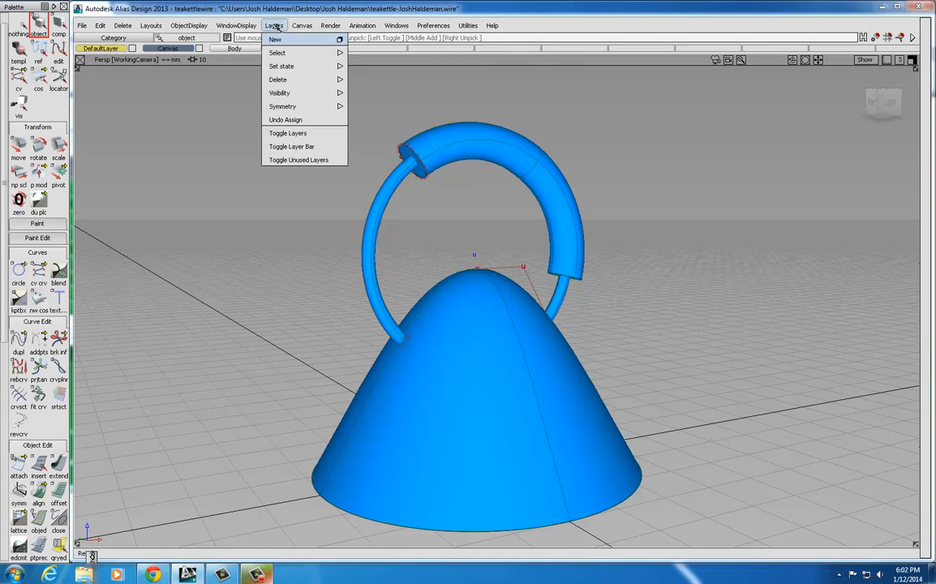
click(276, 40)
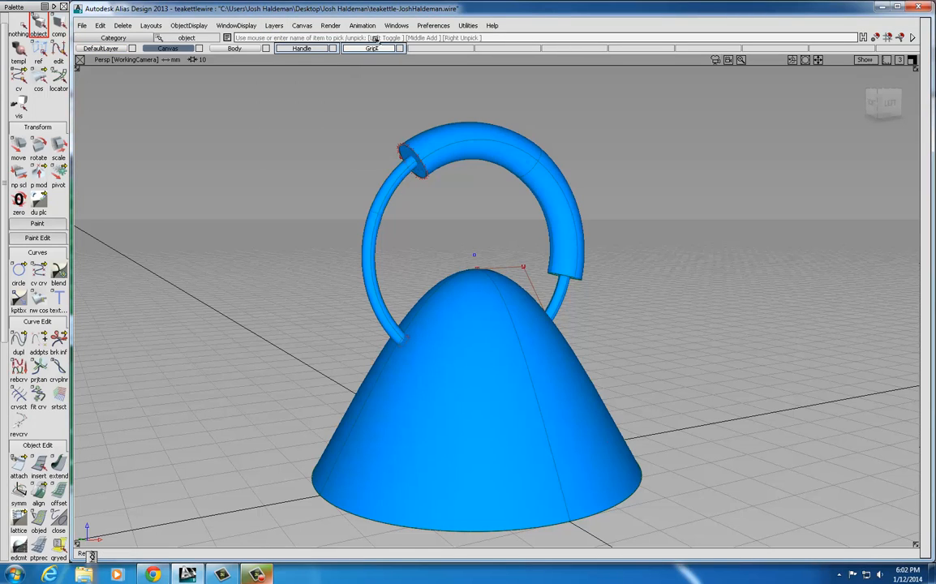
click(371, 48)
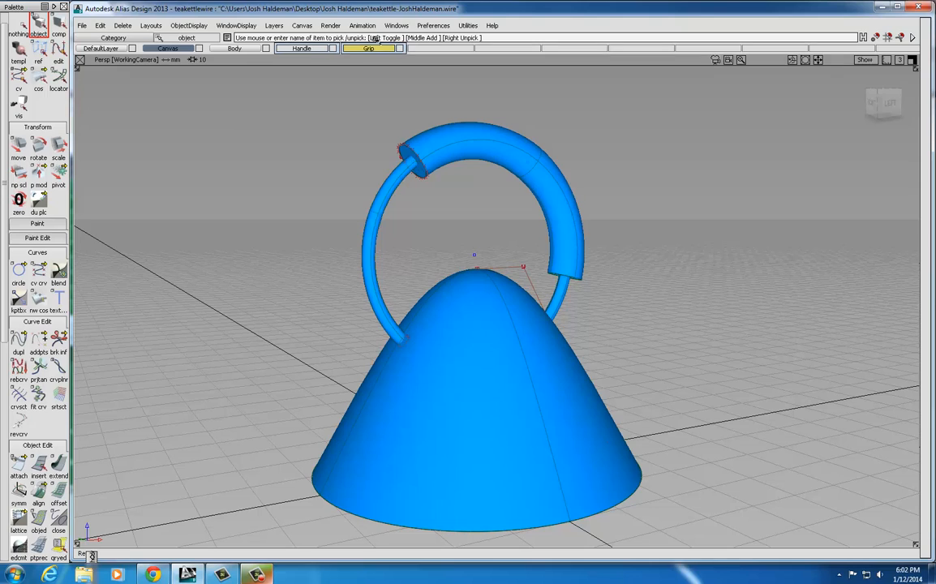
Assign the grip's extruded surface, both planar end caps and its end circle to the Grip layer
click(405, 150)
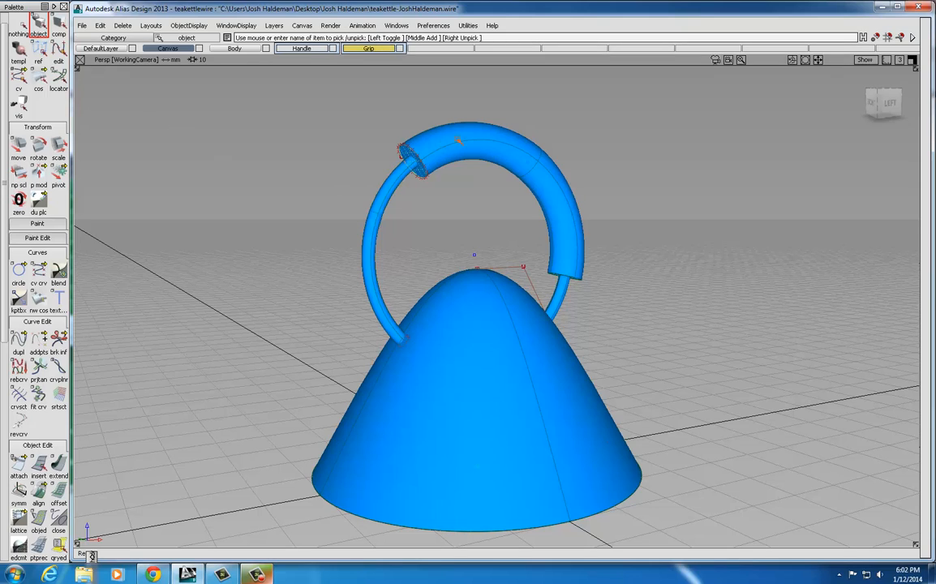
click(541, 153)
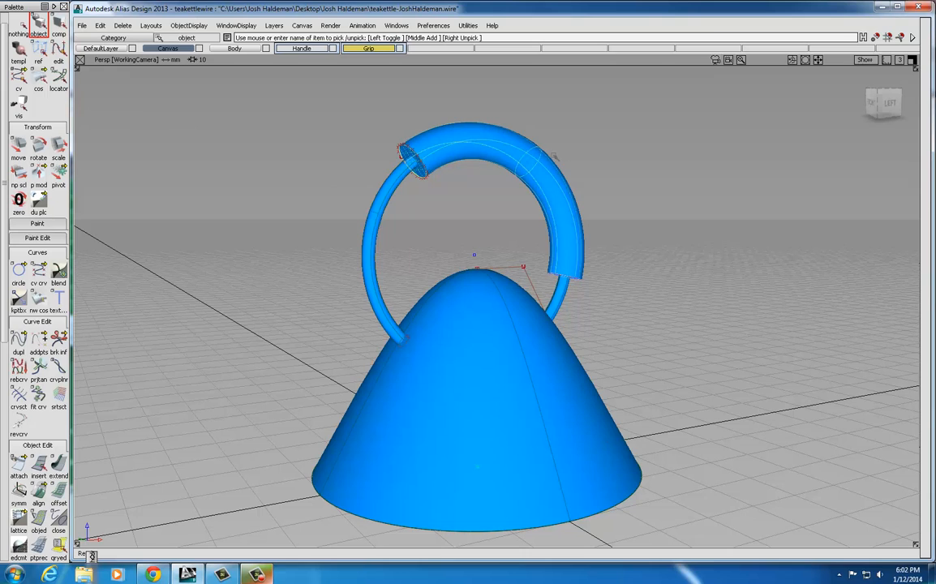
click(572, 278)
click(551, 299)
click(406, 149)
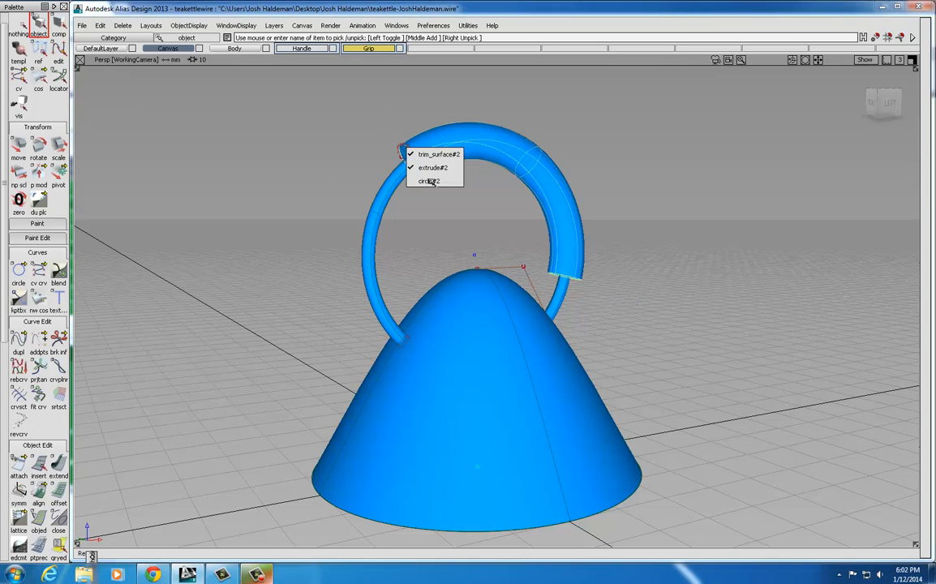
click(426, 181)
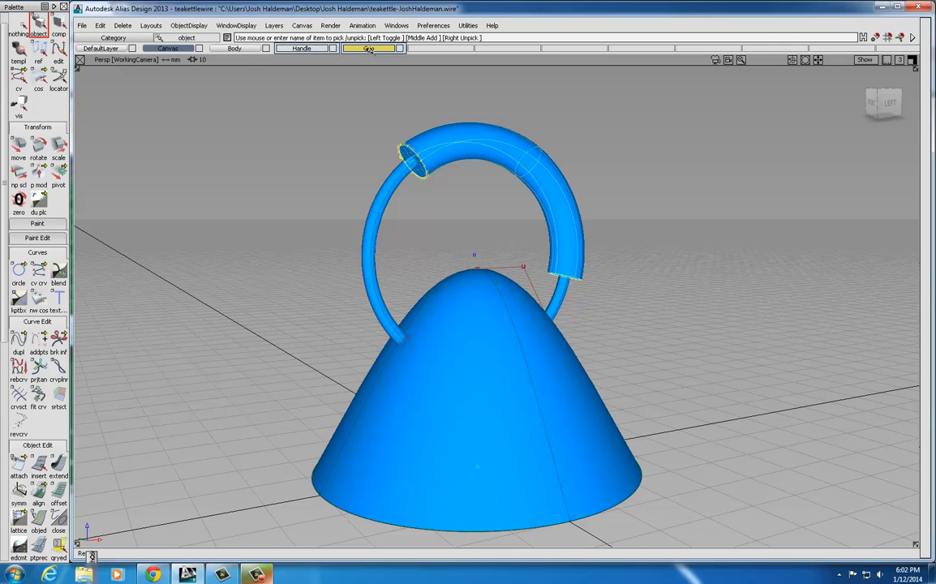
click(369, 49)
click(360, 100)
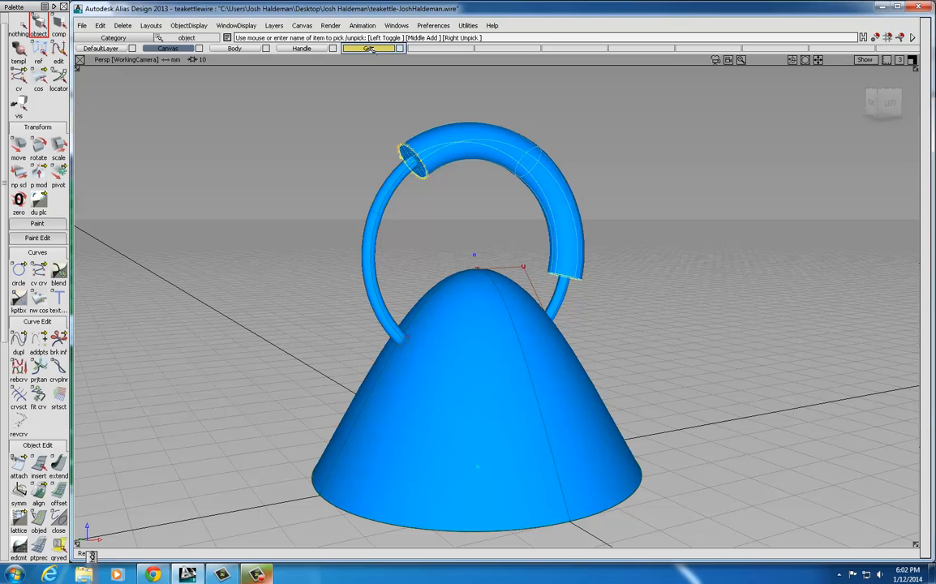
Hide the Grip layer and the Handle layer to expose any geometry still unassigned
click(369, 48)
mouse_move(380, 61)
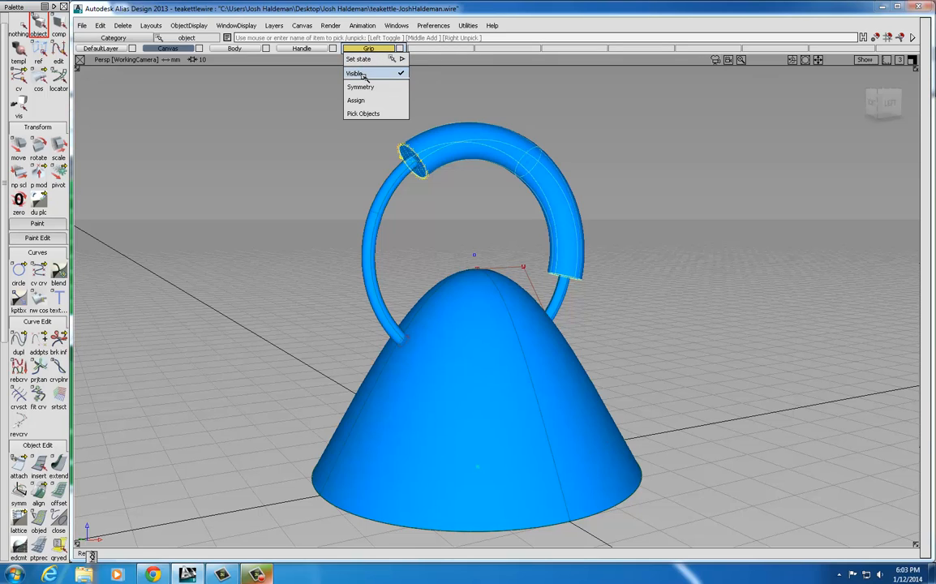
click(360, 75)
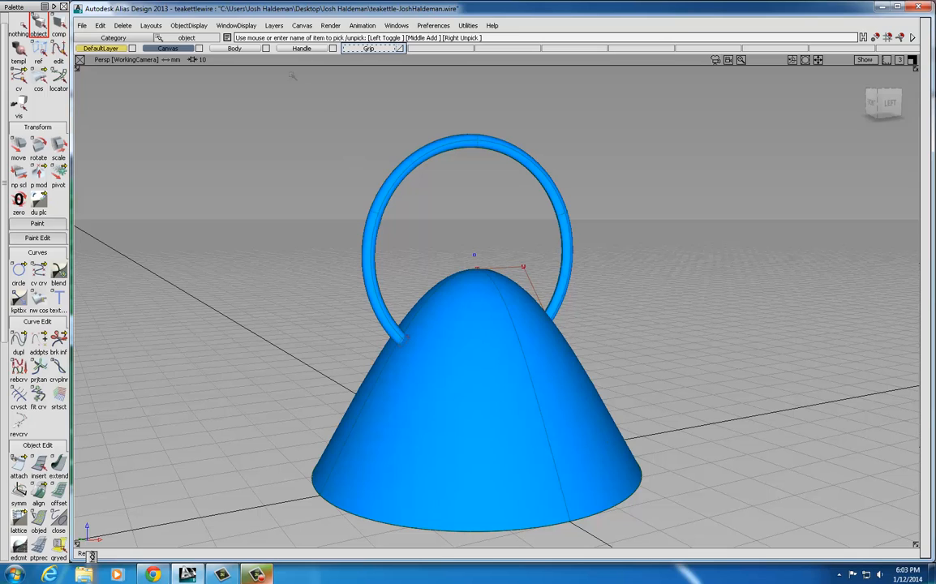
click(302, 48)
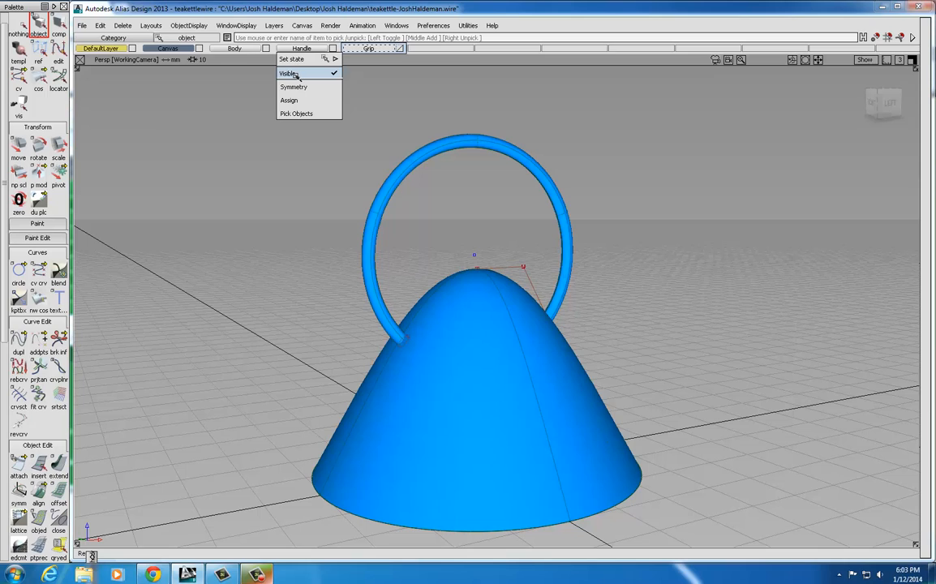
click(289, 74)
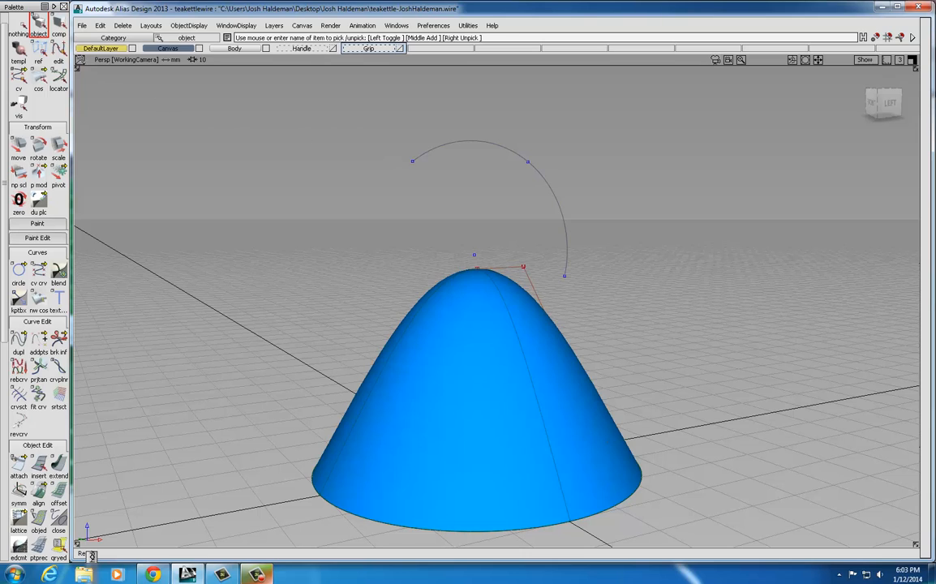
Assign the remaining arc-shaped path curve above the kettle body to the Grip layer
click(18, 28)
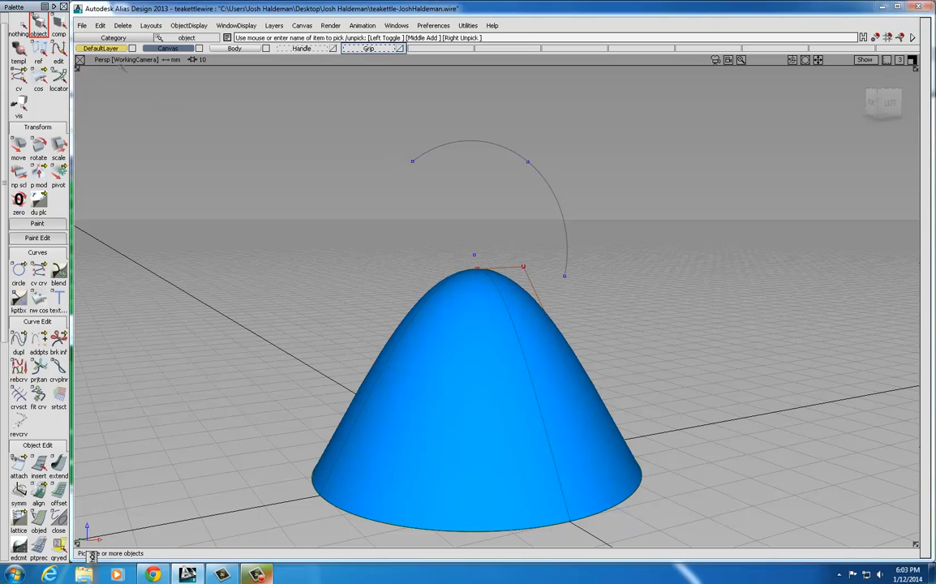
click(487, 164)
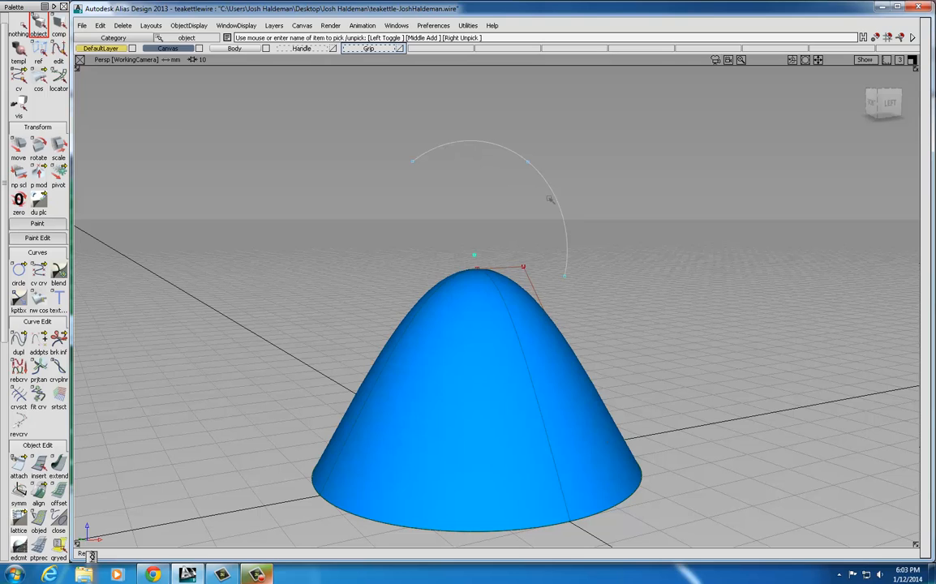
click(368, 48)
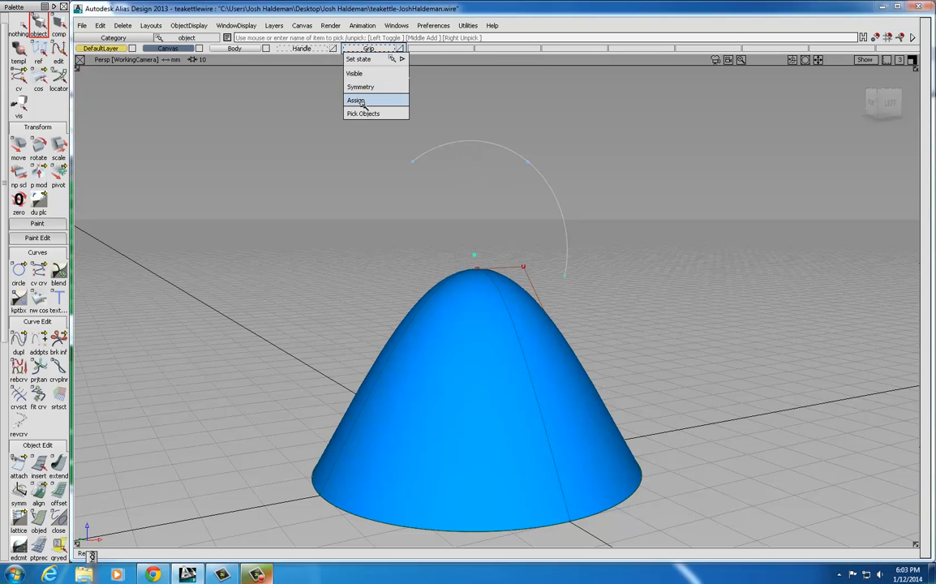
click(357, 100)
Make the Grip and Handle layers visible again and save the file
click(368, 48)
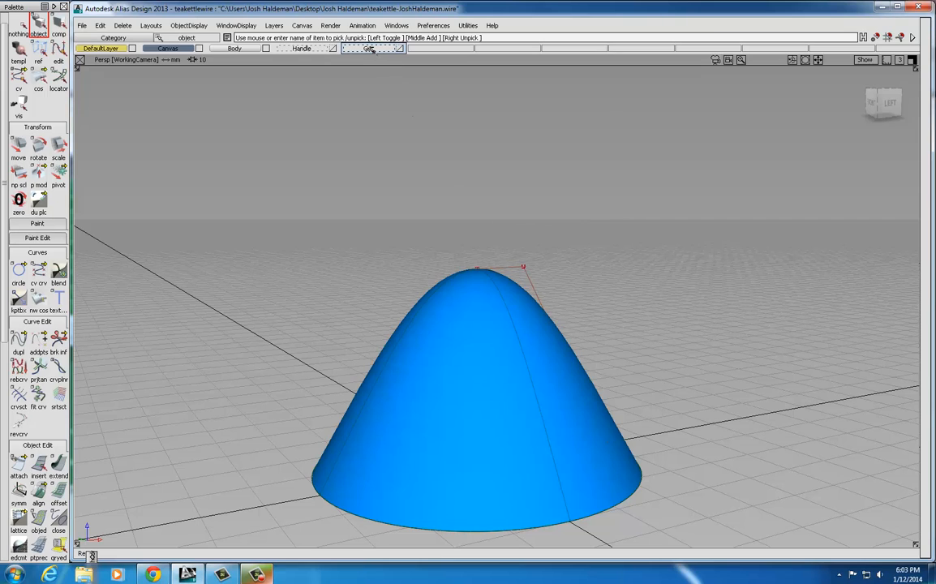
click(372, 50)
click(371, 74)
click(301, 49)
click(308, 74)
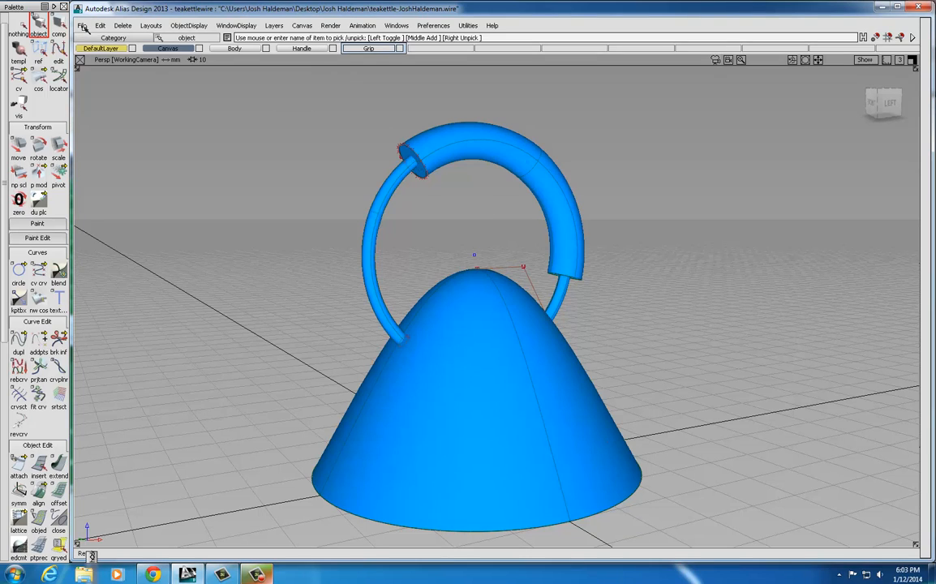
click(83, 28)
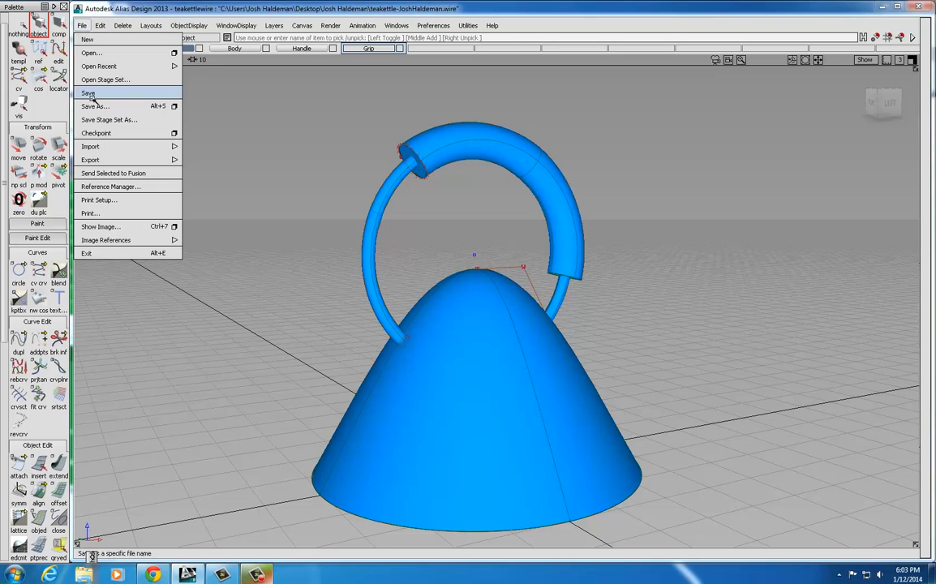
click(85, 92)
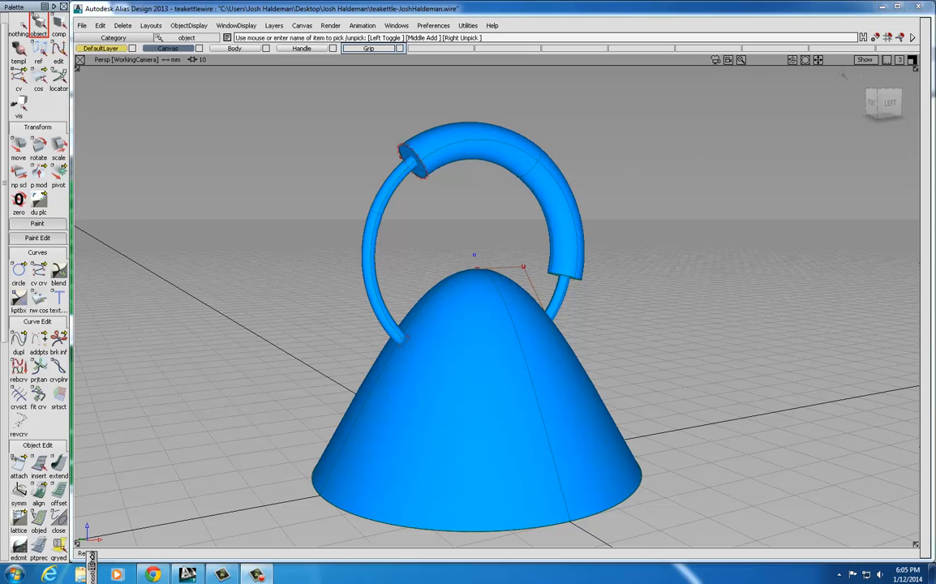
Turn off hardware shading from the Left view so the model shows as wireframe over the canvas, and return to the perspective view
click(914, 60)
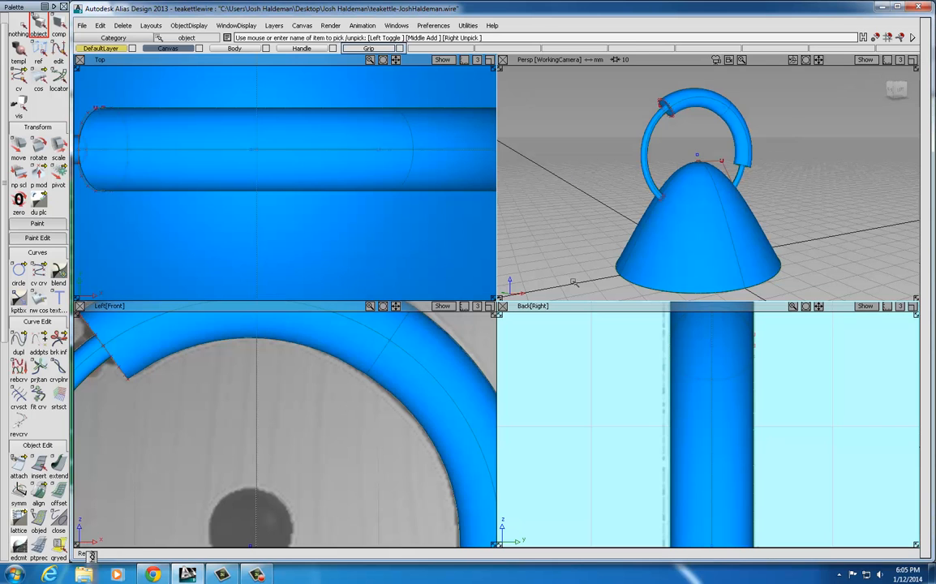
click(490, 307)
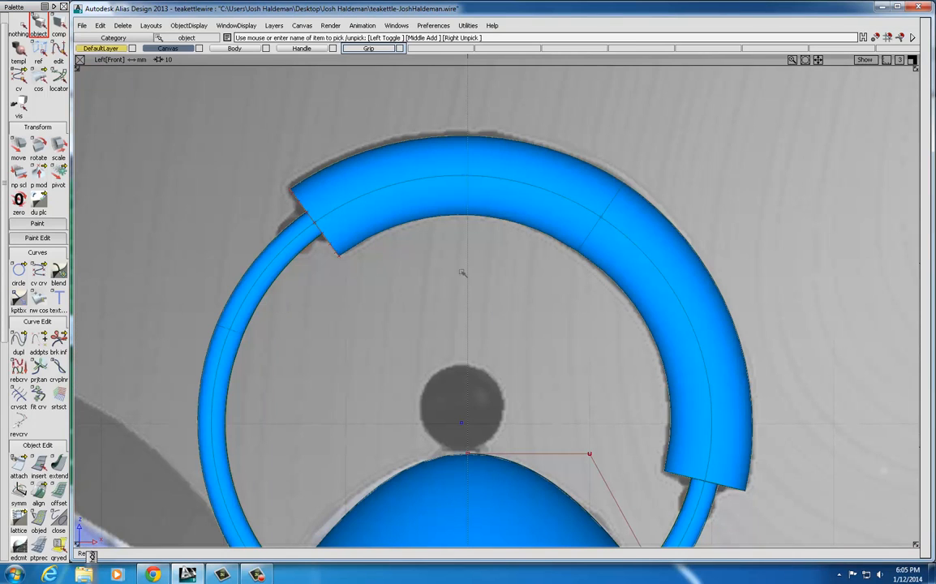
click(219, 25)
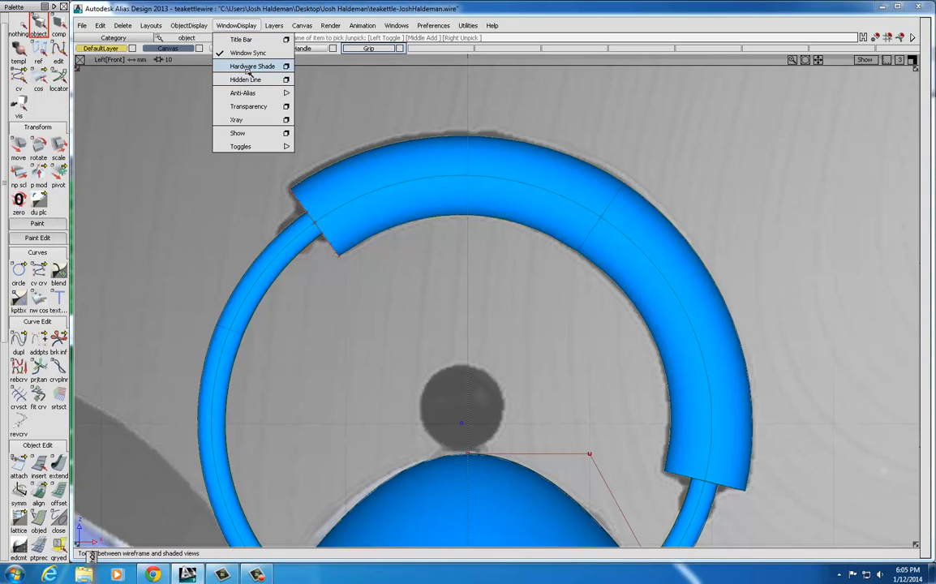
click(247, 66)
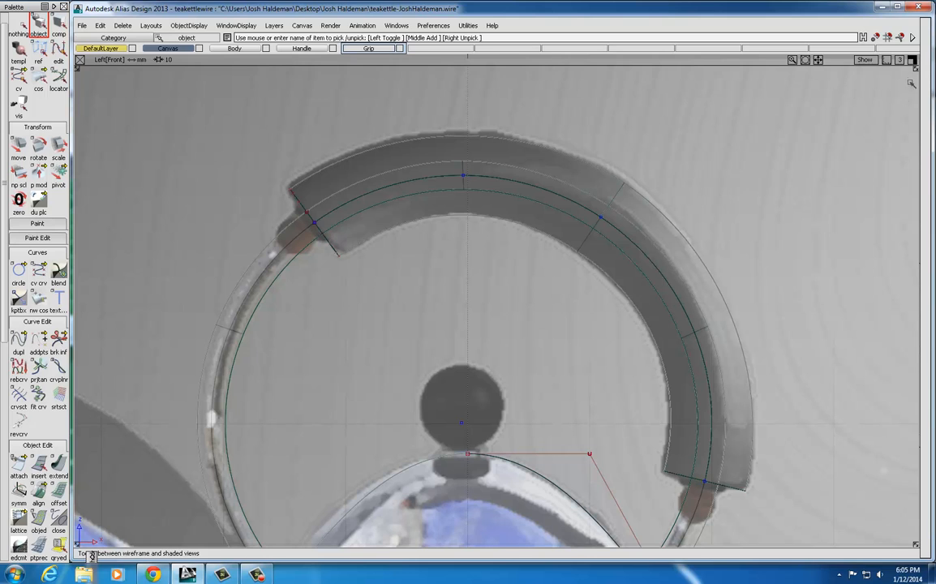
click(818, 59)
click(912, 60)
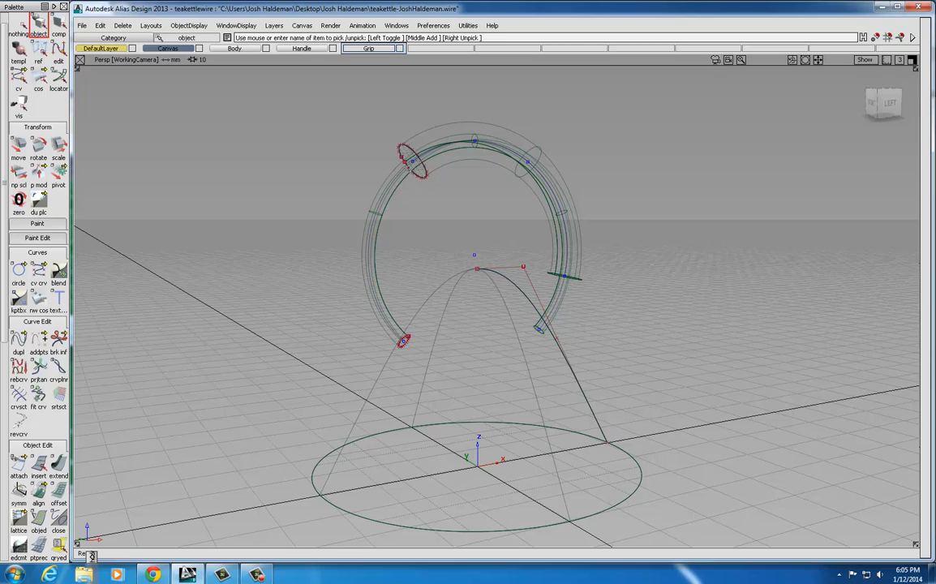
Place a sphere primitive snapped to the spout-side end of the grip's path curve, at the centre of the end cap
alt+shift+right_drag(322, 134, 464, 146)
alt+shift+drag(466, 147, 513, 265)
alt+shift+drag(536, 264, 451, 292)
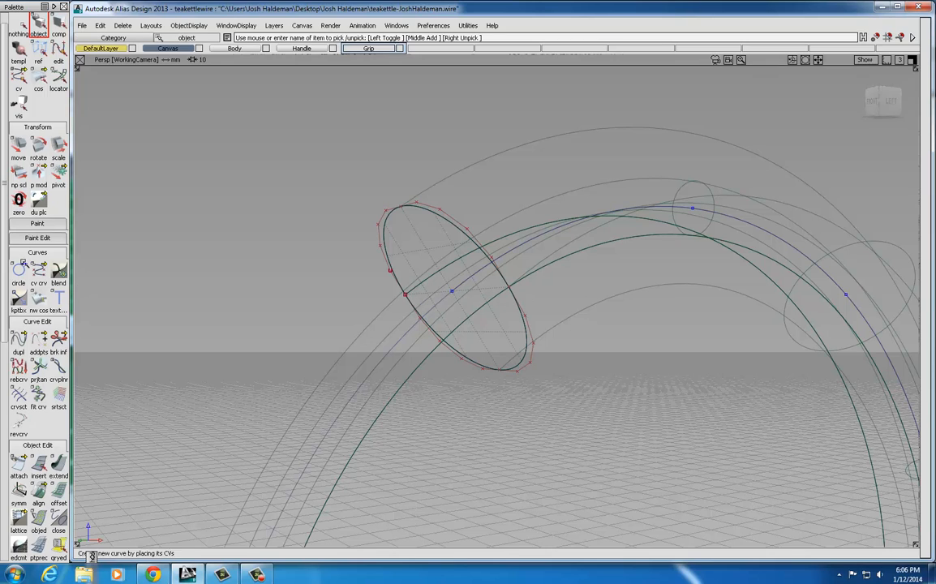
scroll(33, 325, down, 6)
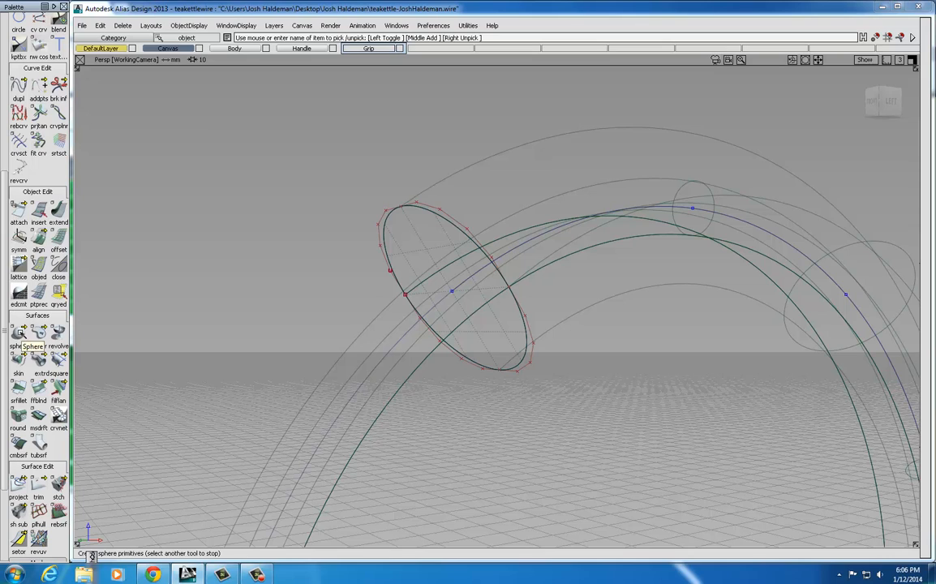
click(19, 332)
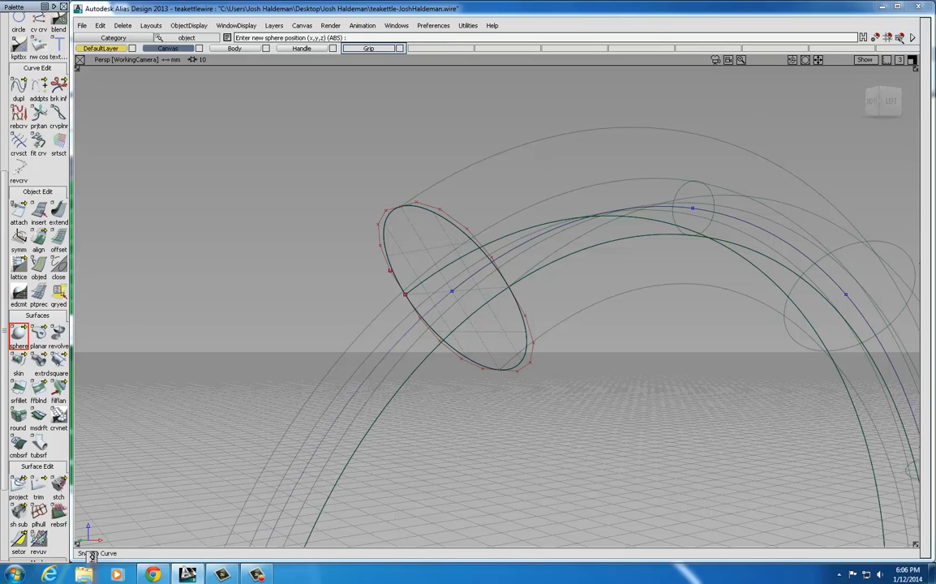
key(ctrl)
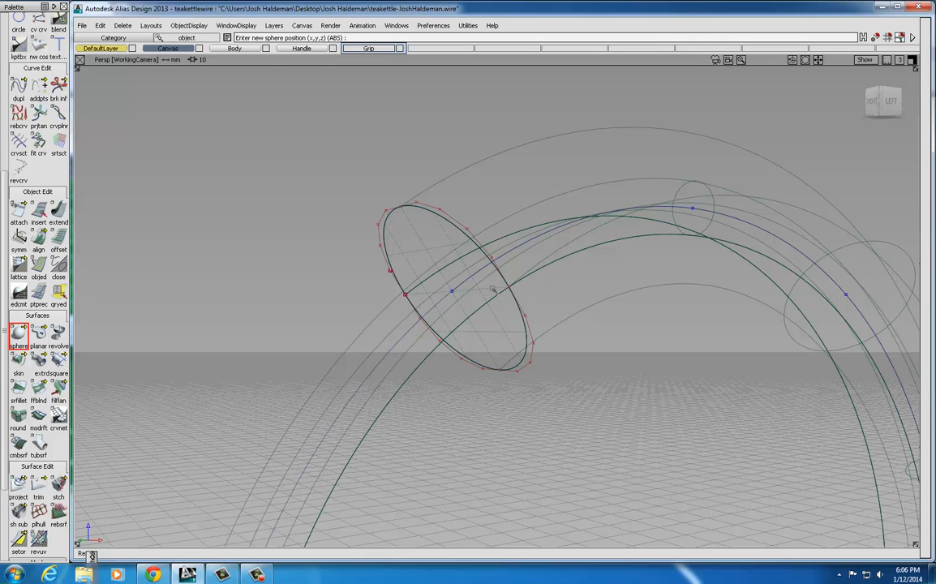
ctrl+alt+drag(493, 289, 452, 290)
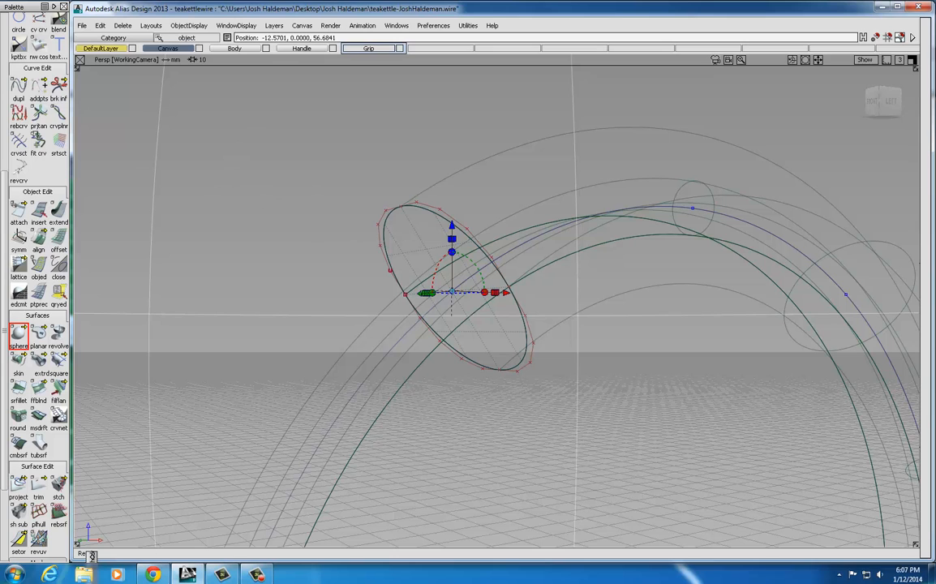
Scale the sphere up uniformly in the Left view to match the brown joint at the grip's spout-side end on the canvas
scroll(32, 154, up, 5)
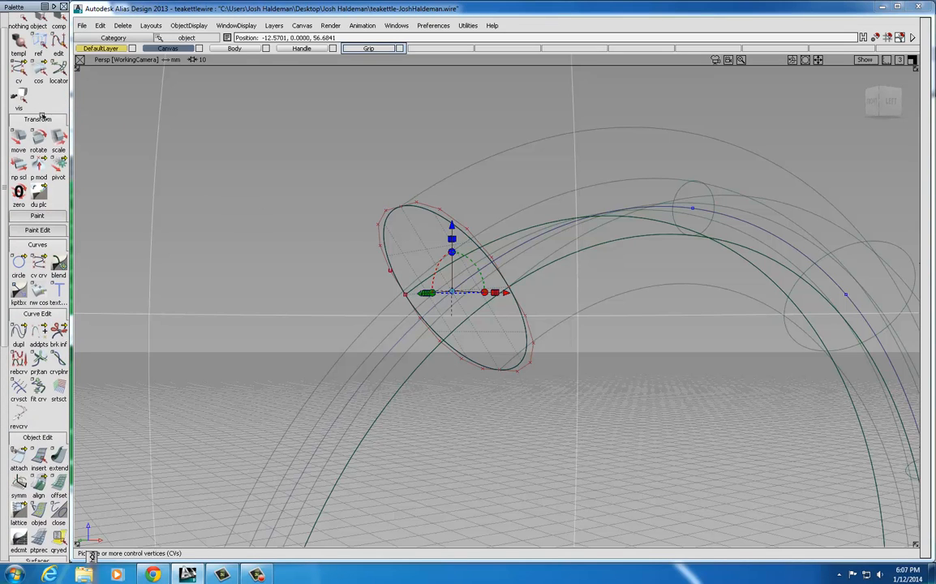
click(59, 140)
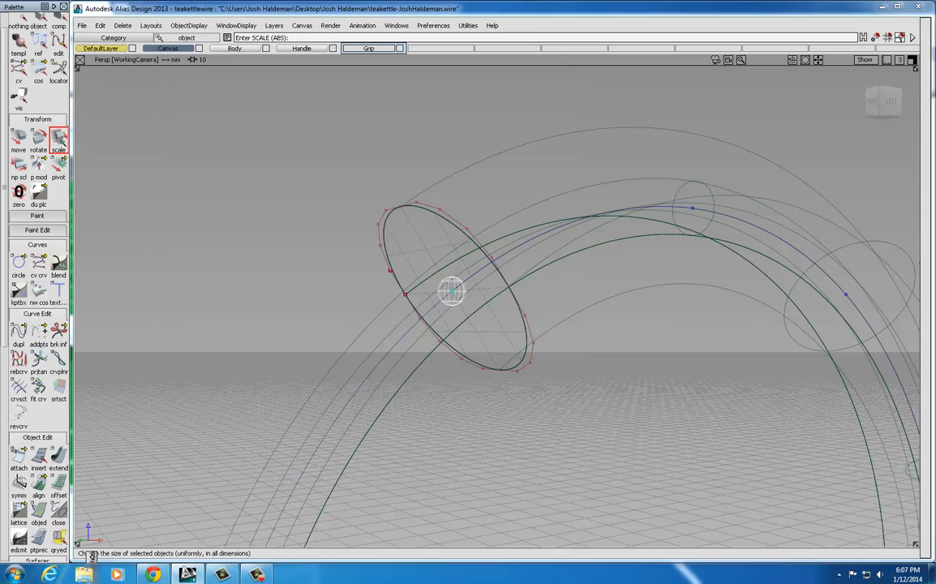
click(913, 60)
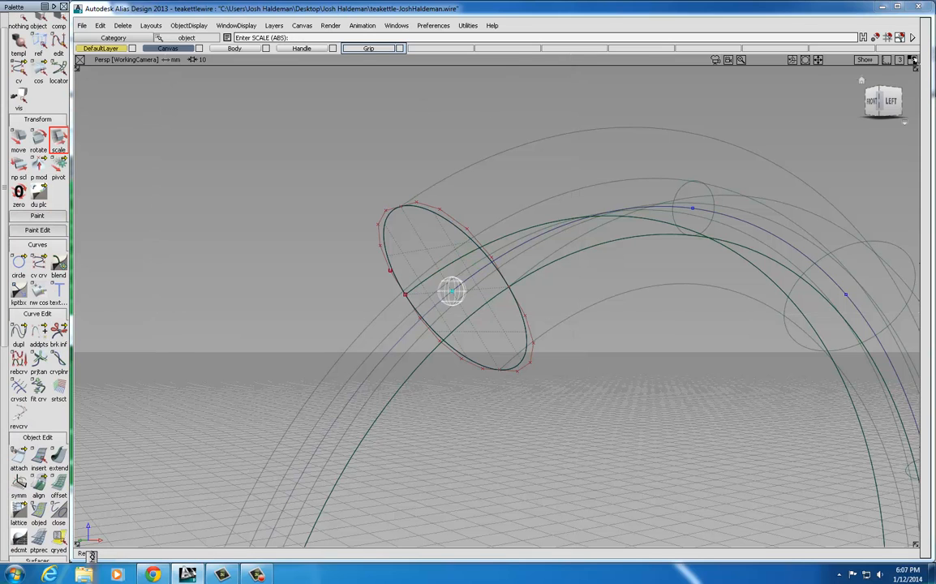
click(491, 307)
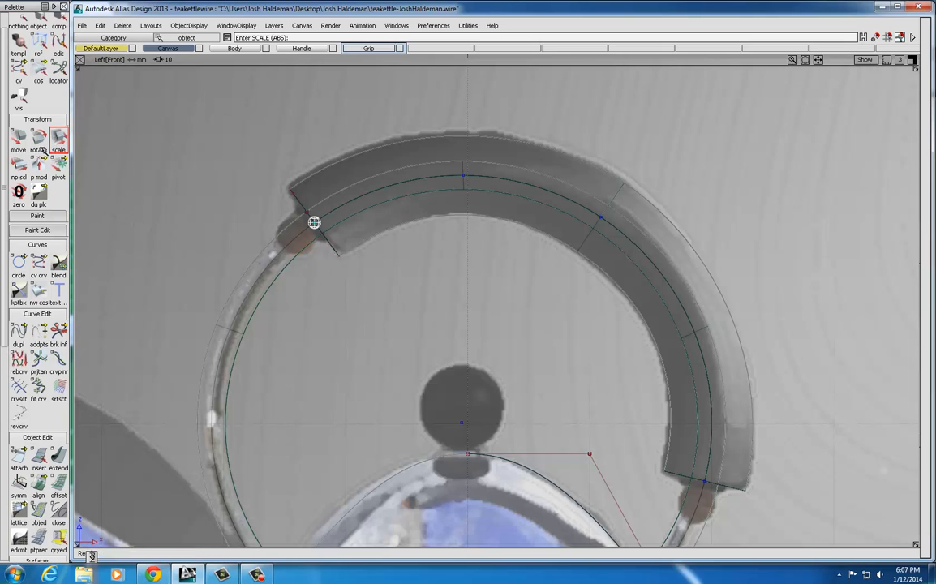
drag(231, 227, 262, 213)
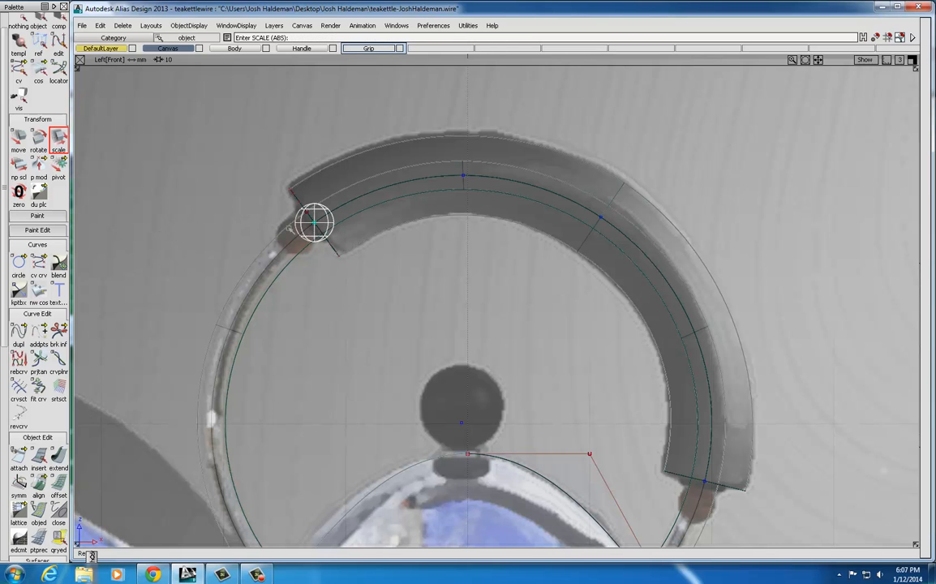
Move the sphere's pivot point from its centre to its outer edge on the side facing the grip
alt+shift+right_drag(273, 220, 333, 231)
alt+shift+middle_drag(305, 234, 454, 270)
alt+shift+right_drag(300, 243, 378, 280)
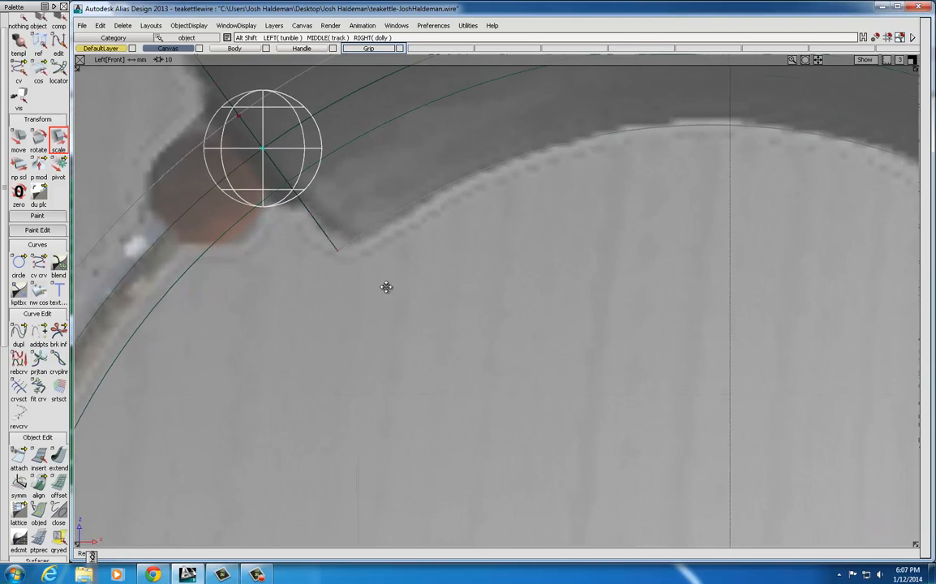
alt+shift+middle_drag(323, 225, 416, 299)
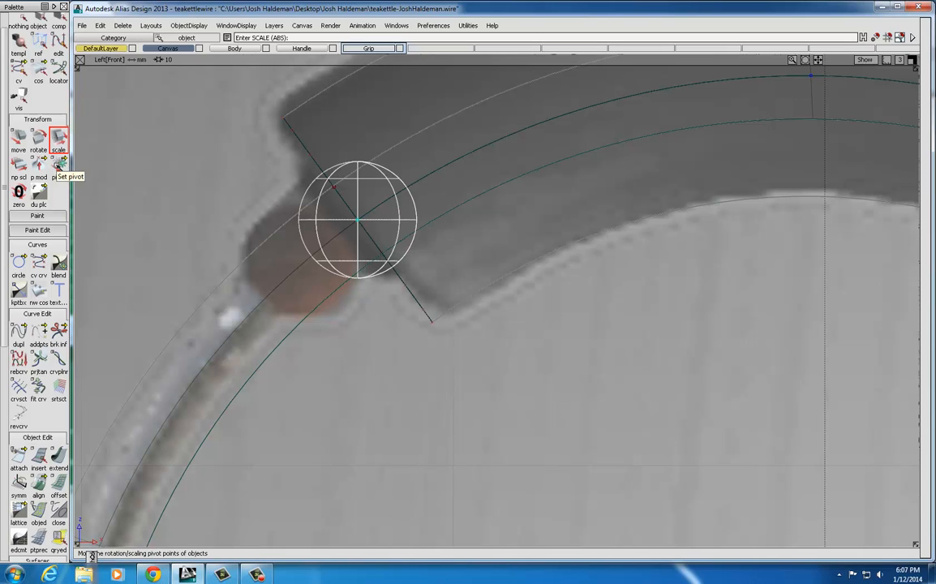
click(59, 166)
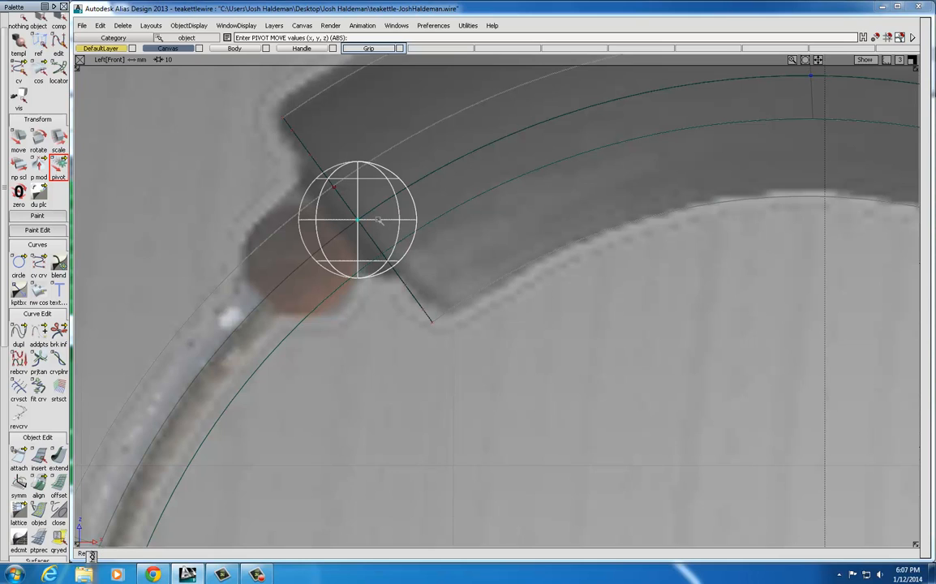
drag(379, 220, 471, 225)
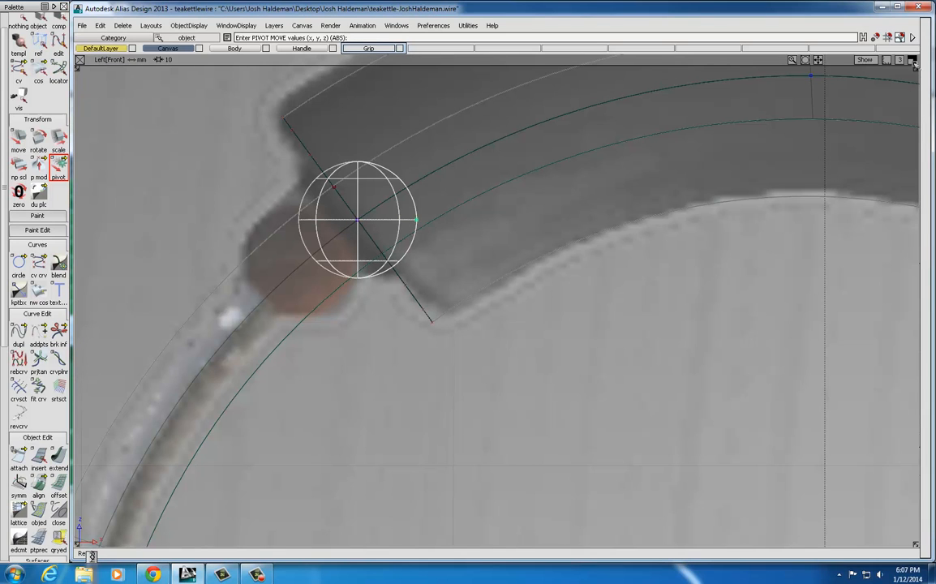
Move the sphere in the perspective view, snapping its pivot to the centre of the grip's upper end circle
click(912, 61)
click(825, 59)
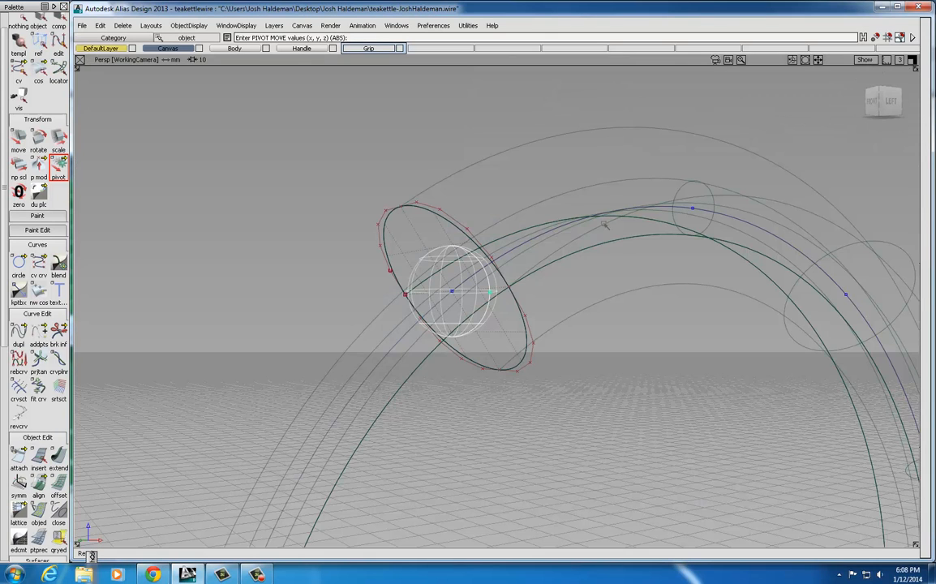
mouse_move(372, 318)
alt+shift+right_down()
mouse_move(414, 311)
mouse_move(384, 312)
alt+shift+right_up()
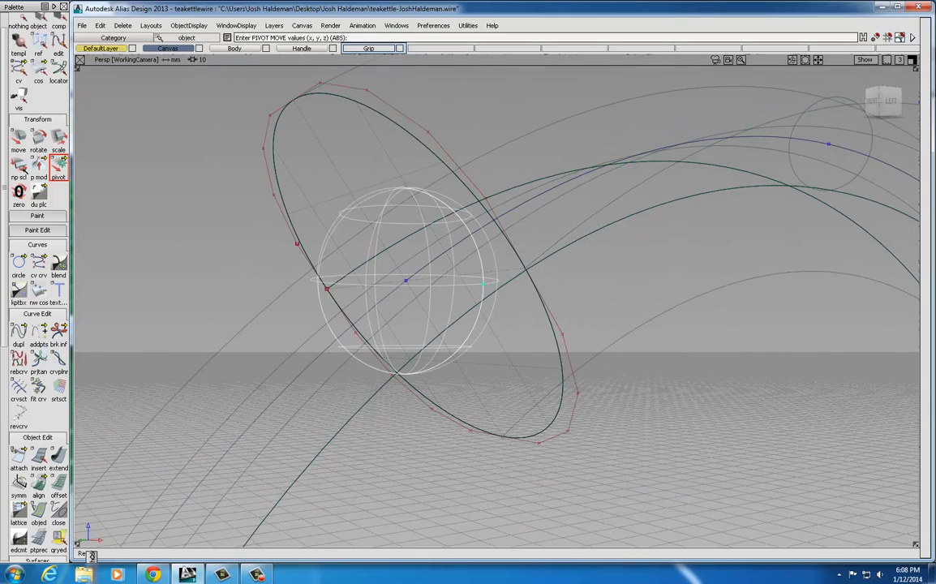
click(18, 137)
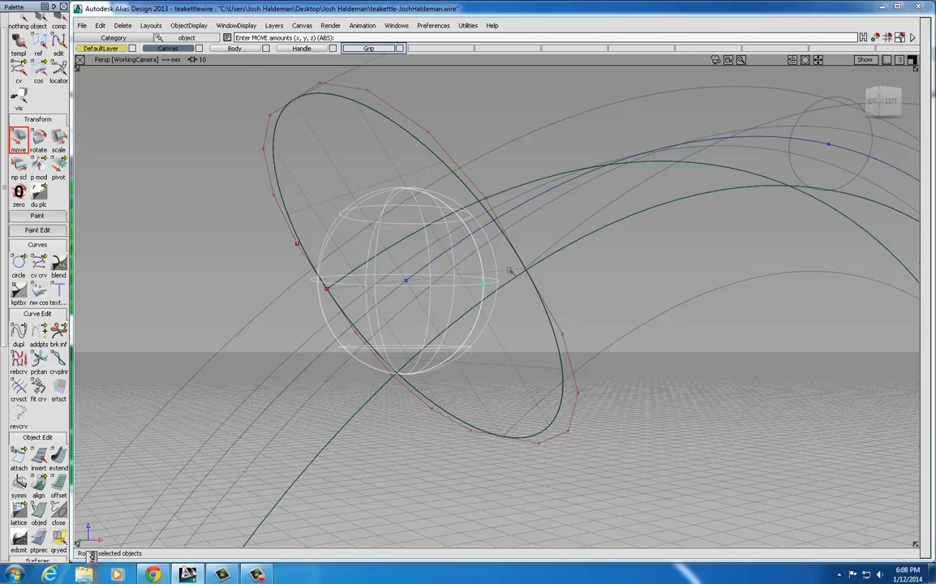
drag(510, 270, 406, 280)
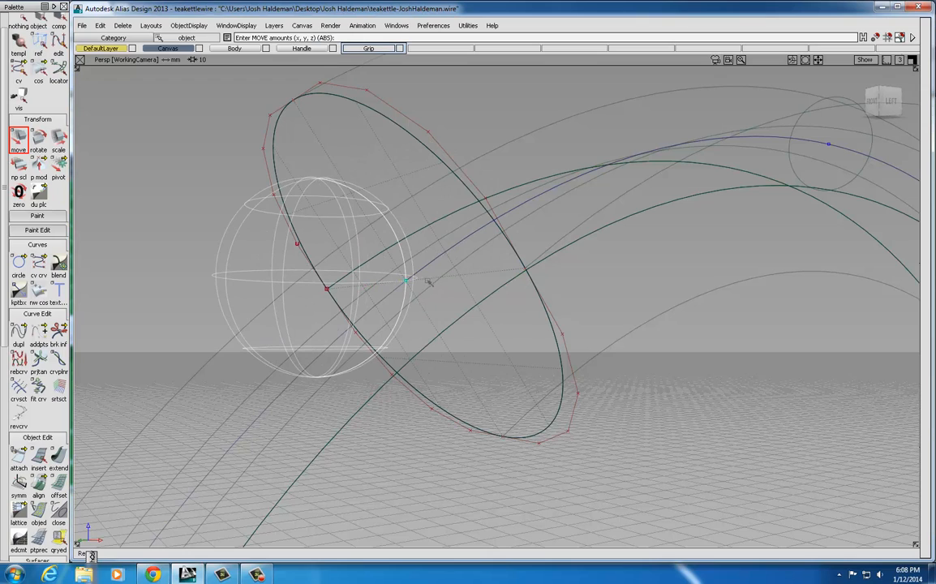
Rotate the sphere about its edge pivot in the Left view to match the round joint in the reference image
click(913, 61)
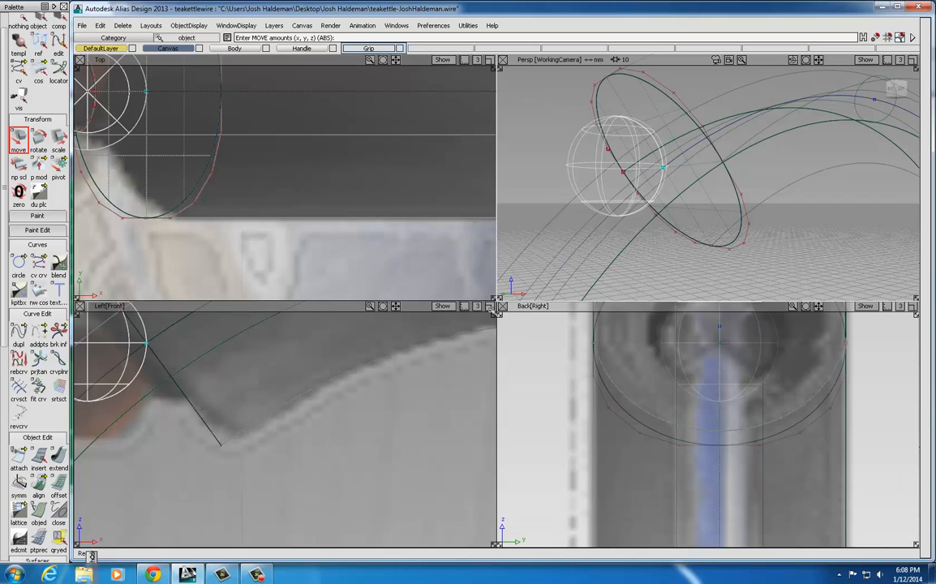
click(490, 308)
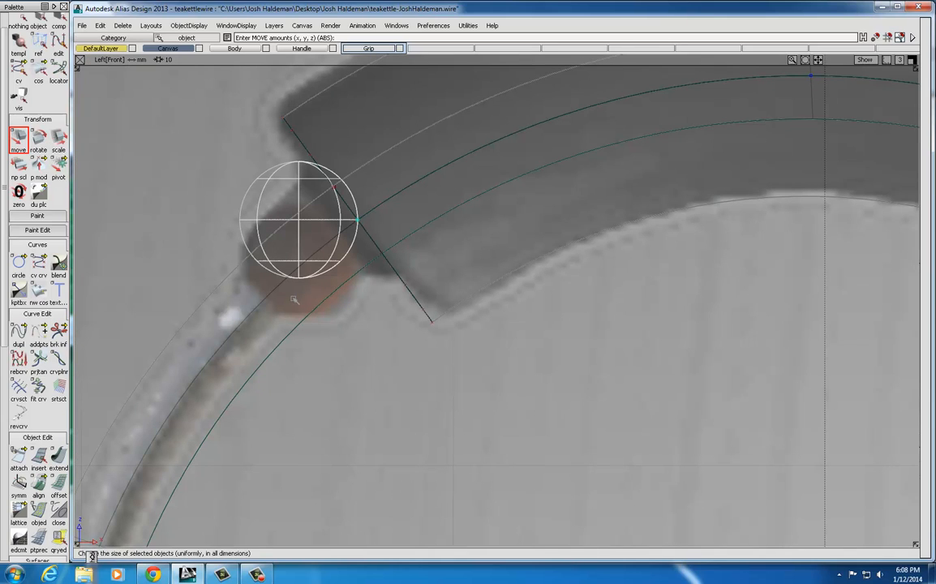
click(38, 140)
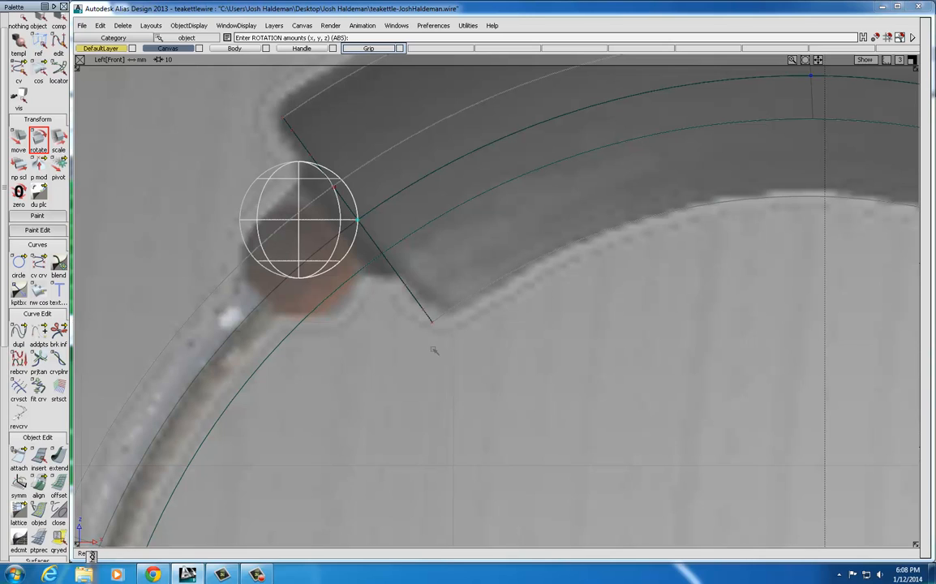
middle_drag(410, 352, 262, 509)
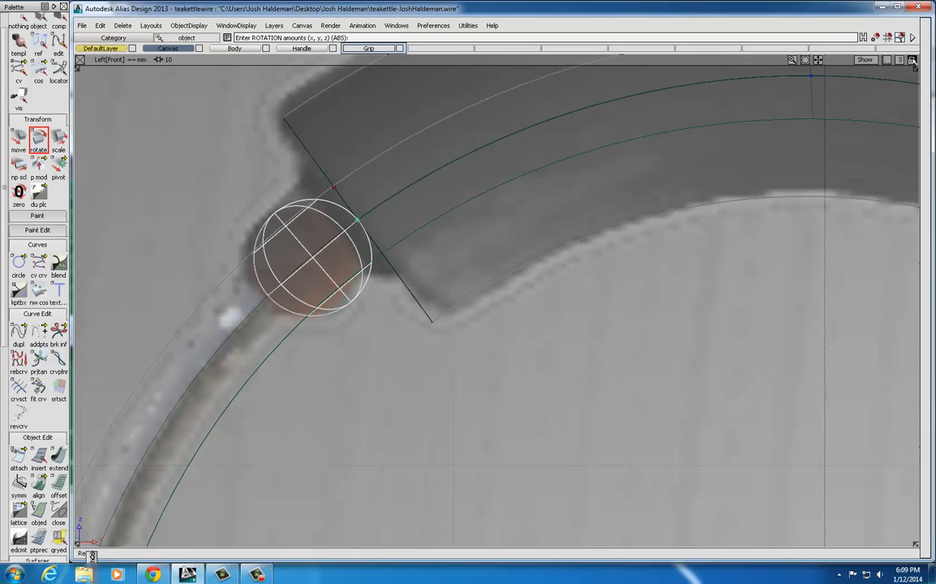
Shade the model in the perspective view and examine how the sphere sits between the handle and the grip
click(912, 60)
click(911, 61)
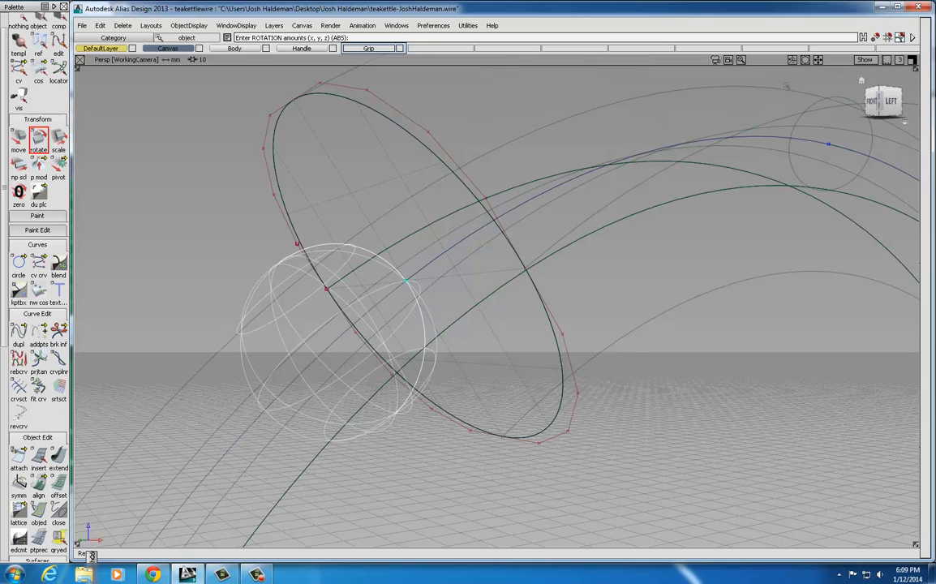
click(236, 25)
click(252, 77)
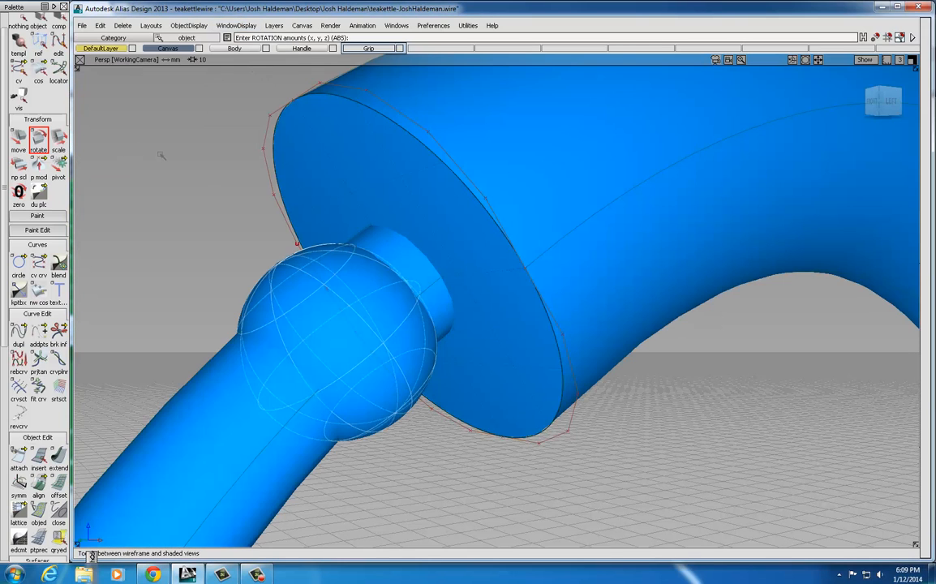
click(198, 26)
click(600, 295)
alt+shift+drag(618, 292, 437, 188)
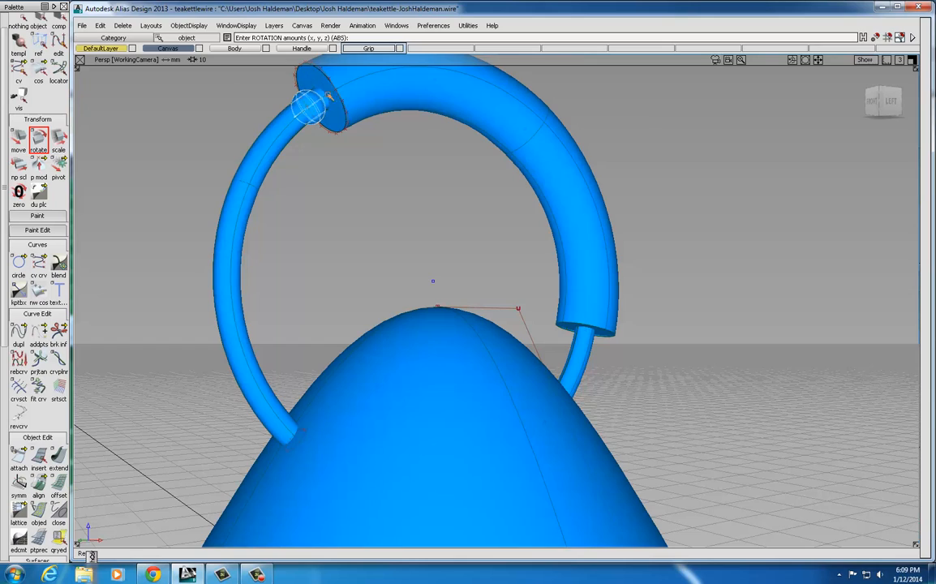
Duplicate the sphere at the grip's upper end
click(99, 26)
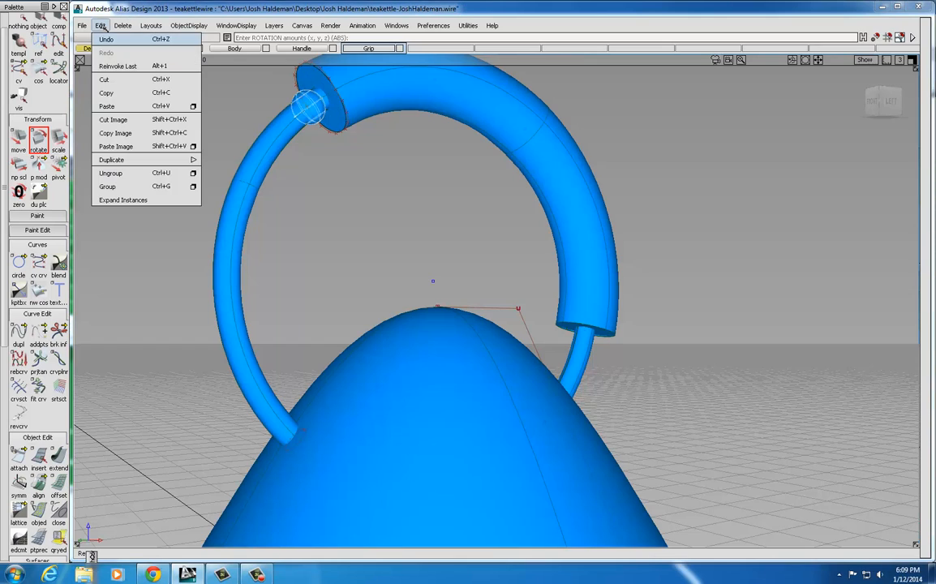
mouse_move(122, 160)
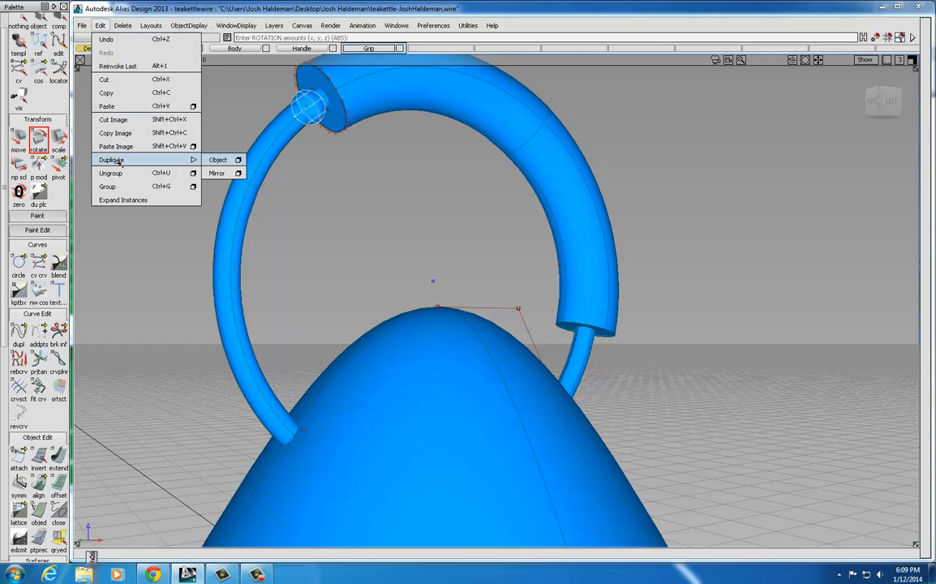
click(217, 160)
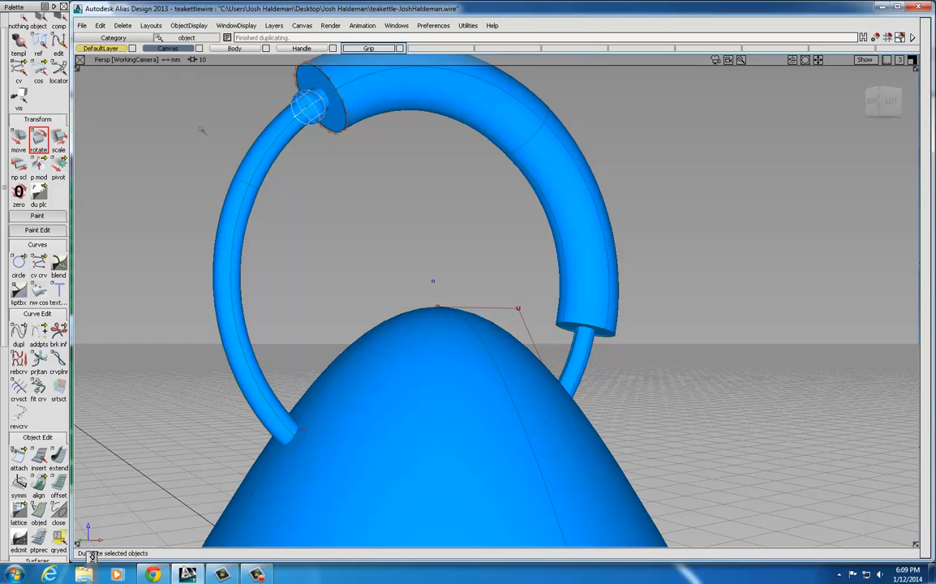
Return to wireframe display and move the duplicated sphere, snapping its pivot to the centre of the grip's lower end circle
click(39, 140)
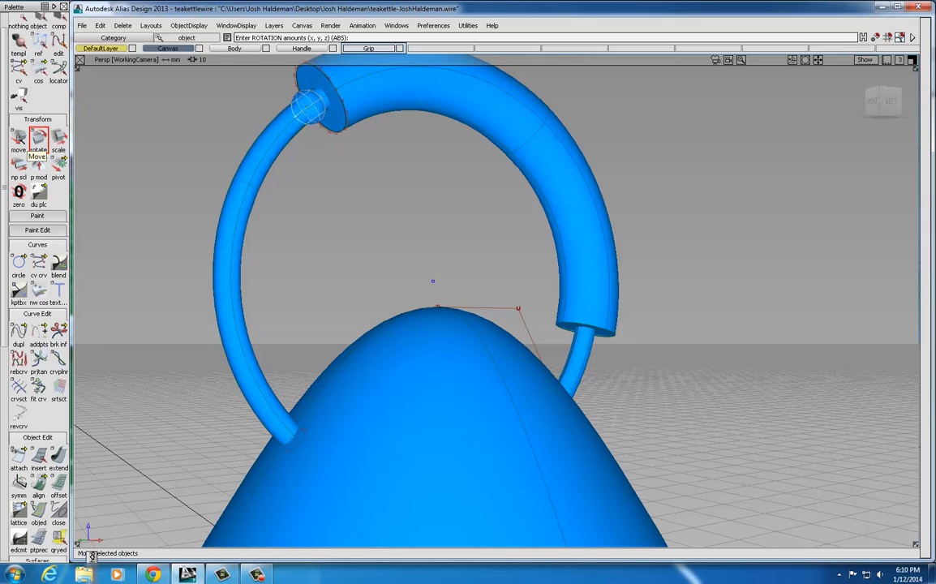
click(18, 140)
alt+shift+right_drag(575, 342, 679, 352)
alt+shift+middle_drag(688, 367, 641, 357)
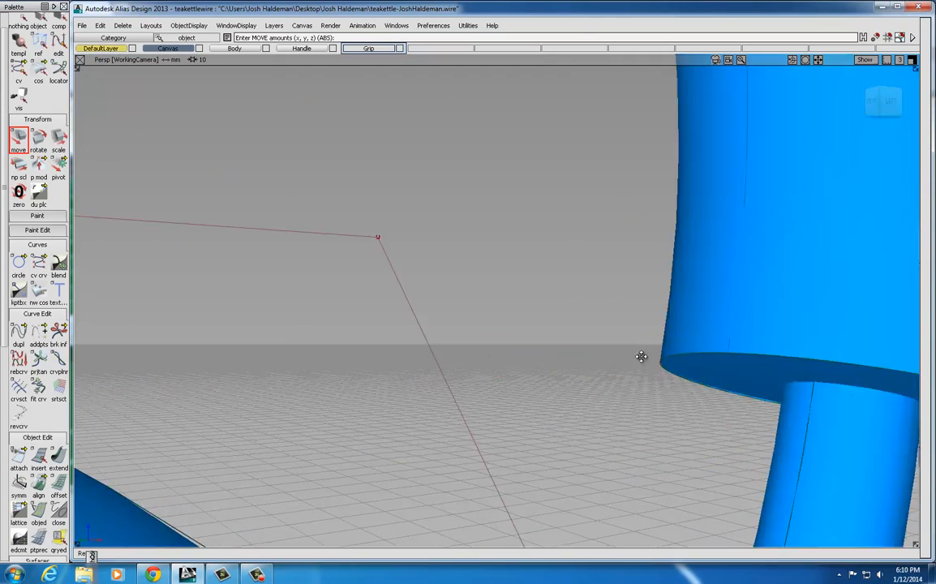
alt+shift+drag(641, 357, 385, 225)
alt+shift+middle_drag(351, 232, 374, 235)
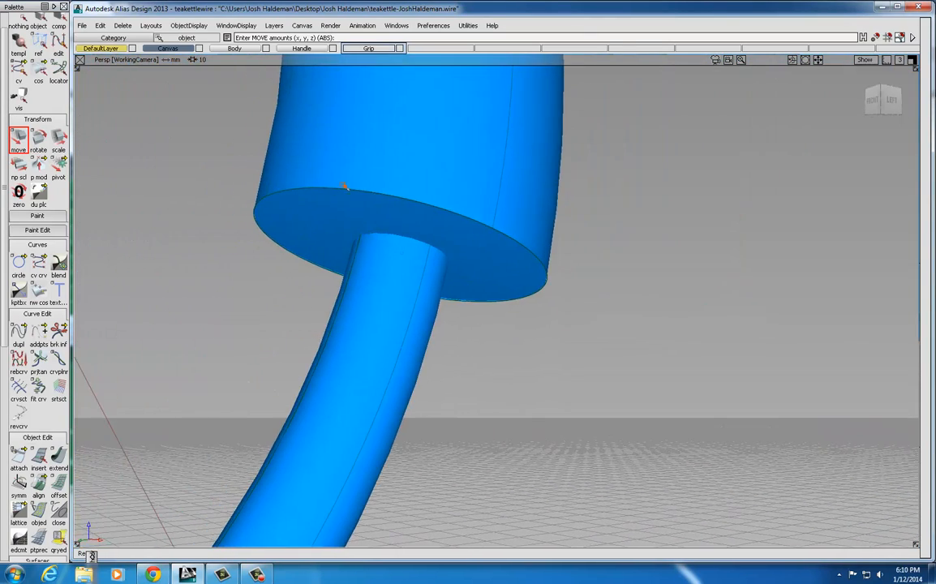
click(182, 25)
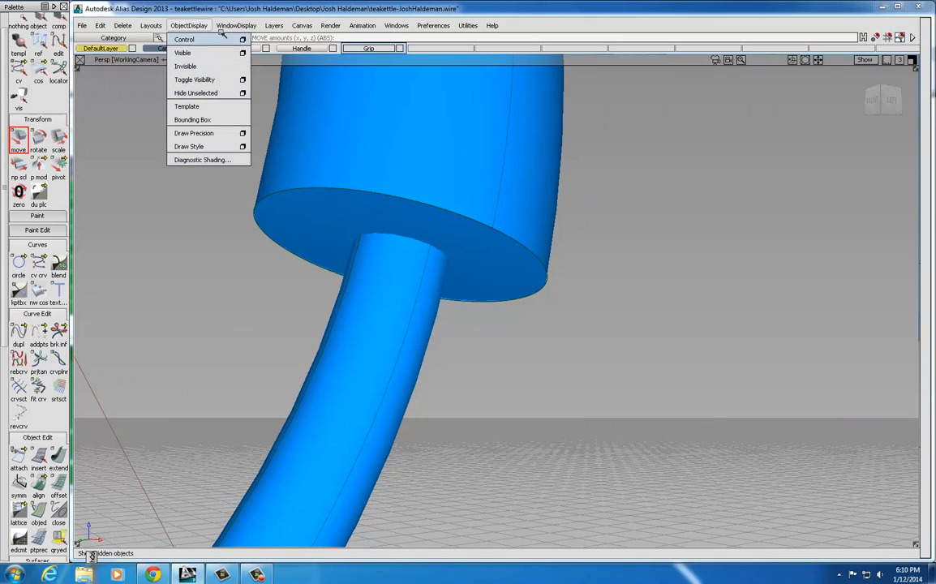
mouse_move(236, 25)
click(248, 65)
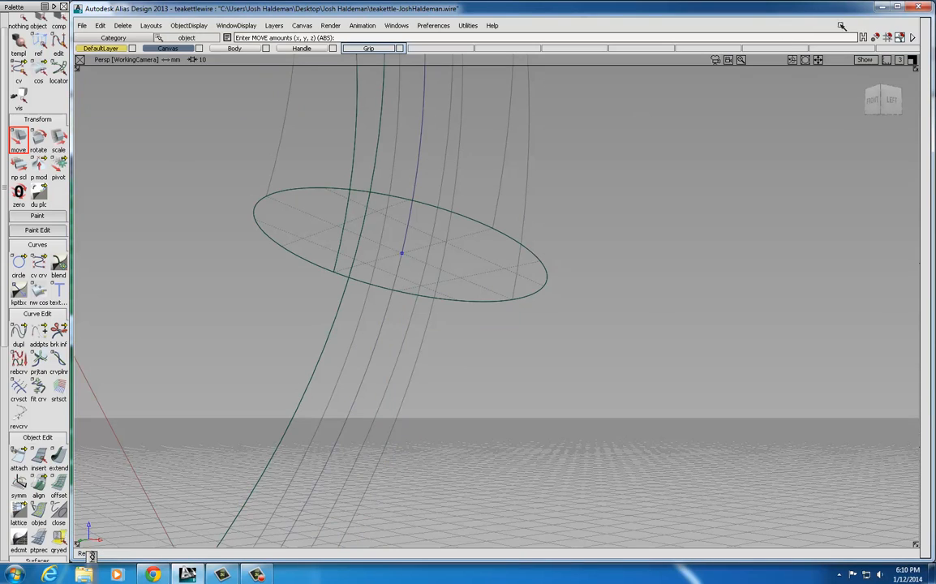
drag(467, 237, 418, 241)
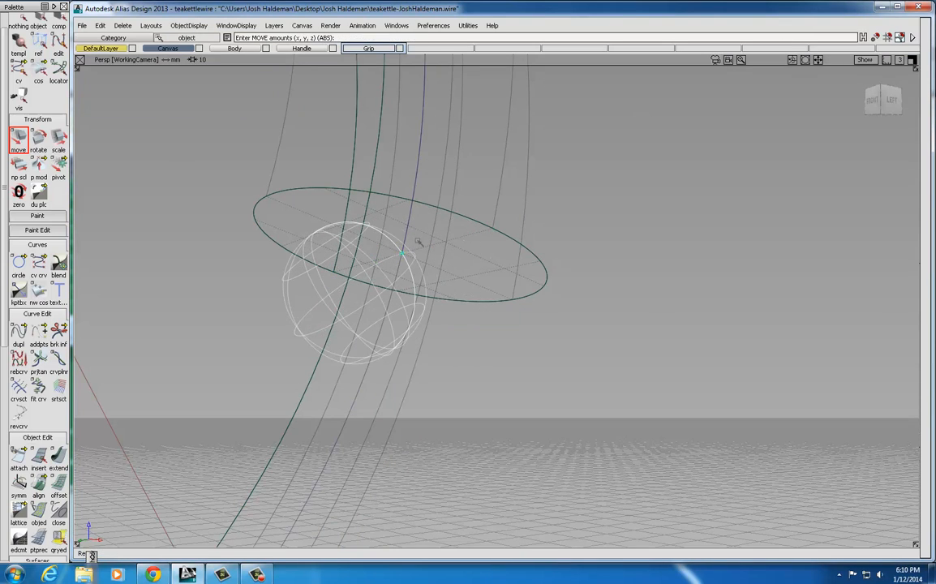
Rotate the duplicated sphere about -32° around Y in the Left view to match the lower joint in the reference image
click(914, 61)
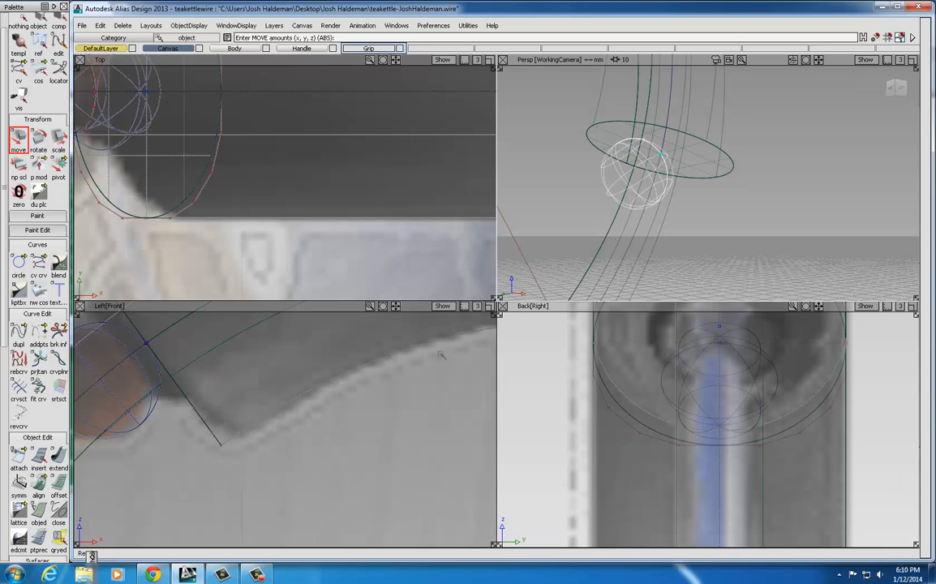
click(488, 310)
alt+shift+middle_drag(655, 379, 431, 363)
alt+shift+right_drag(561, 367, 518, 336)
alt+shift+middle_drag(518, 336, 344, 210)
alt+shift+right_drag(656, 406, 727, 416)
alt+shift+middle_drag(586, 358, 464, 265)
alt+shift+right_drag(464, 265, 522, 296)
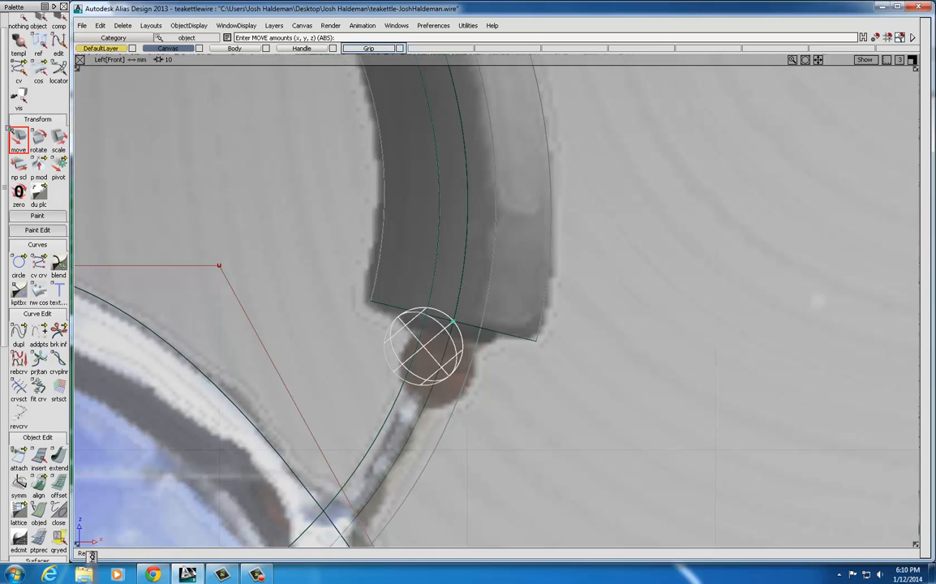
click(41, 139)
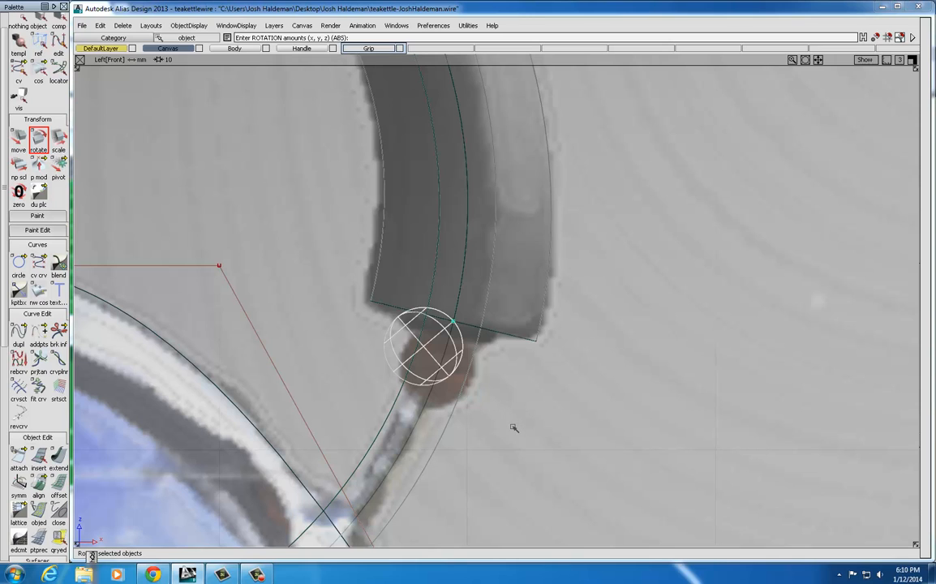
middle_drag(562, 429, 361, 439)
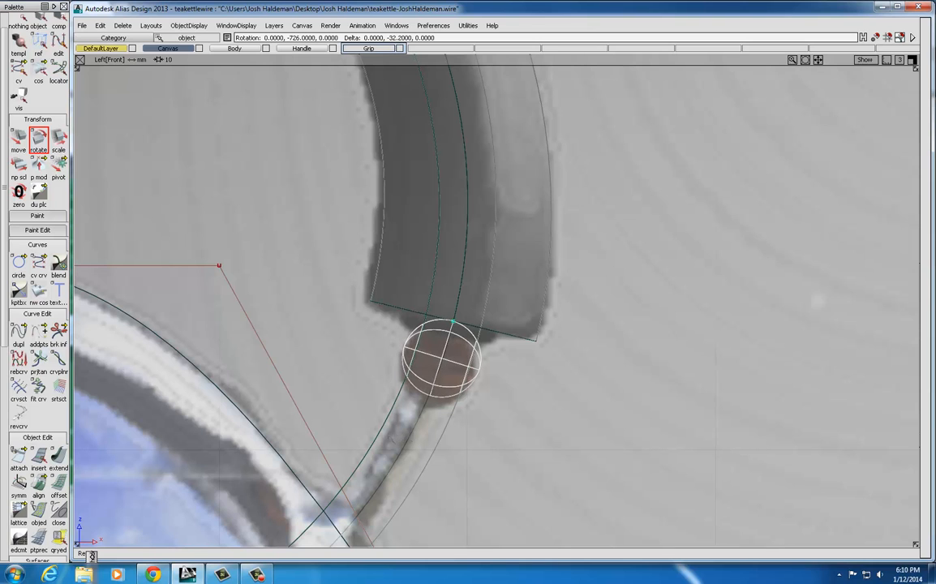
Assign both joint spheres at the ends of the handle's grip to the Grip layer and save the file
click(912, 60)
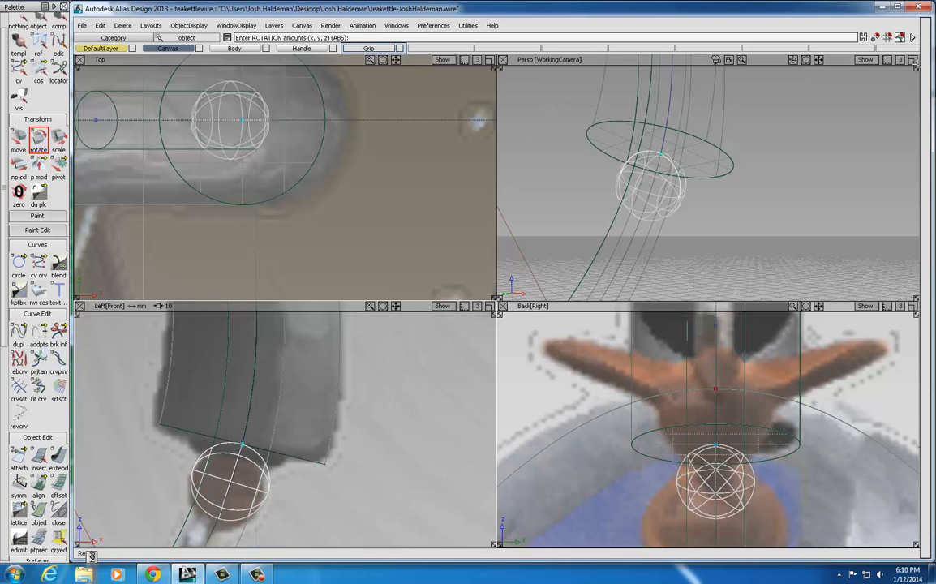
click(912, 60)
alt+shift+drag(574, 244, 489, 289)
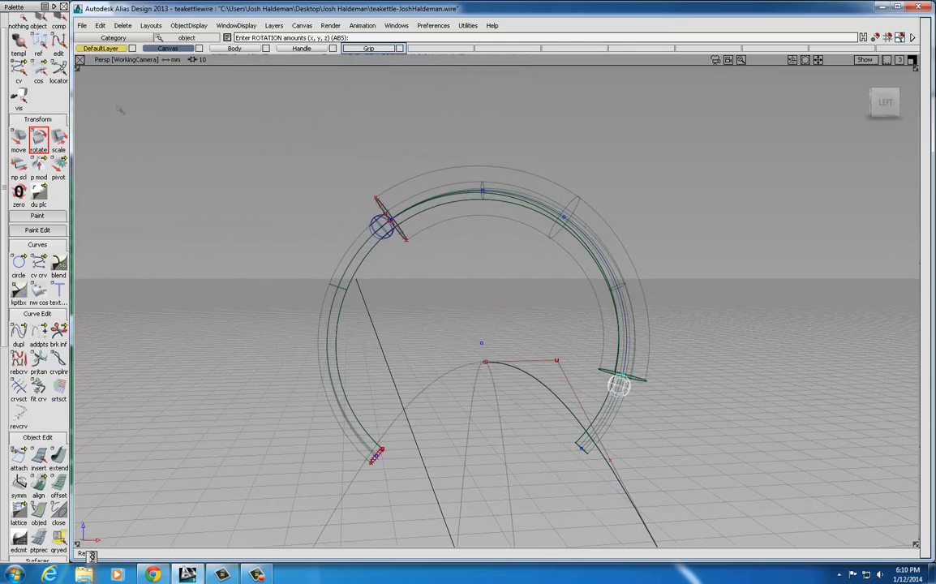
scroll(3, 93, up, 1)
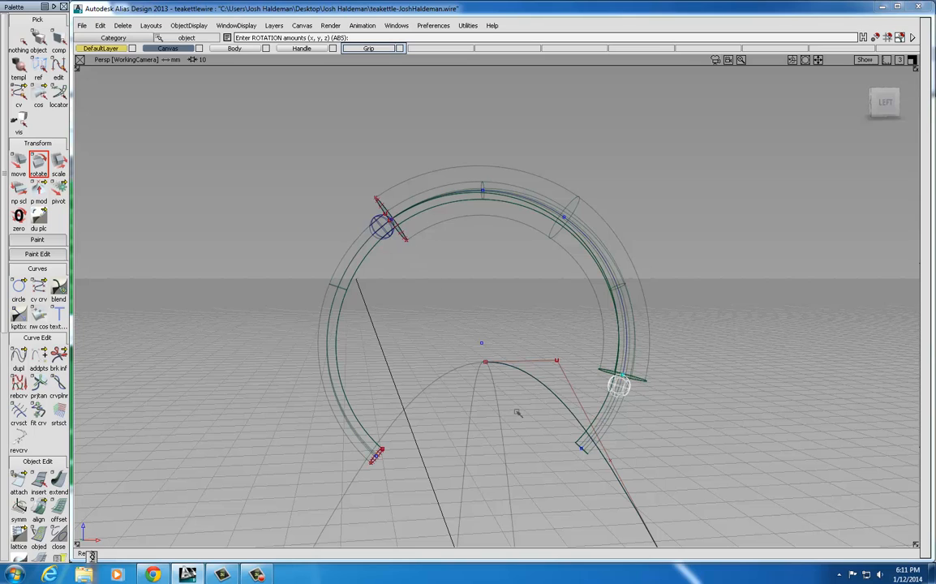
click(38, 38)
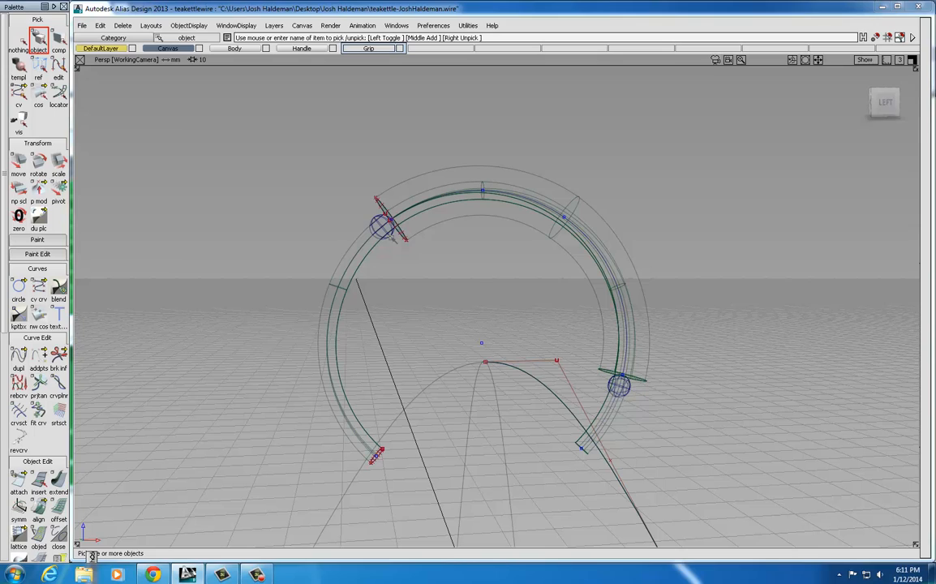
click(389, 222)
click(621, 383)
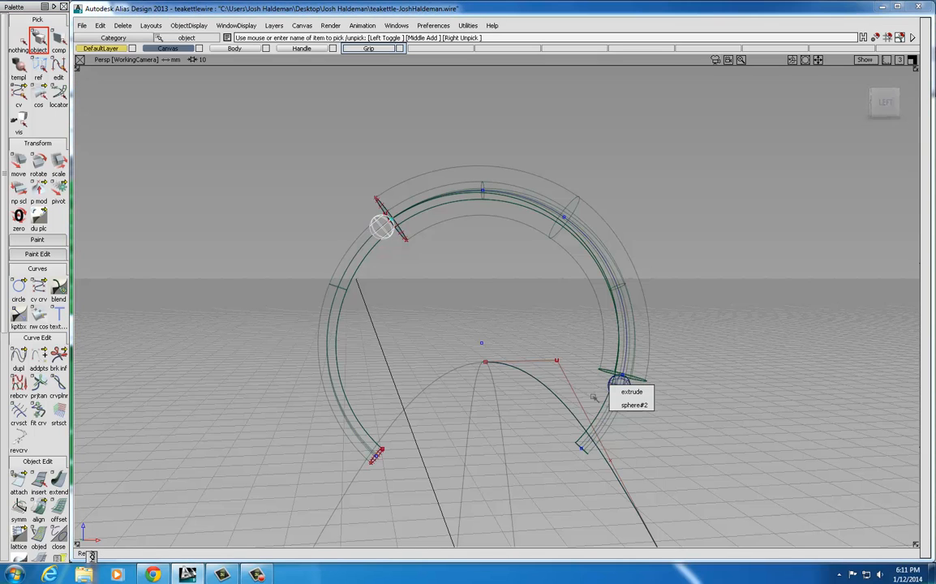
click(630, 406)
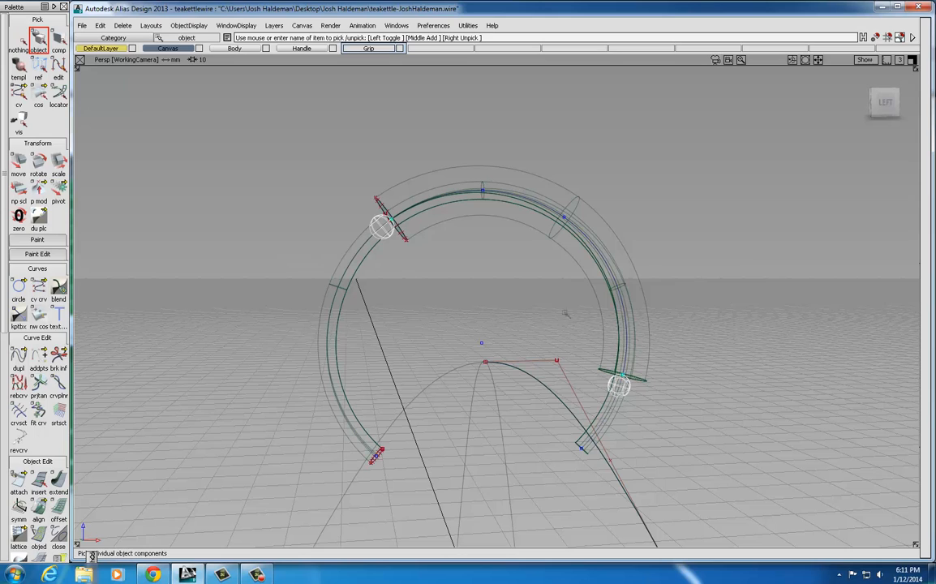
right_click(369, 49)
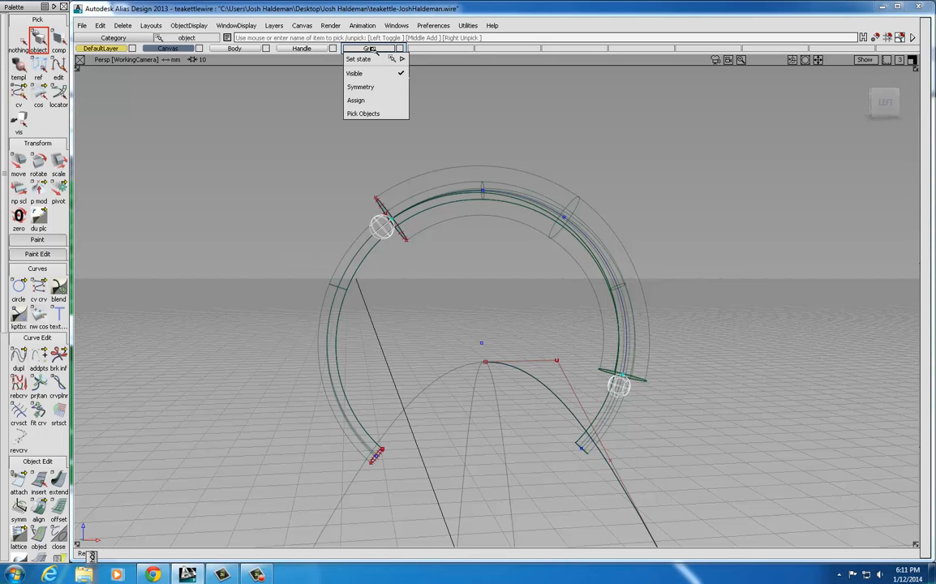
click(358, 100)
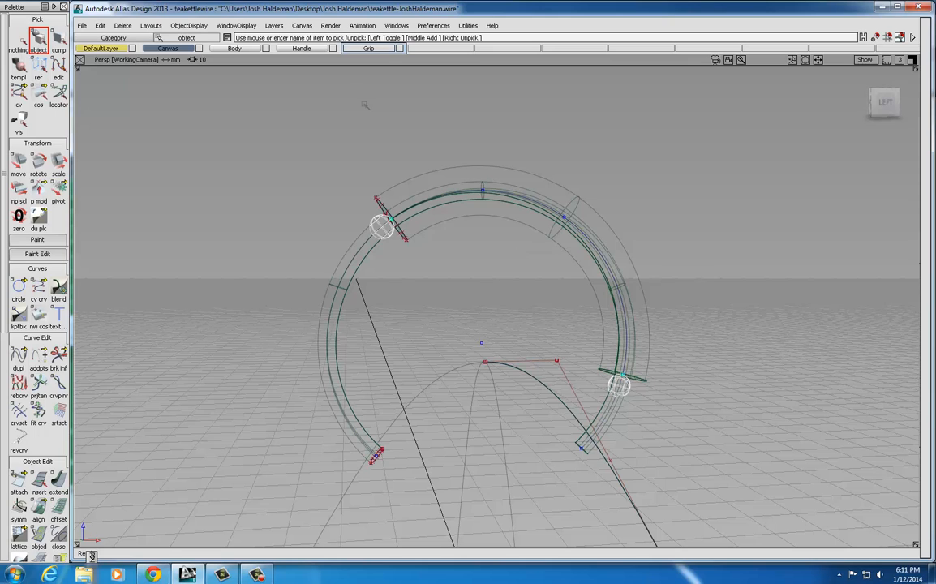
click(81, 25)
click(87, 92)
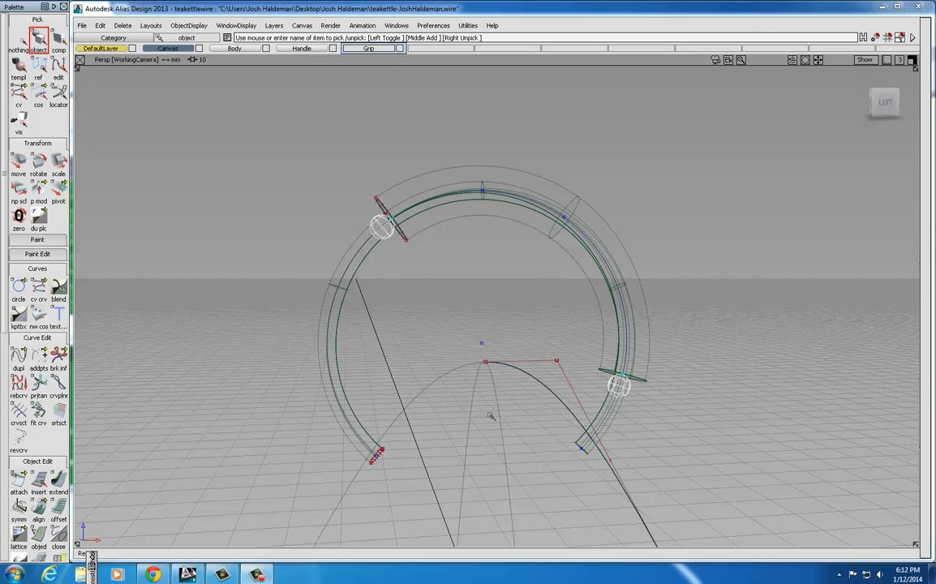
Place a circle near the spout's base in the Left view, with curve snapping switched off
click(913, 60)
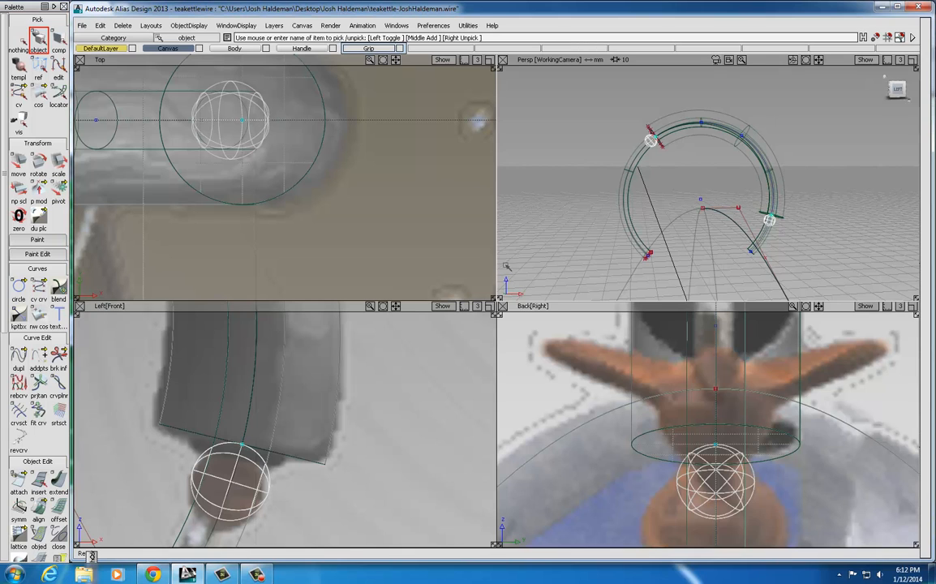
click(491, 306)
alt+shift+right_drag(468, 317, 253, 357)
alt+shift+middle_drag(396, 352, 442, 347)
alt+shift+right_drag(425, 330, 495, 329)
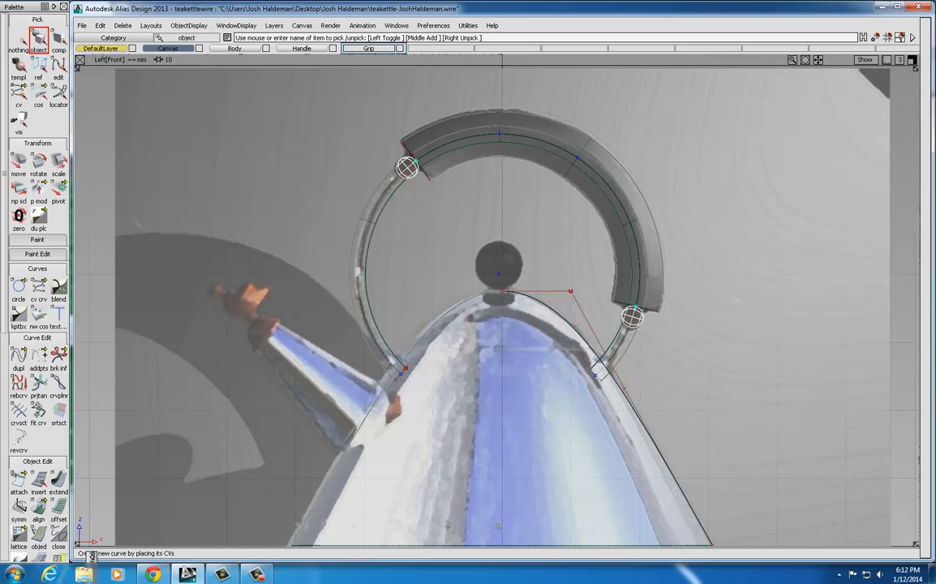
click(19, 288)
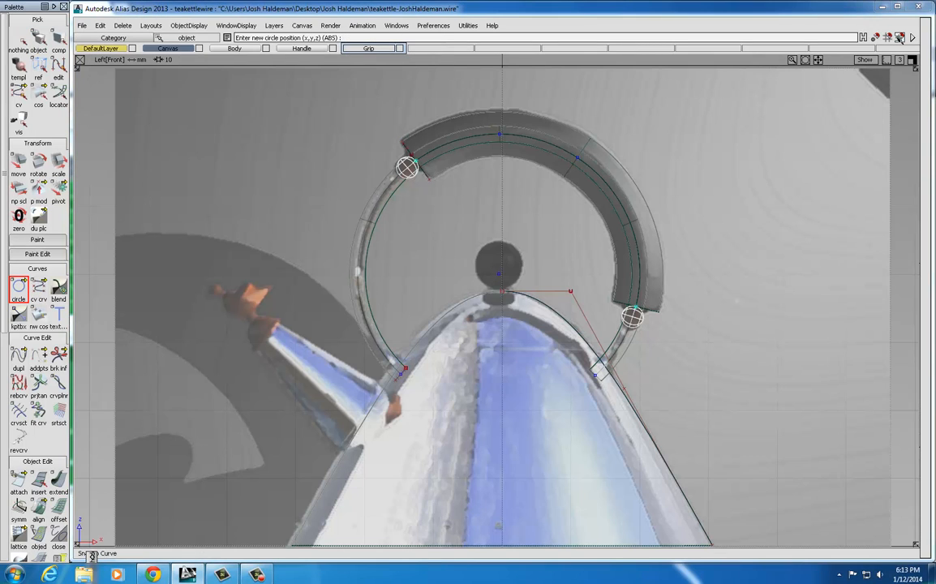
click(900, 39)
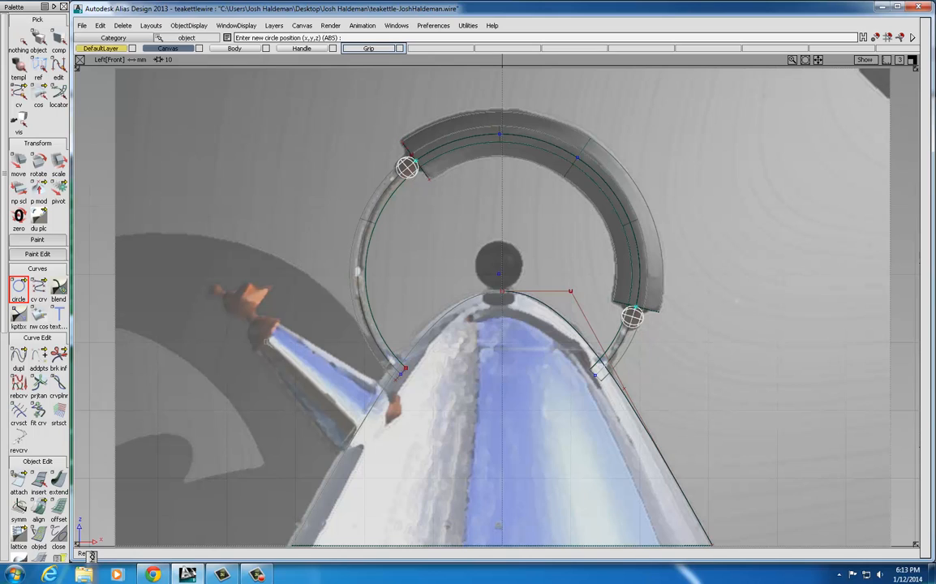
click(383, 438)
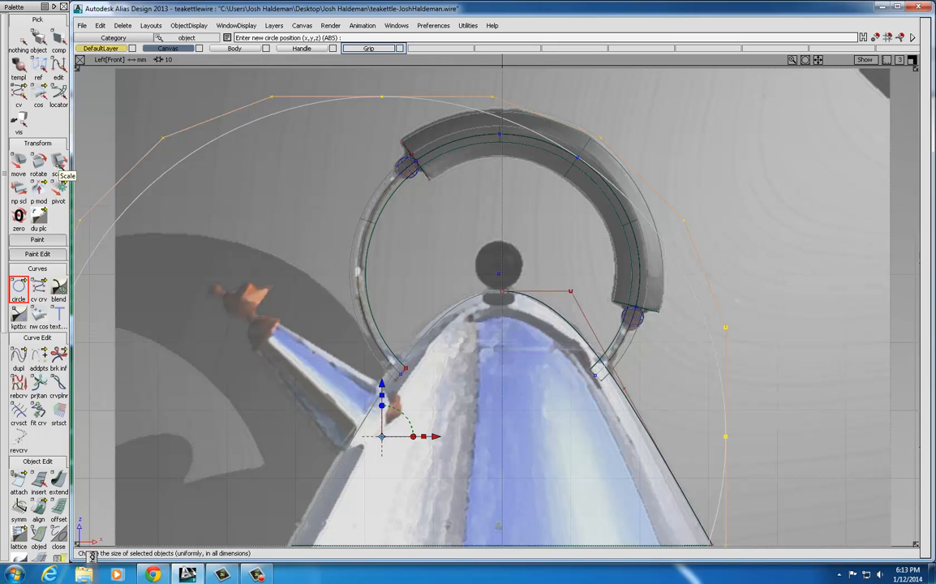
Scale the new circle to 3, then enlarge it to match the spout's wide base in the reference image
click(59, 166)
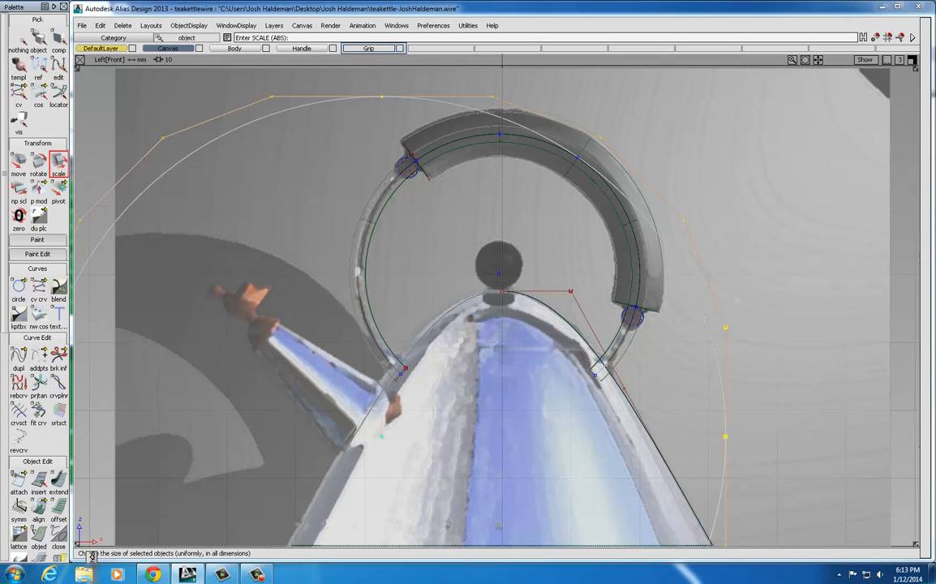
text(3)
key(Return)
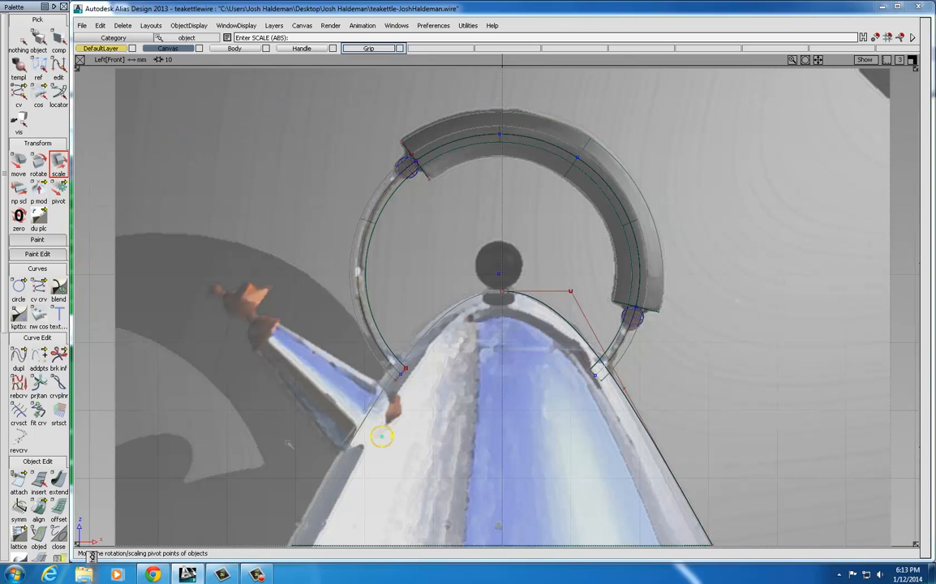
drag(296, 453, 356, 407)
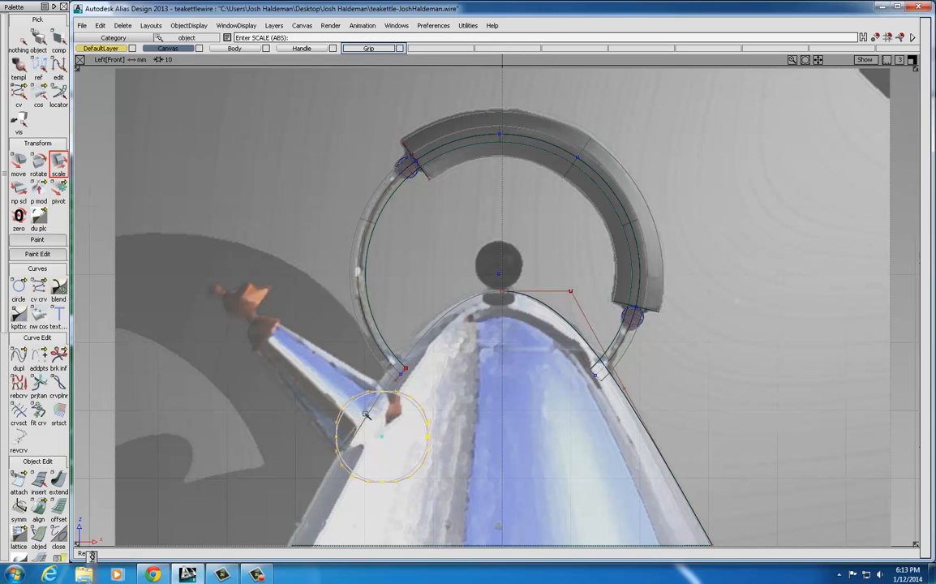
drag(265, 435, 264, 435)
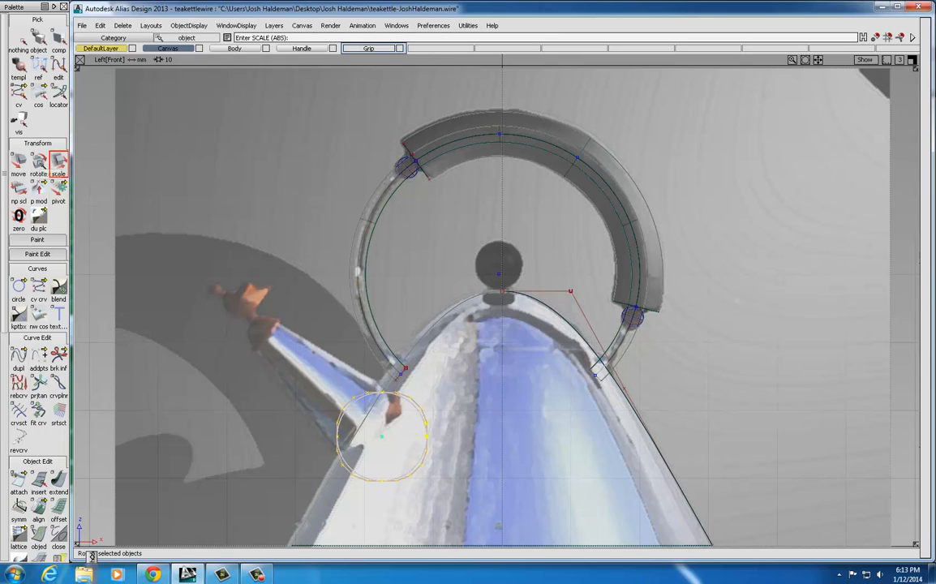
Rotate the circle 90° around X, then about -54° around Y to follow the slant of the spout's base
click(38, 162)
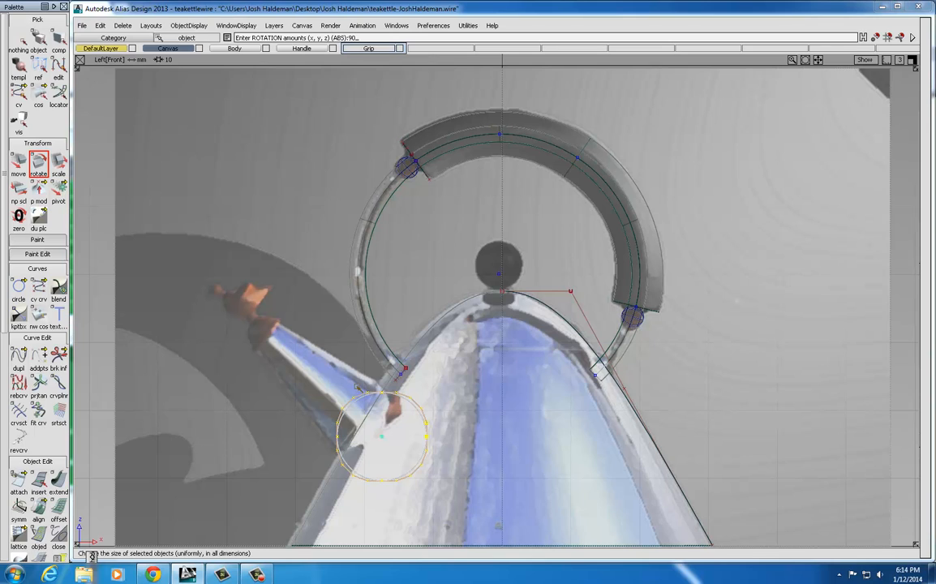
text(90,0,0)
key(Return)
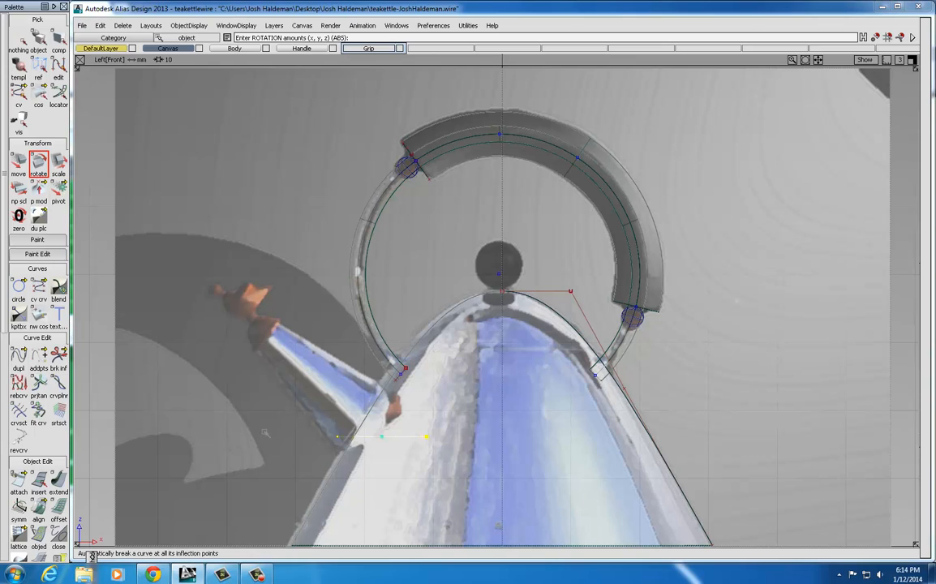
middle_drag(154, 451, 25, 459)
middle_drag(281, 430, 249, 431)
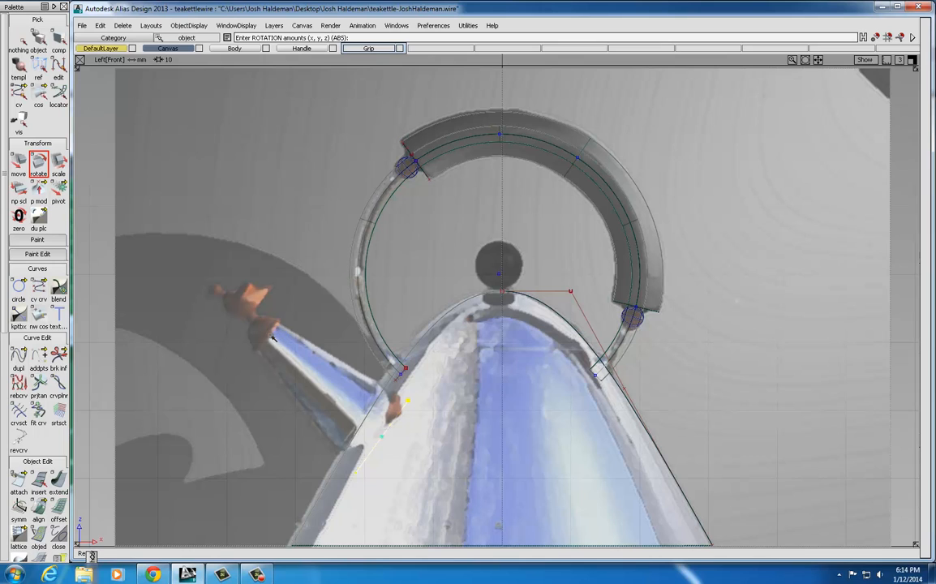
Duplicate the base circle and move the copy to the narrow upper end of the spout
click(99, 25)
mouse_move(111, 160)
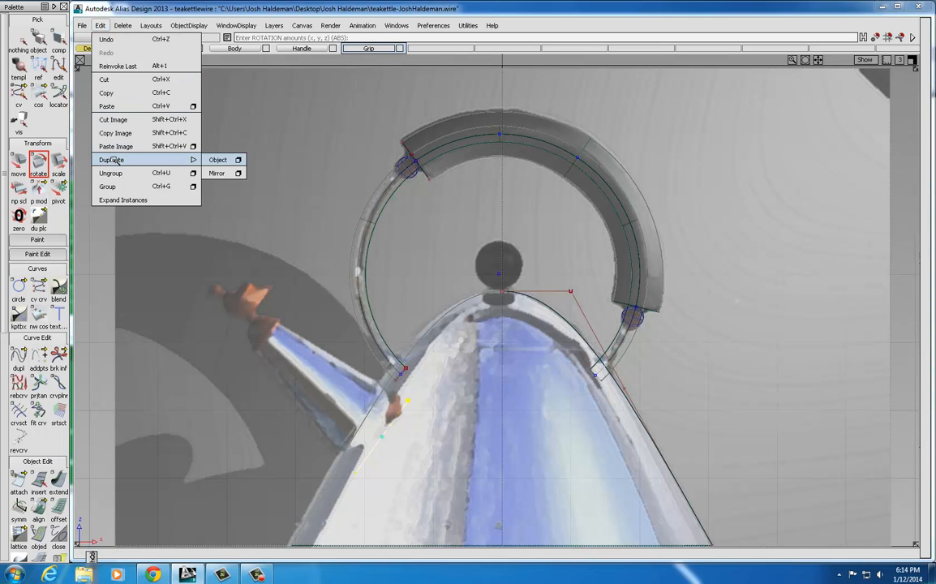
click(215, 160)
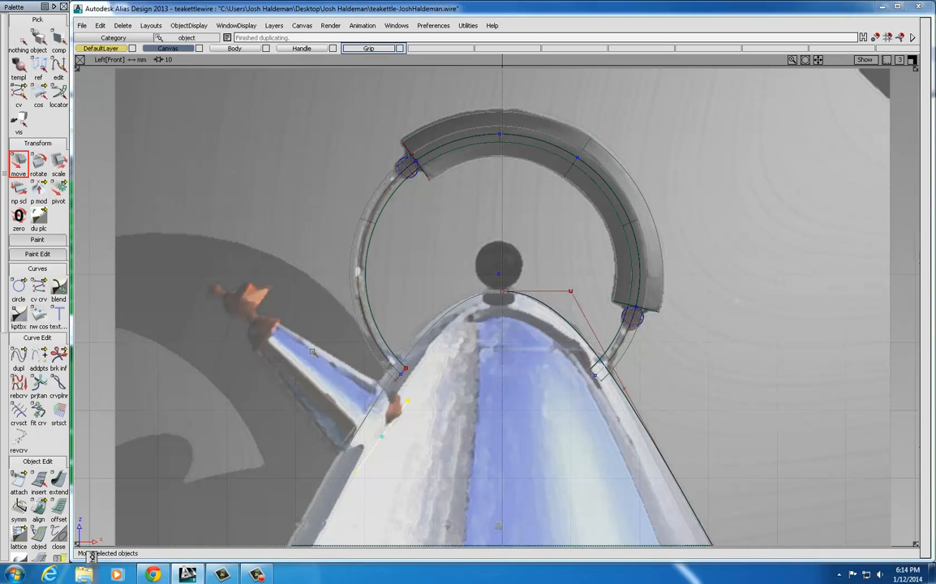
drag(297, 294, 208, 214)
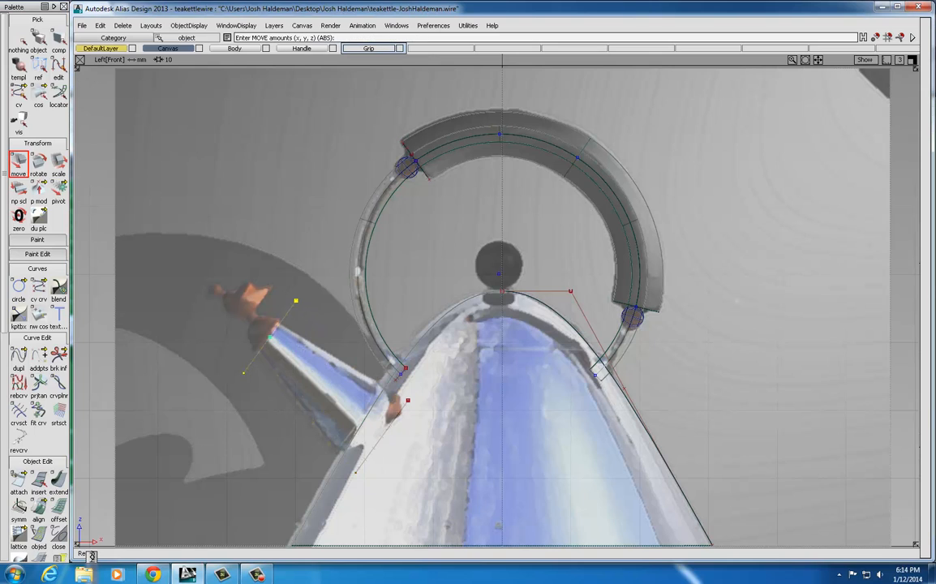
drag(315, 313, 288, 267)
Rotate the duplicated circle slightly around Y and scale it down to match the spout's narrow end in the reference image
click(41, 162)
click(213, 243)
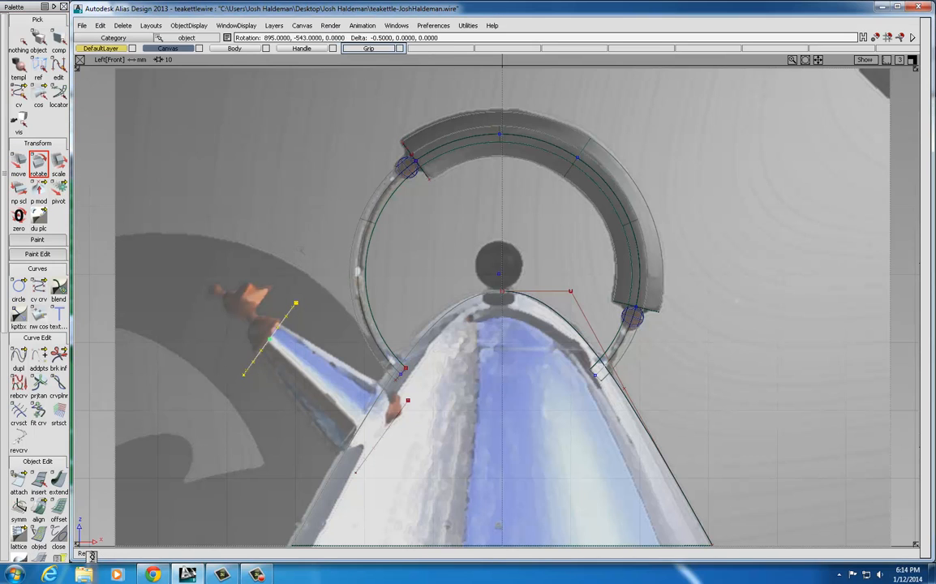
click(100, 26)
click(122, 41)
middle_drag(299, 258, 313, 259)
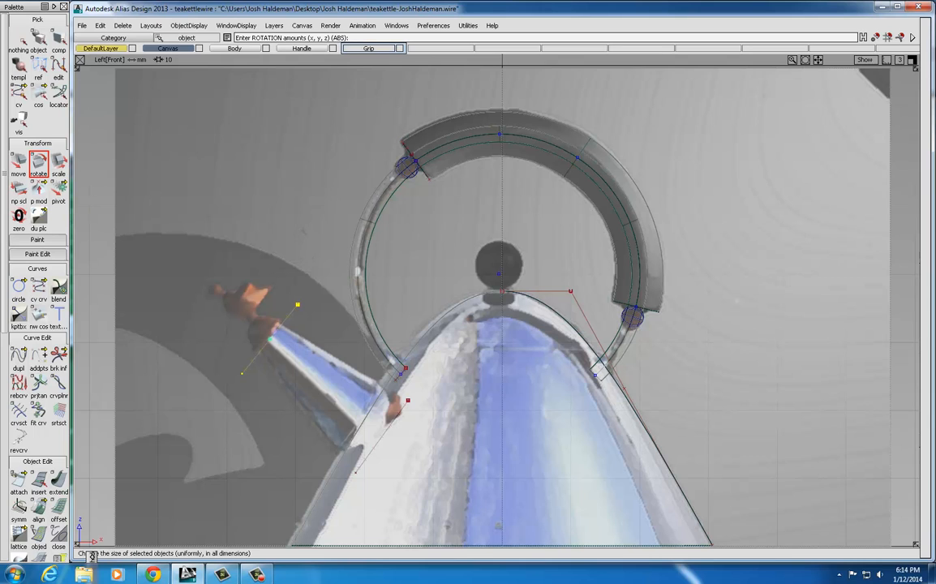
click(60, 163)
drag(311, 234, 260, 282)
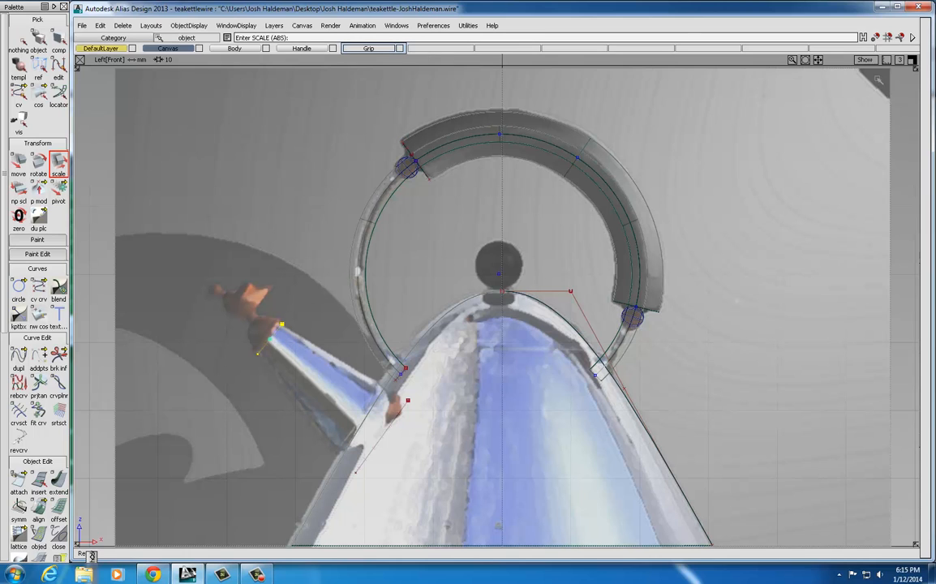
Skin a surface between the small upper circle and the large base circle to form the spout
click(912, 61)
click(913, 61)
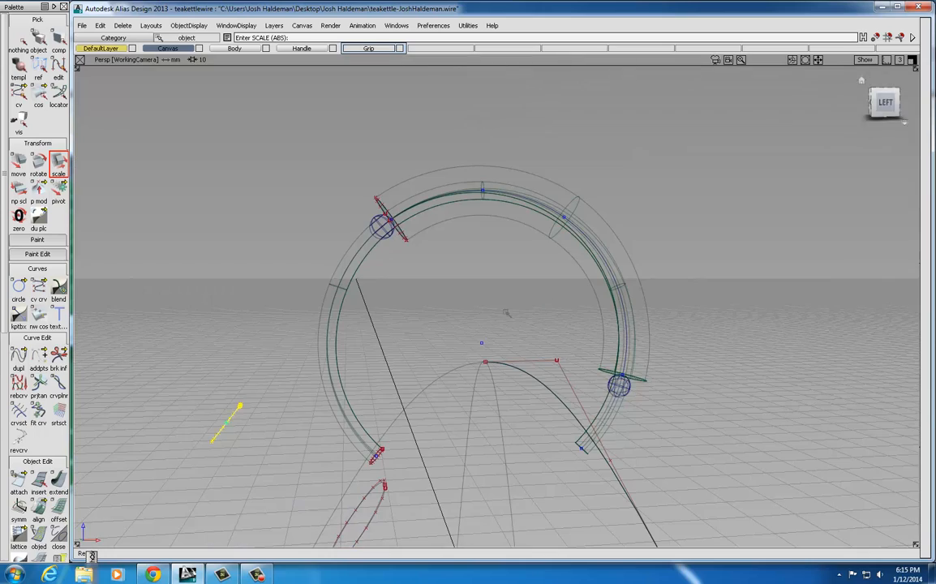
alt+shift+drag(297, 433, 438, 340)
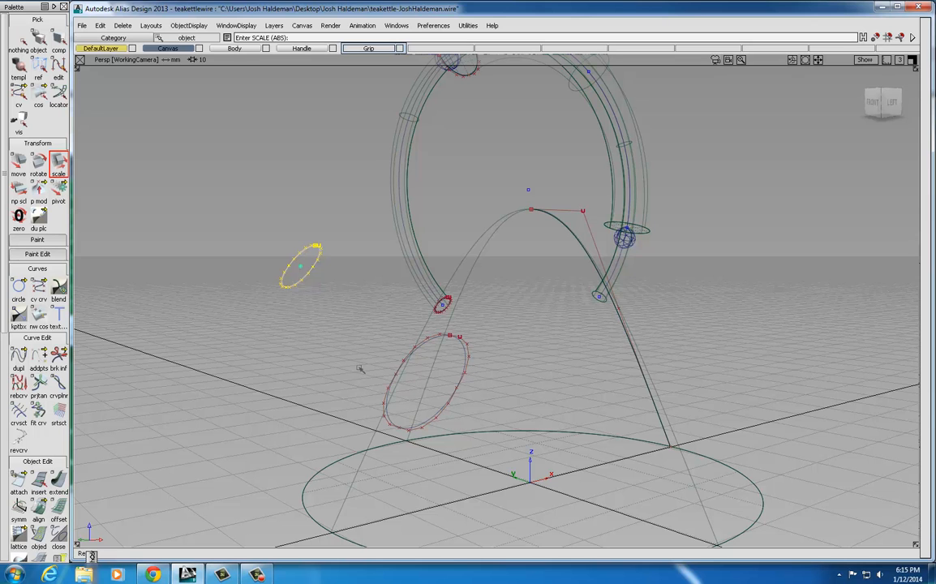
mouse_move(296, 332)
alt+shift+mouse_down()
mouse_move(365, 381)
mouse_move(468, 382)
mouse_move(560, 368)
mouse_move(573, 355)
mouse_move(163, 345)
mouse_move(338, 381)
mouse_move(326, 411)
mouse_move(236, 413)
mouse_move(327, 391)
mouse_move(307, 338)
alt+shift+mouse_up()
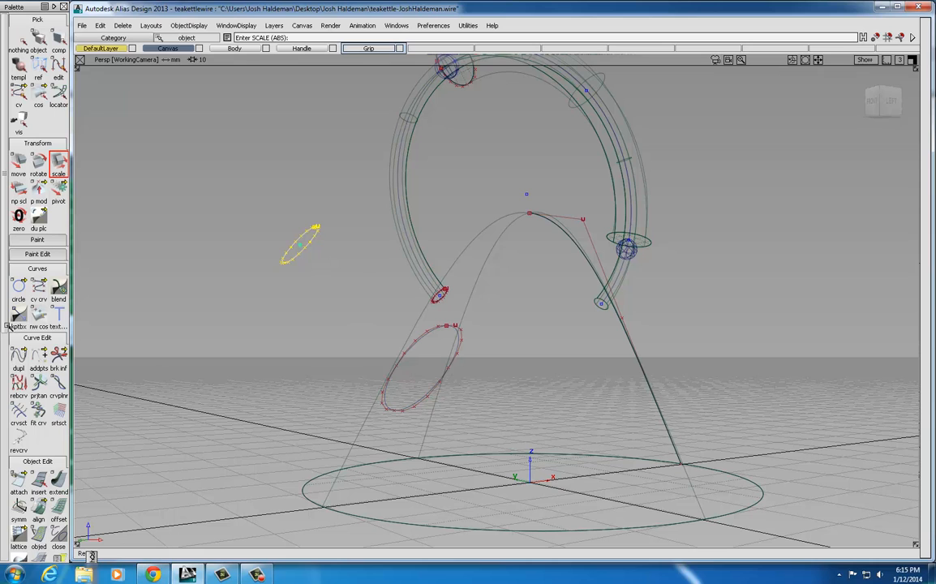
scroll(6, 325, down, 5)
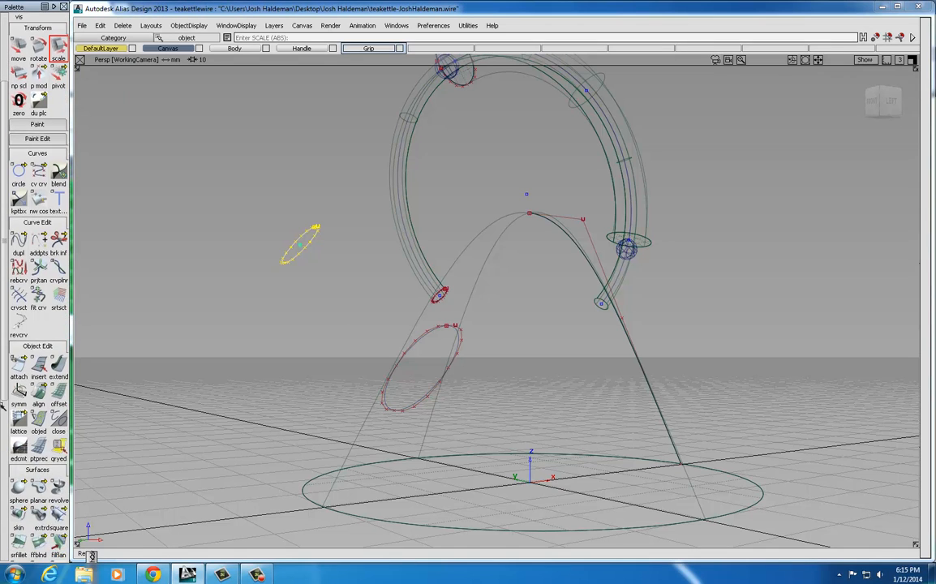
scroll(3, 448, down, 1)
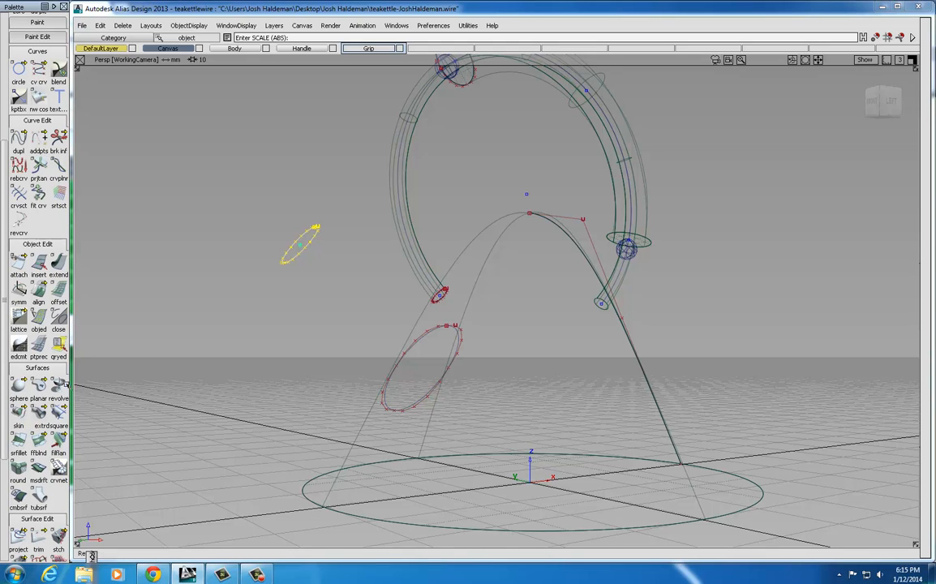
click(19, 412)
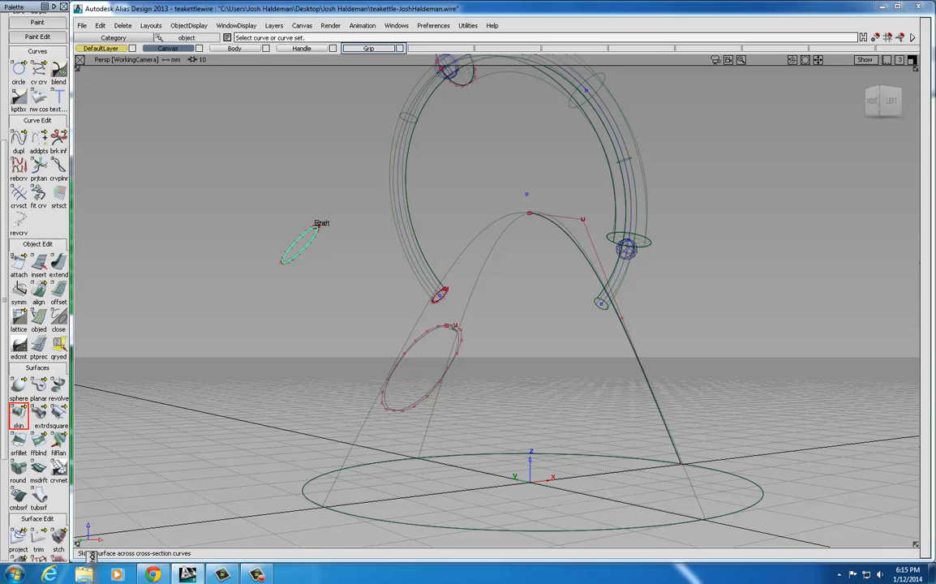
click(448, 327)
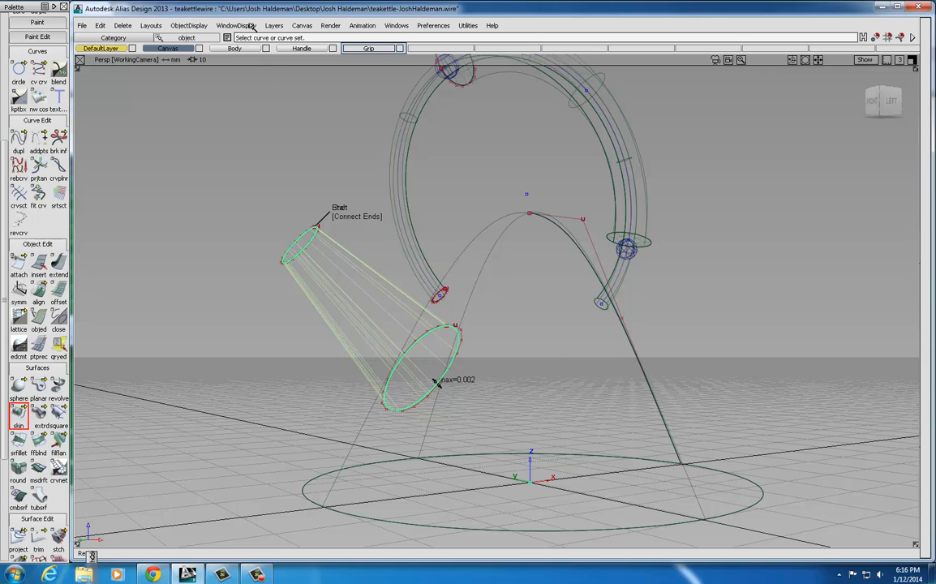
Shade the model and inspect how the skinned spout meets the kettle body, ending in the four-view layout
click(227, 25)
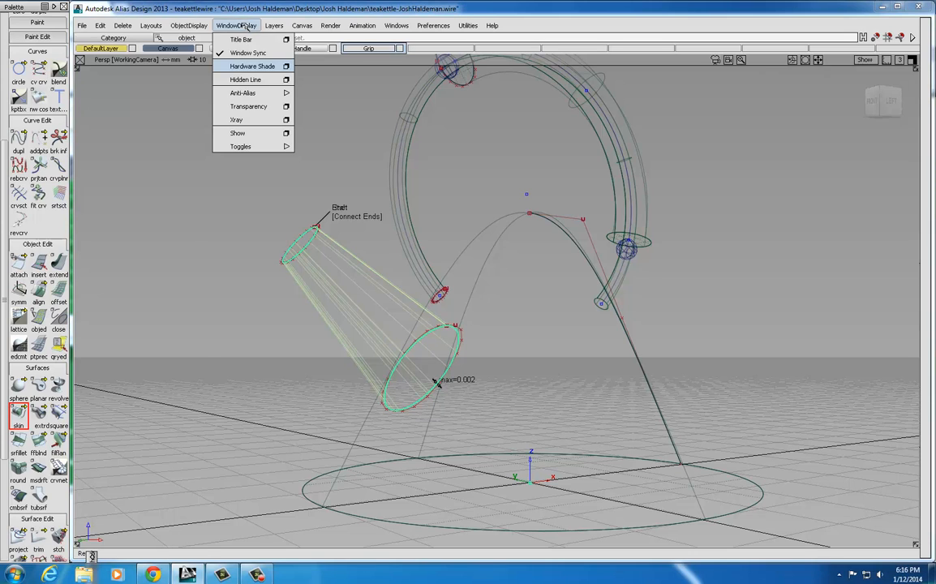
click(252, 64)
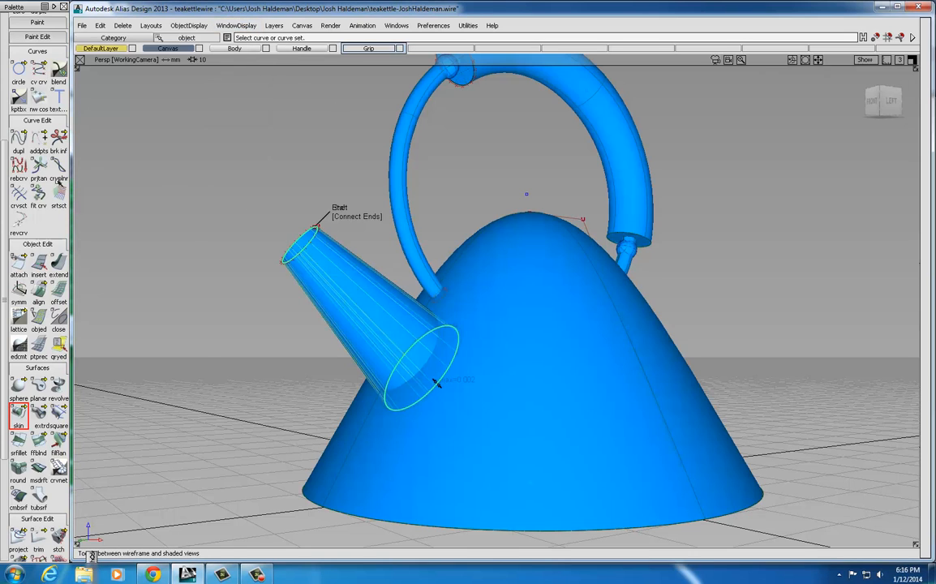
drag(5, 260, 5, 130)
click(20, 41)
click(39, 42)
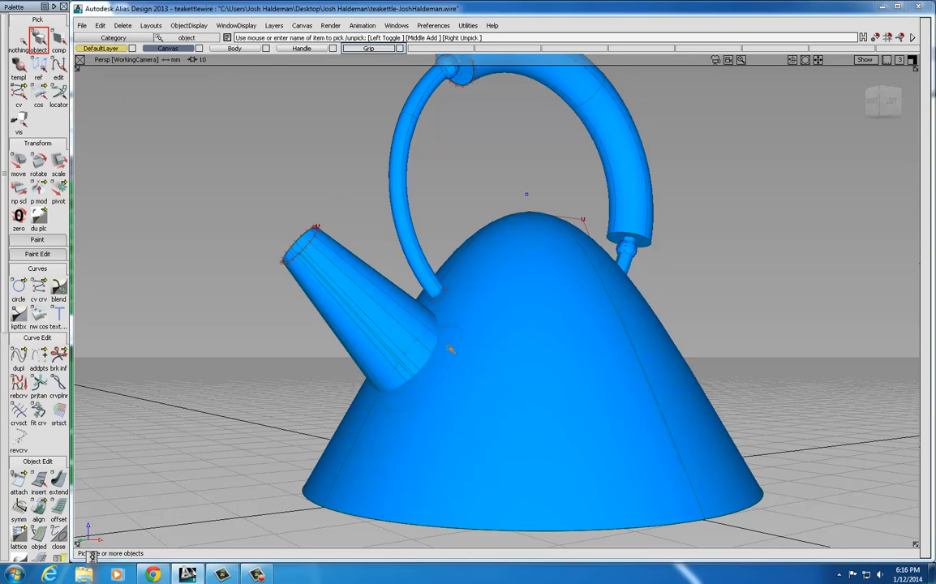
alt+shift+drag(255, 294, 269, 322)
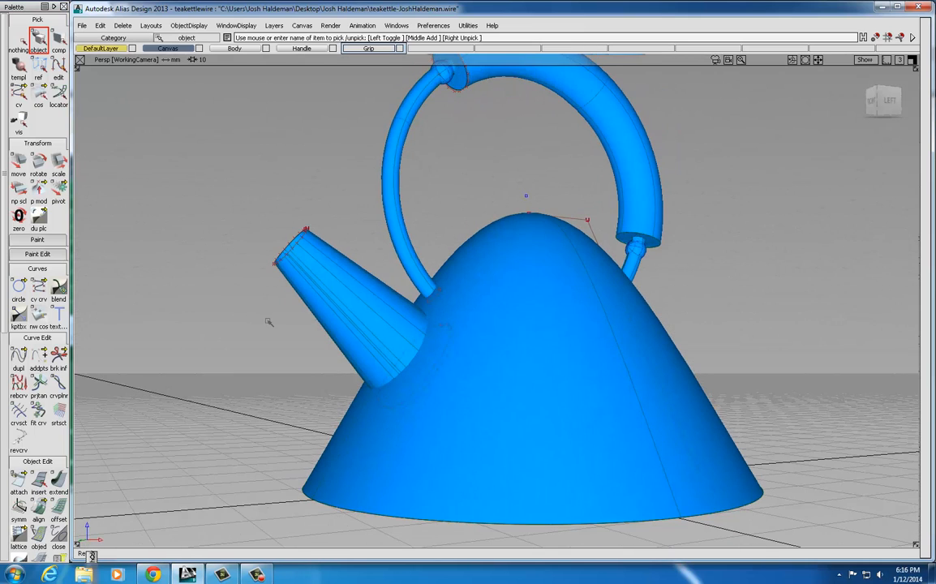
click(913, 61)
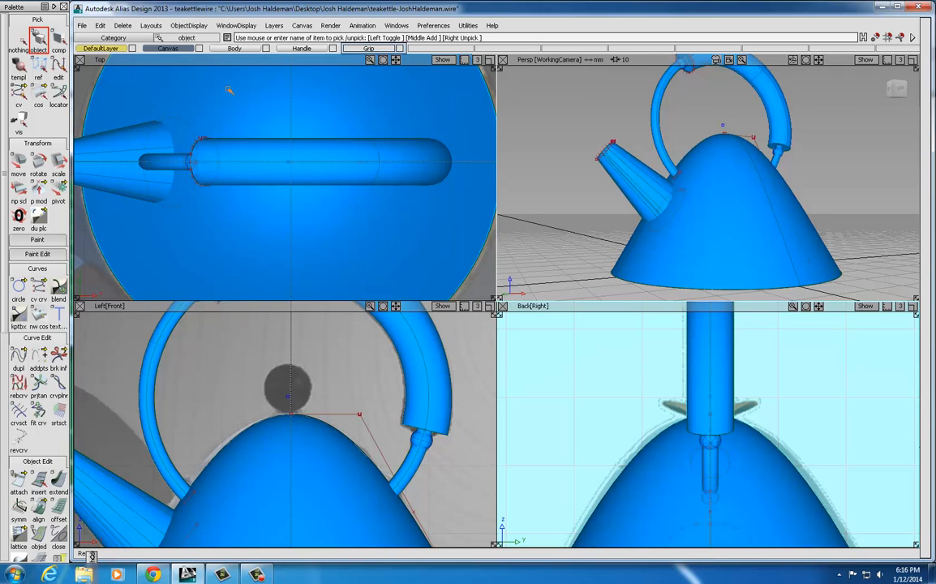
Pick the spout's skin surface together with its end circles, returning the views to wireframe display
click(19, 43)
click(37, 43)
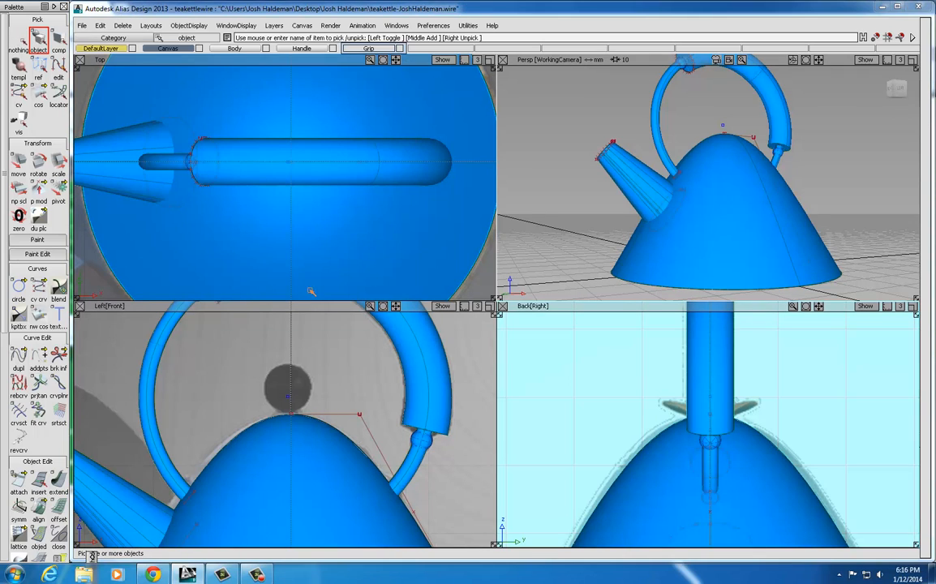
click(622, 167)
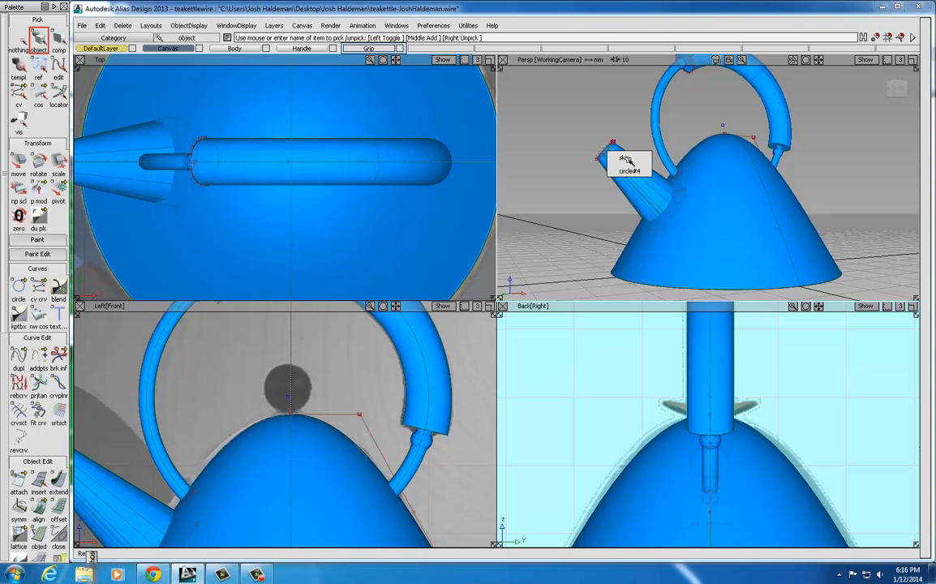
click(632, 160)
click(685, 204)
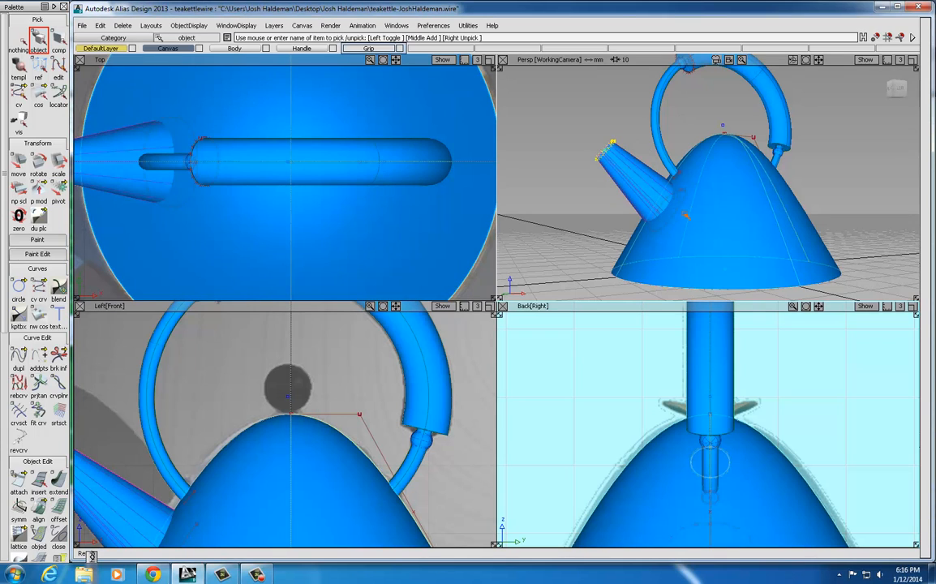
click(673, 215)
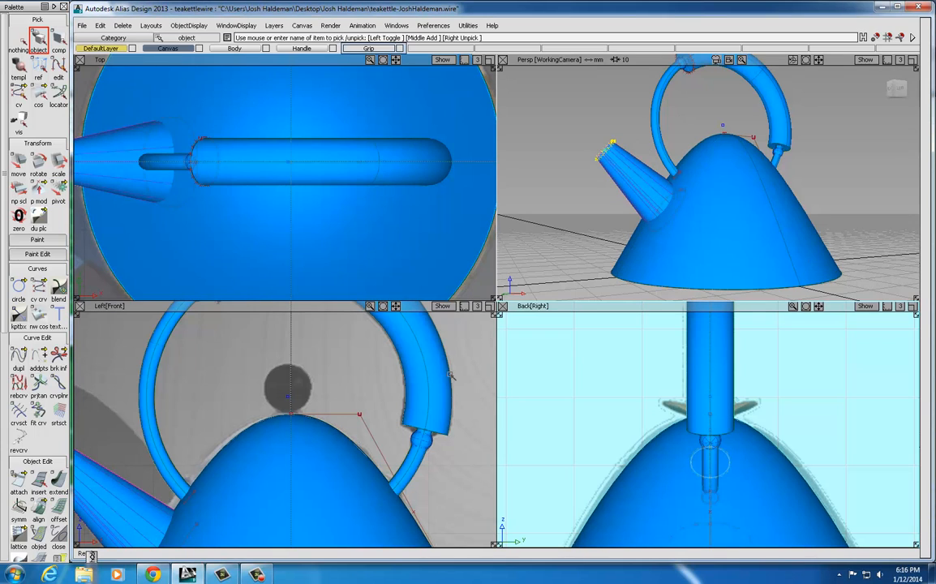
click(239, 28)
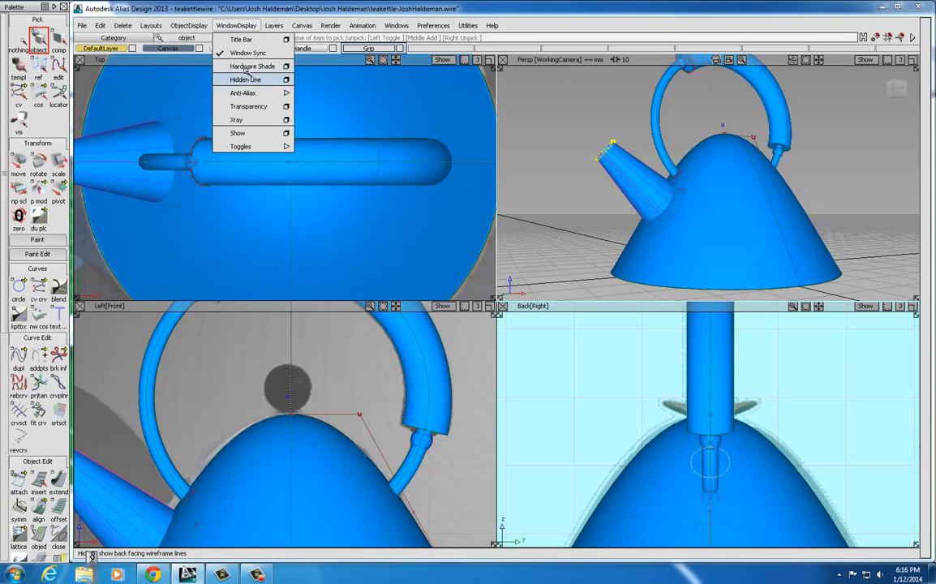
click(243, 66)
click(681, 203)
click(703, 226)
click(704, 225)
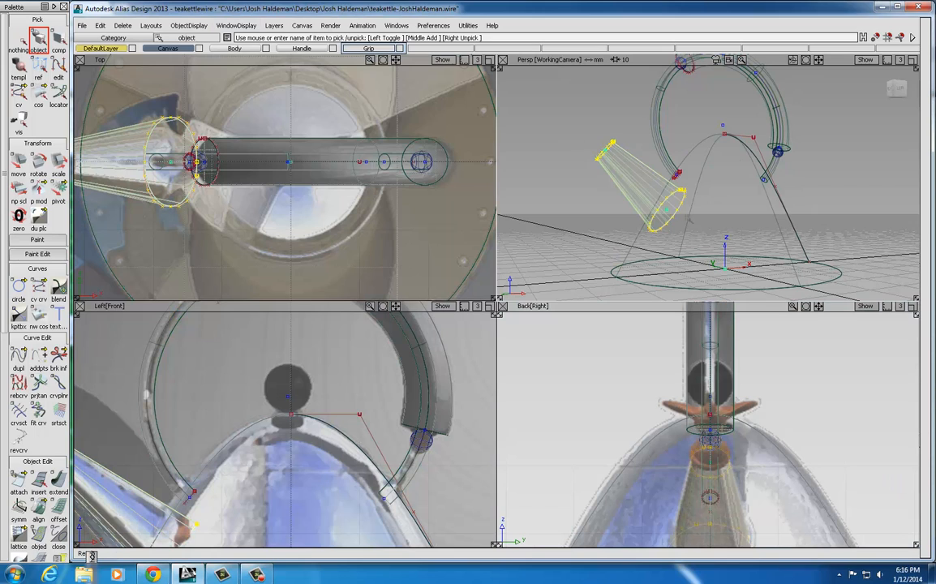
Assign the picked spout geometry to the Body layer and save the file
right_click(234, 50)
click(227, 99)
click(82, 25)
click(96, 92)
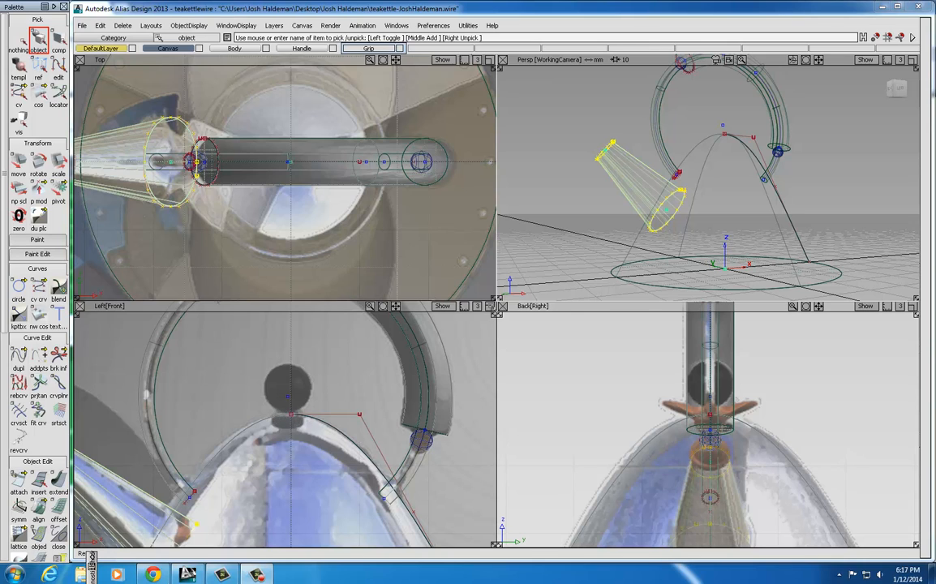
Place a cylinder primitive at the top of the kettle body in the Left view, snapped to the profile curve's end at 0, 0, 37.5152
click(489, 306)
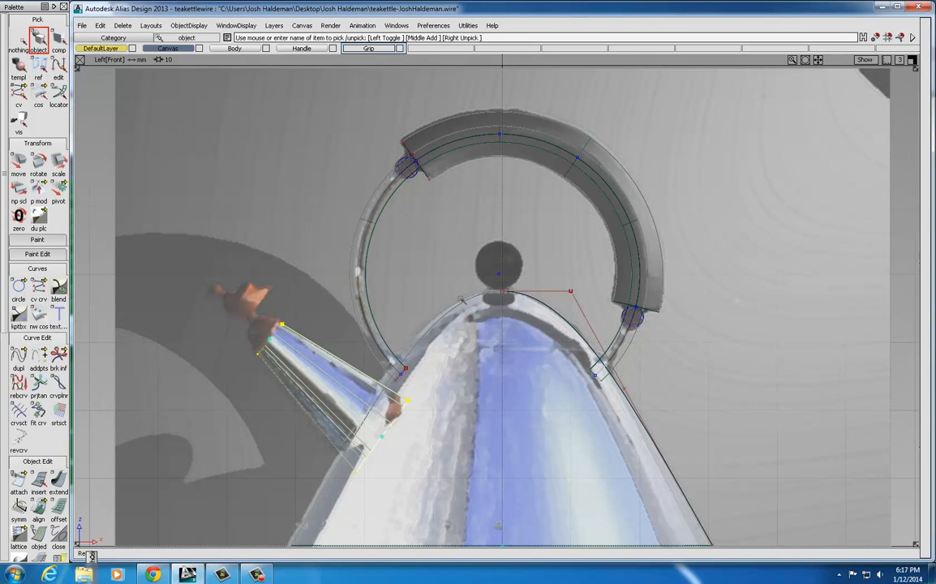
key(shift+alt)
alt+shift+right_drag(503, 304, 479, 282)
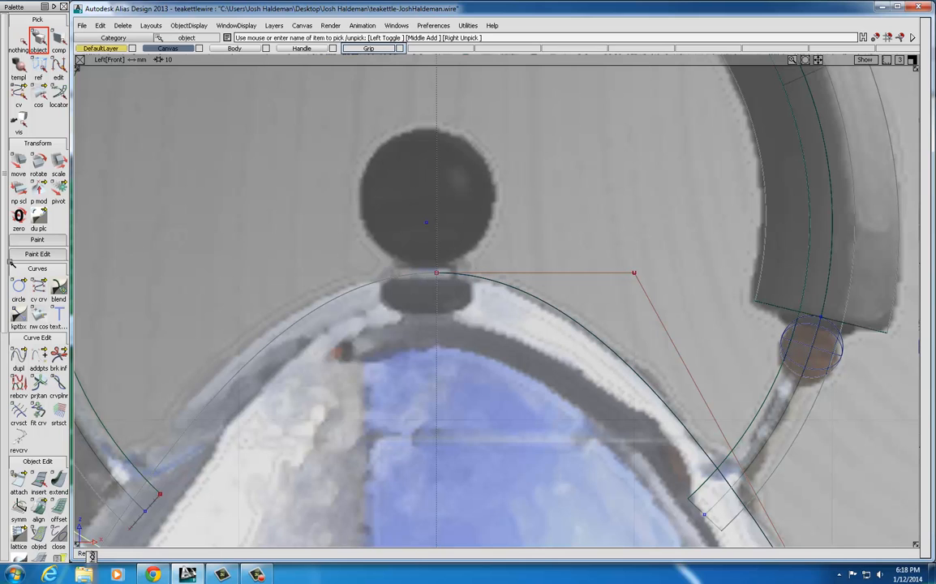
drag(5, 234, 4, 417)
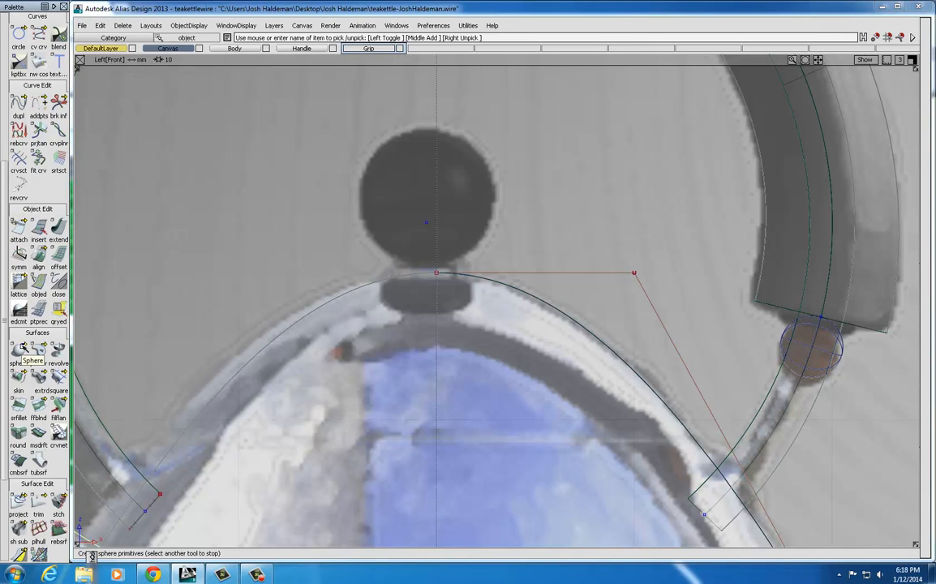
drag(23, 350, 80, 352)
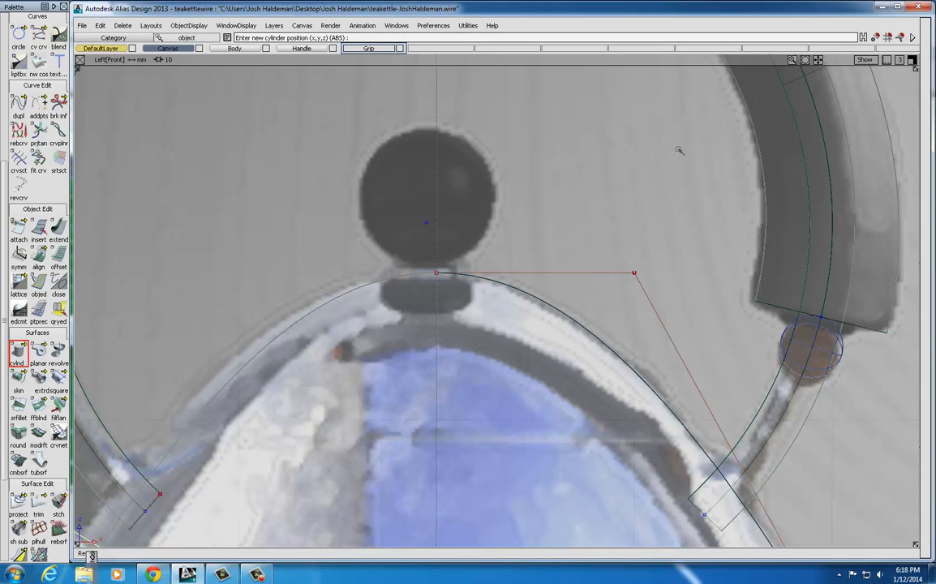
click(900, 37)
drag(507, 285, 438, 272)
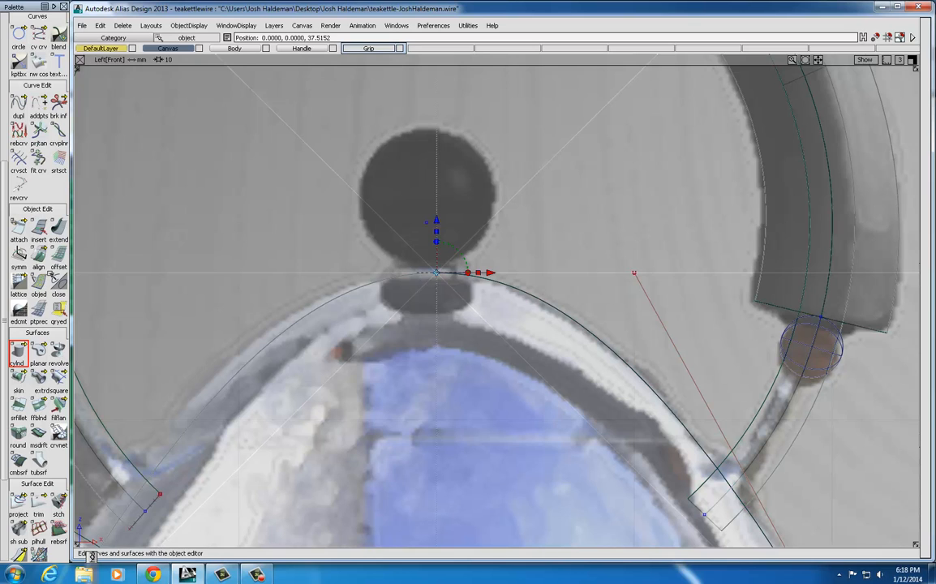
Scale the cylinder up uniformly to about the width of the knob's neck and rotate it 90° around X
scroll(55, 154, up, 10)
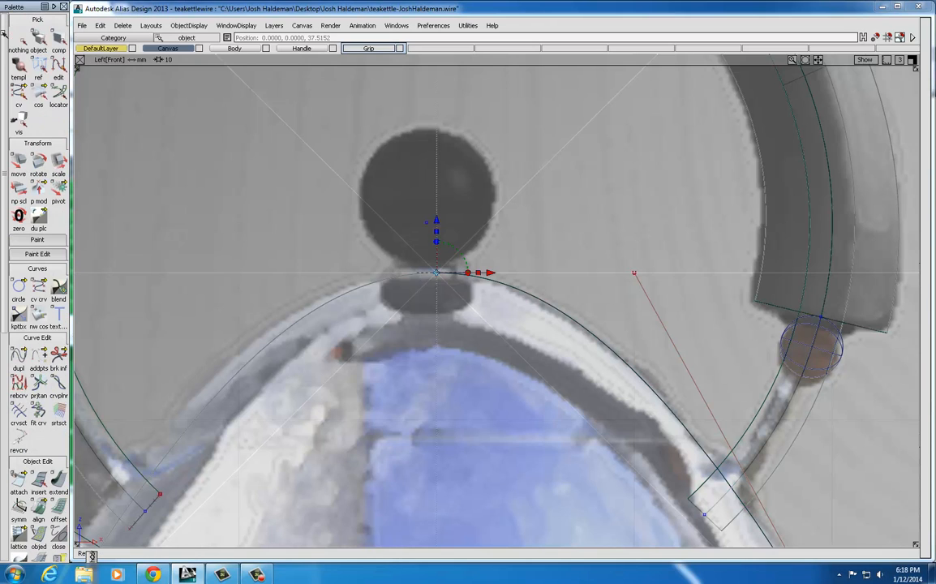
click(59, 161)
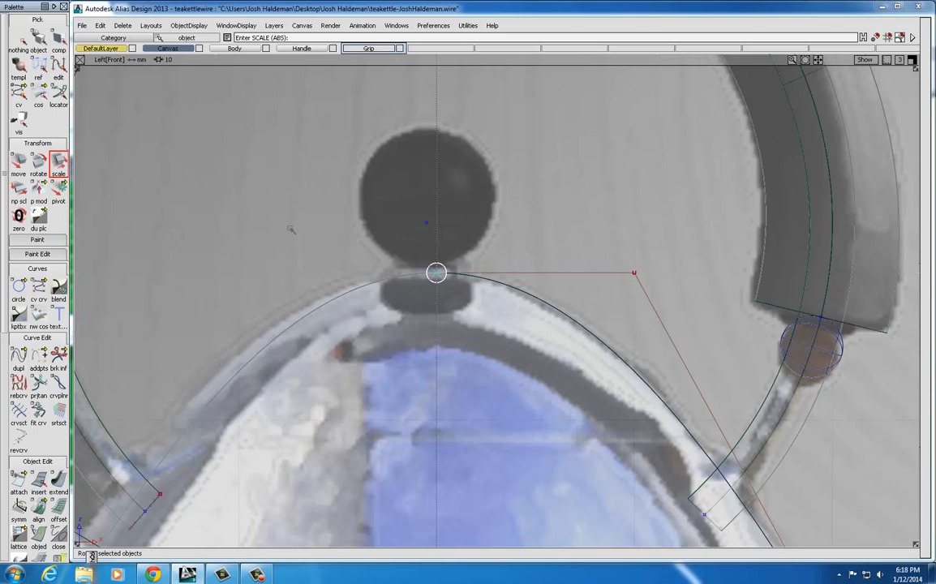
drag(293, 200, 338, 197)
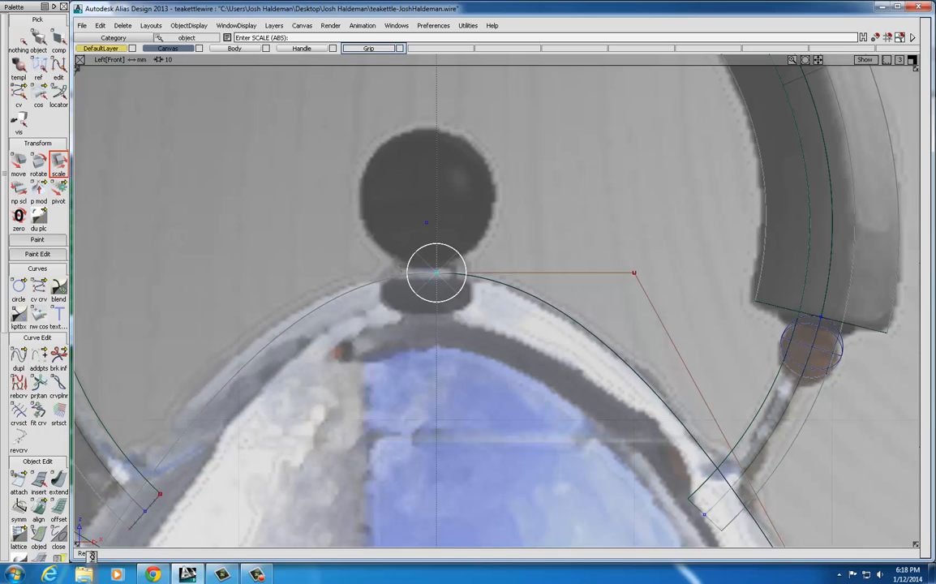
drag(345, 262, 350, 263)
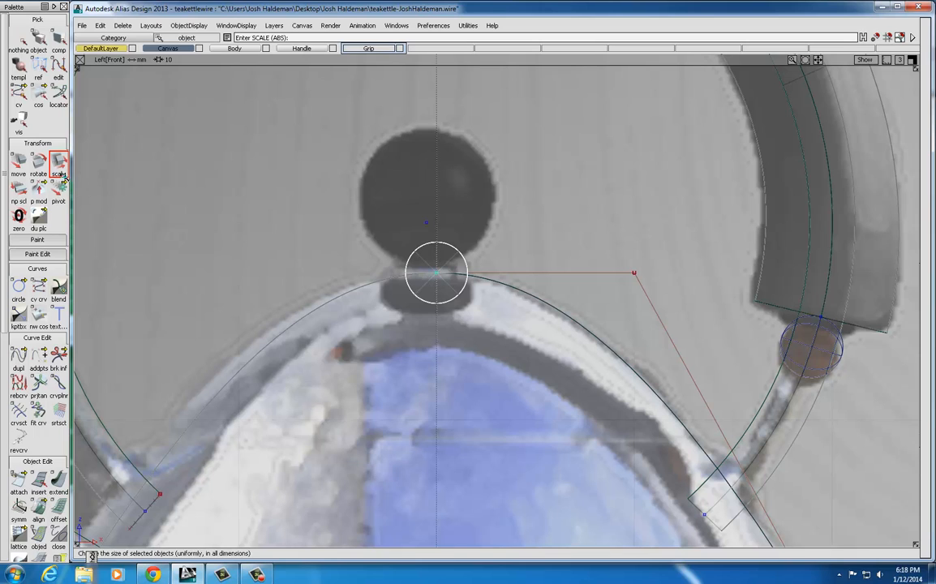
click(38, 165)
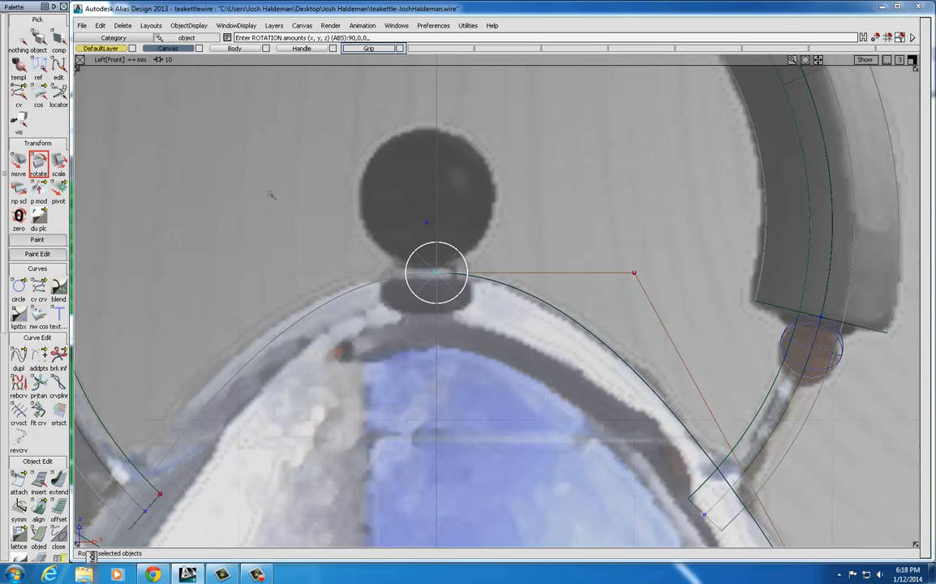
key(Return)
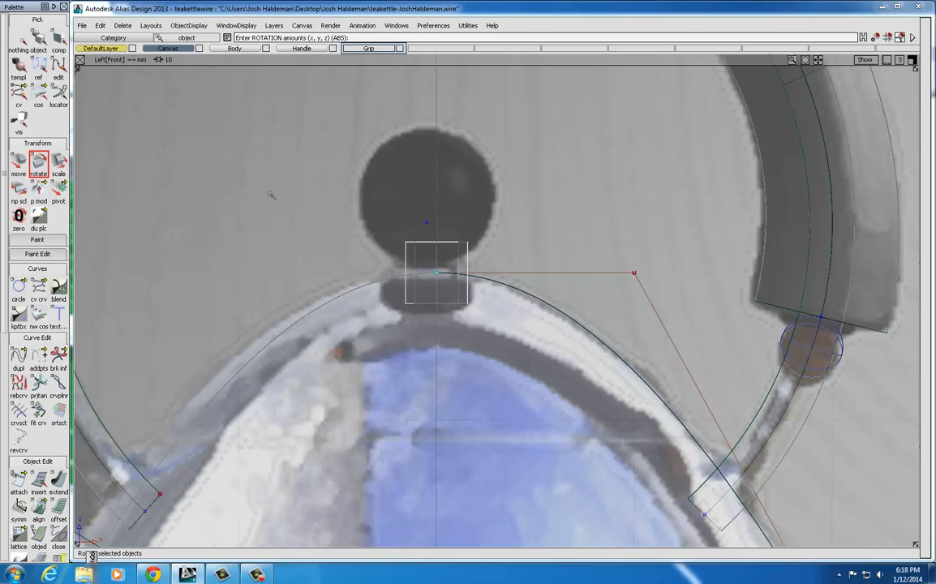
Try scaling the upright cylinder along single axes and uniformly, undoing each trial
click(58, 166)
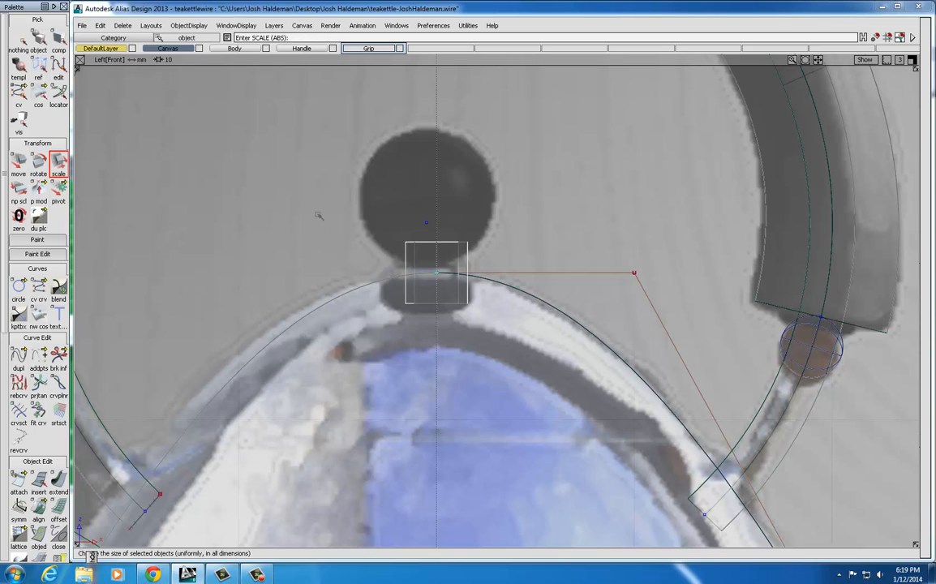
right_drag(317, 208, 316, 220)
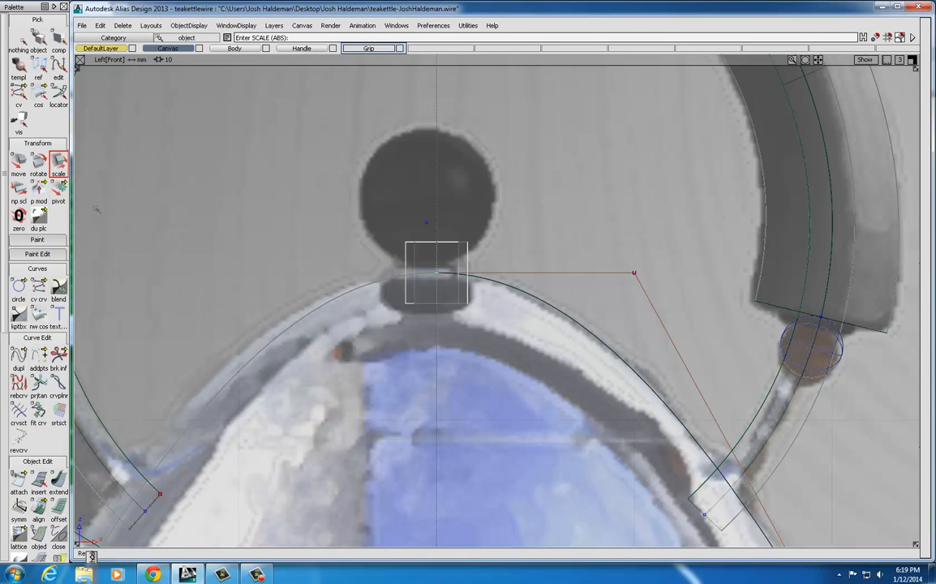
click(99, 25)
click(106, 39)
drag(313, 225, 313, 203)
click(100, 26)
click(106, 39)
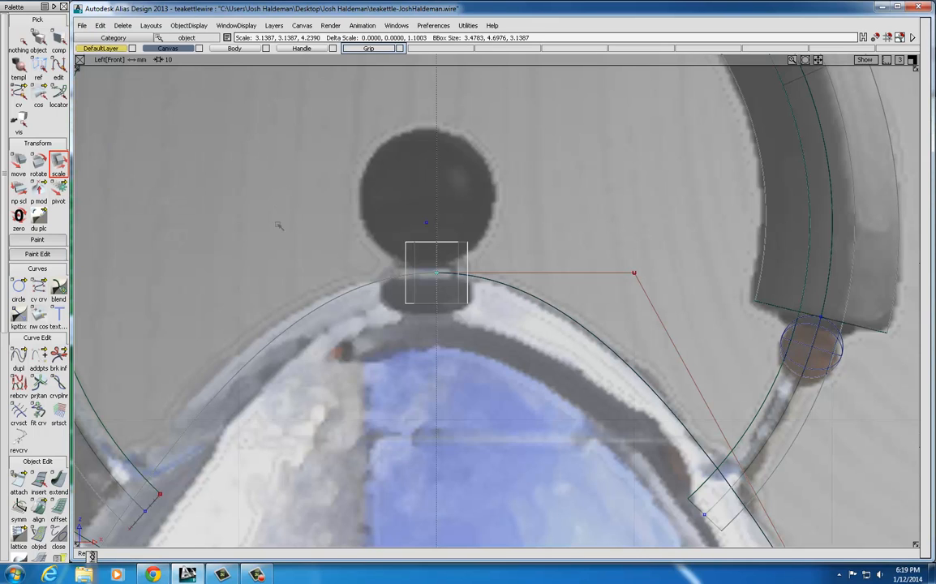
click(100, 25)
click(109, 39)
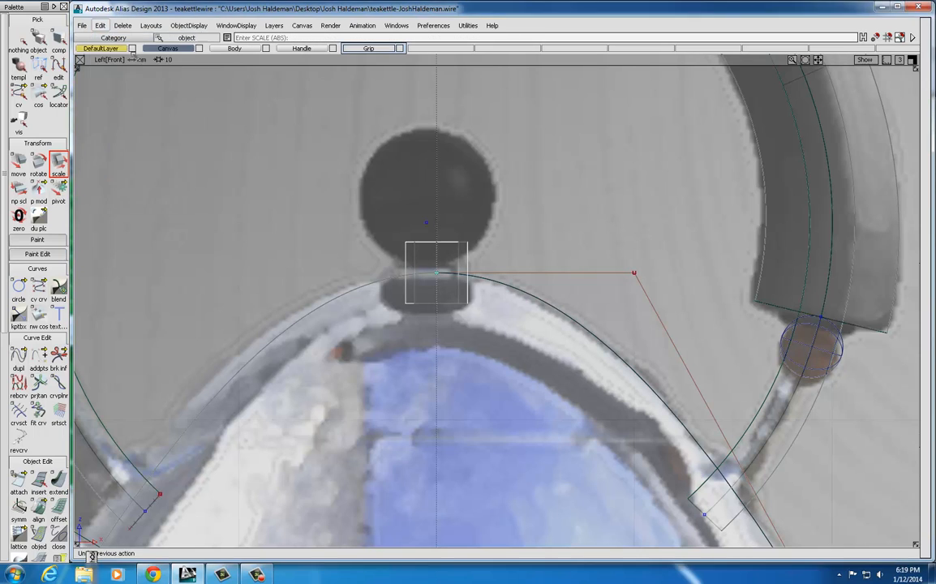
mouse_move(272, 189)
mouse_down()
mouse_move(273, 216)
mouse_move(272, 199)
mouse_up()
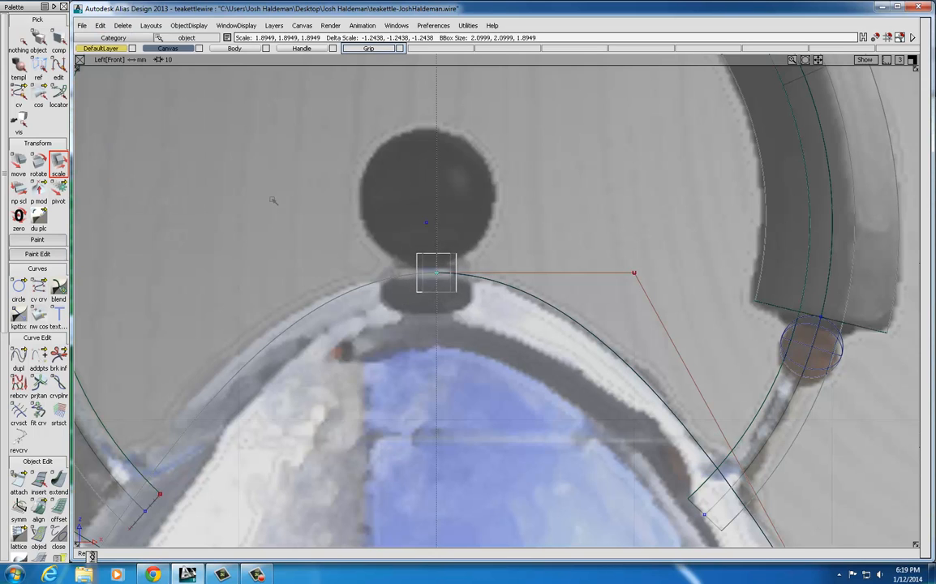
click(99, 25)
click(109, 38)
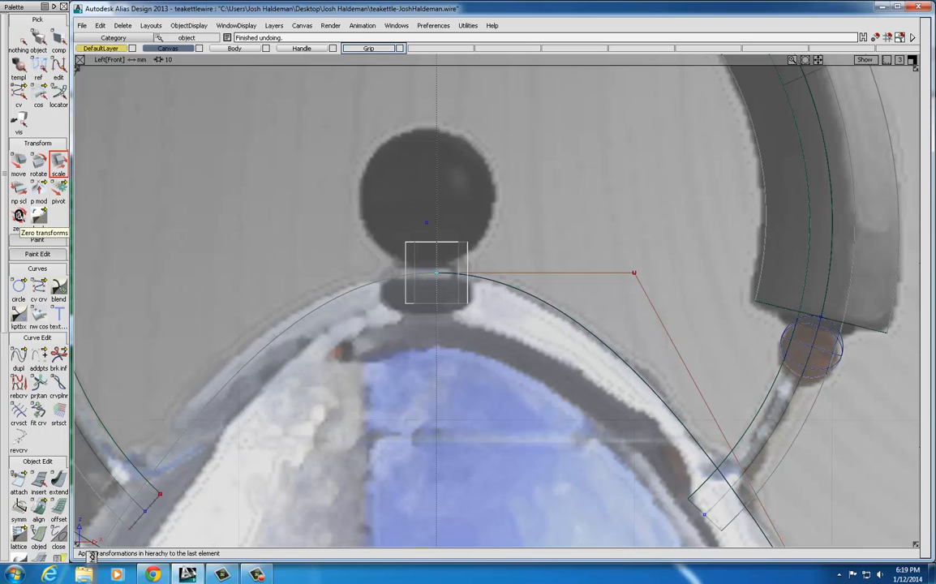
Zero the cylinder's transforms and scale it down vertically into a thin disc between the knob and the body
click(19, 216)
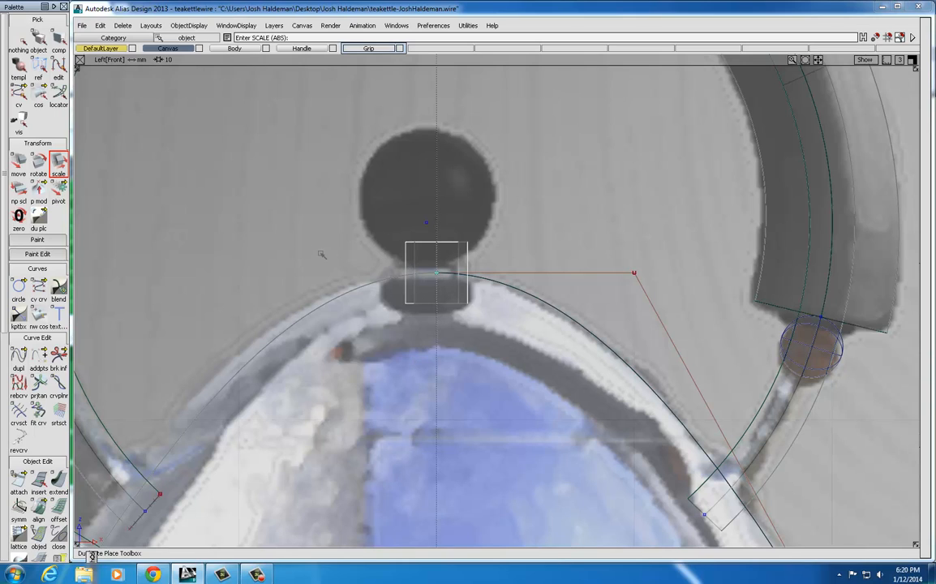
right_drag(318, 245, 320, 307)
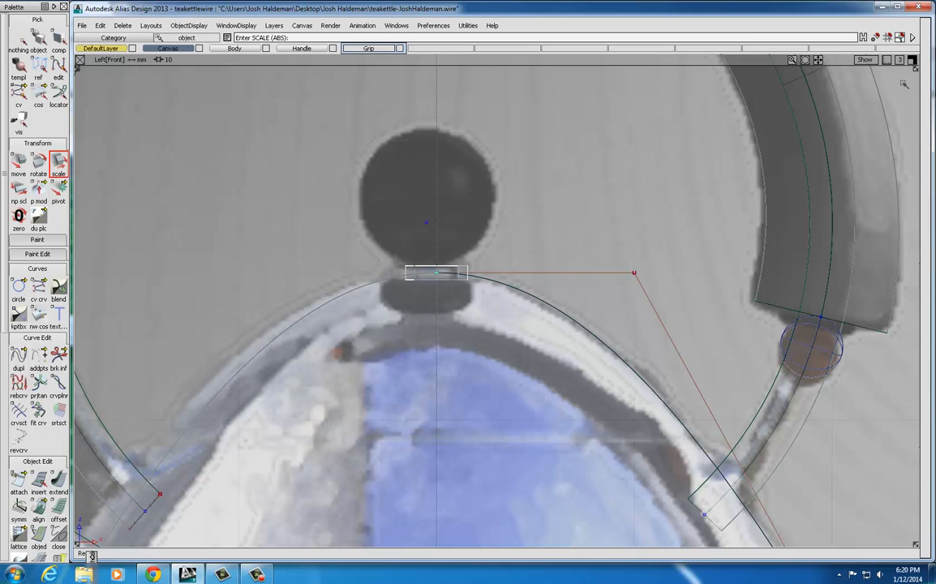
Examine the flattened cylinder up close in the perspective view, checking its shape and position at the top of the body
click(912, 60)
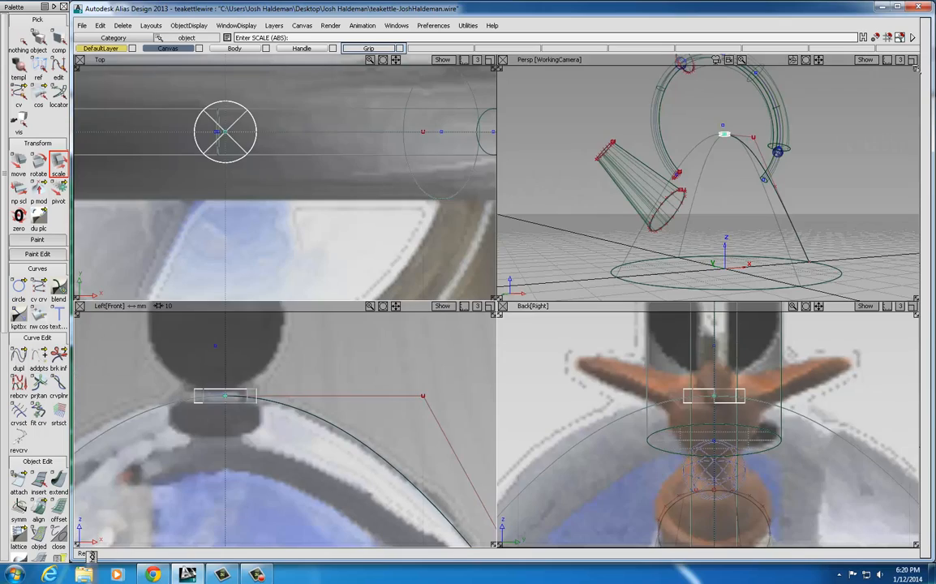
click(913, 61)
alt+shift+drag(483, 173, 573, 312)
alt+shift+right_drag(573, 312, 643, 296)
alt+shift+middle_drag(643, 294, 561, 241)
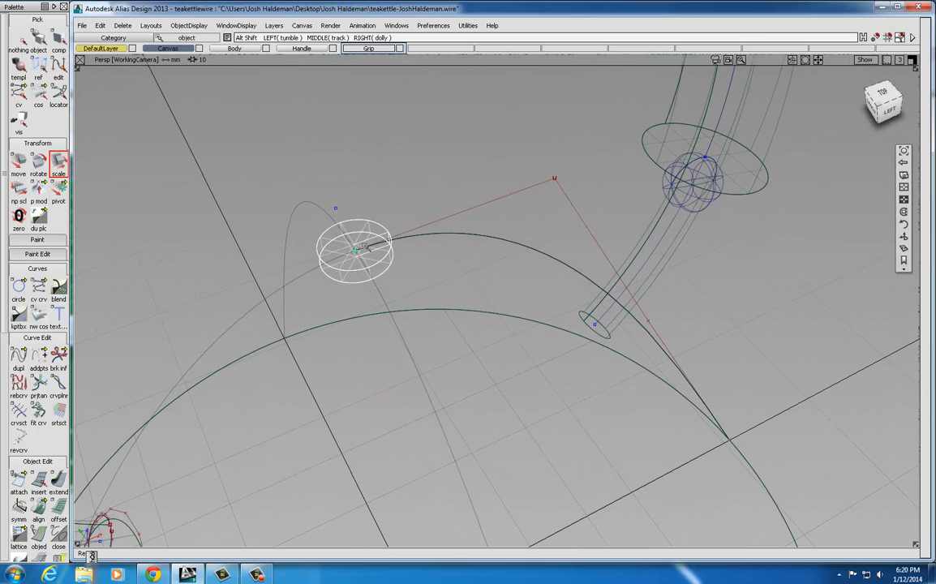
alt+shift+click(429, 265)
alt+shift+click(372, 263)
alt+shift+right_drag(396, 251, 451, 249)
alt+shift+middle_drag(580, 239, 713, 254)
alt+shift+middle_drag(548, 213, 592, 221)
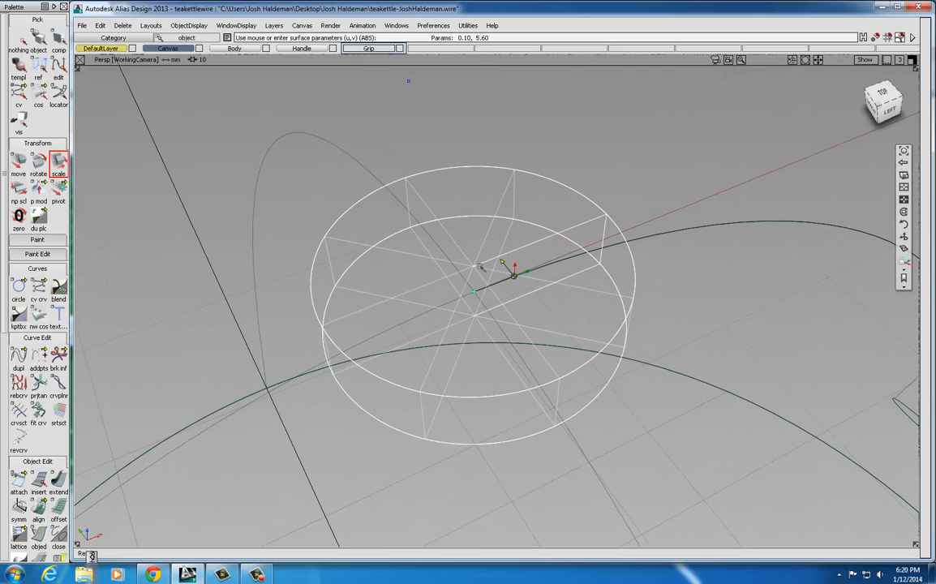
click(479, 264)
alt+shift+middle_drag(560, 222, 614, 232)
alt+shift+drag(569, 292, 533, 259)
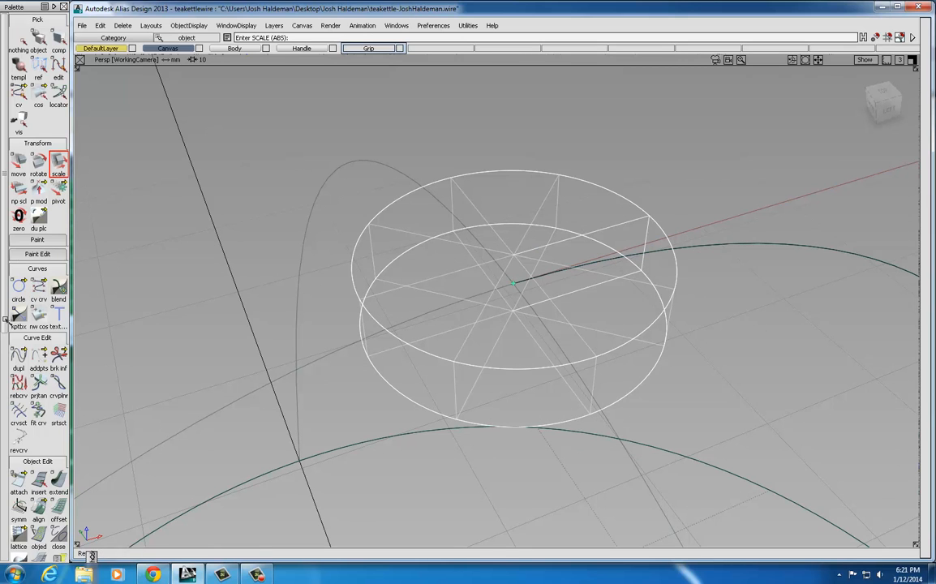
Place a sphere primitive at the centre of the flattened cylinder's top face and scale it down uniformly
scroll(3, 397, down, 1)
scroll(3, 397, down, 8)
click(18, 323)
drag(25, 319, 39, 321)
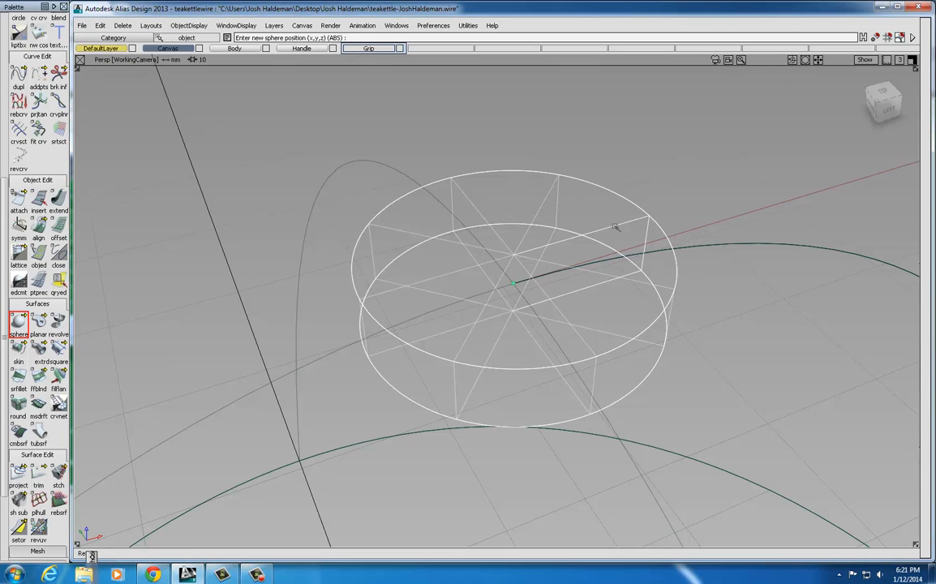
click(575, 236)
drag(539, 241, 492, 256)
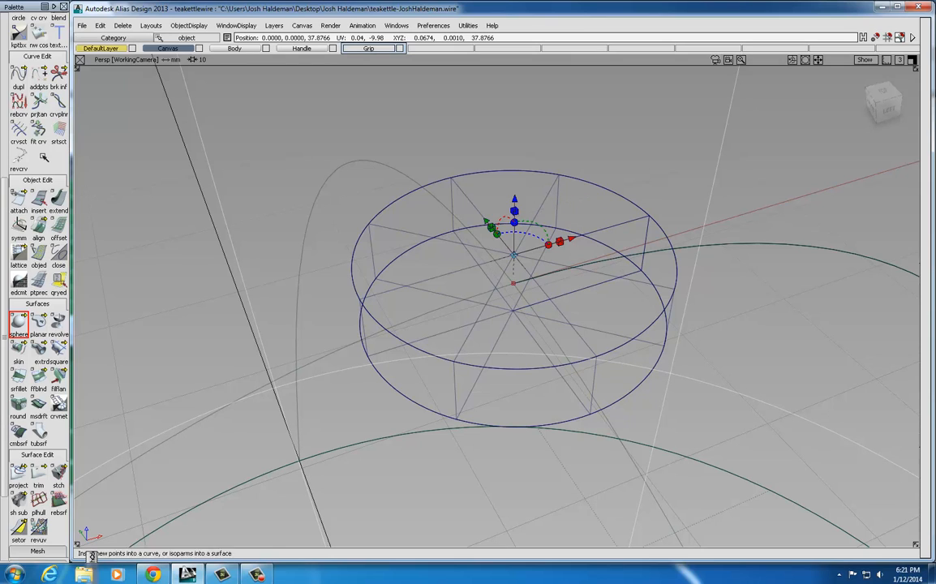
click(5, 151)
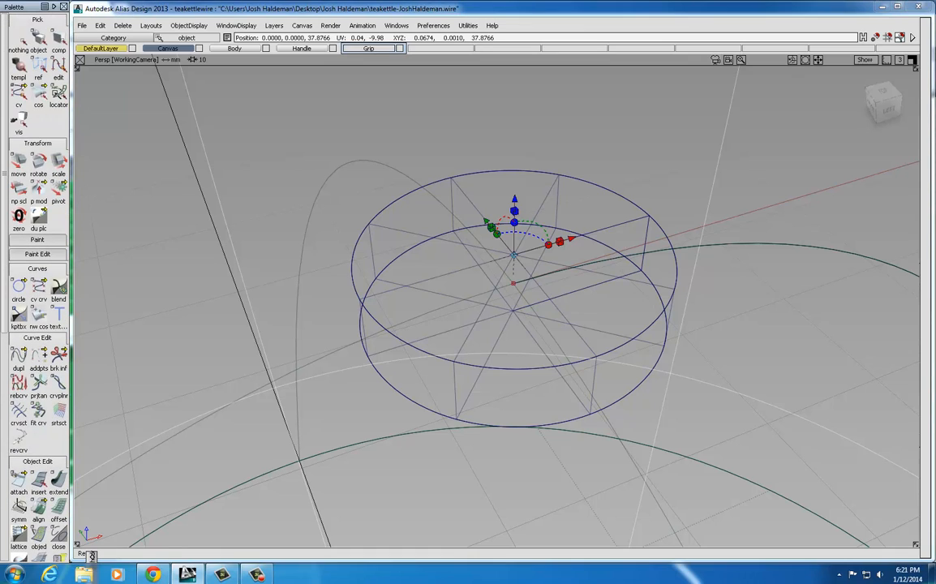
click(59, 165)
key(ctrl+z)
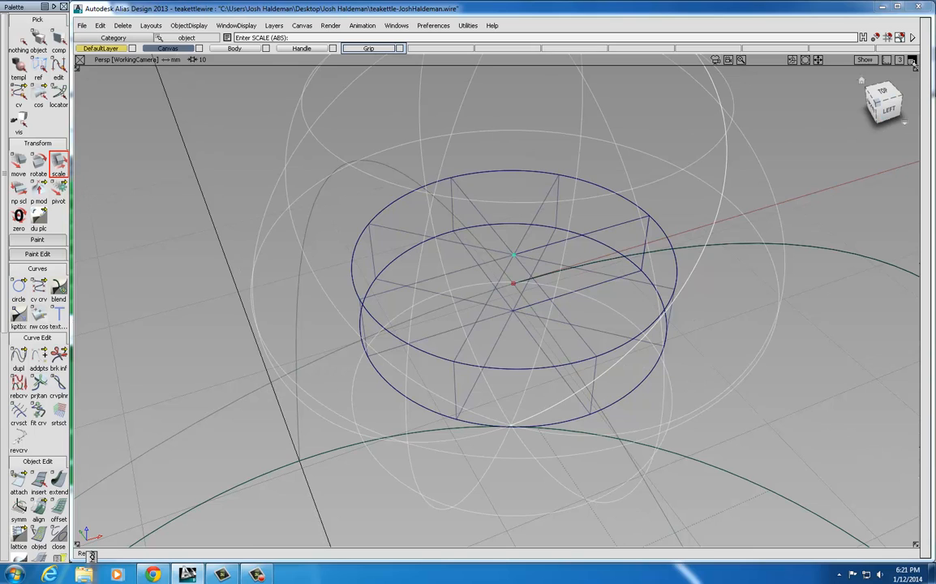
Move the sphere's pivot to its lowest point
click(912, 61)
click(490, 306)
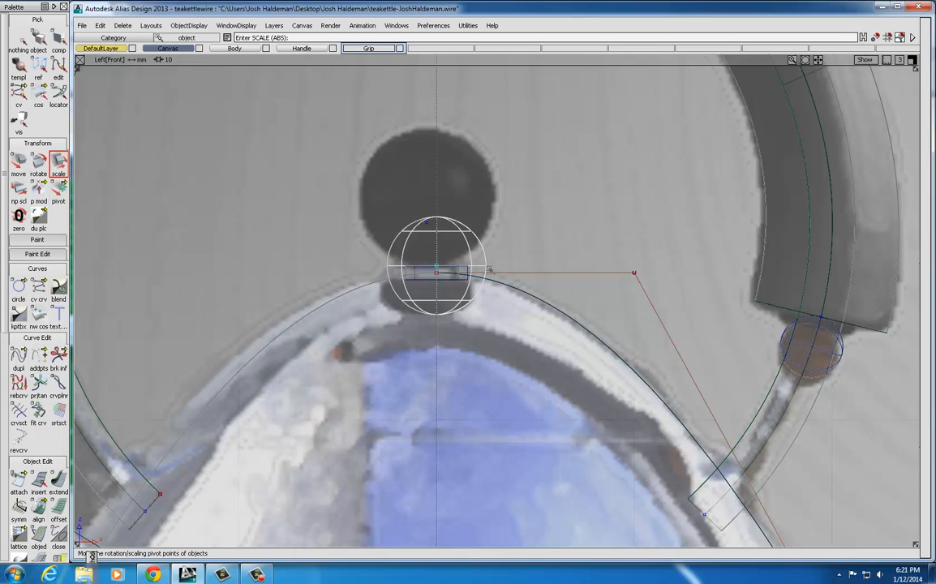
scroll(549, 245, up, 3)
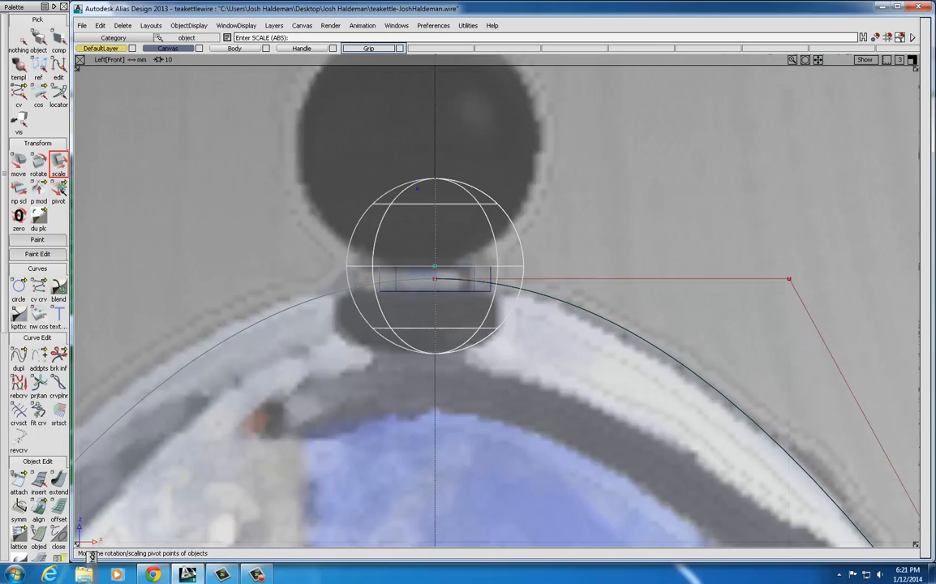
click(58, 189)
ctrl+alt+drag(436, 243, 436, 395)
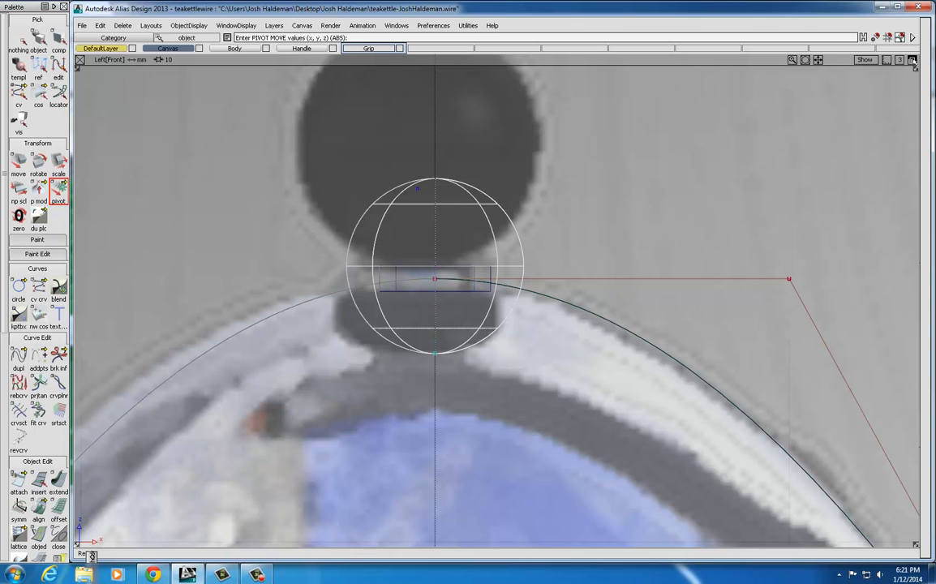
Move the sphere up so its lowest point snaps onto the centre of the disc's top face
click(912, 61)
click(912, 61)
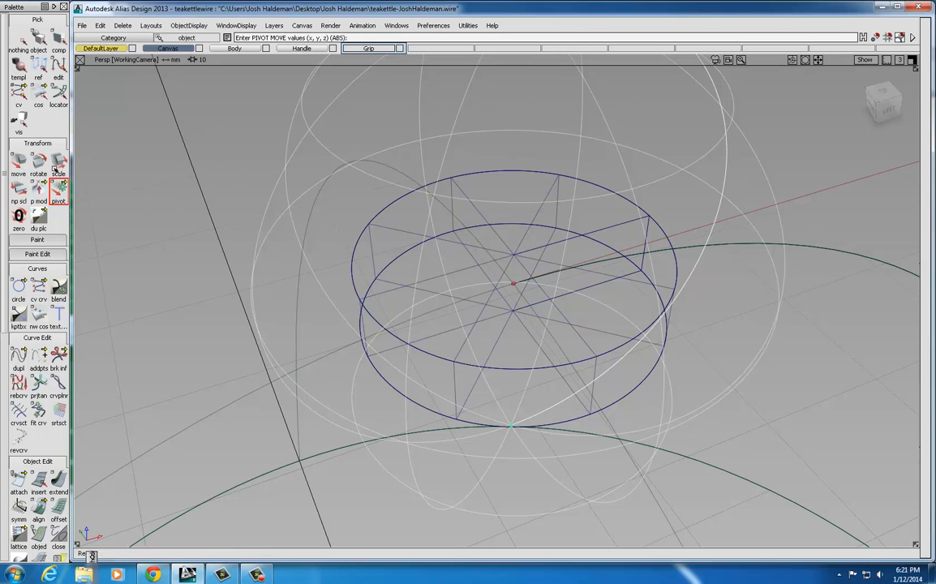
click(17, 162)
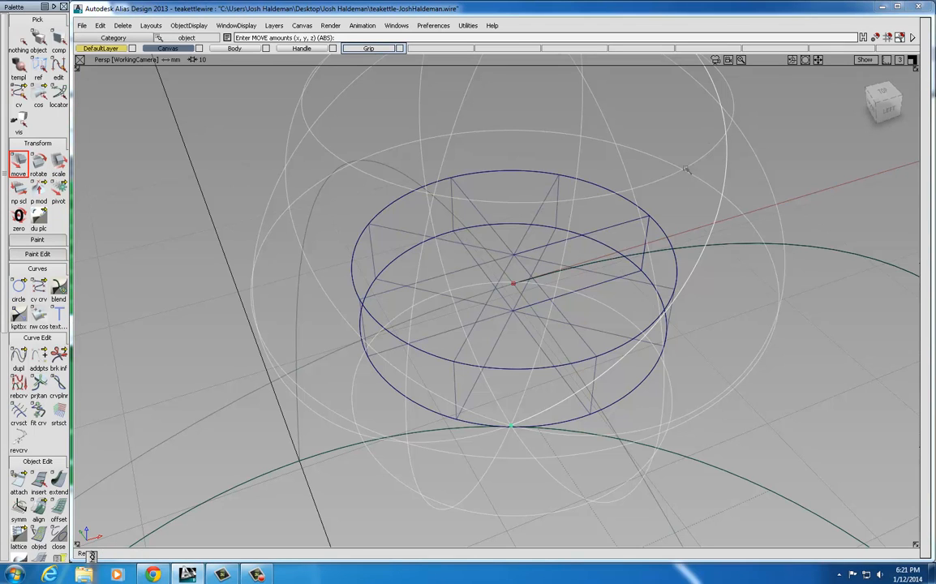
ctrl+alt+drag(629, 223, 480, 264)
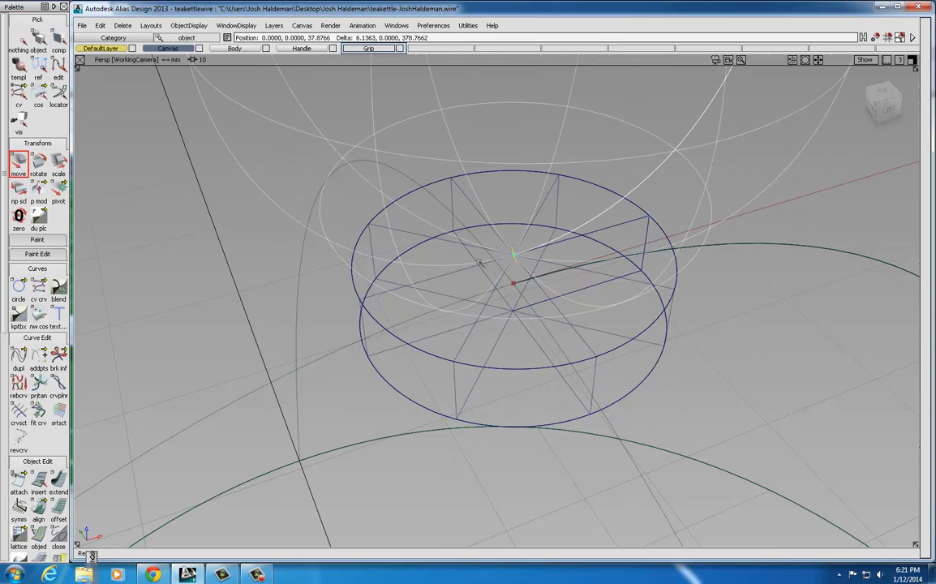
Scale the sphere up uniformly to match the knob in the reference image and save the file
click(913, 61)
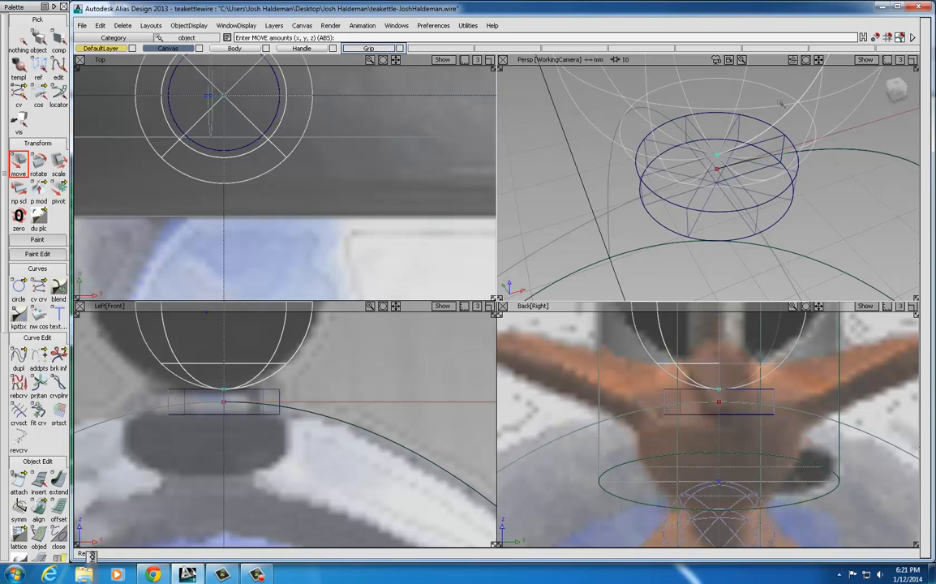
click(491, 306)
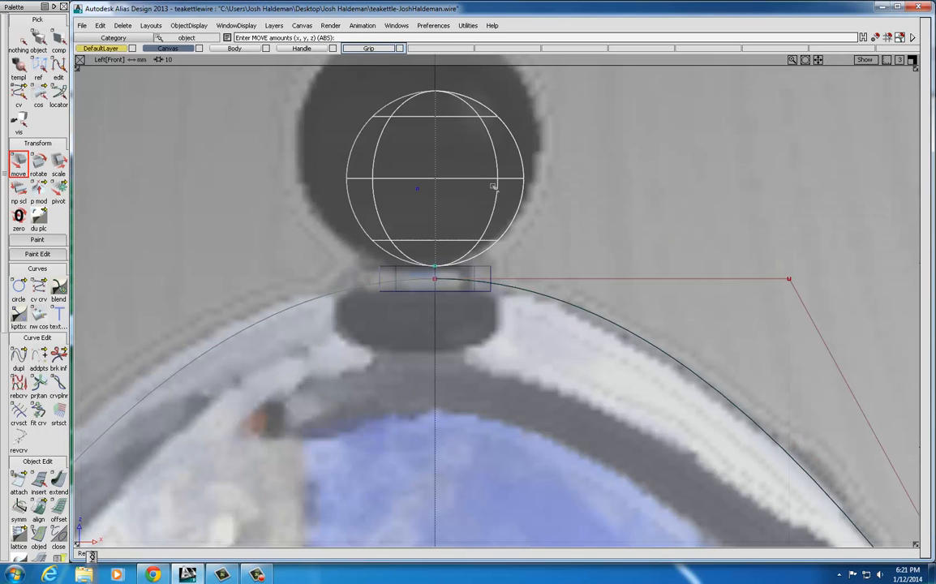
alt+shift+right_drag(565, 212, 561, 286)
click(58, 162)
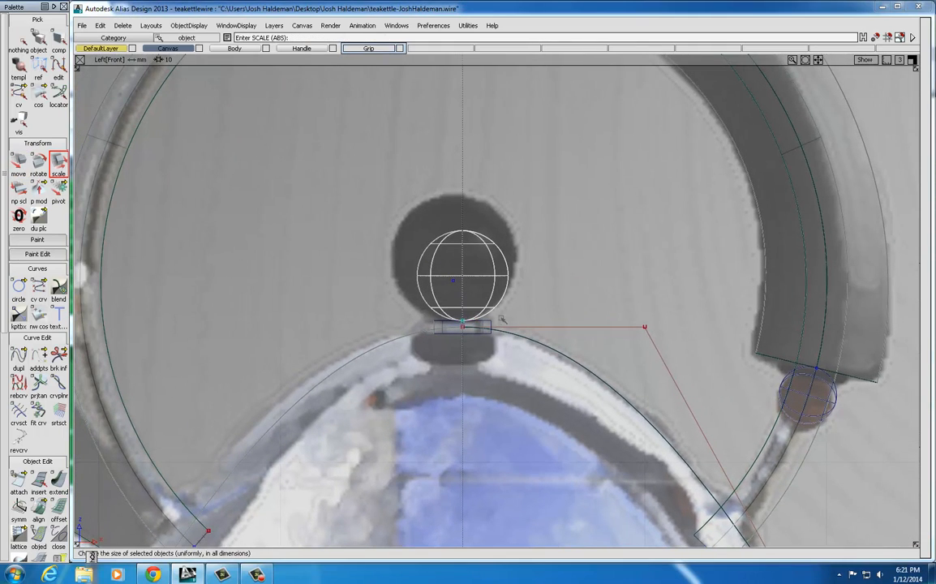
drag(364, 302, 366, 256)
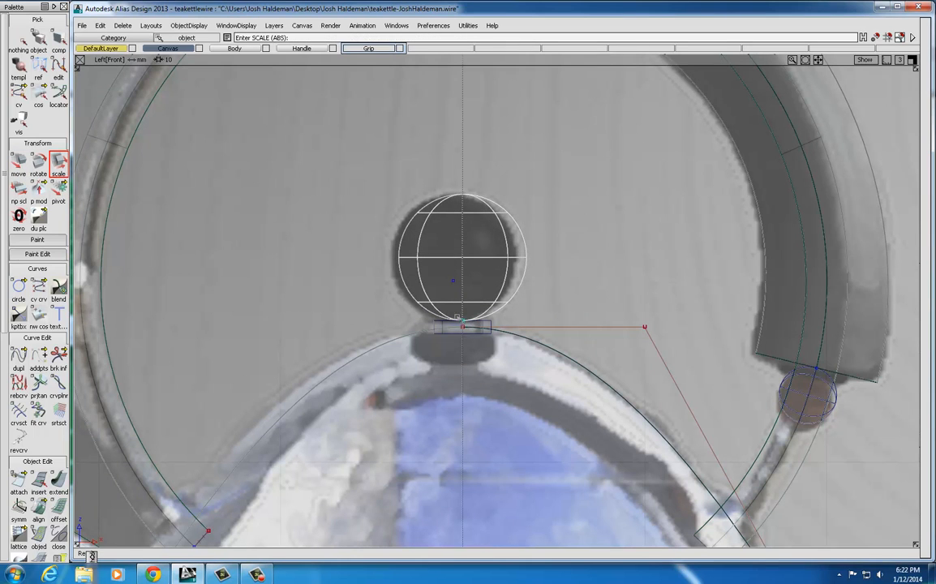
click(82, 26)
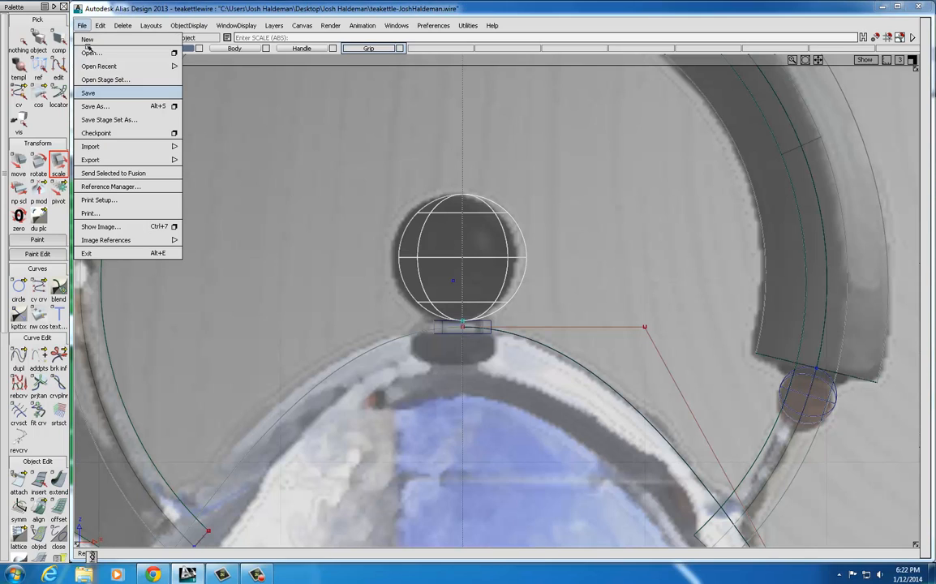
click(86, 92)
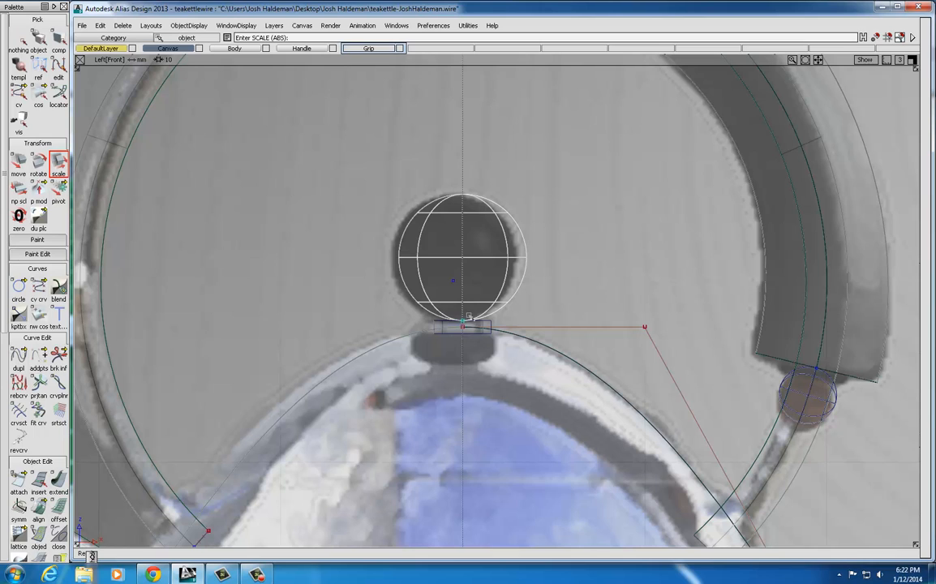
Assign the knob's sphere and disc to the Body layer and save the file
click(20, 43)
click(39, 42)
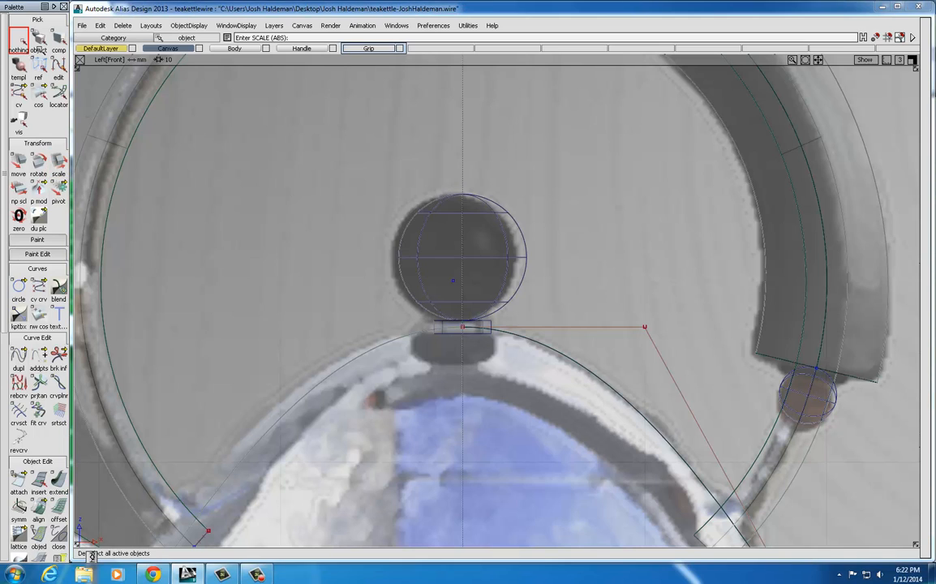
click(490, 325)
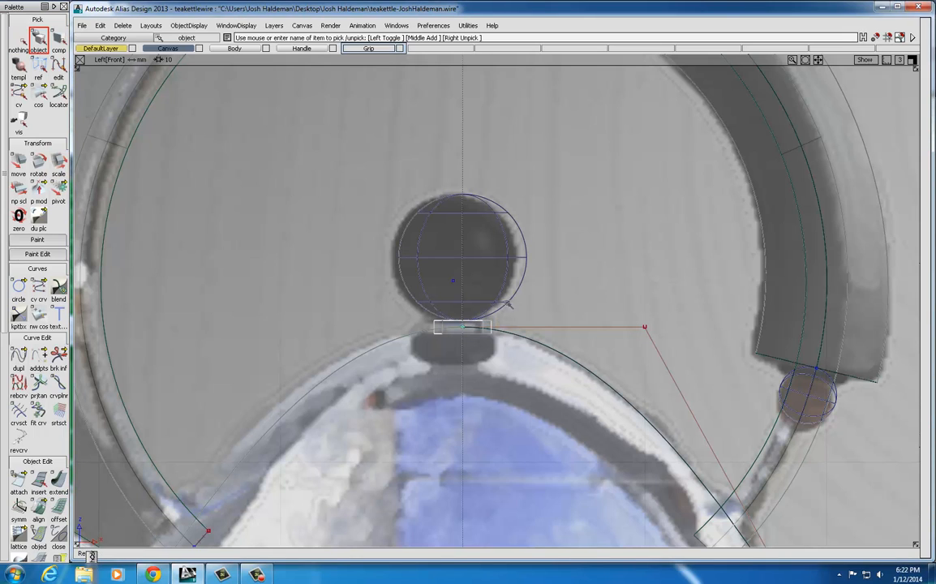
click(514, 298)
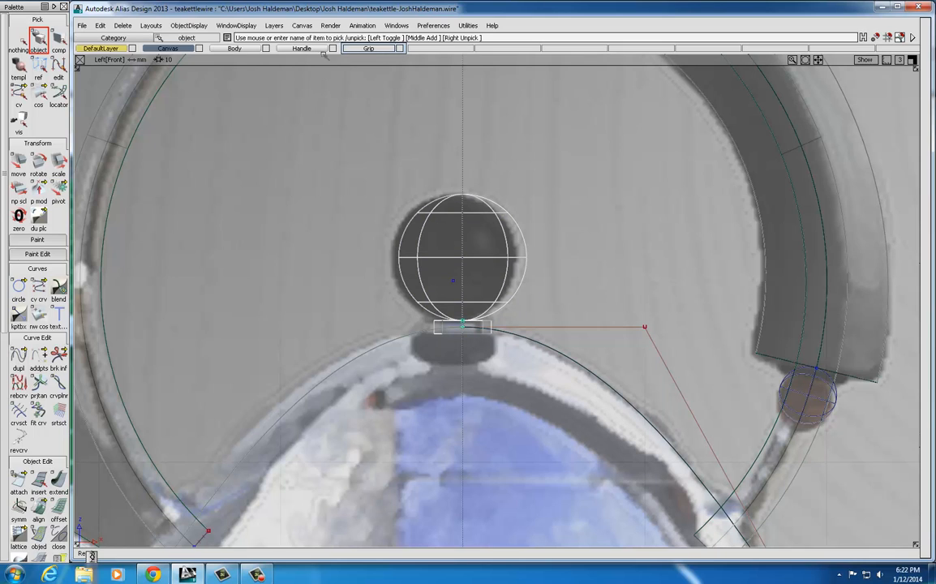
right_click(238, 49)
click(223, 101)
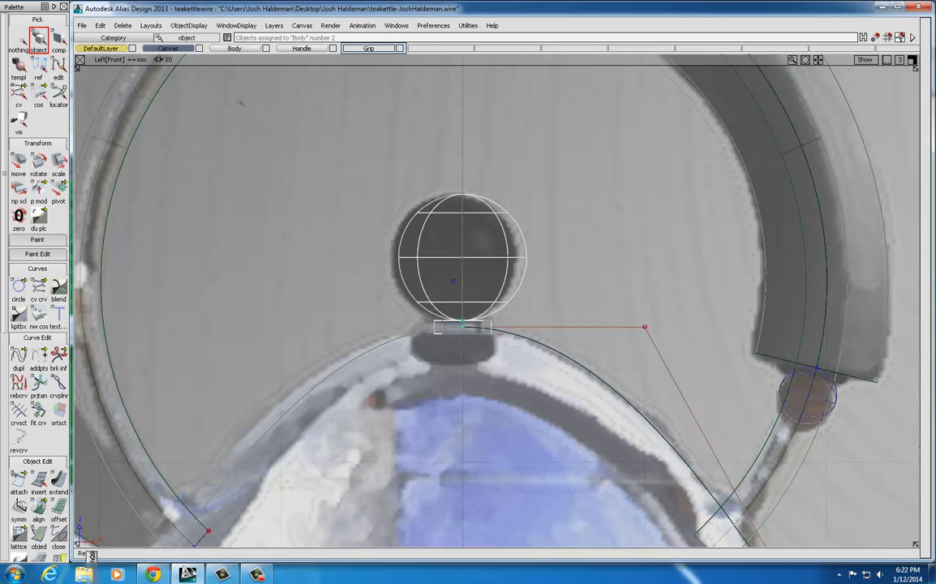
click(81, 26)
click(102, 92)
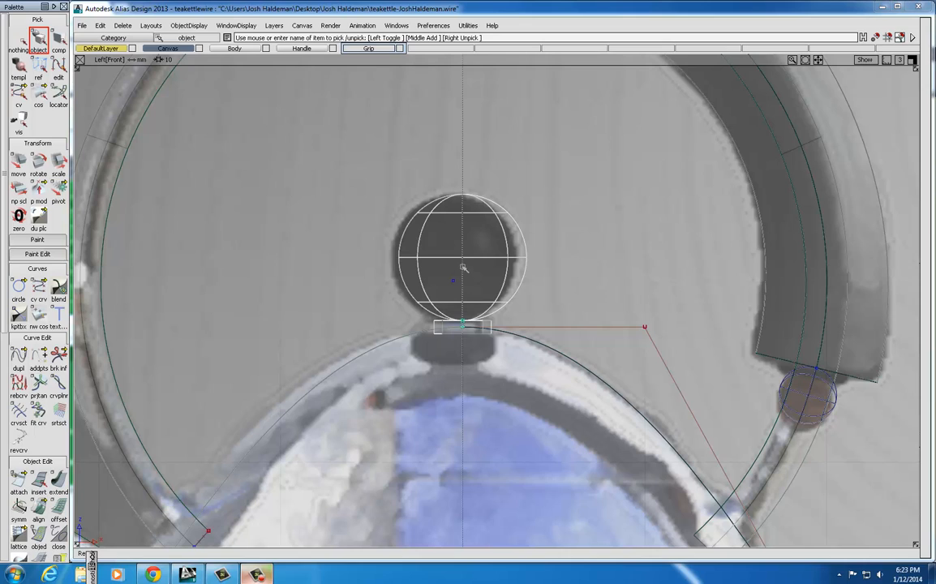
Deselect everything and create a new layer named Curves
click(912, 61)
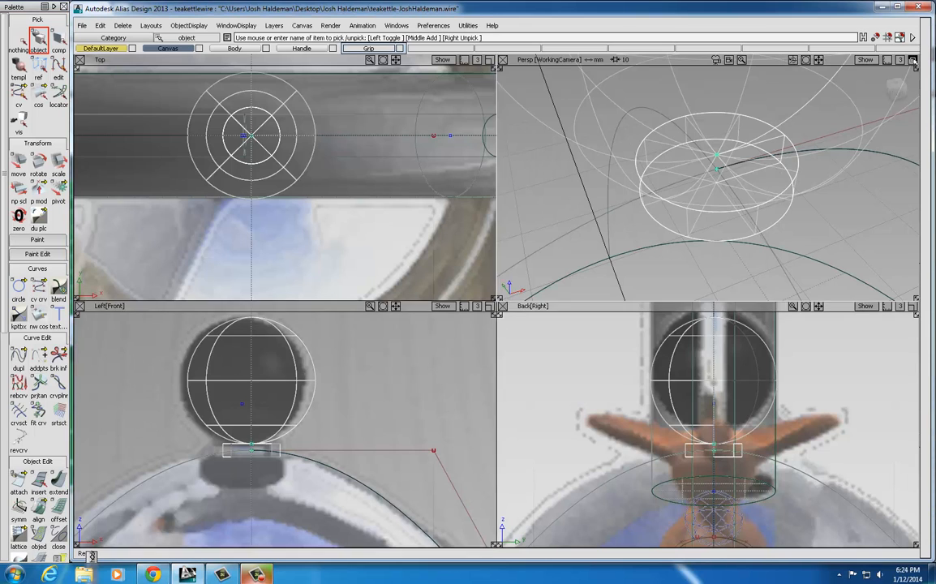
click(913, 61)
alt+shift+right_drag(586, 314, 438, 358)
alt+shift+drag(463, 356, 390, 264)
click(19, 41)
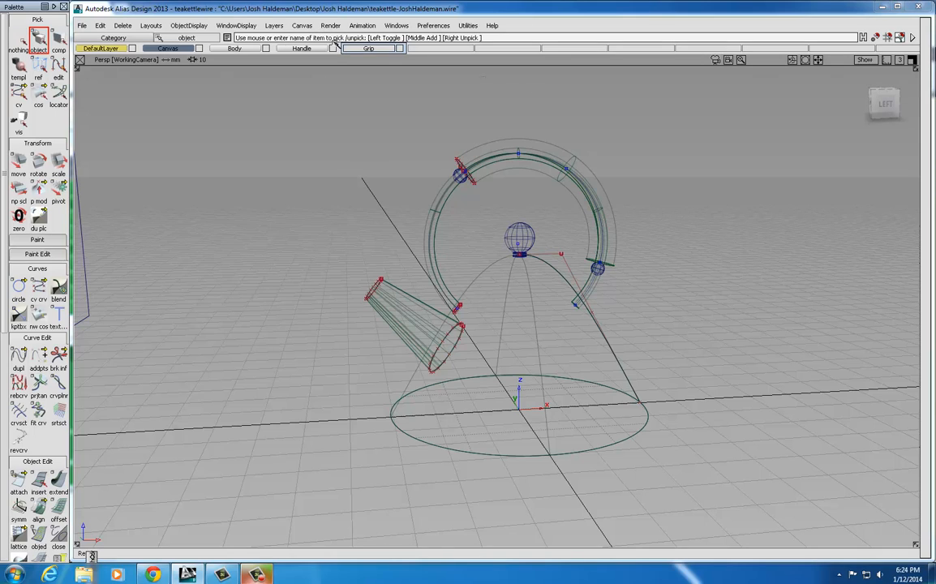
click(275, 25)
click(277, 41)
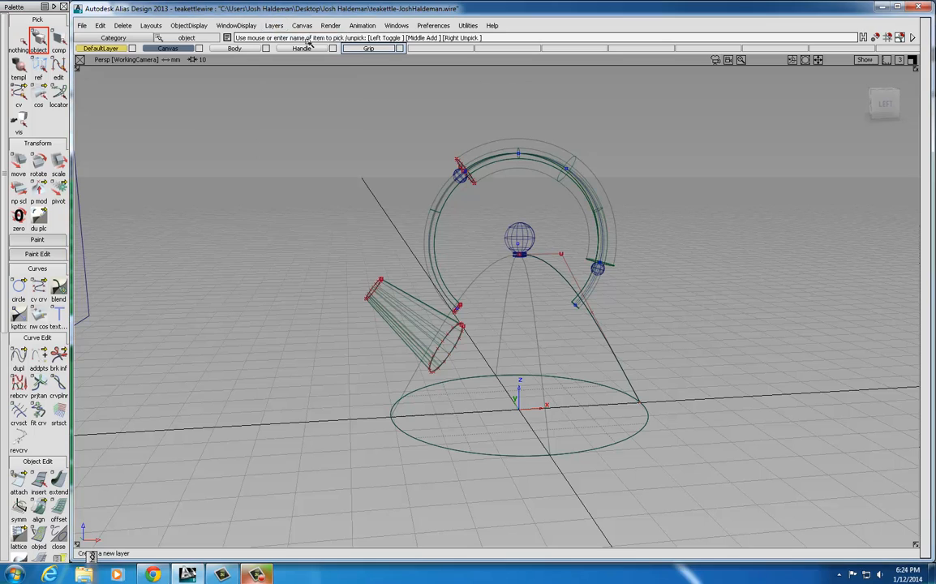
click(435, 48)
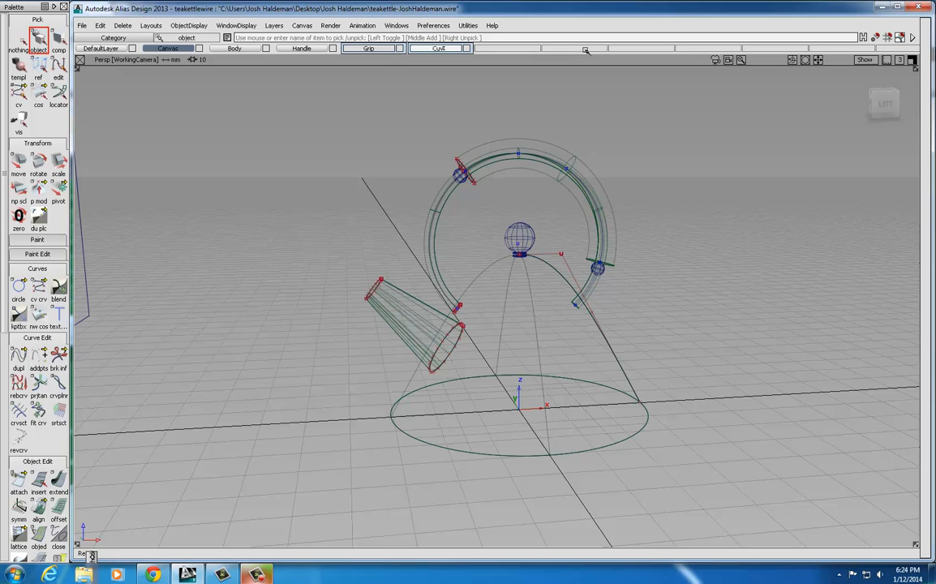
text(Curves)
key(Return)
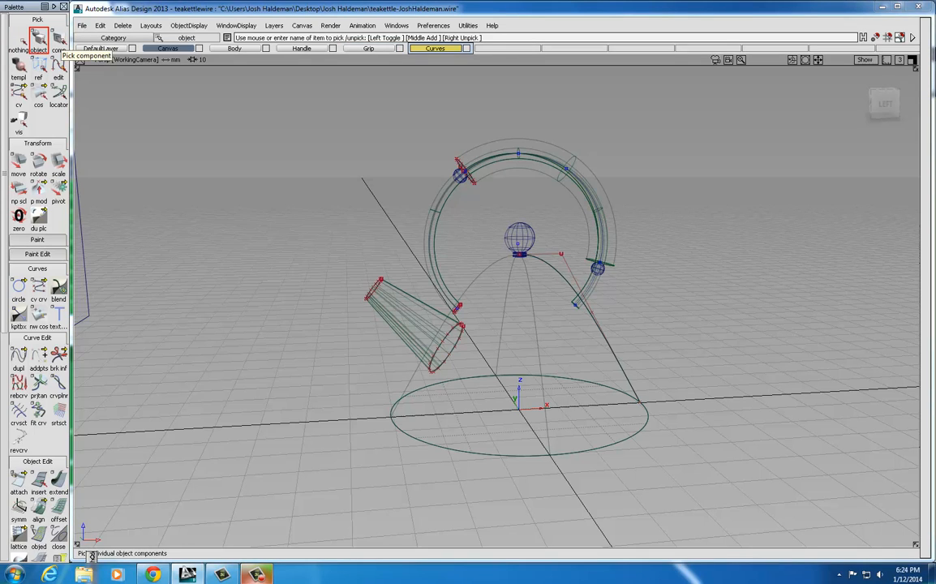
Pick only the curve components across the whole teakettle and assign them to the Curves layer
click(58, 41)
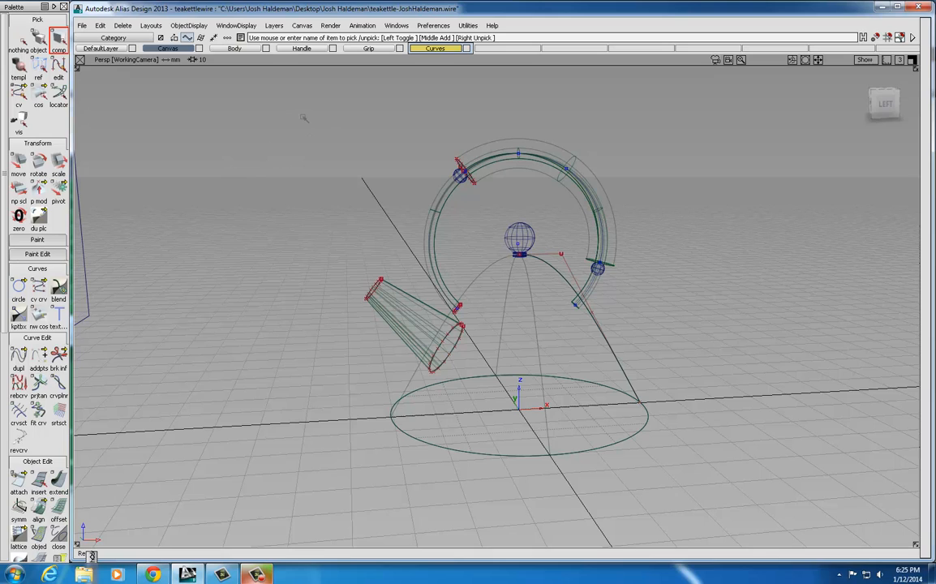
drag(316, 113, 720, 482)
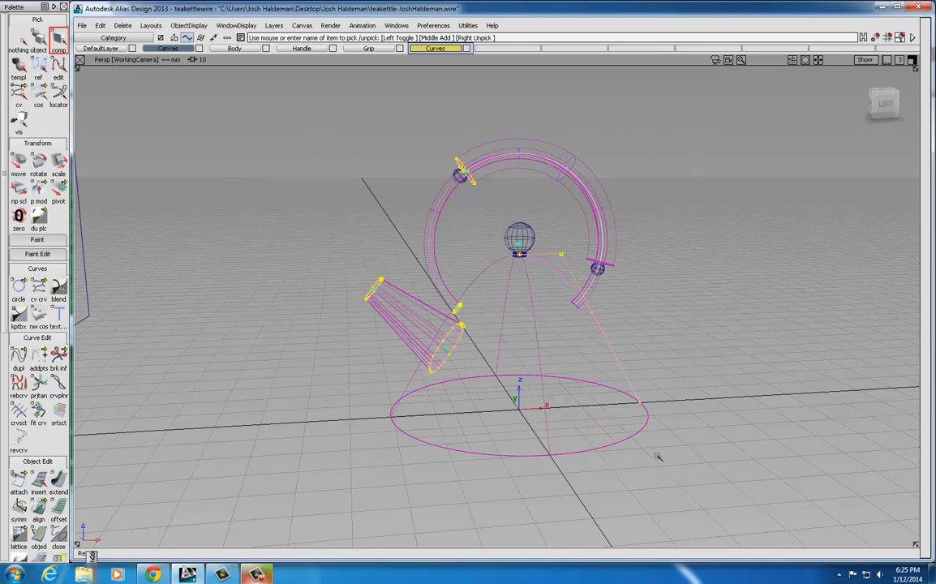
click(436, 49)
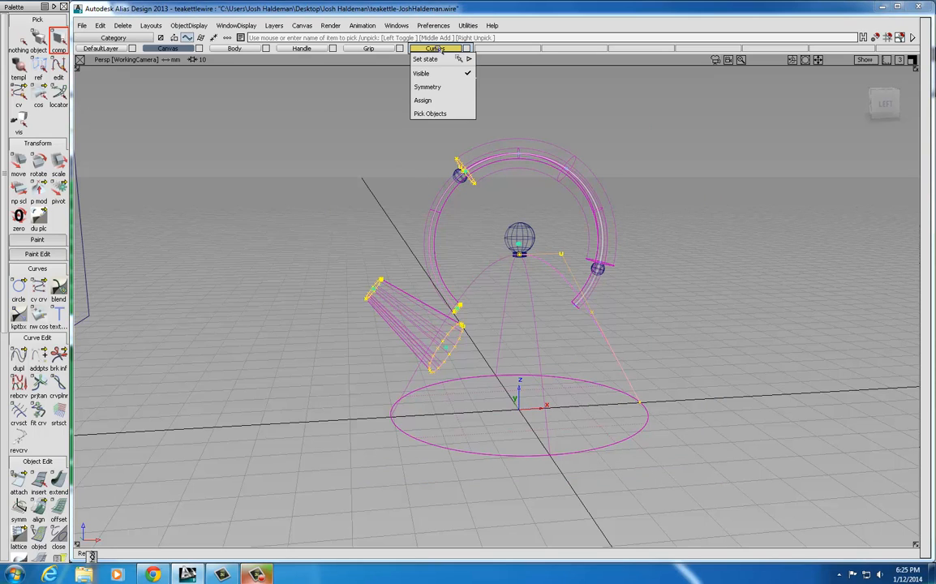
click(434, 101)
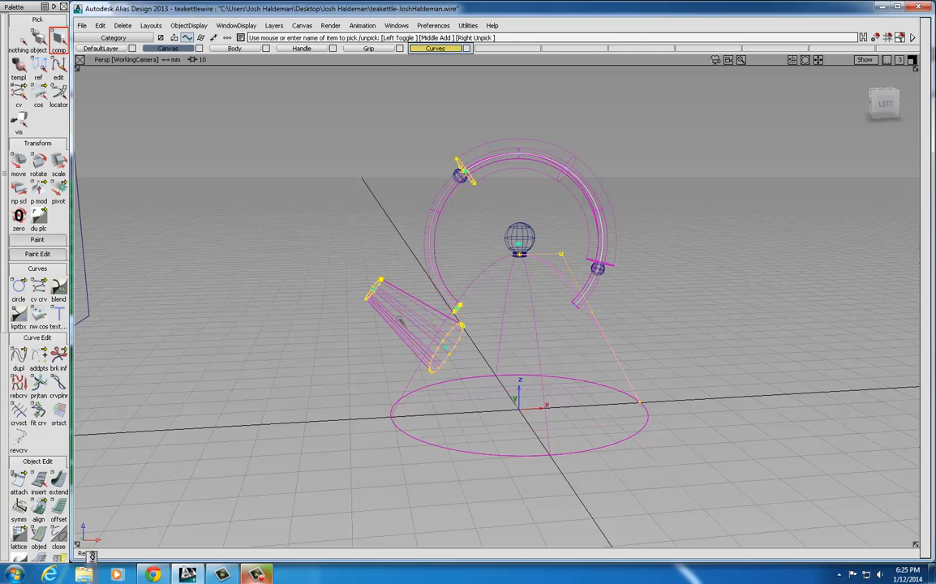
Hide the Curves layer and display the teakettle with hardware shading in the perspective view
right_click(435, 48)
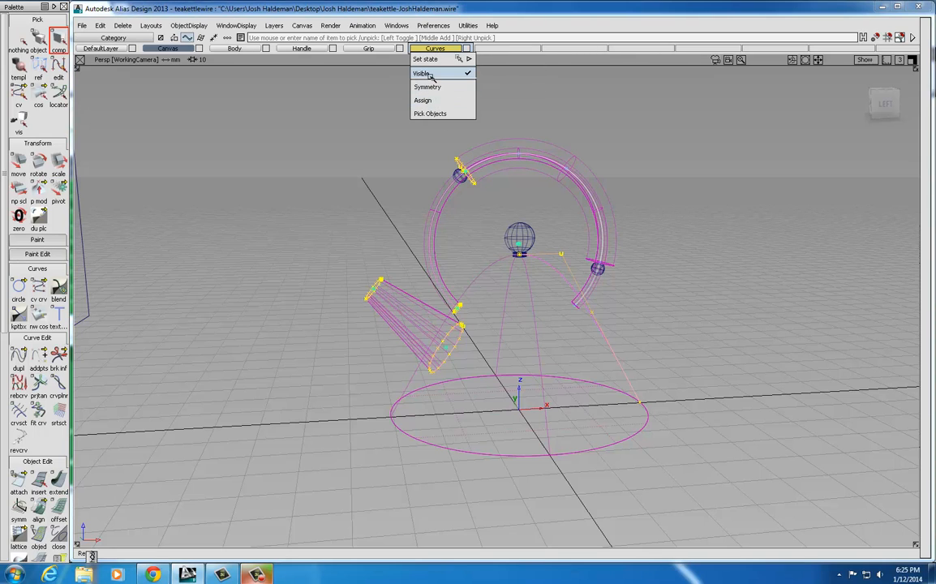
click(432, 81)
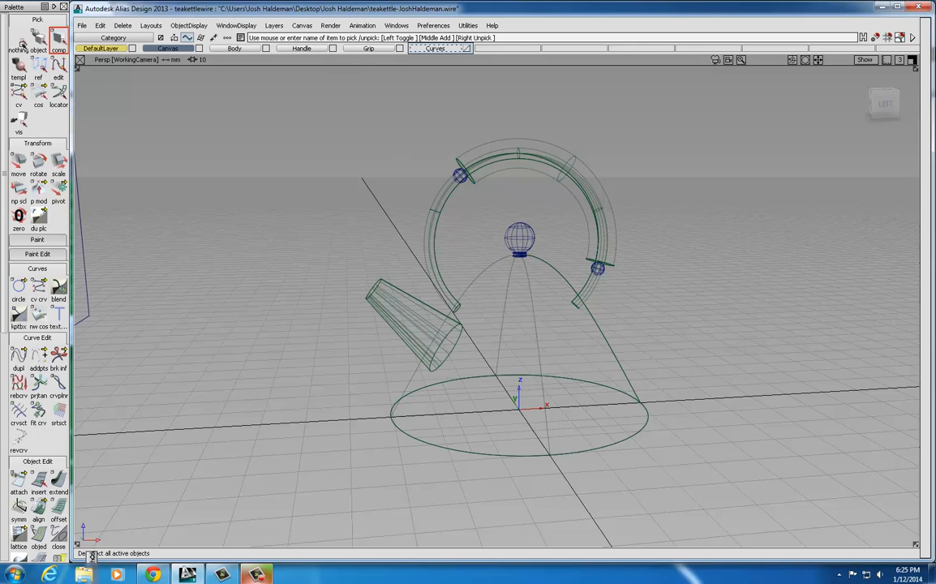
click(236, 25)
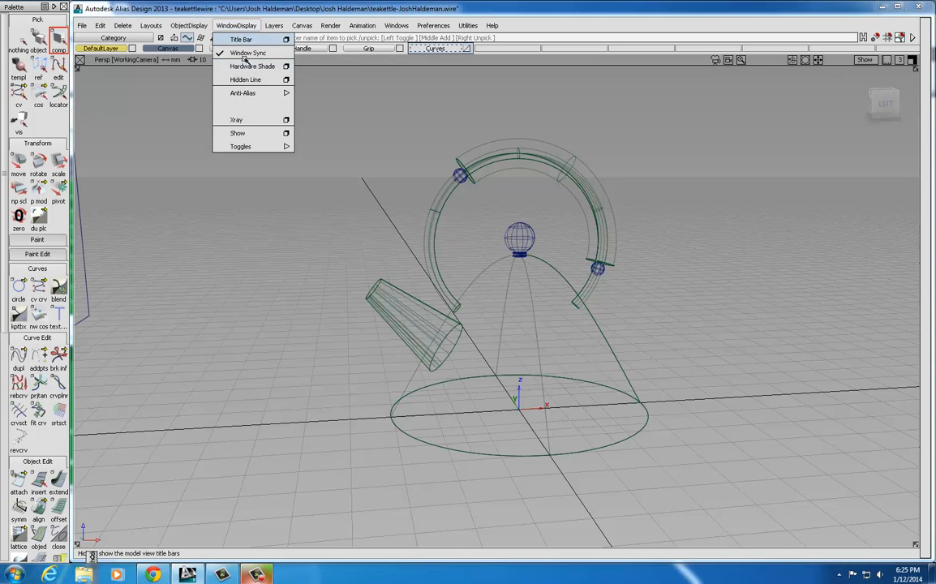
click(248, 66)
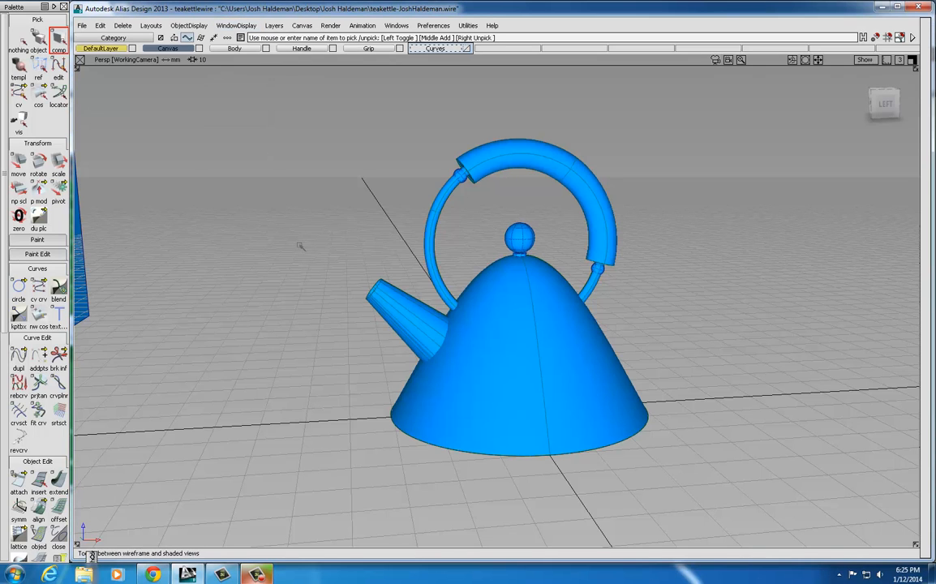
alt+shift+drag(277, 195, 363, 237)
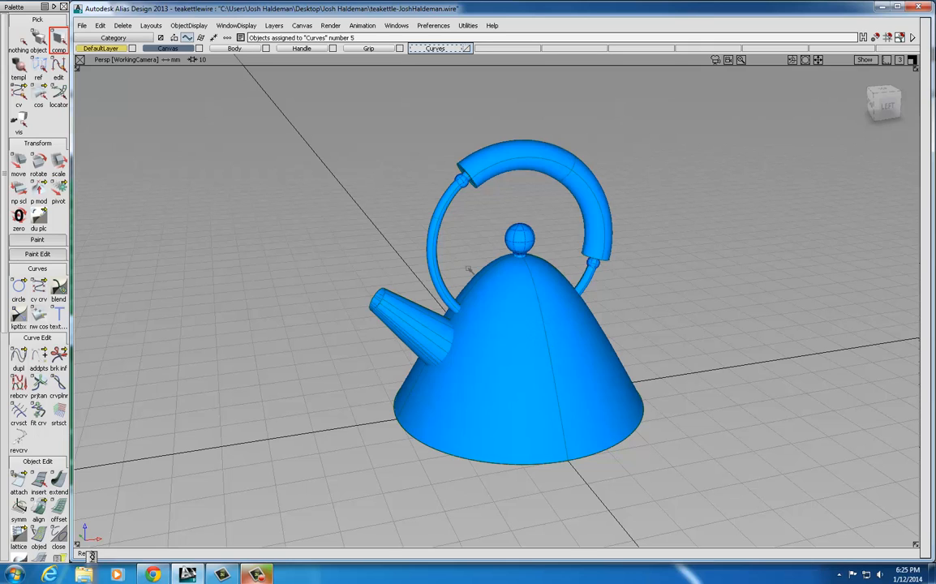
List the scene's shaders, copy DefaultShader and name the copy BlueGrip
click(330, 26)
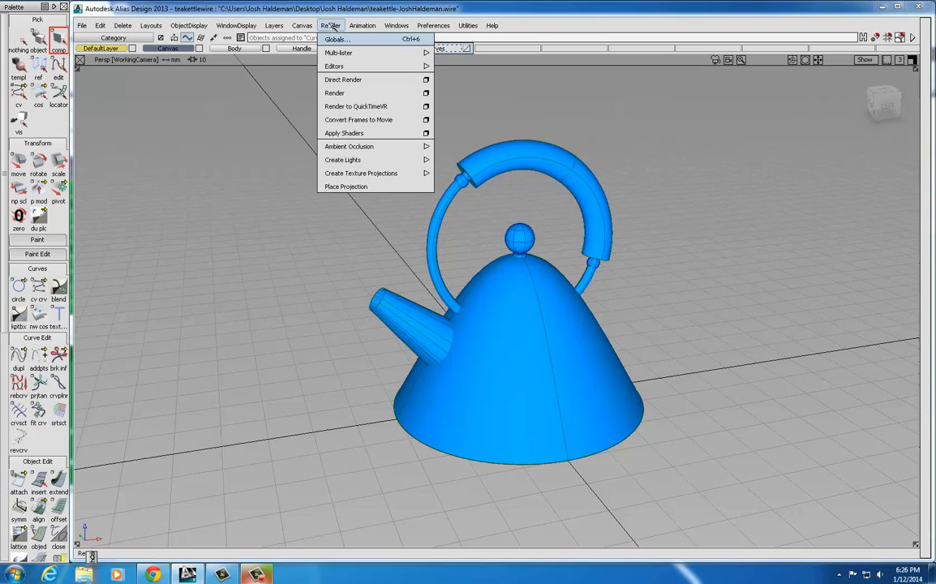
mouse_move(333, 52)
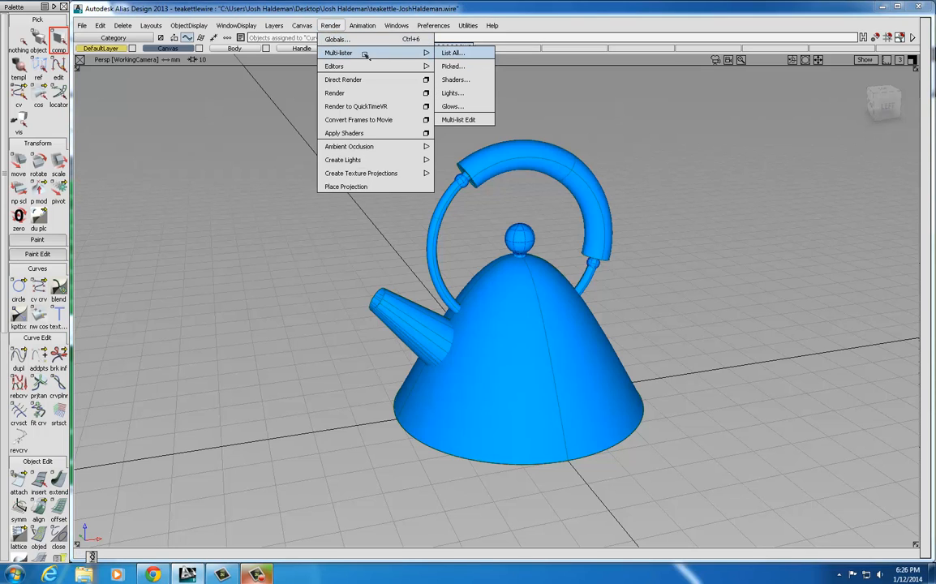
click(455, 79)
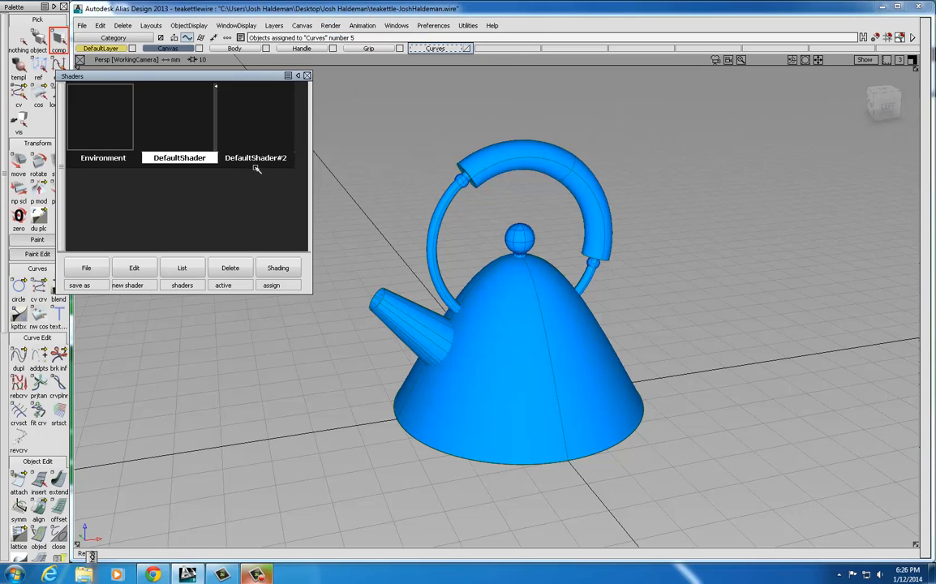
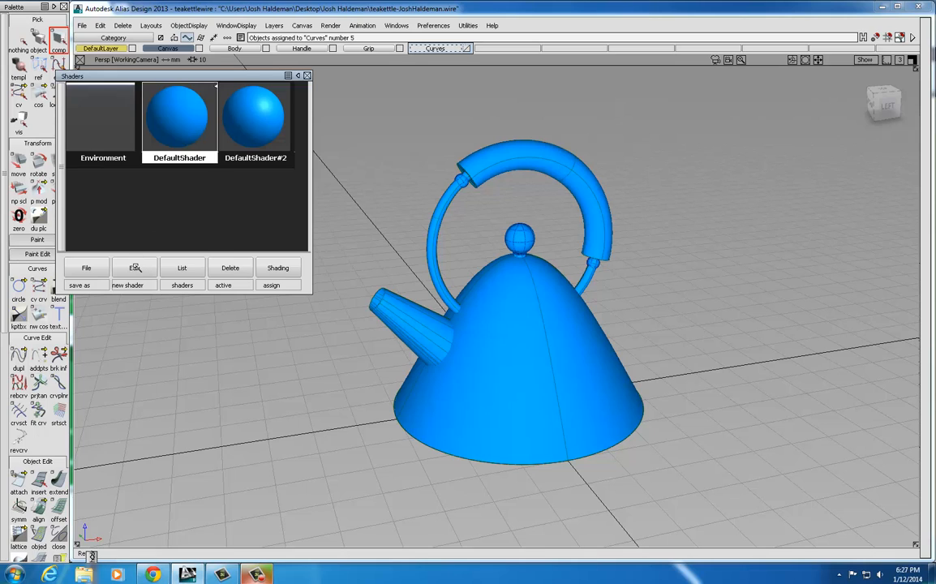
right_click(123, 237)
click(129, 211)
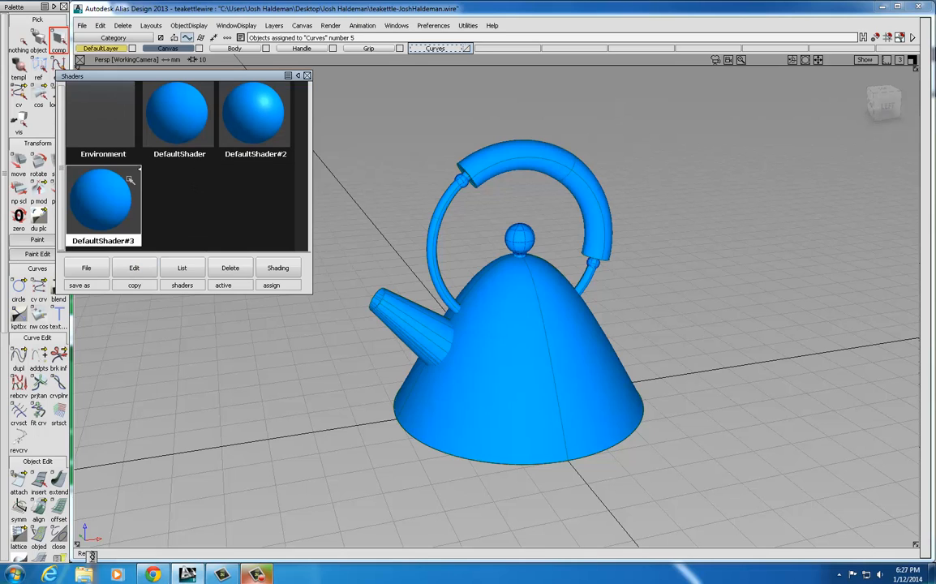
double_click(112, 202)
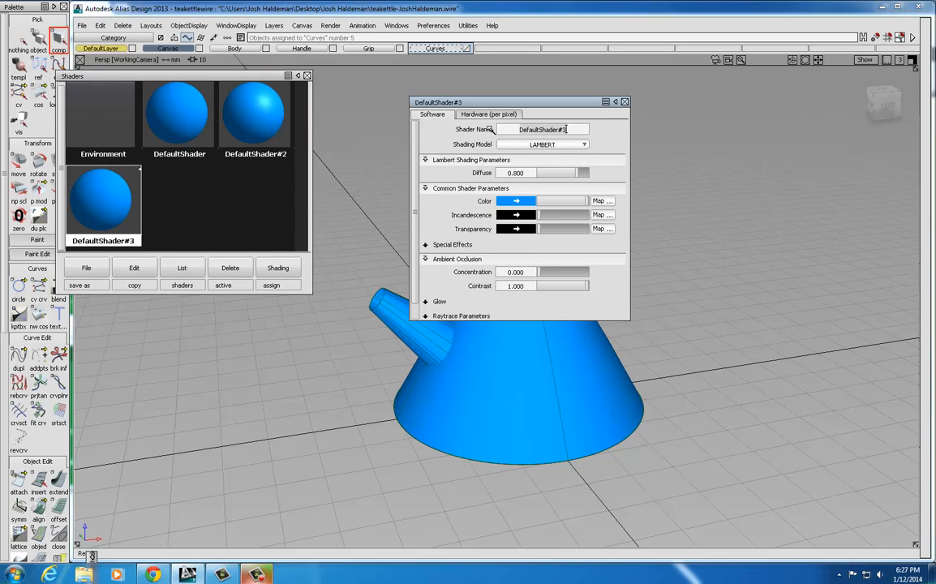
text(Blue Grip)
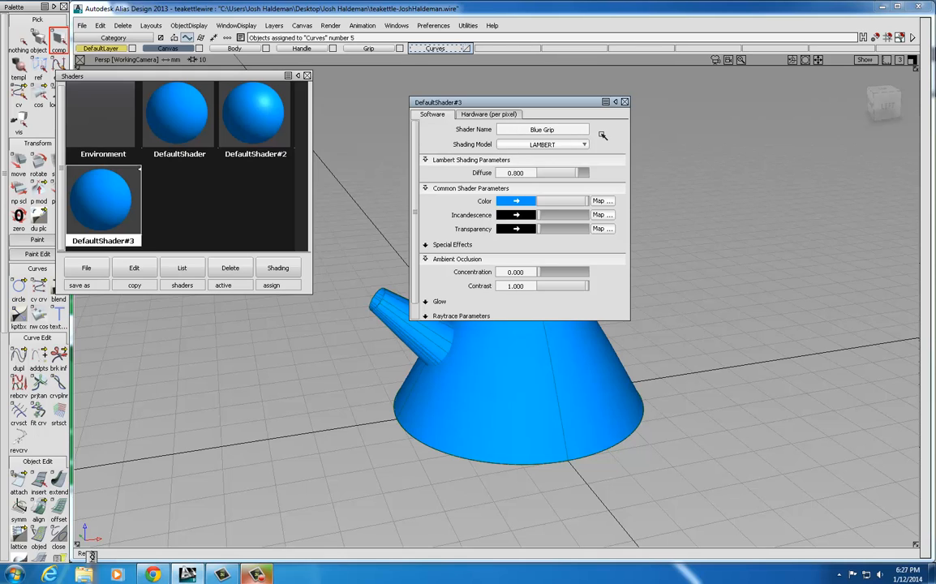
key(Return)
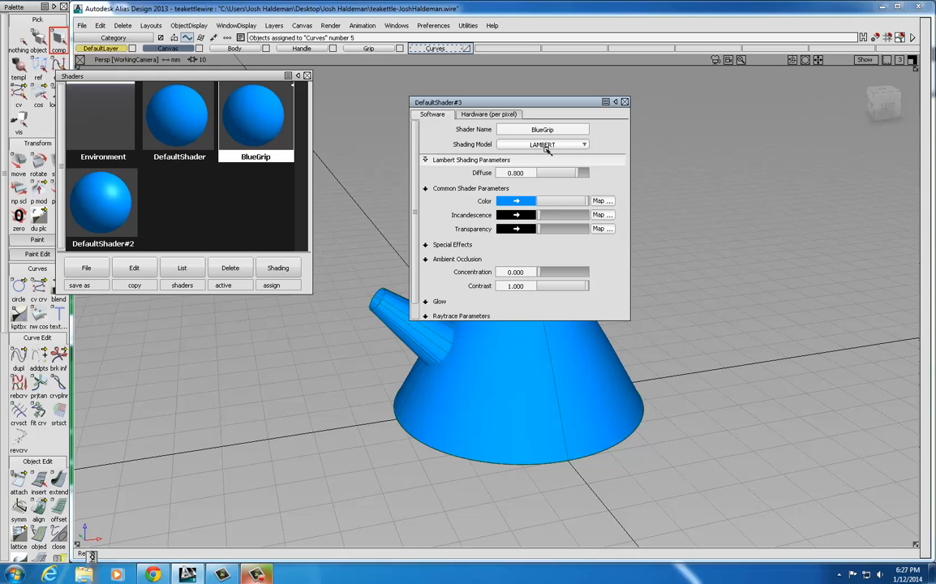
Set the BlueGrip shader's color to a muted blue, RGB about 96, 143, 175, and close its settings
drag(509, 104, 491, 68)
click(503, 166)
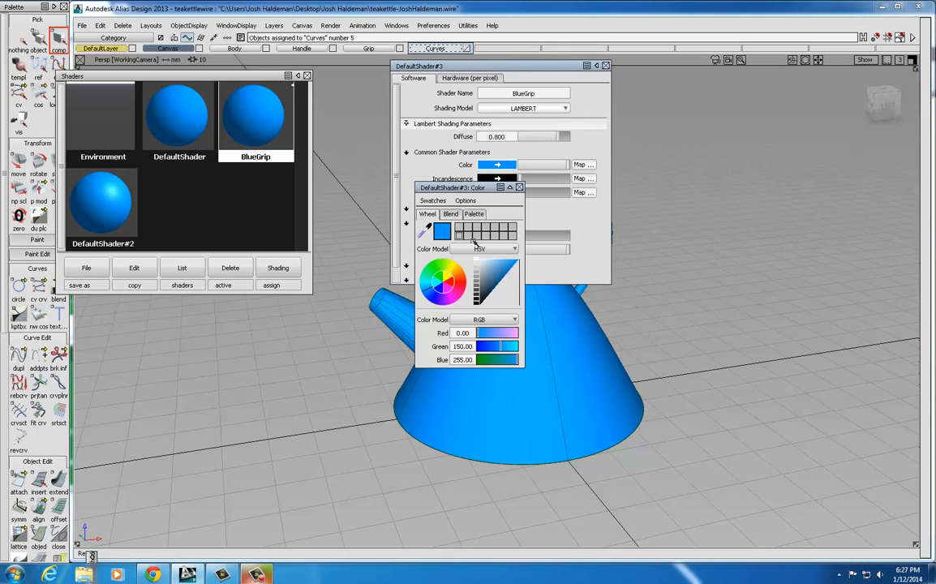
click(497, 279)
drag(497, 278, 493, 273)
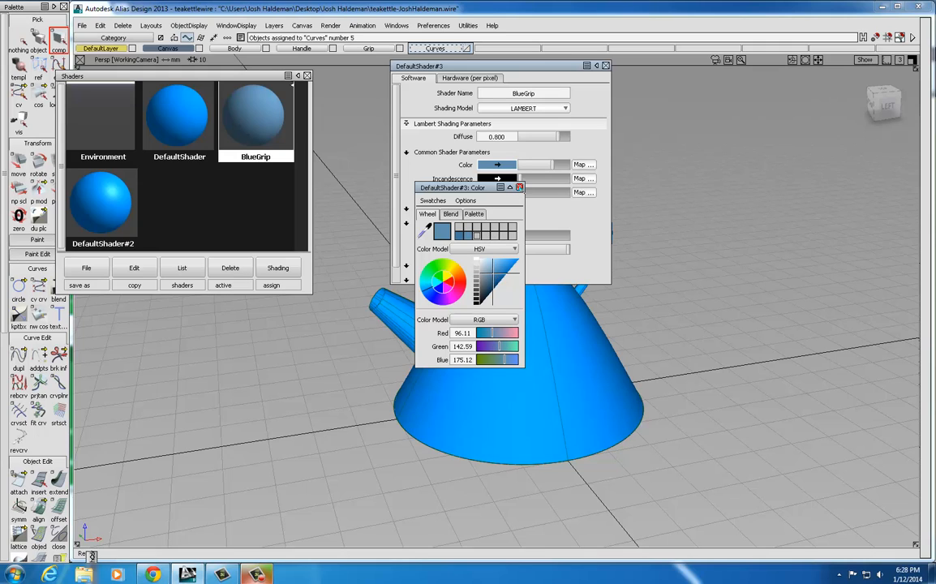
click(519, 187)
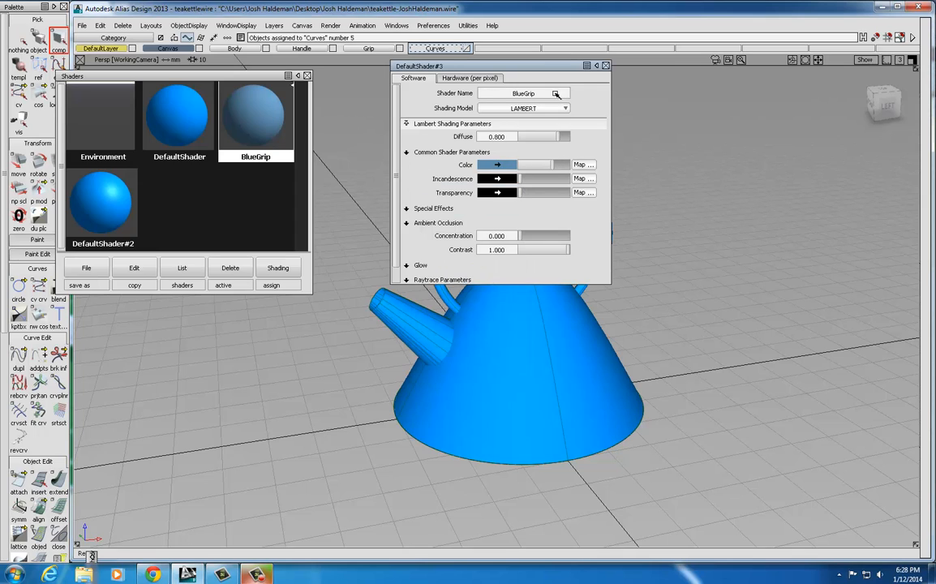
click(605, 64)
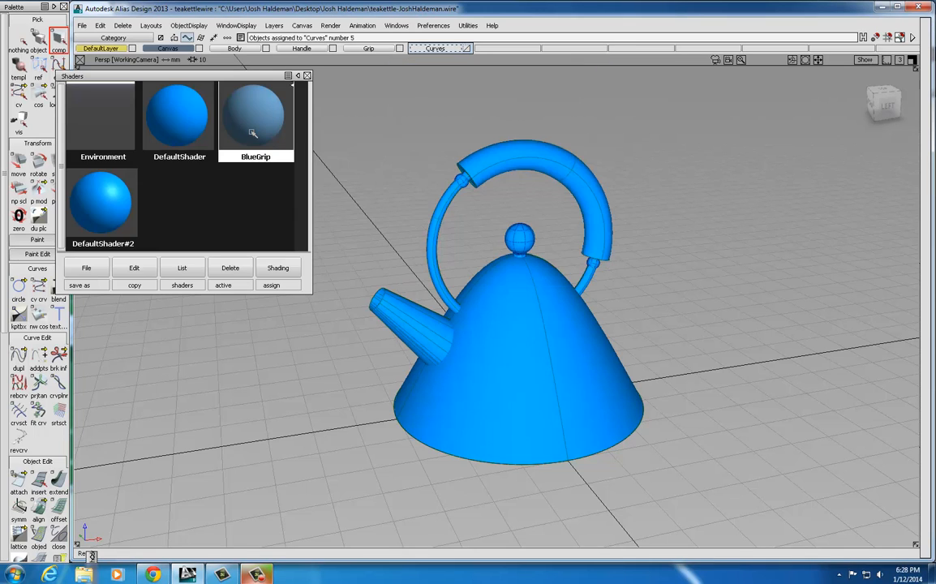
Copy the BlueGrip shader and name the copy RedGripDec
click(136, 269)
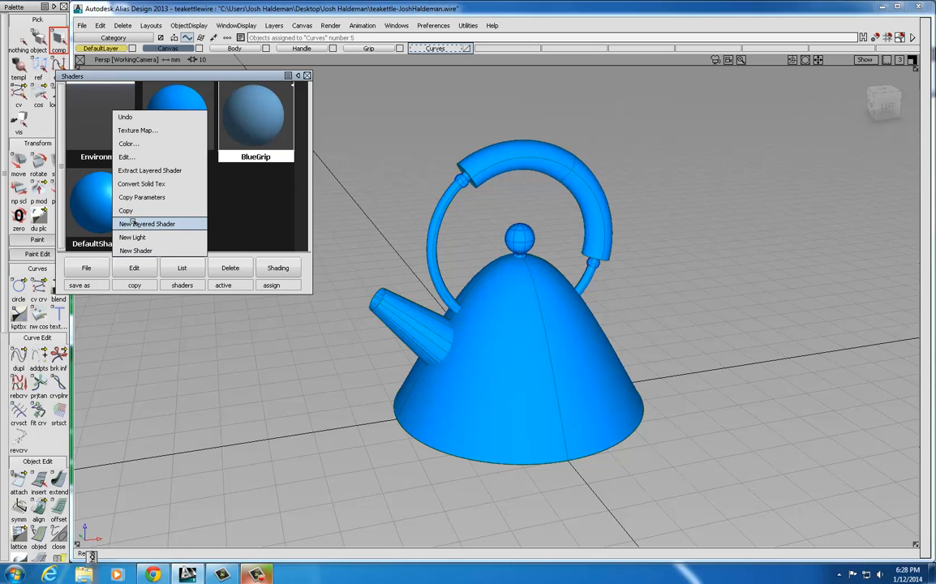
click(130, 211)
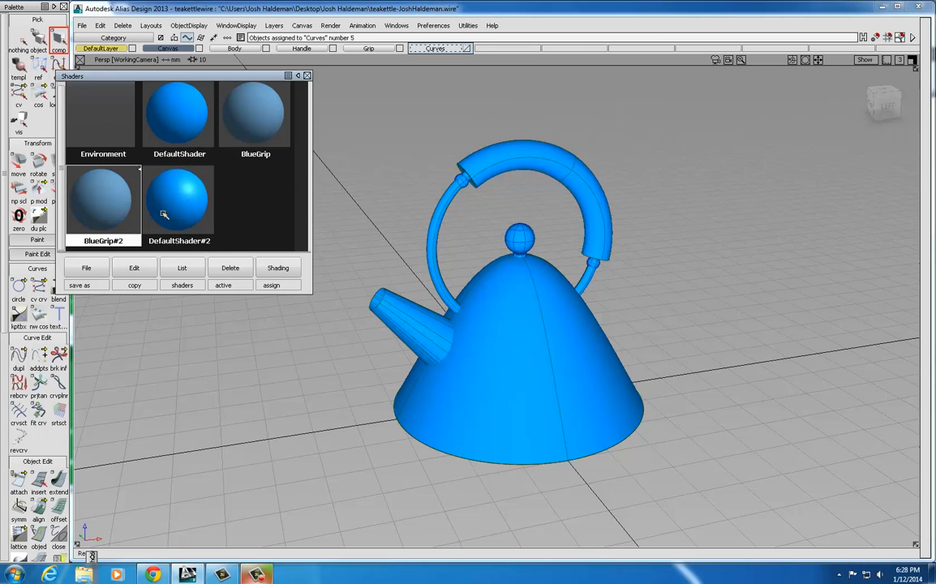
double_click(113, 209)
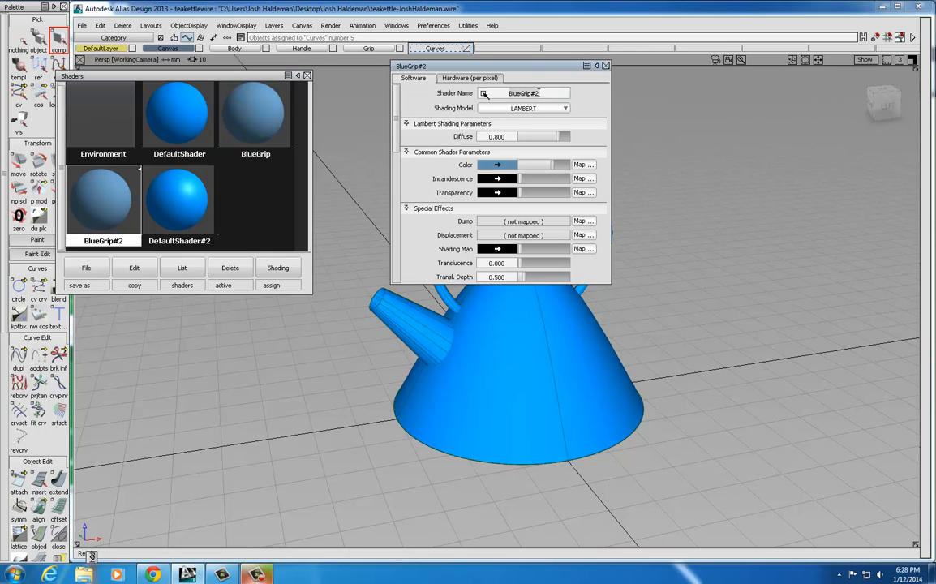
text(RedGripDec)
key(Return)
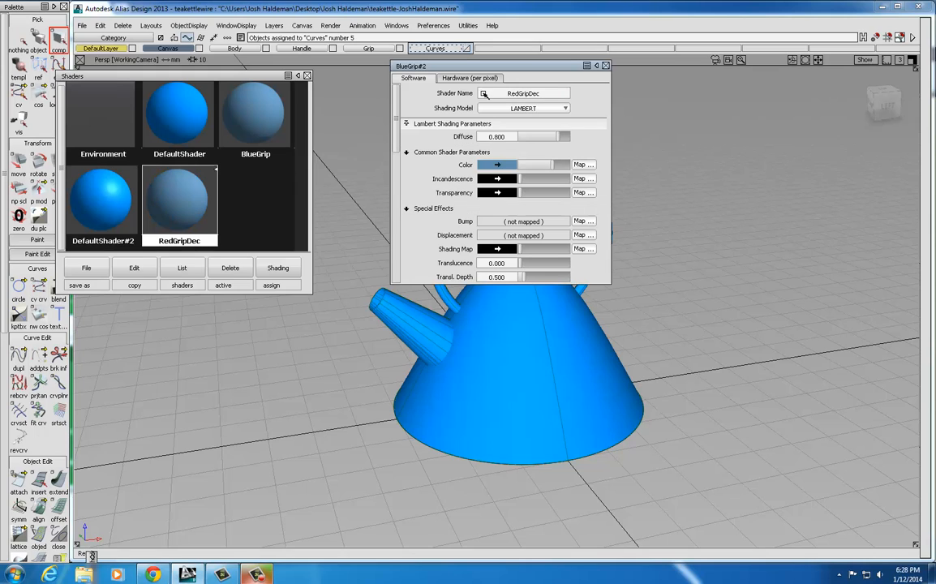
Set the RedGripDec shader's color to a muted red, RGB about 175, 103, 96, and close its settings
click(506, 166)
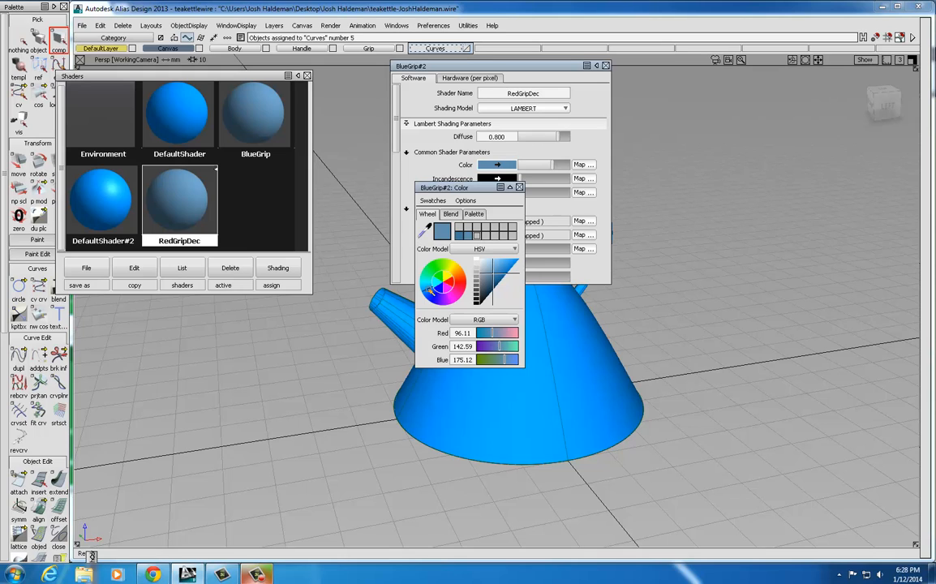
click(468, 275)
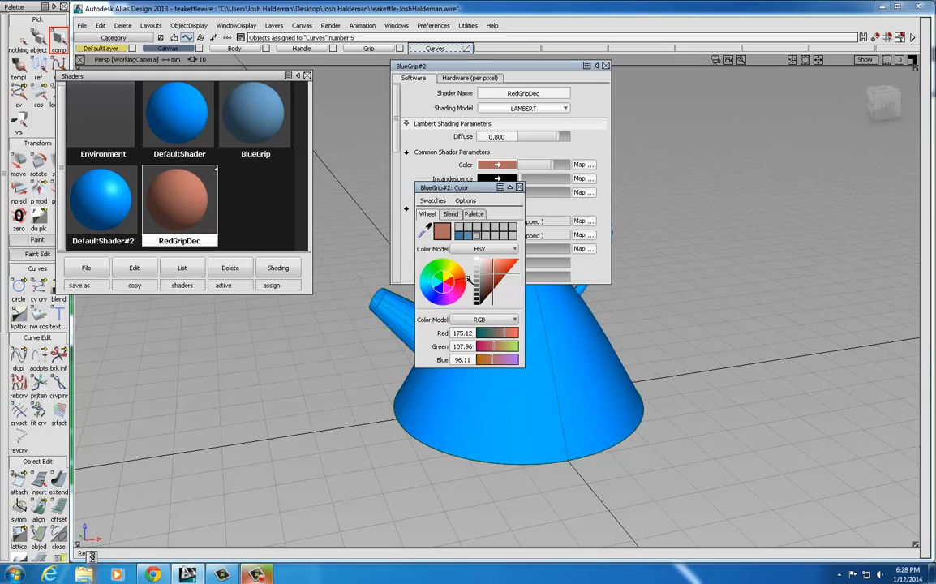
drag(468, 280, 493, 276)
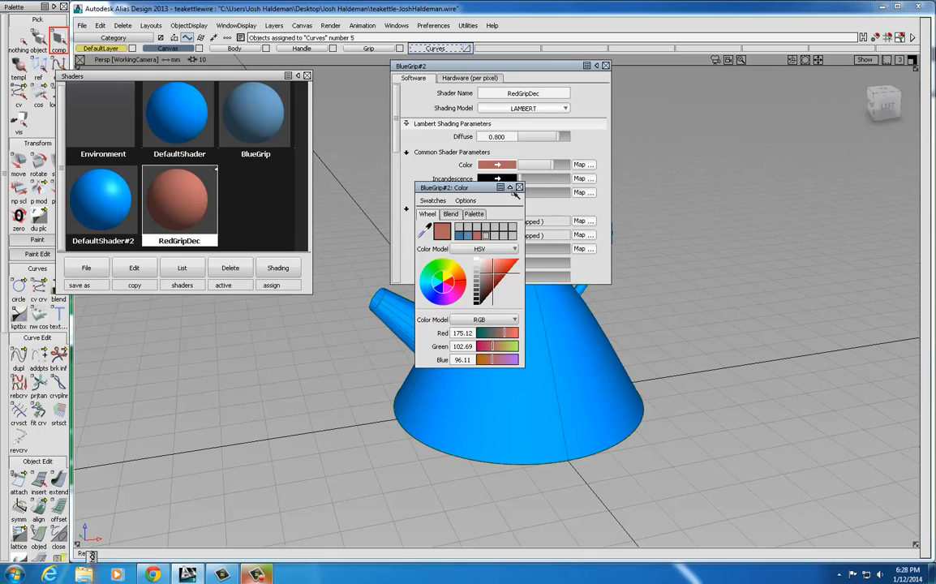
click(519, 187)
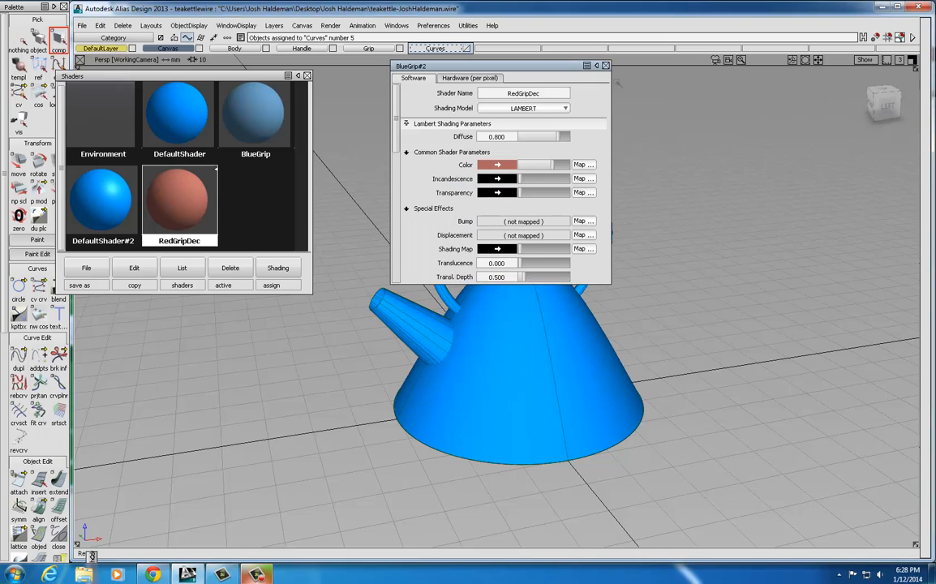
click(605, 65)
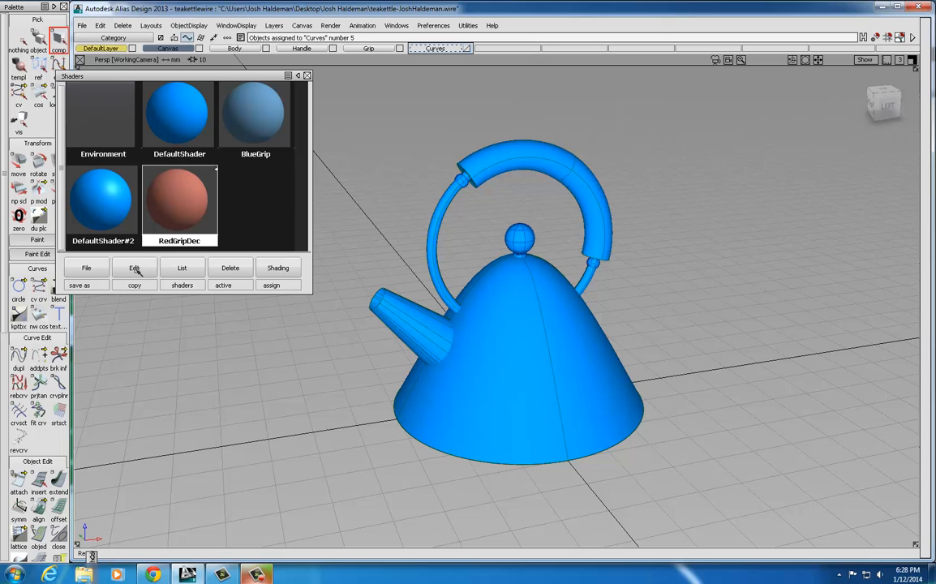
Copy the RedGripDec shader and name the copy BlackLidKnob
click(134, 270)
click(130, 212)
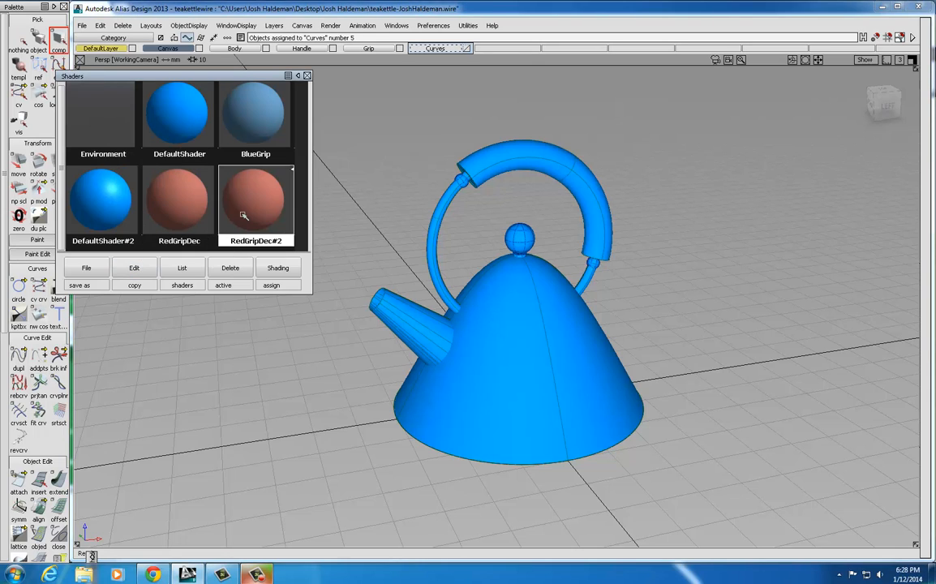
double_click(262, 208)
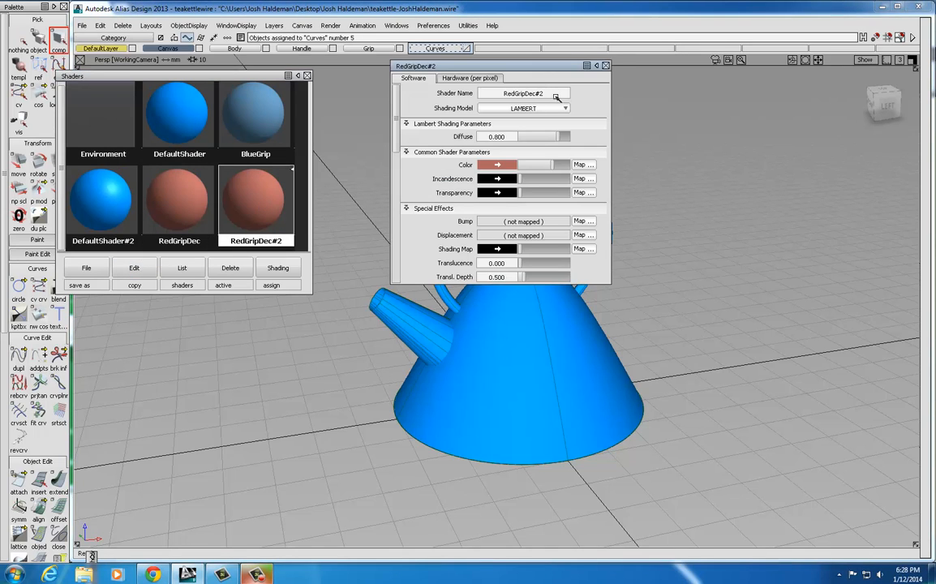
text(BlackLidKnob)
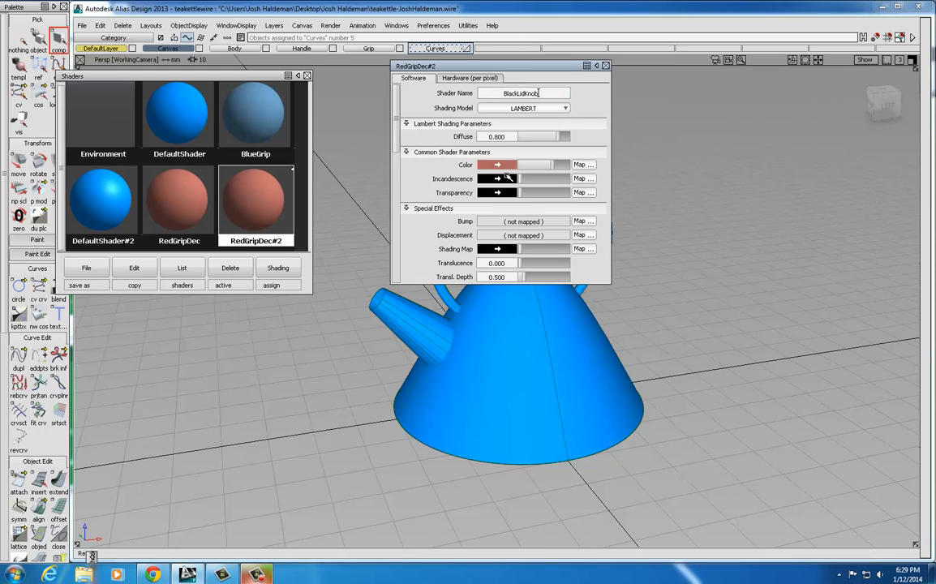
Set the BlackLidKnob shader's color to near black, RGB 25.50 for each channel, and close its settings
click(509, 164)
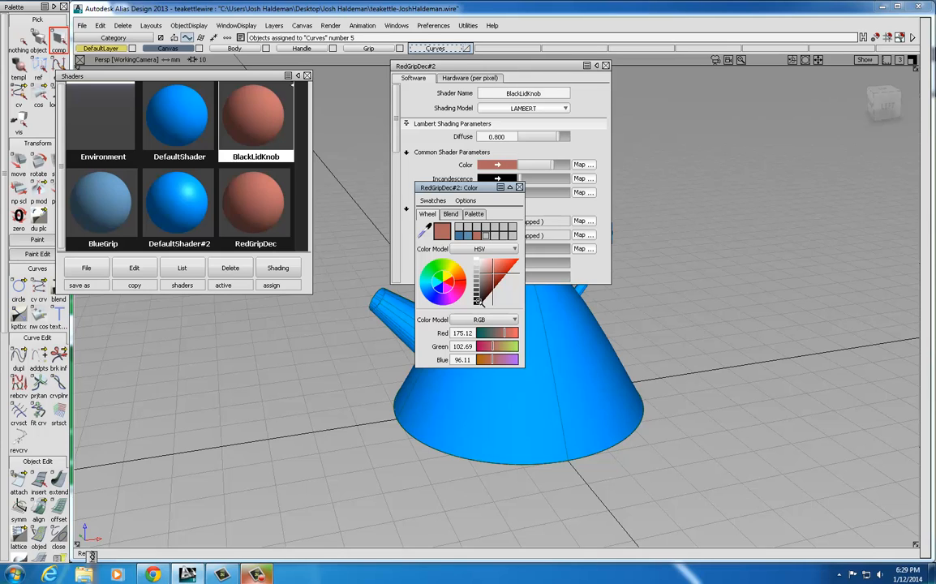
click(478, 301)
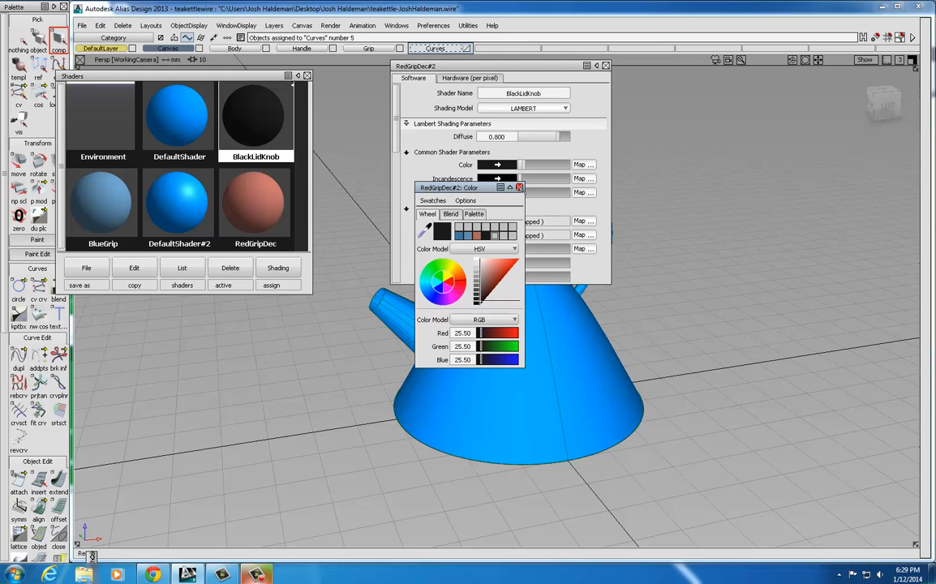
click(519, 187)
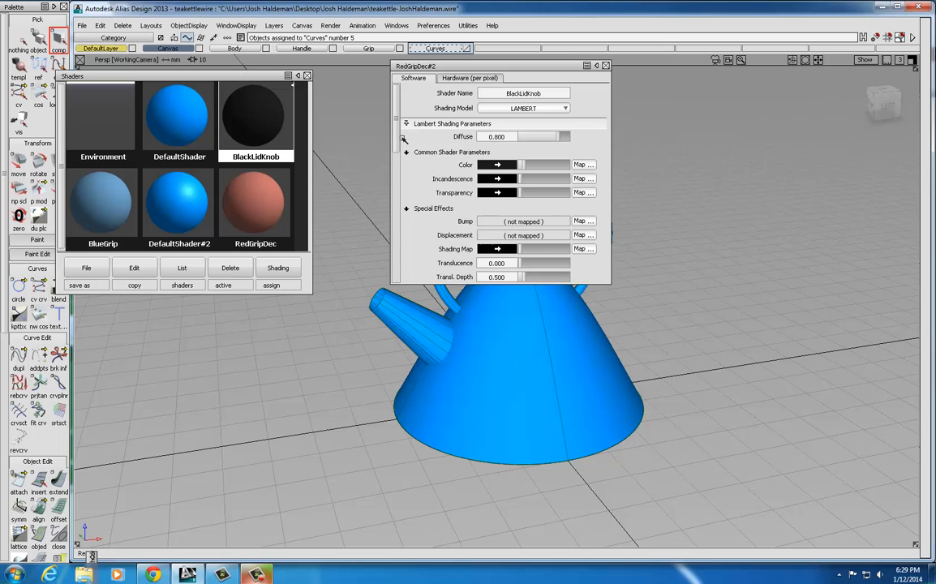
drag(397, 139, 395, 117)
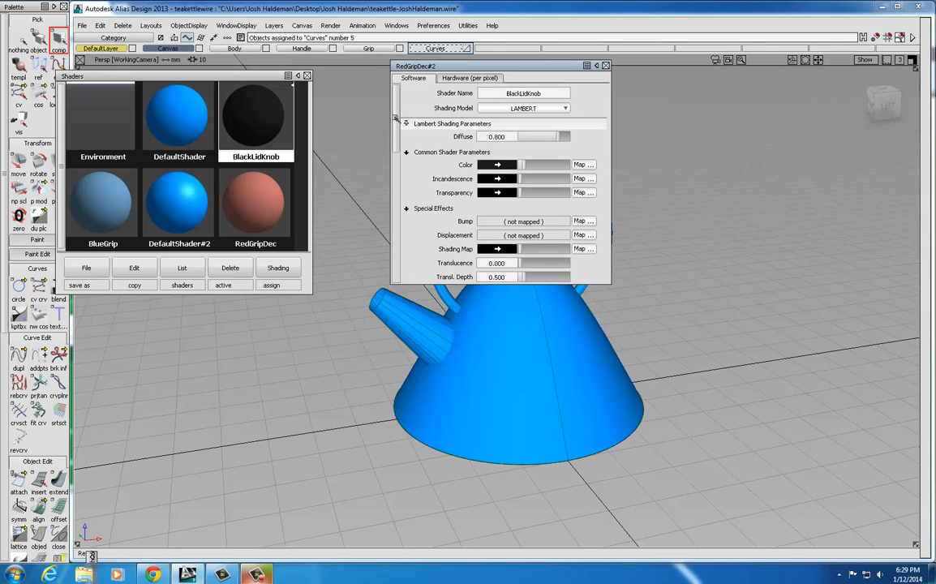
click(605, 66)
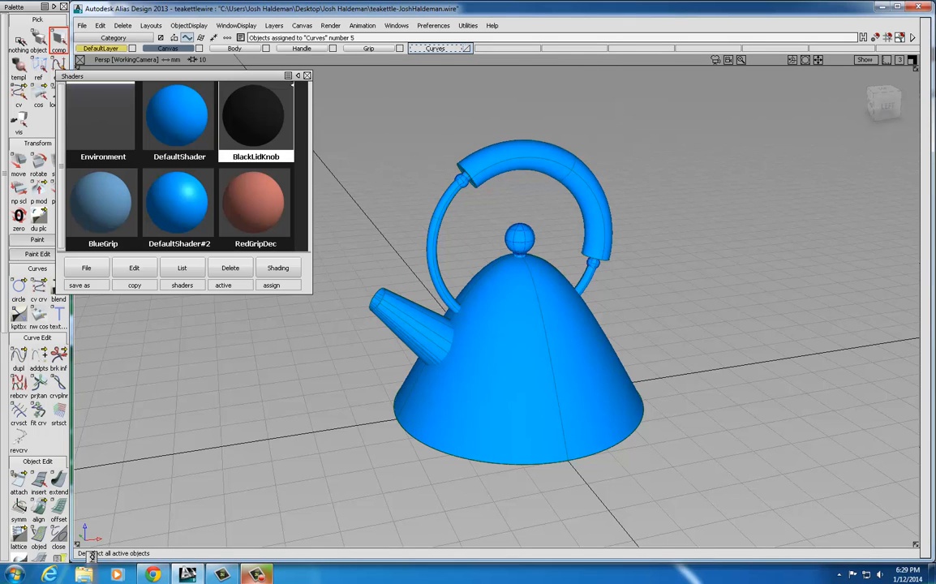
Assign the BlueGrip shader to the handle's grip surface and clear the selection
click(38, 41)
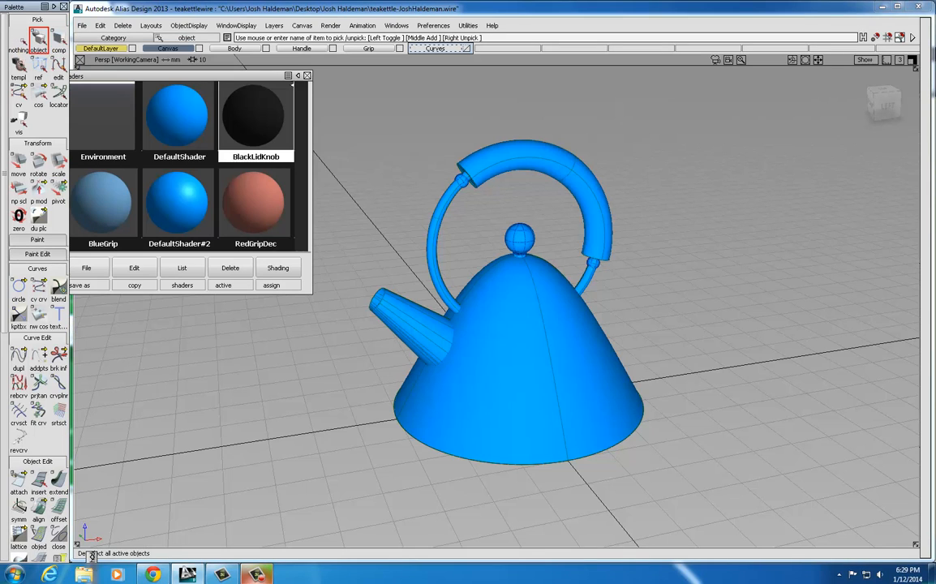
click(20, 40)
click(38, 40)
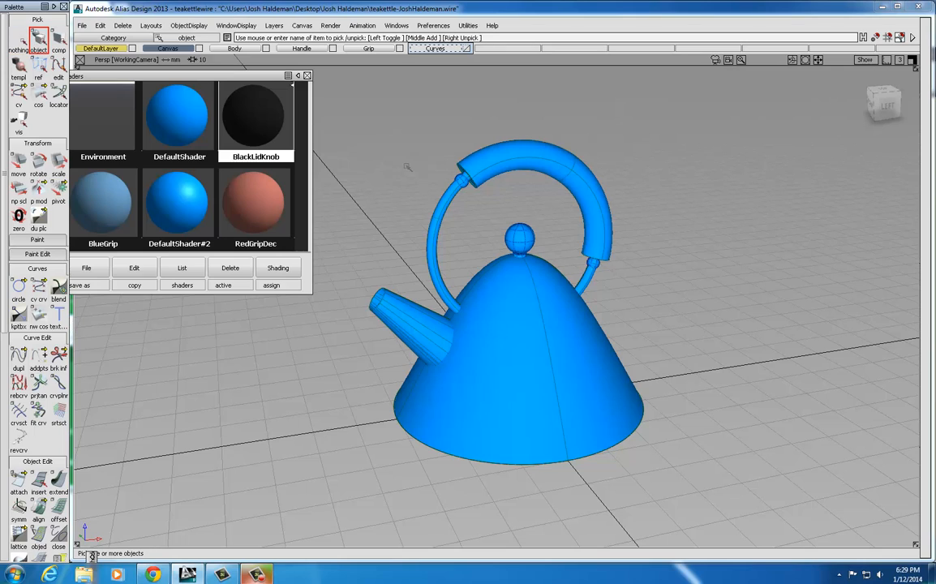
click(460, 166)
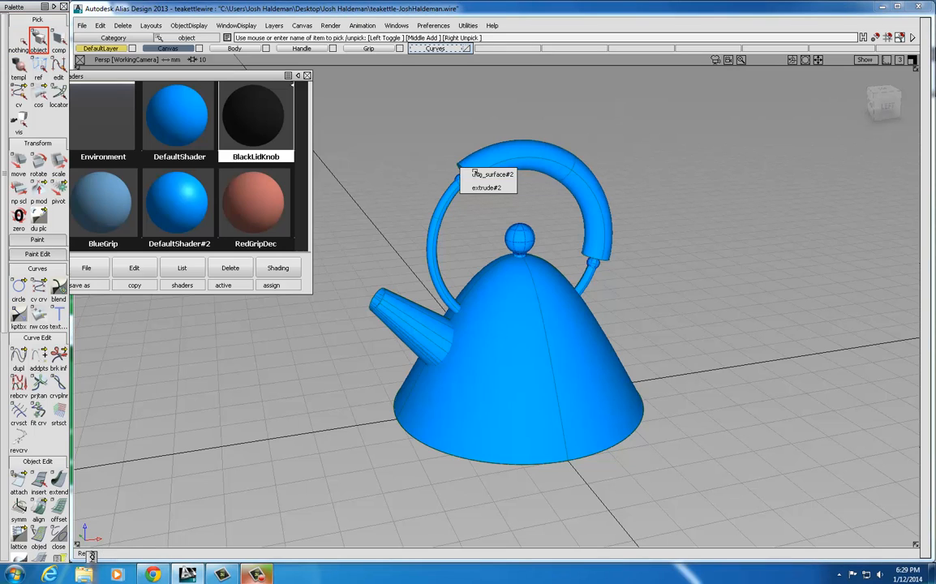
click(479, 173)
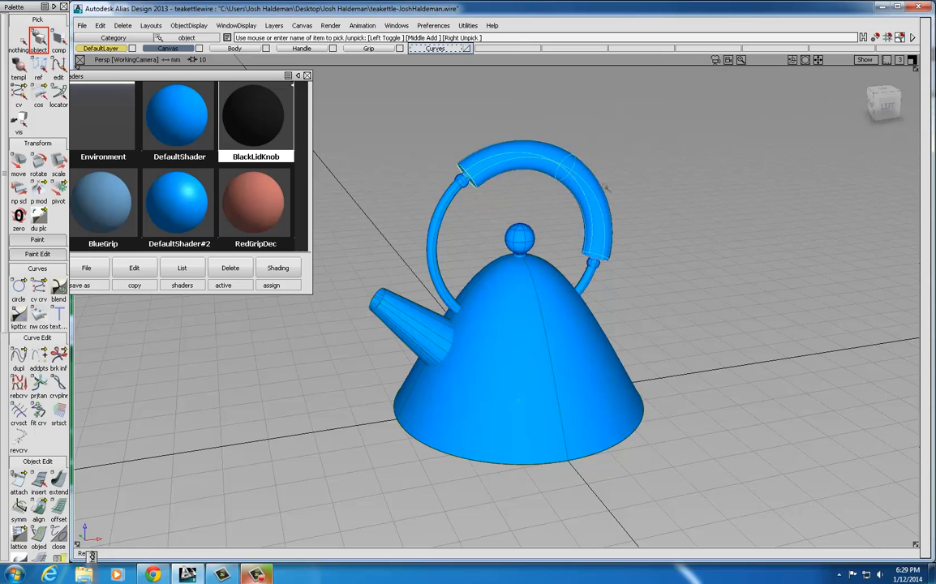
click(612, 264)
click(632, 281)
alt+shift+scroll(531, 210, up, 5)
alt+shift+middle_drag(529, 207, 535, 345)
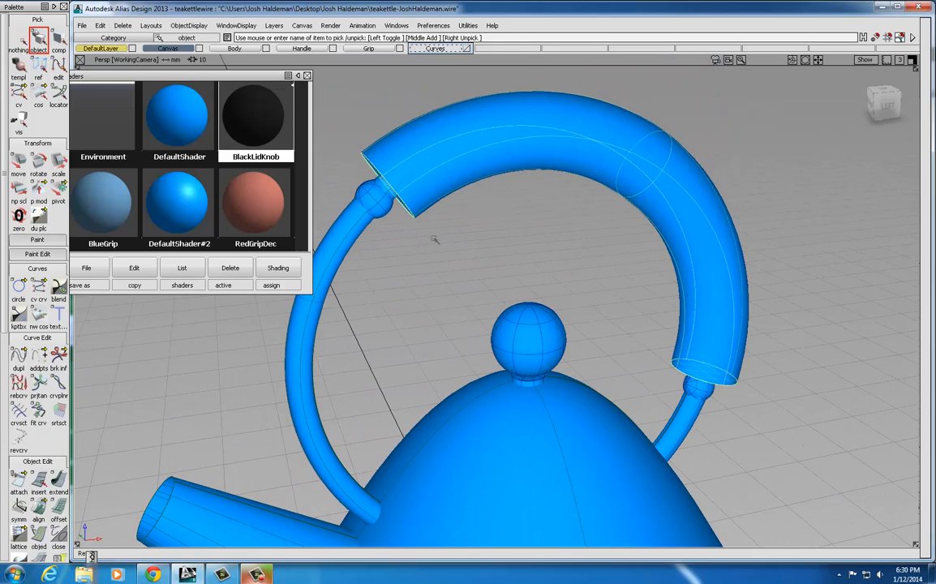
alt+shift+drag(425, 257, 508, 236)
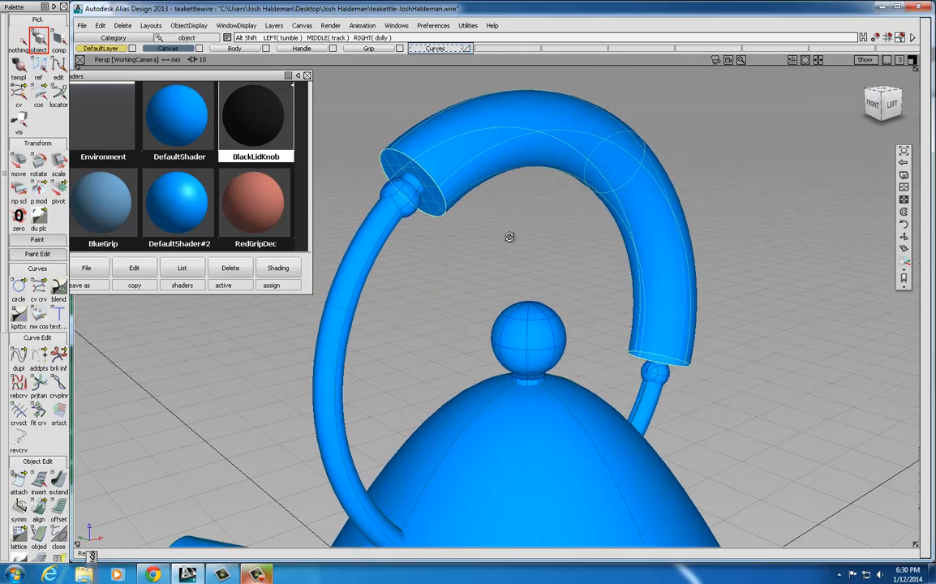
alt+shift+drag(509, 157, 439, 230)
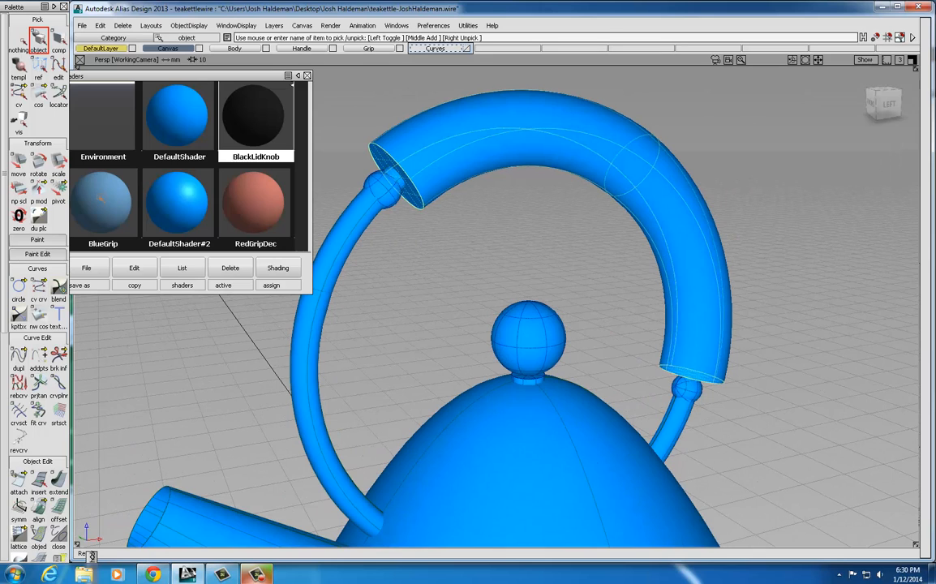
click(108, 202)
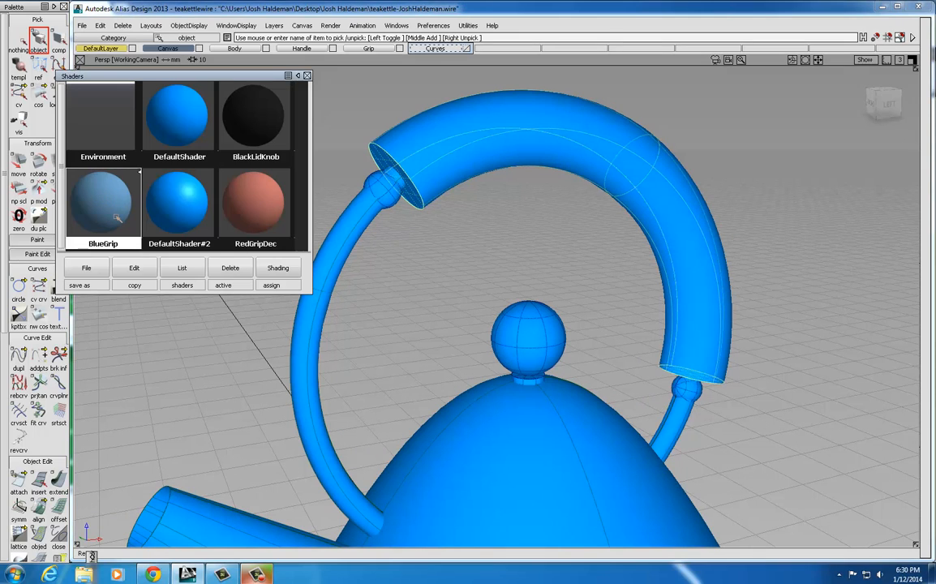
click(288, 268)
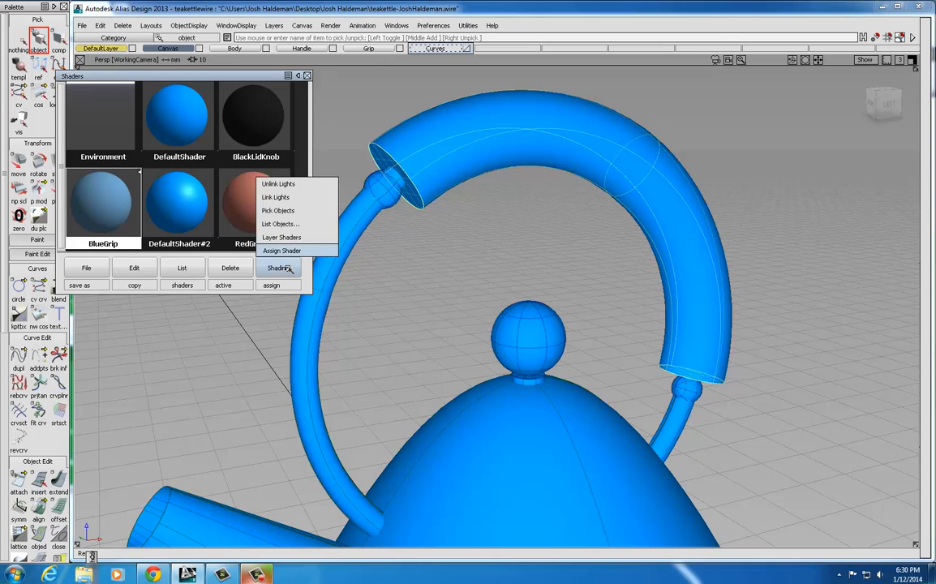
click(288, 251)
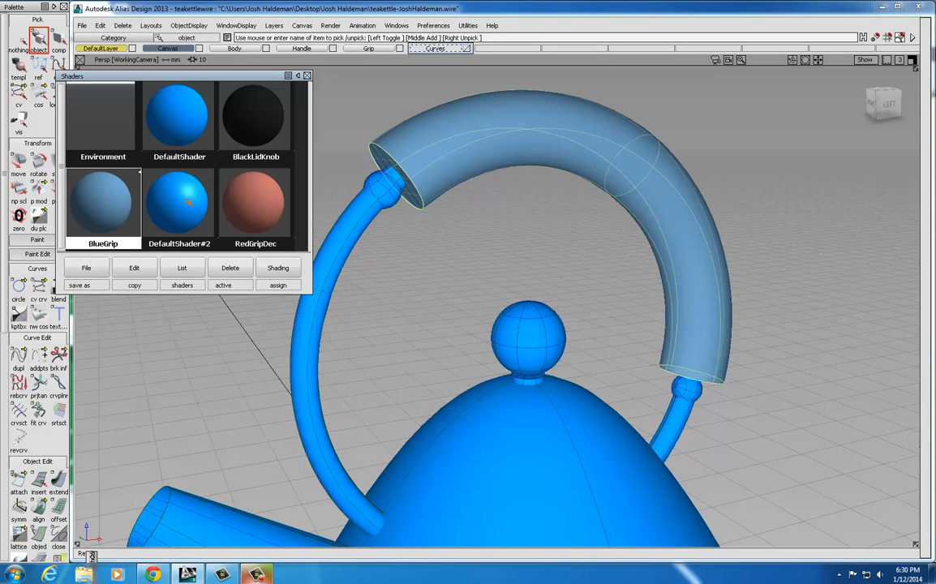
click(18, 39)
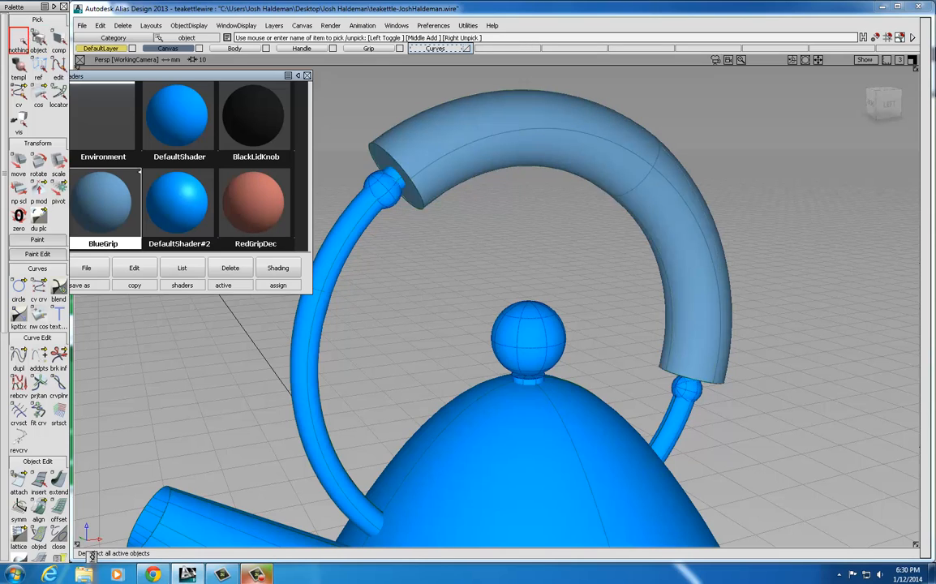
Assign the RedGripDec shader to the two small decorative spheres at the ends of the grip and clear the selection
click(38, 39)
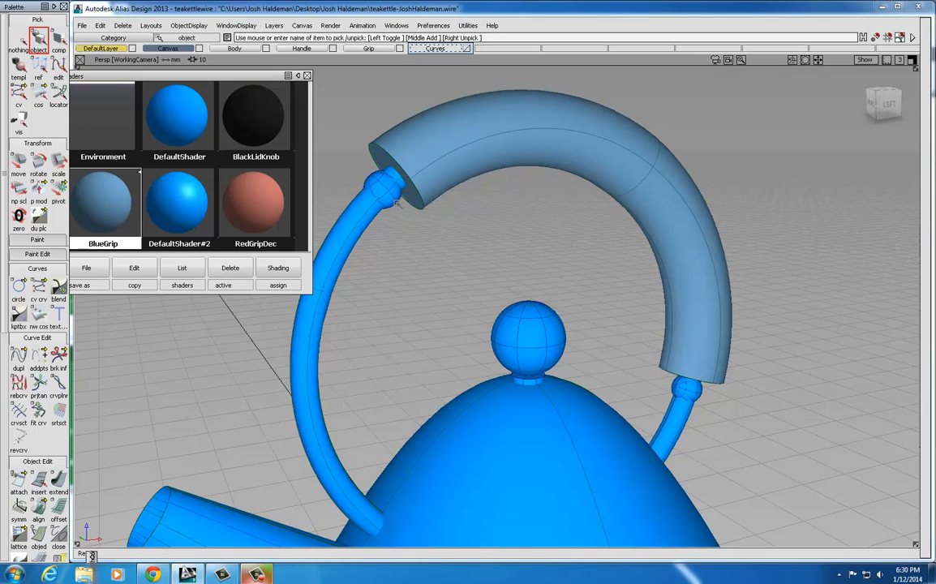
click(365, 185)
click(675, 389)
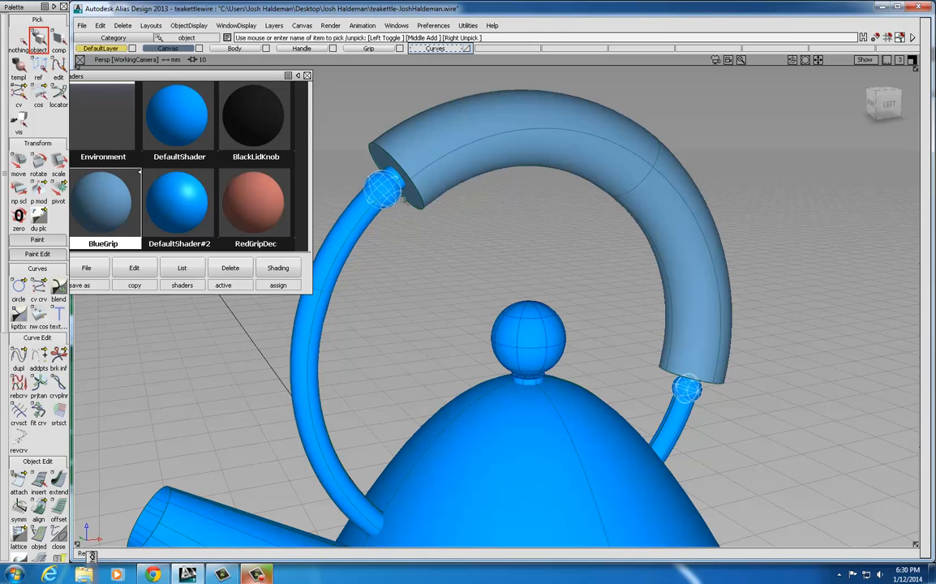
click(260, 202)
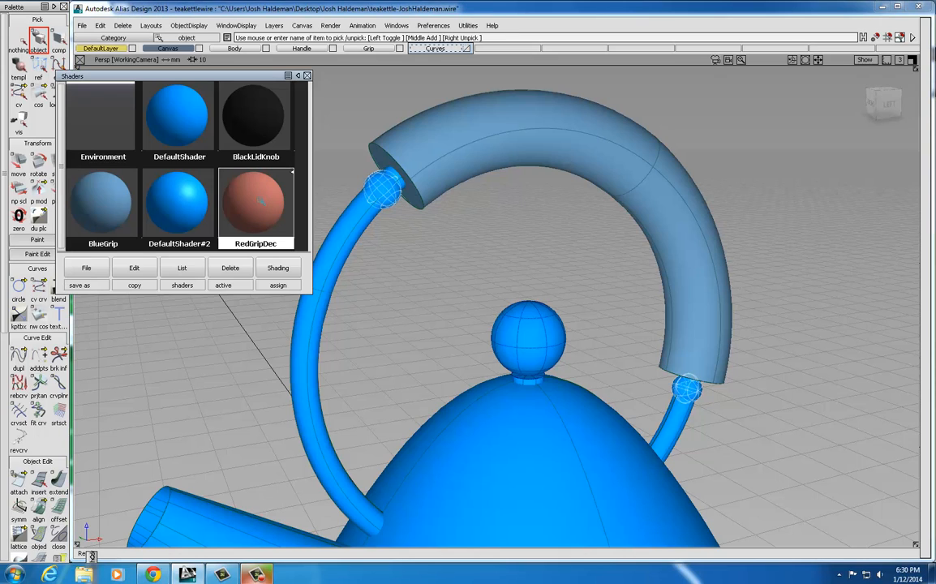
click(278, 269)
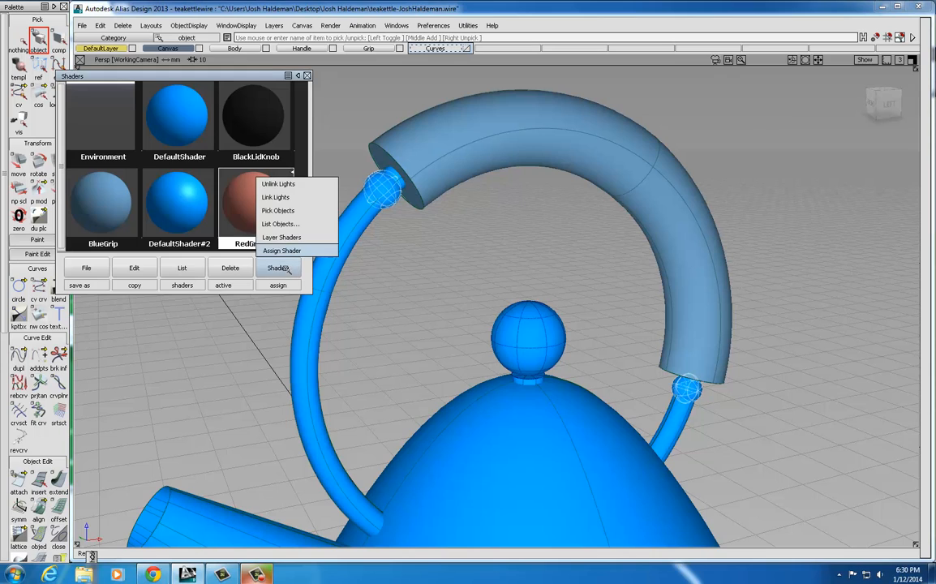
click(281, 251)
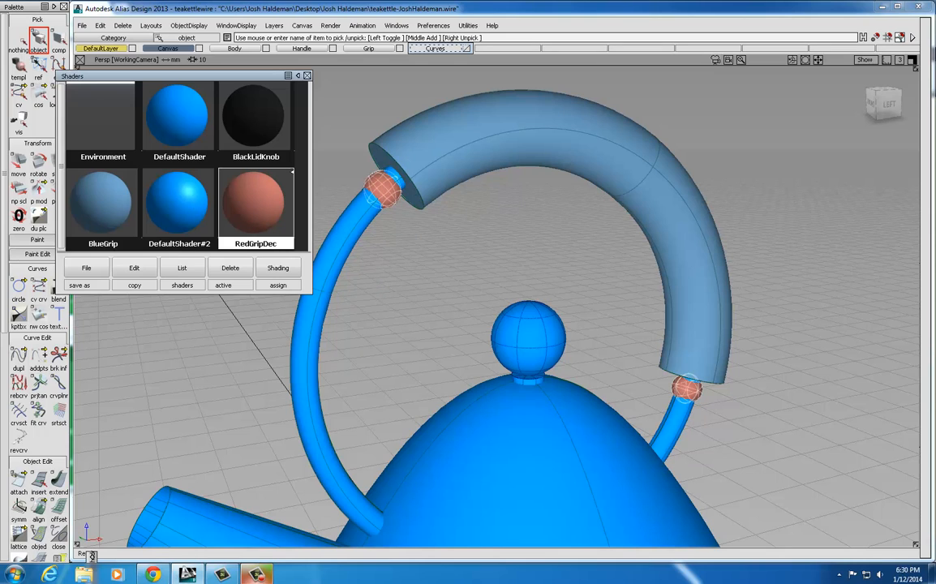
click(18, 44)
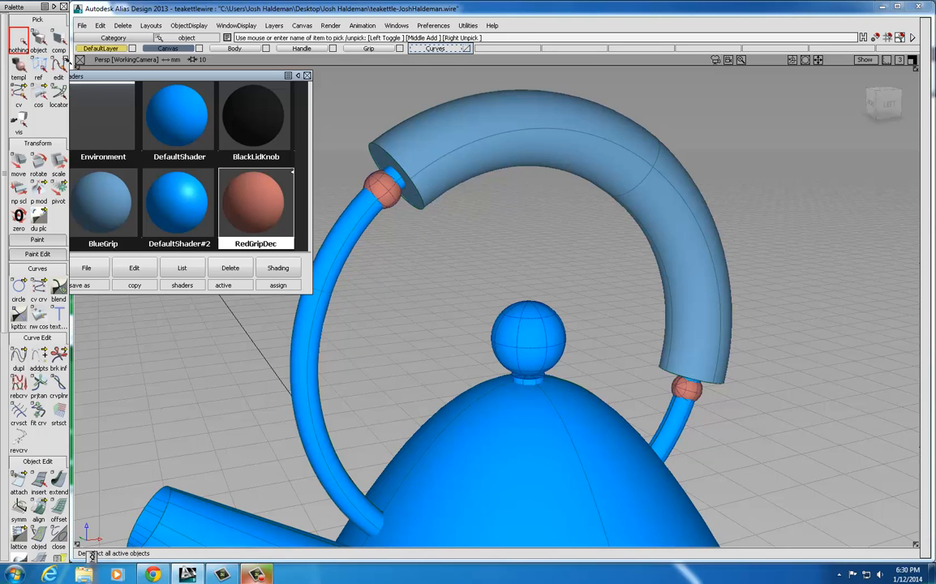
Assign the BlackLidKnob shader to the spherical knob on top of the lid
click(550, 342)
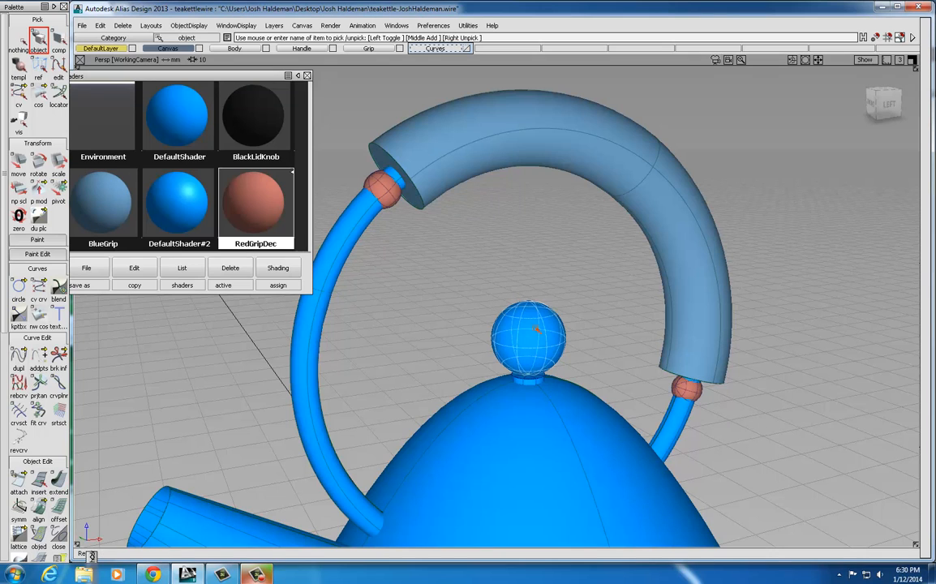
click(227, 102)
click(278, 268)
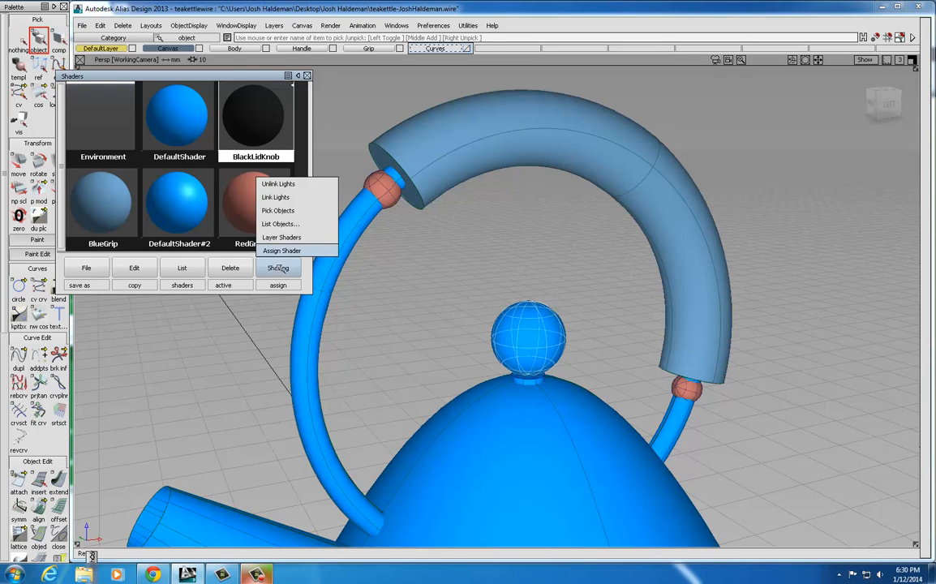
click(276, 348)
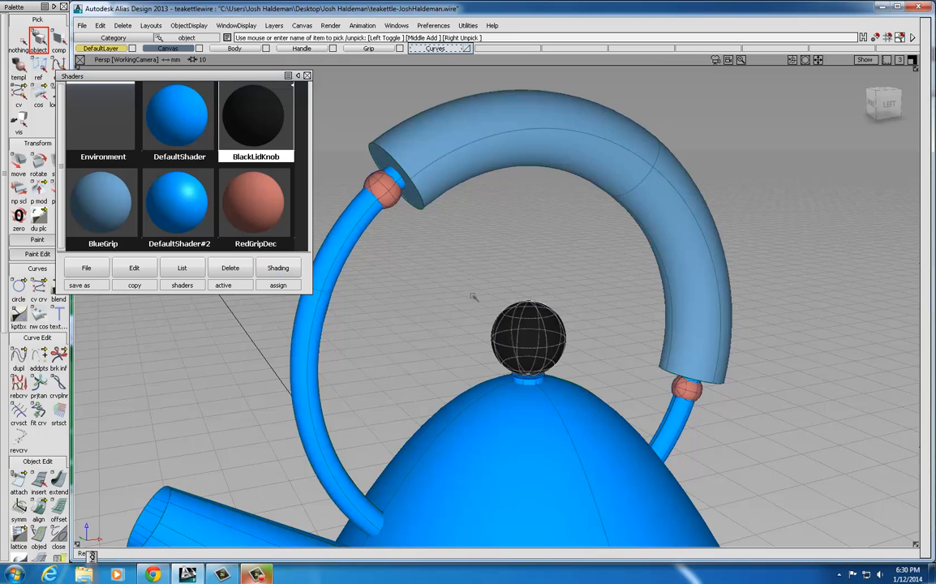
Copy the DefaultShader#2 shader and name the copy ChromeBody
mouse_move(472, 283)
alt+shift+right_down()
mouse_move(448, 297)
mouse_move(469, 298)
alt+shift+right_up()
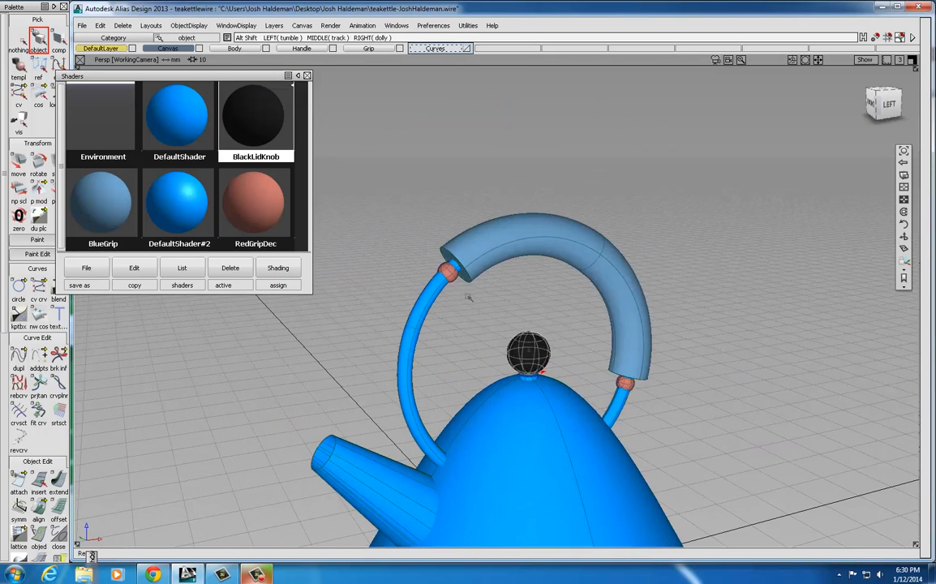
alt+shift+middle_drag(536, 332, 533, 168)
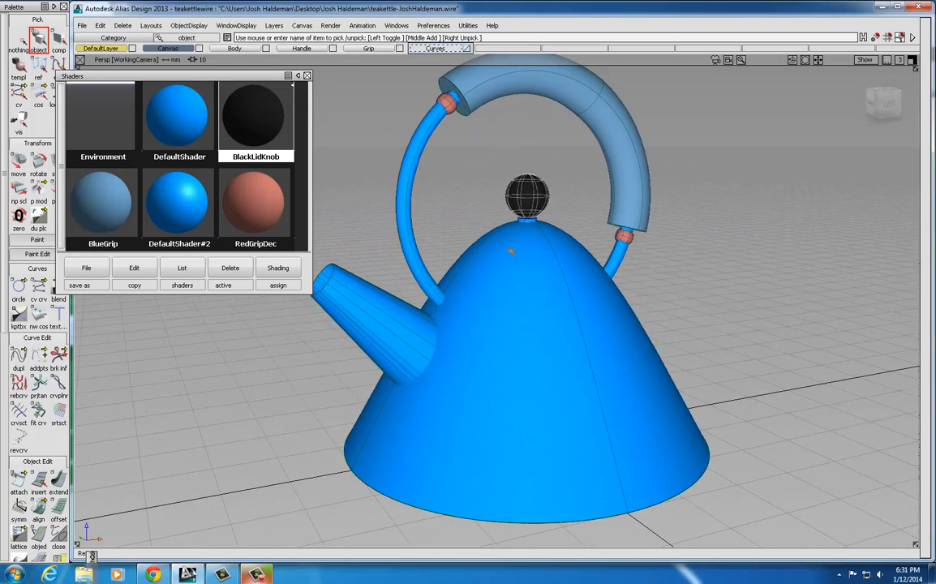
click(182, 198)
click(139, 268)
click(136, 215)
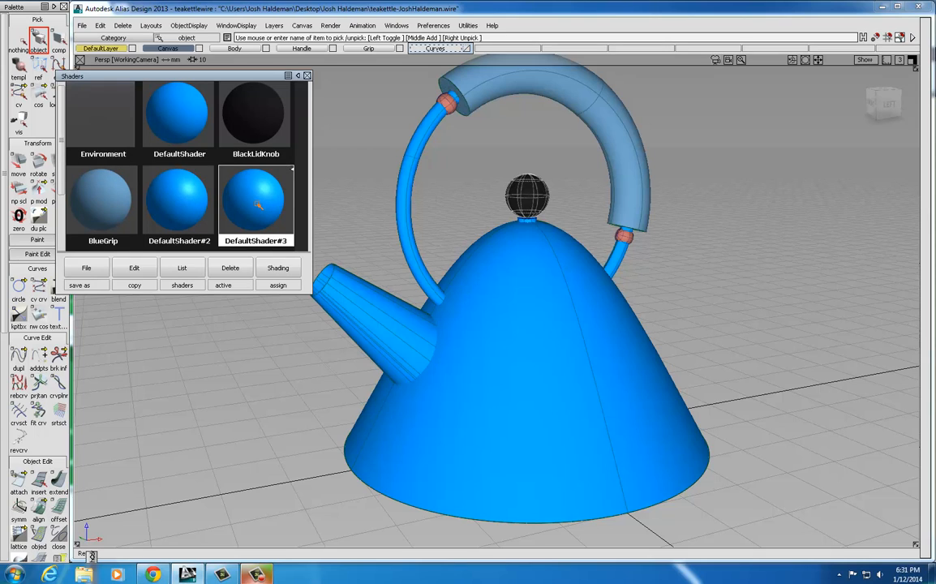
double_click(258, 205)
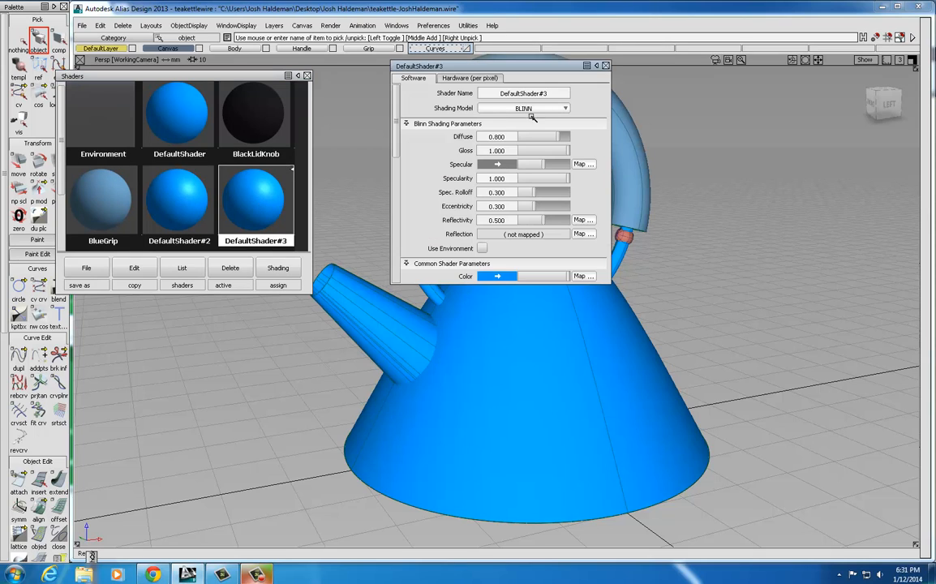
key(BackSpace)
key(BackSpace)
key(BackSpace)
key(BackSpace)
key(BackSpace)
key(BackSpace)
key(BackSpace)
key(BackSpace)
key(BackSpace)
key(BackSpace)
key(BackSpace)
key(BackSpace)
key(BackSpace)
key(BackSpace)
key(BackSpace)
text(ChromeBody)
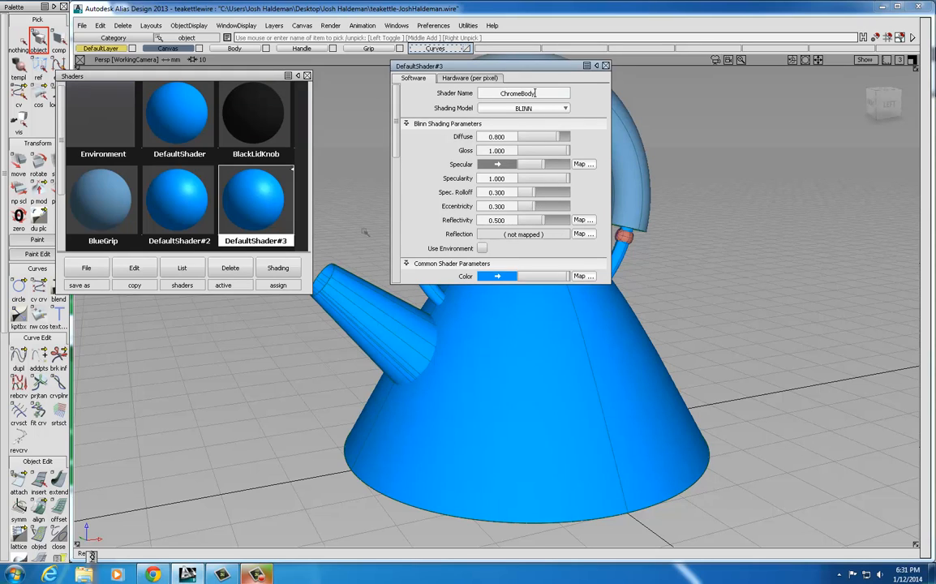
Set the ChromeBody shader's color to light gray, RGB 178.50 for each channel, and close the color editor
drag(396, 141, 398, 178)
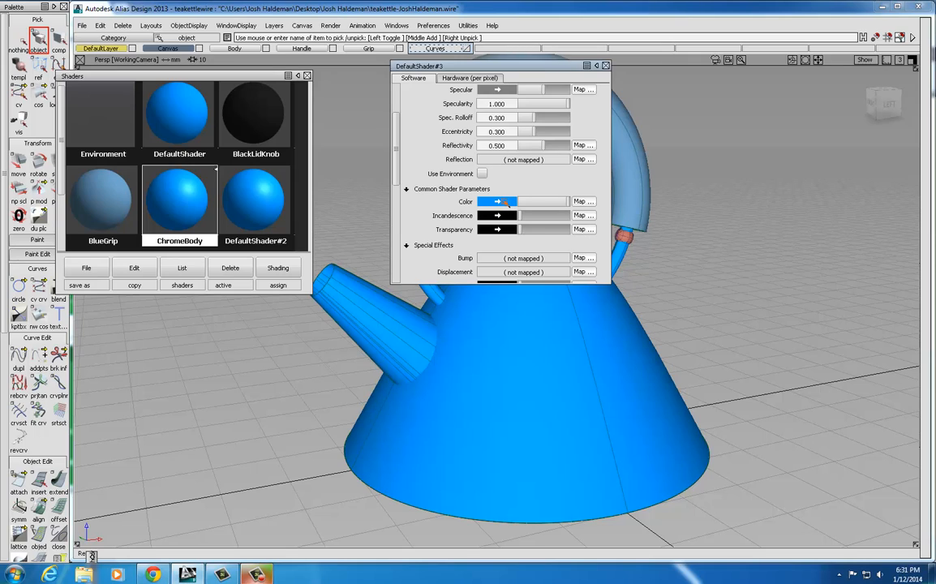
click(504, 203)
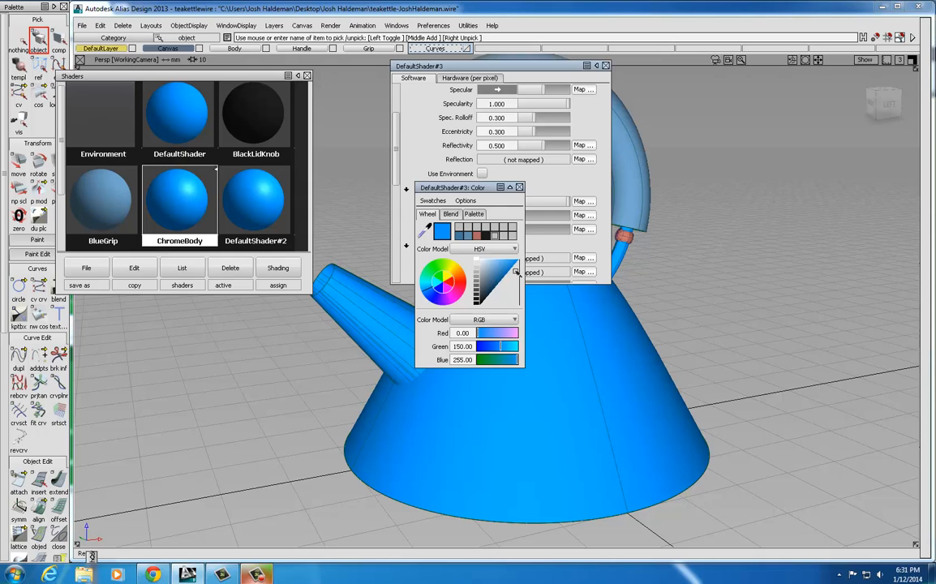
click(478, 260)
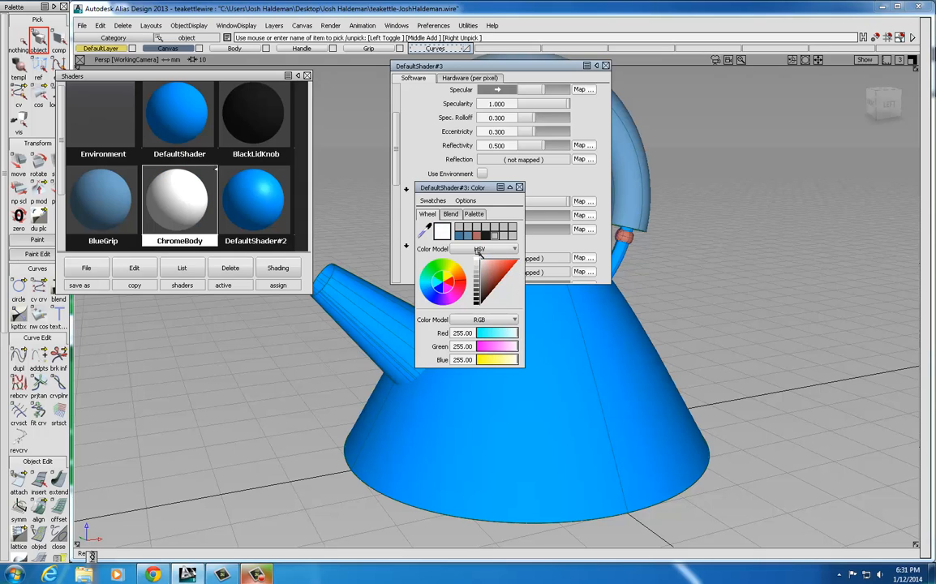
drag(482, 260, 492, 283)
click(477, 275)
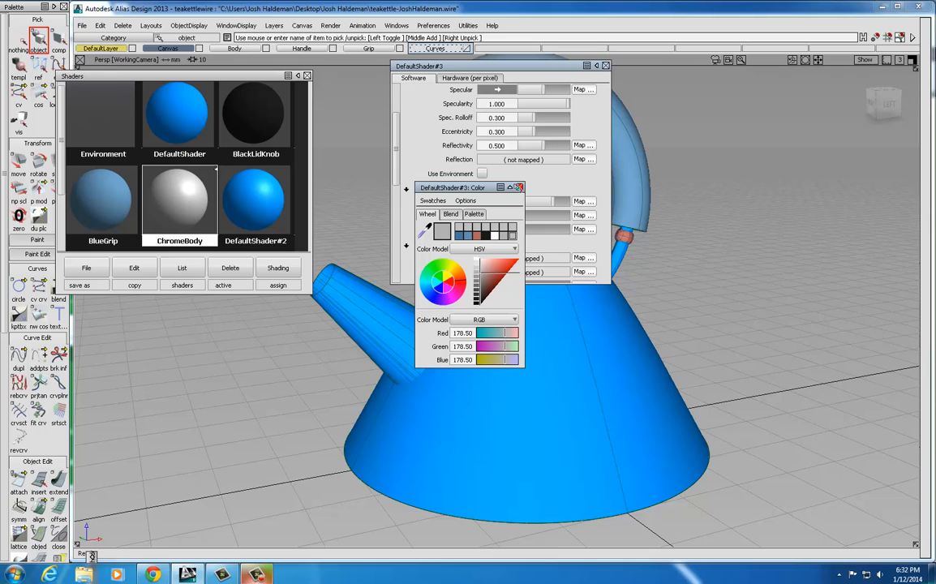
click(520, 188)
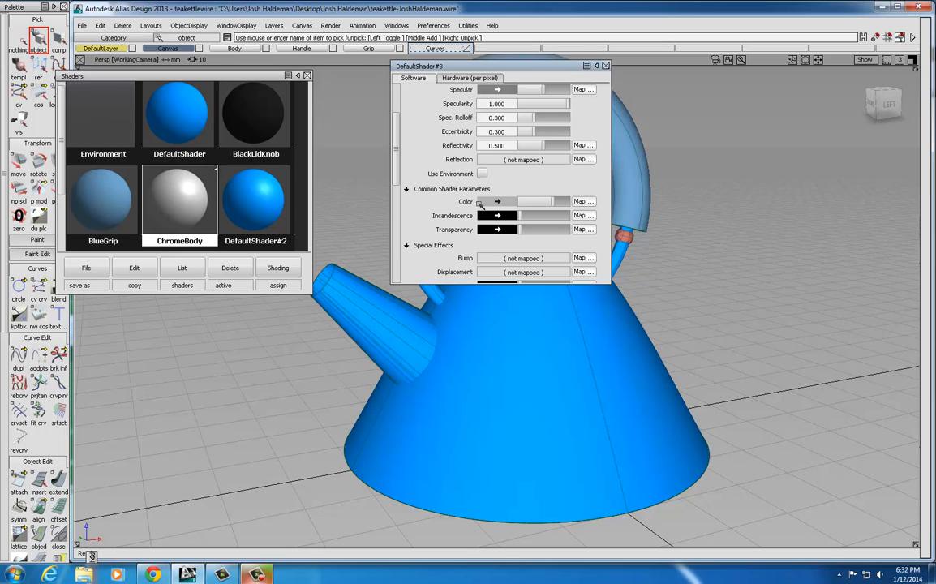
Map the Sky environment texture to the ChromeBody shader's color
click(589, 202)
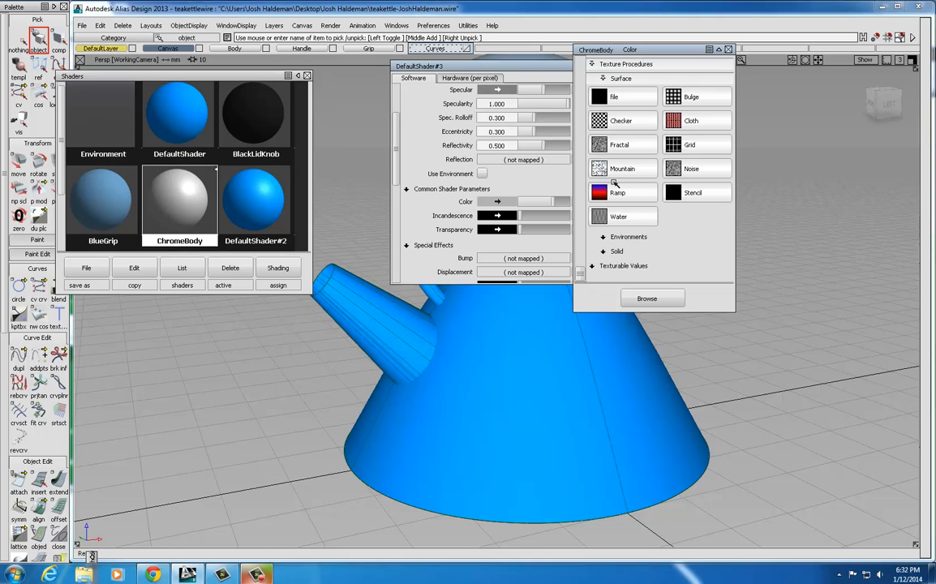
click(621, 237)
scroll(641, 227, down, 2)
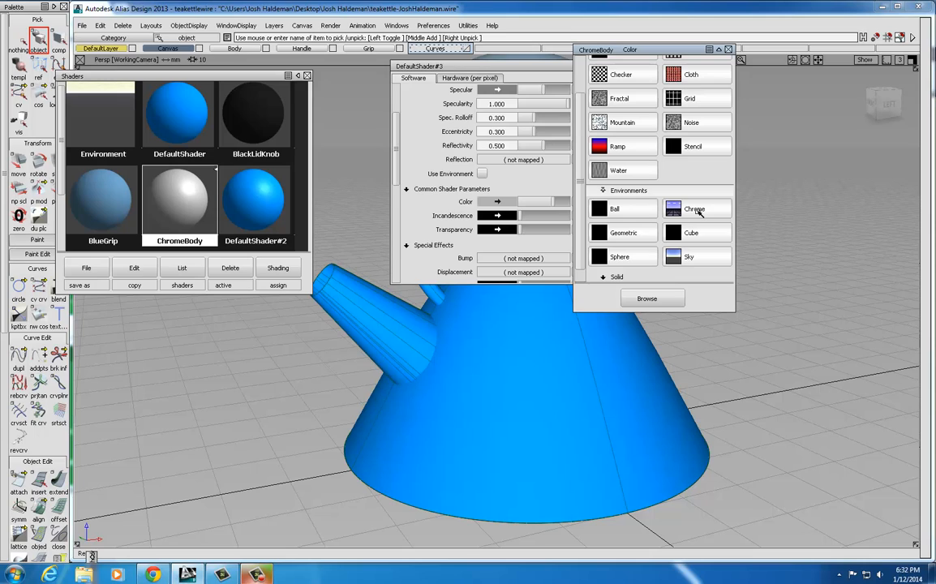
click(691, 257)
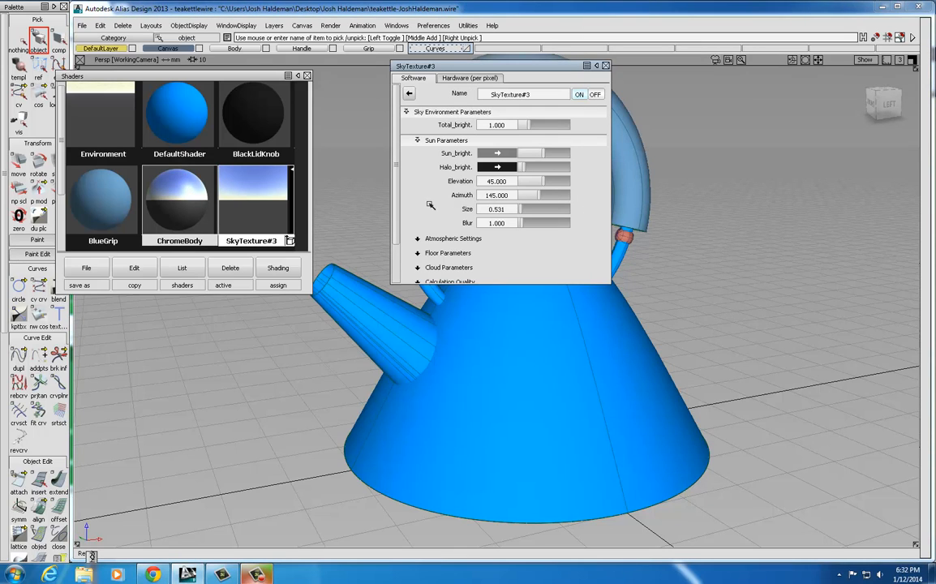
drag(398, 180, 398, 210)
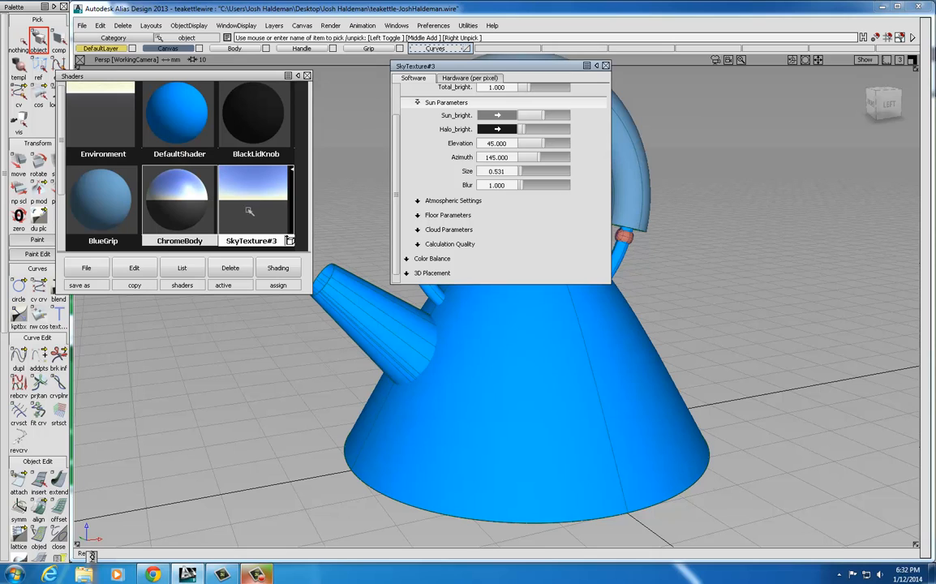
mouse_move(397, 174)
mouse_down()
mouse_move(397, 144)
mouse_move(398, 187)
mouse_up()
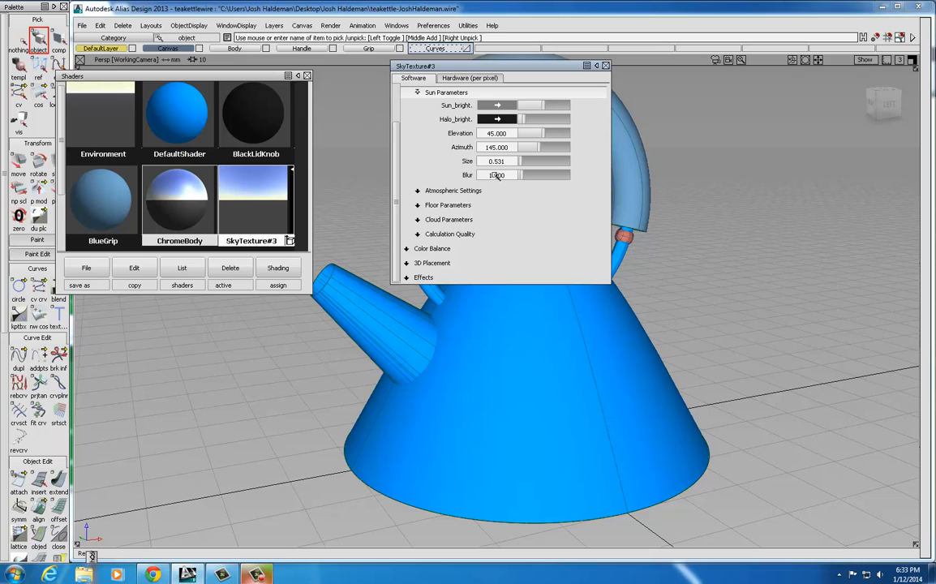
Turn off the floor in the sky texture's Floor Parameters and close the texture editor
click(444, 205)
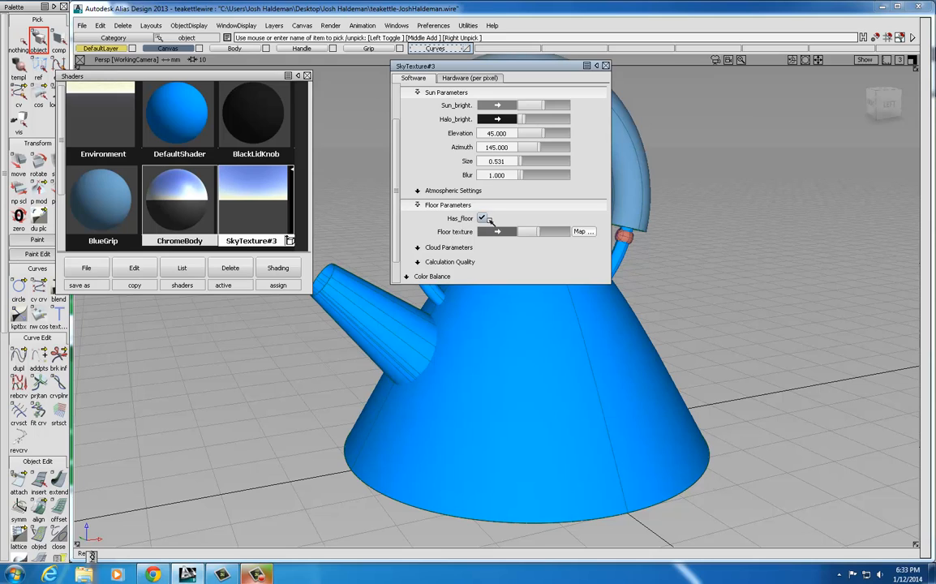
click(483, 218)
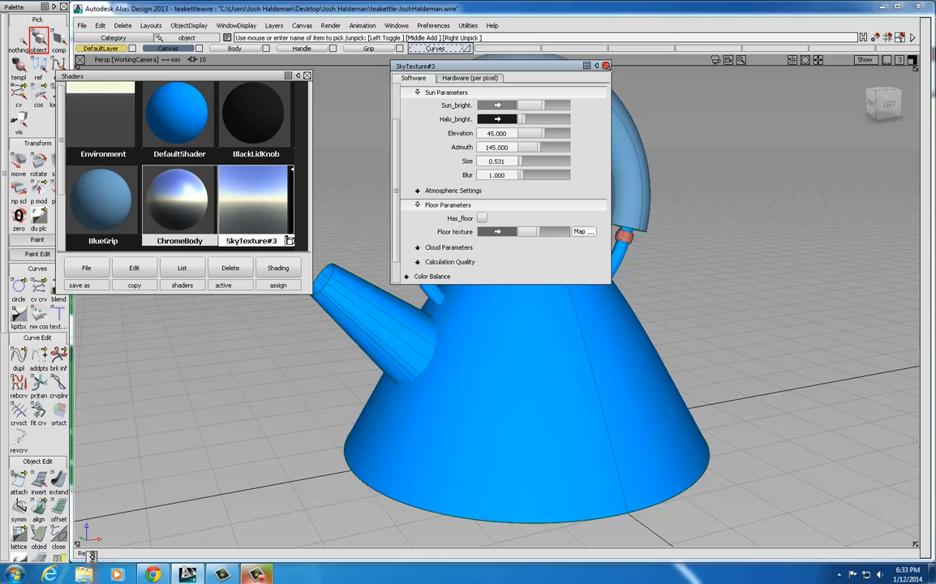
click(606, 65)
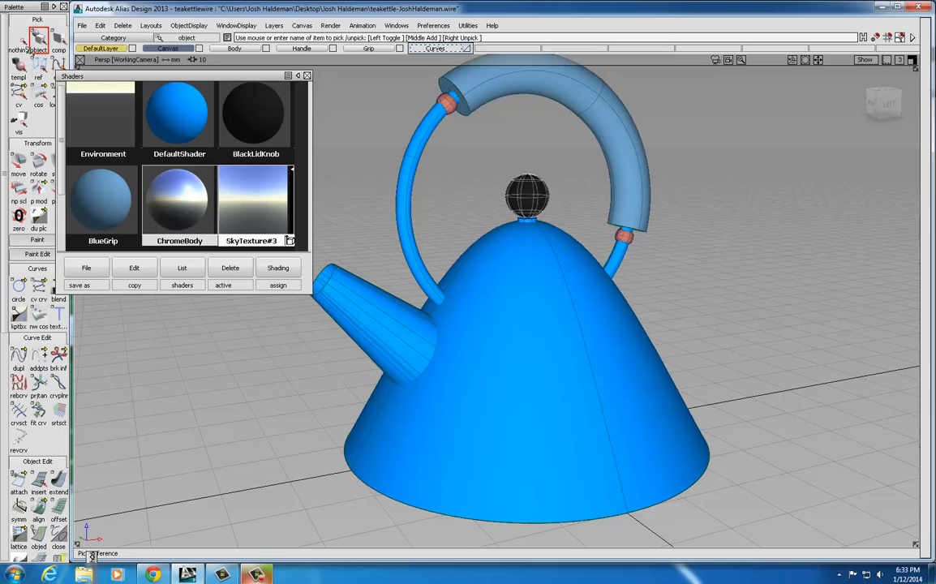
Assign the ChromeBody shader to the handle tube, kettle body, knob base, spout and bottom surface, and close the shader list
click(19, 41)
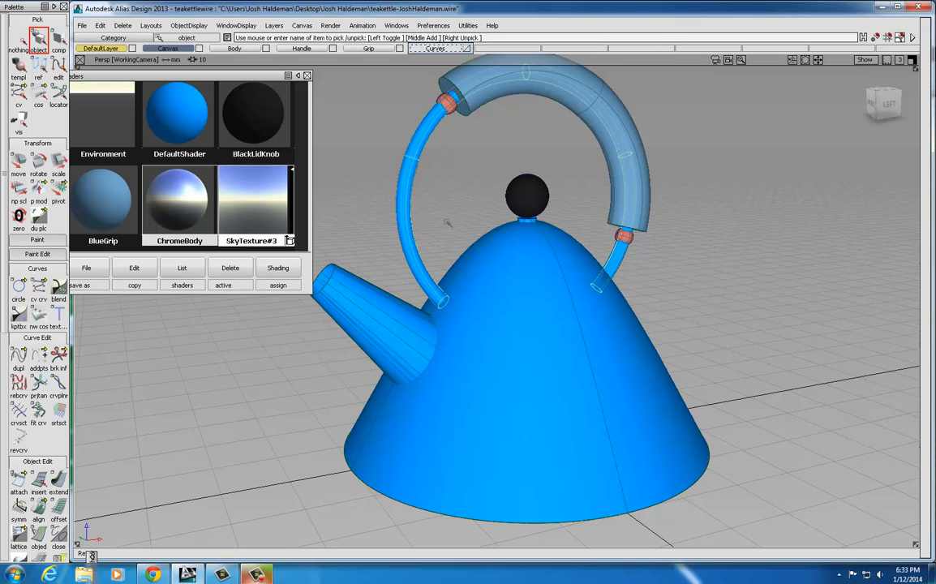
click(525, 249)
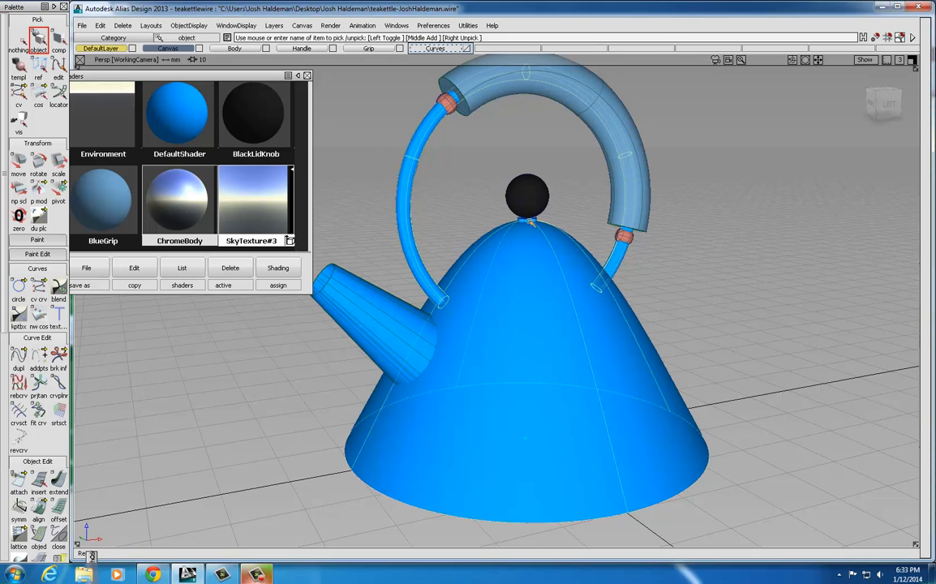
click(529, 222)
click(552, 245)
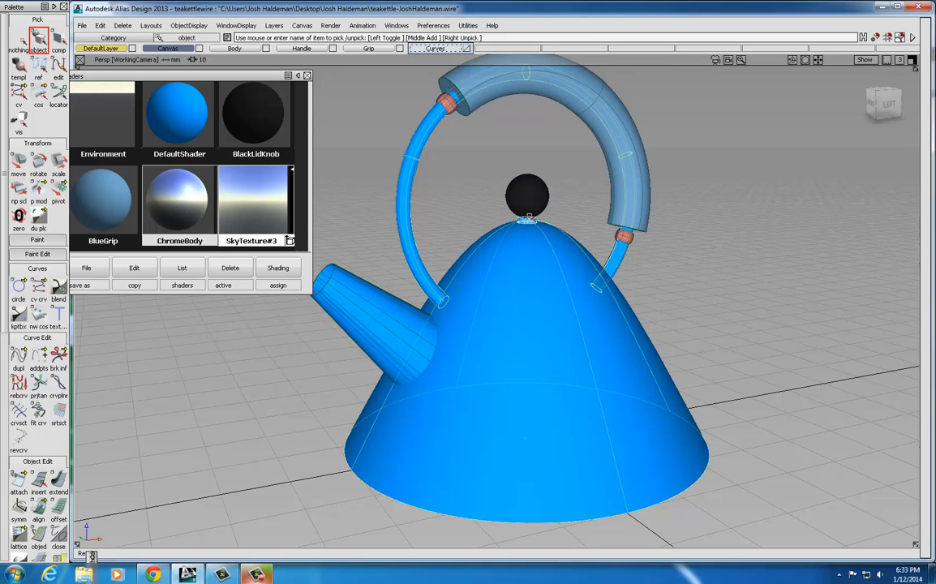
click(367, 297)
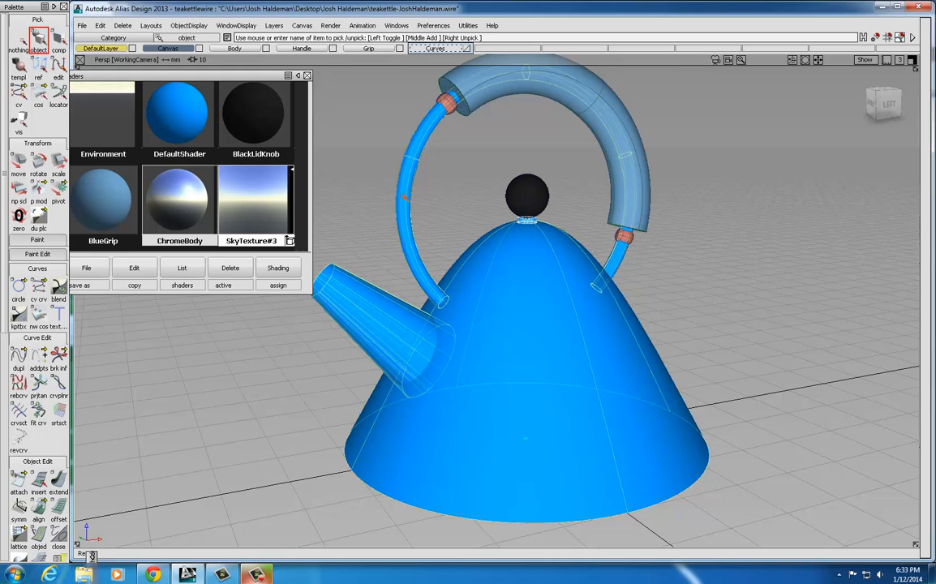
click(410, 502)
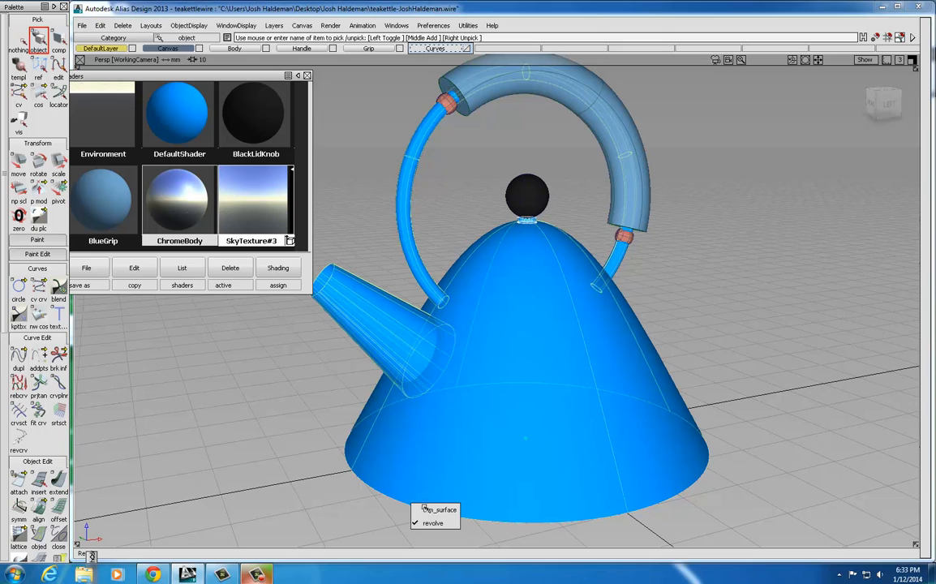
click(433, 512)
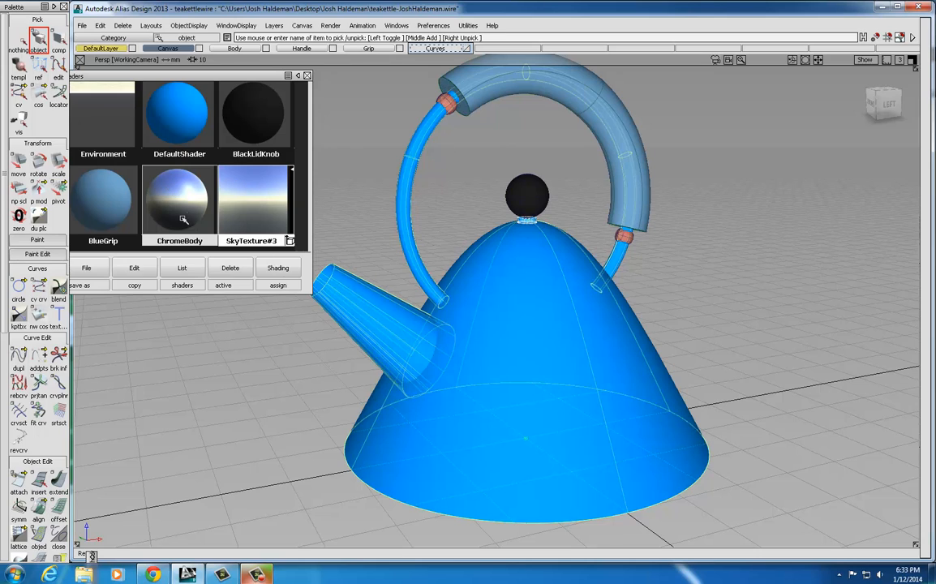
click(279, 267)
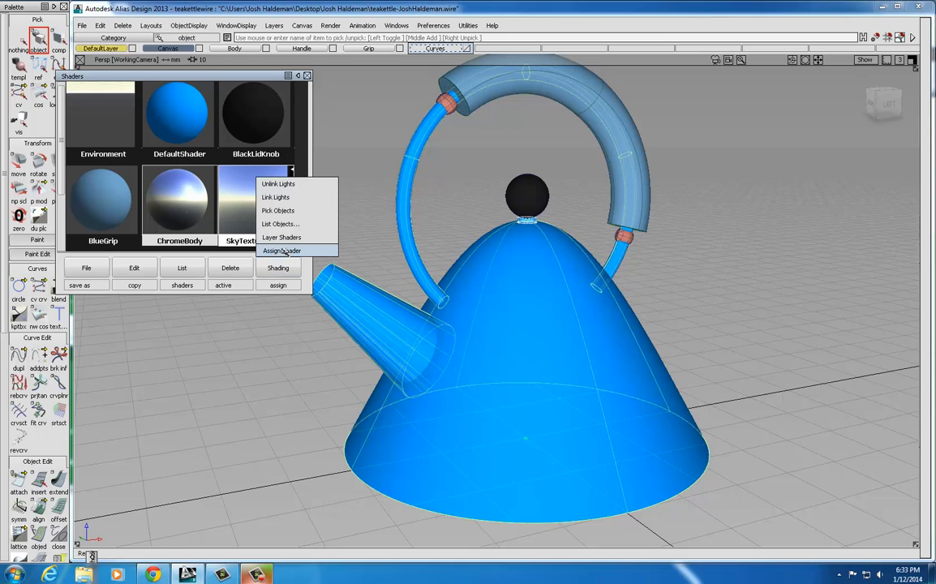
click(282, 250)
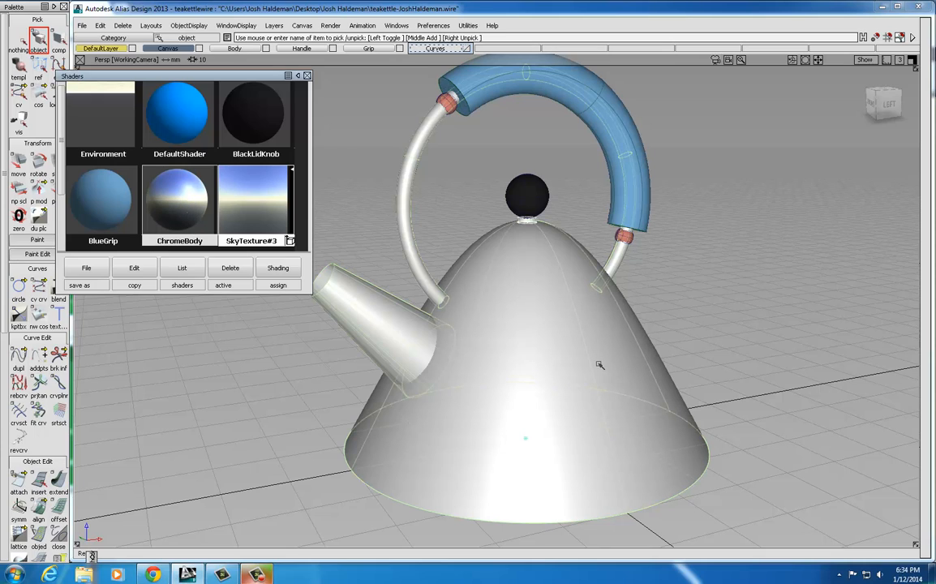
click(307, 75)
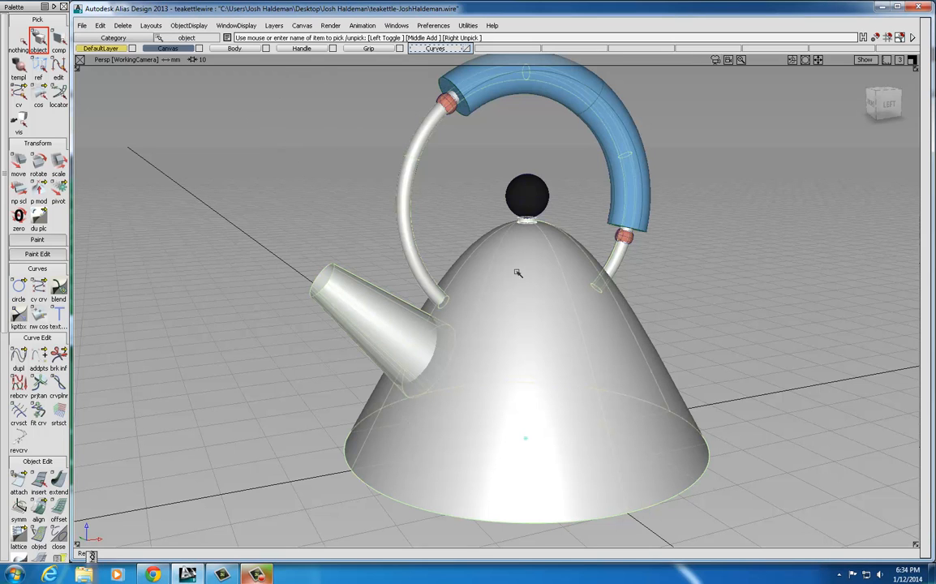
Save the teakettle file and run a direct render of the whole kettle in the perspective view
alt+shift+right_drag(481, 248, 500, 259)
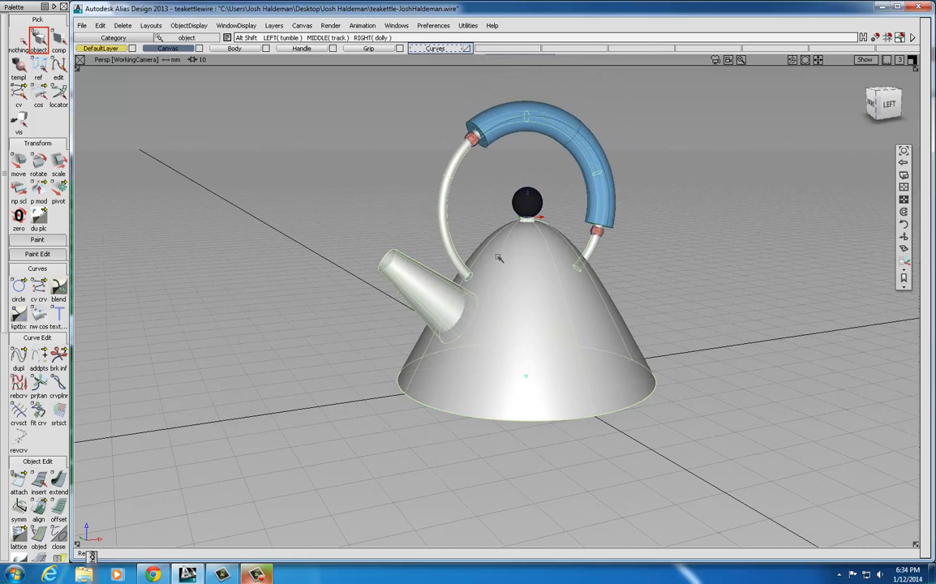
alt+shift+middle_drag(500, 247, 482, 289)
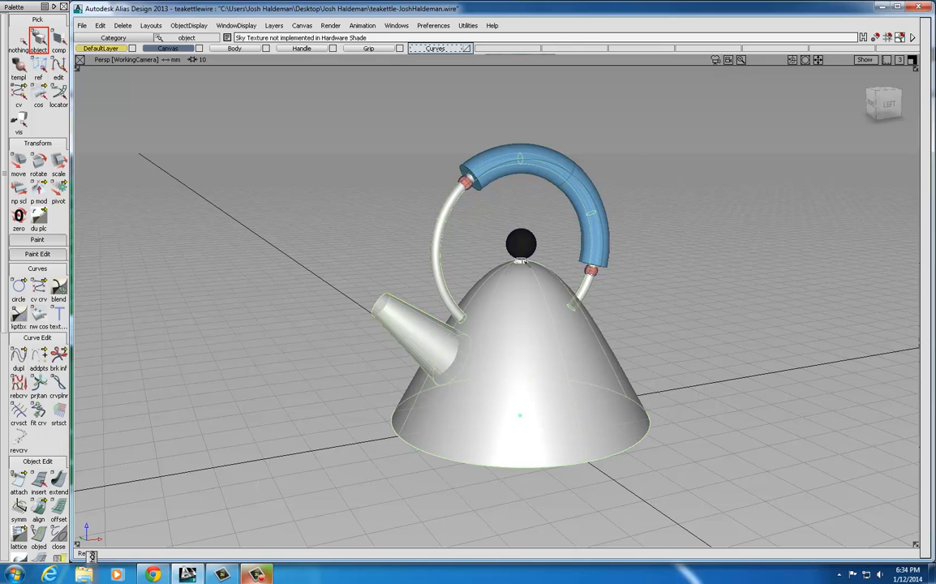
click(83, 25)
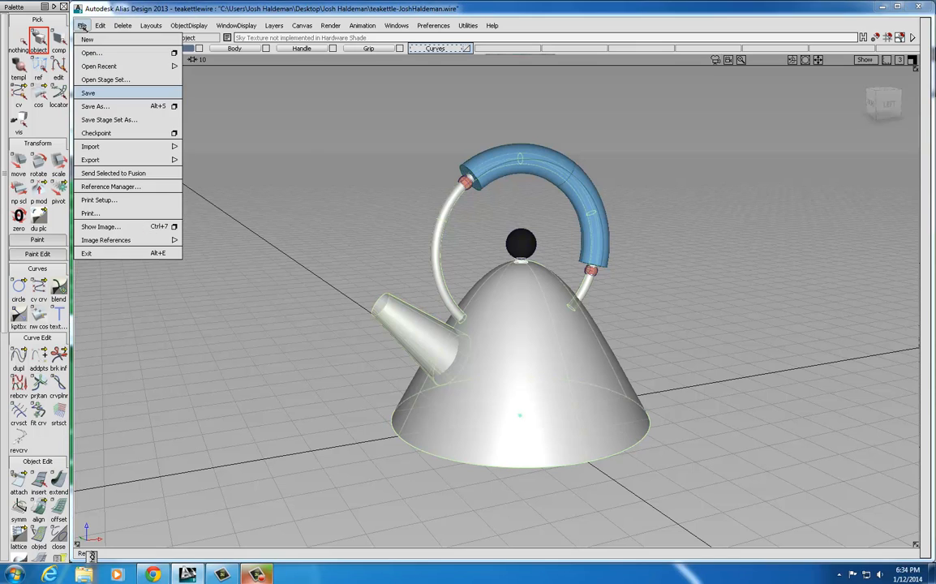
click(97, 90)
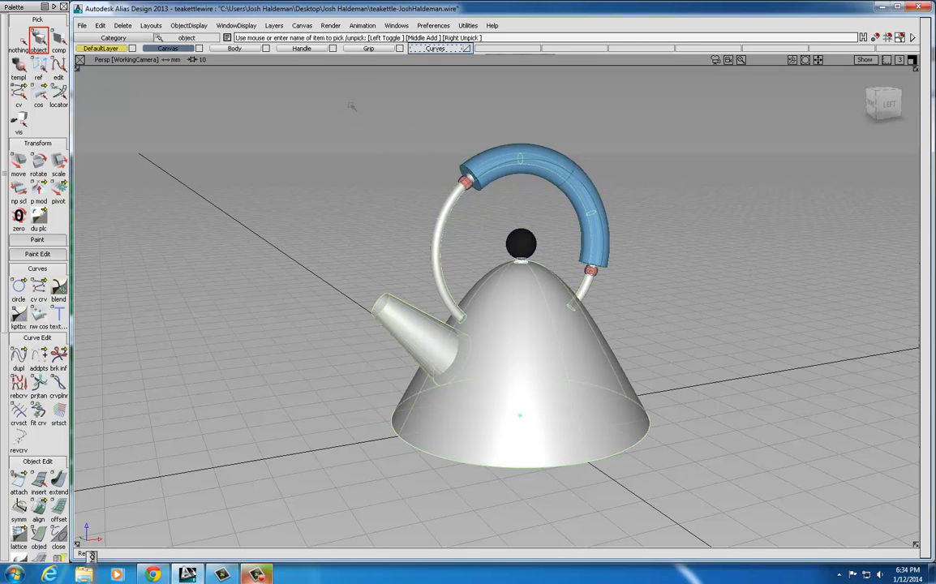
click(331, 25)
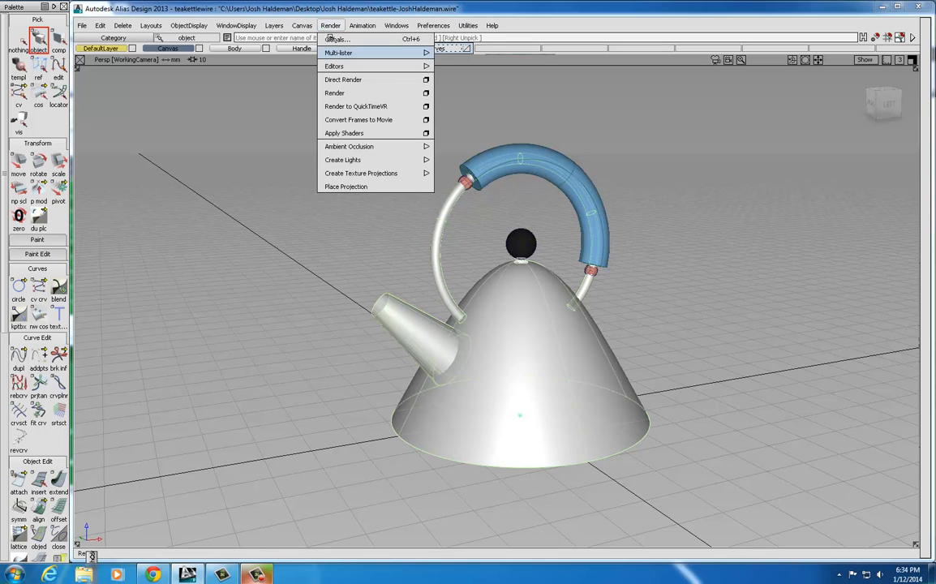
click(341, 80)
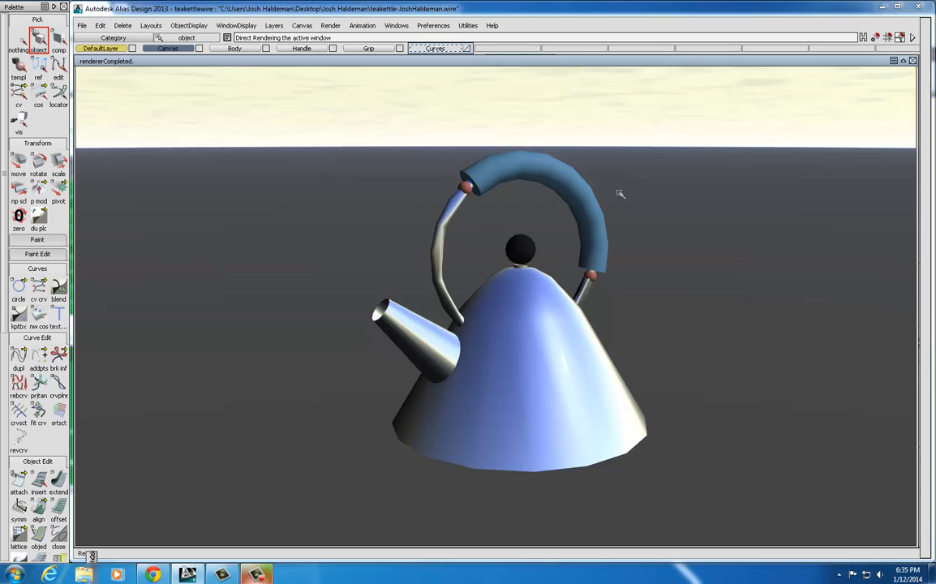
Set the Global Quality Level to High in the render globals, keeping the settings clear of the rendered kettle
click(340, 27)
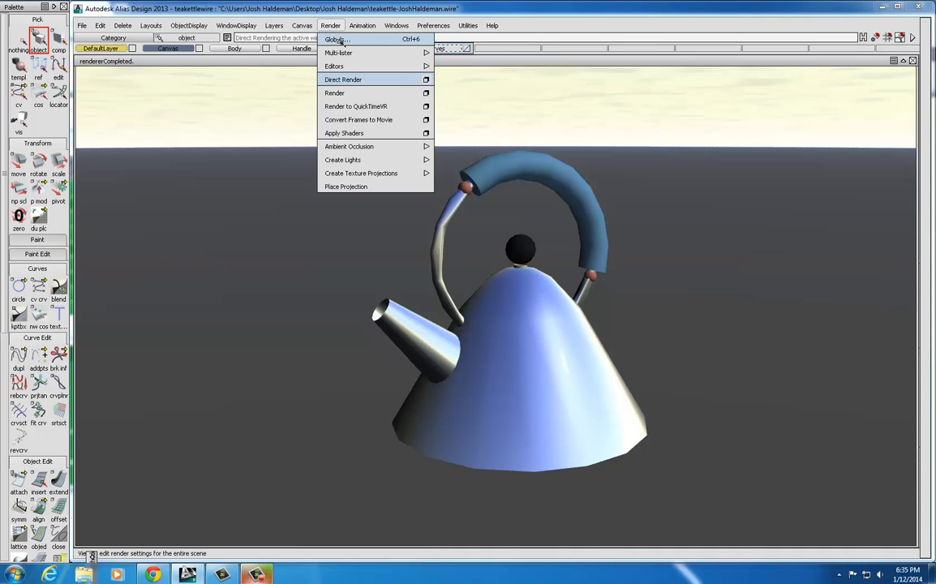
click(340, 41)
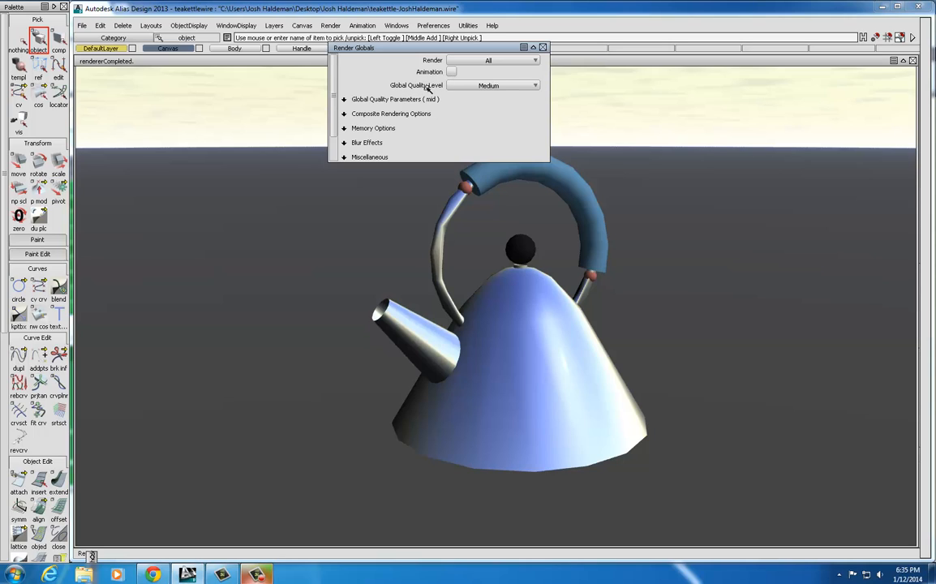
click(537, 86)
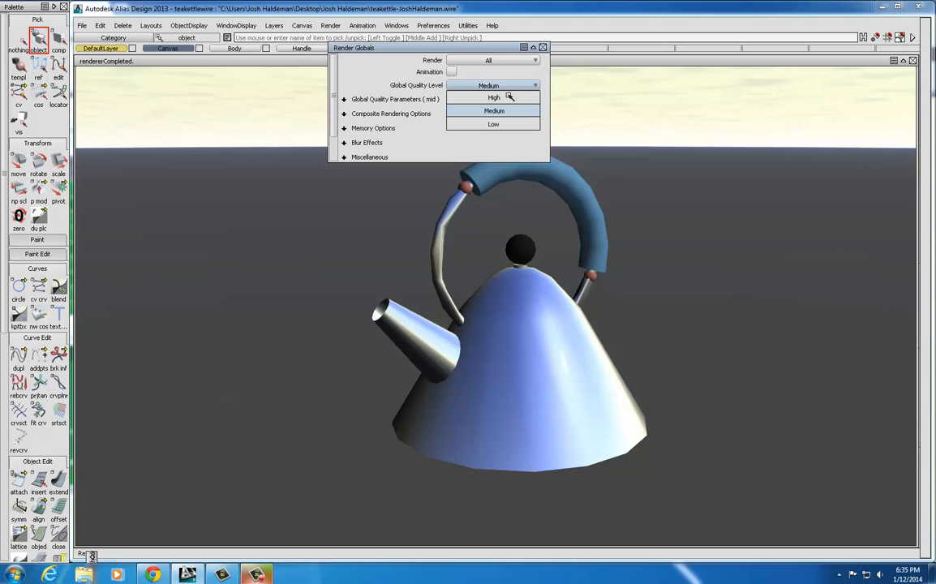
click(495, 98)
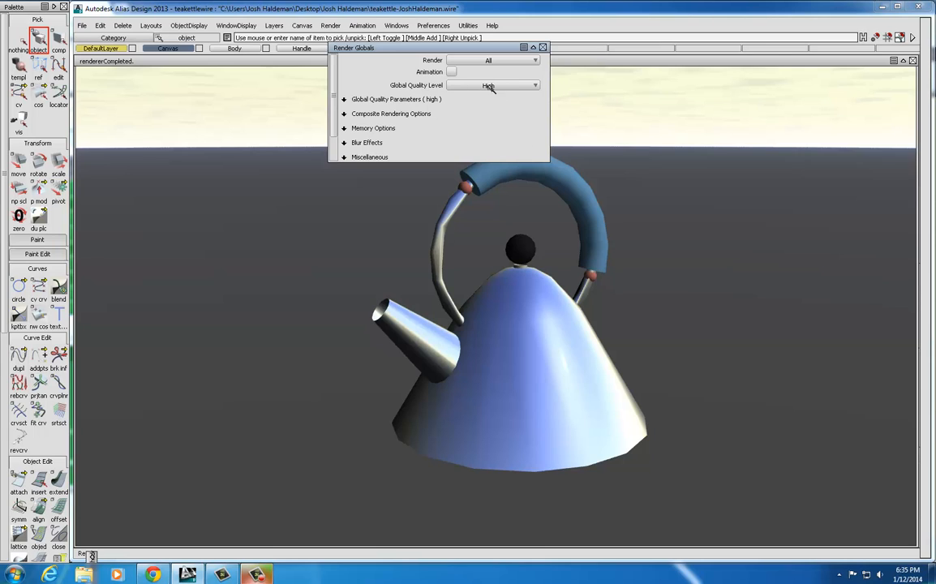
drag(414, 47, 186, 51)
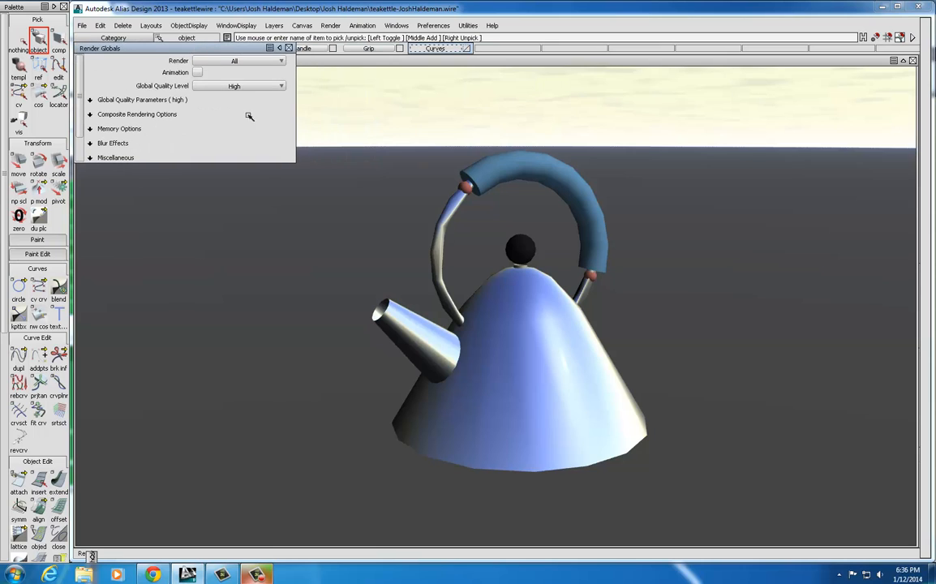
Re-render a rectangular region enclosing the whole kettle at the high quality level
click(322, 27)
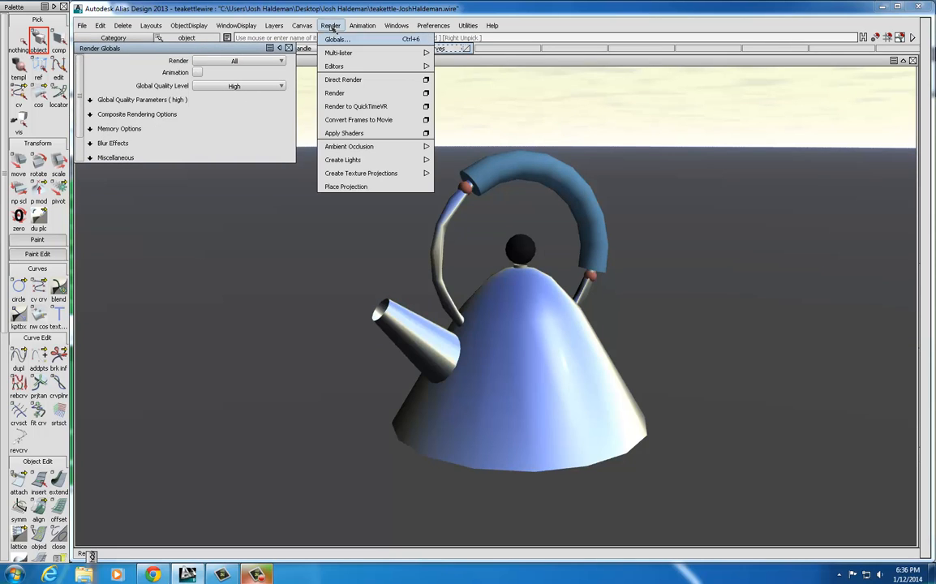
click(449, 80)
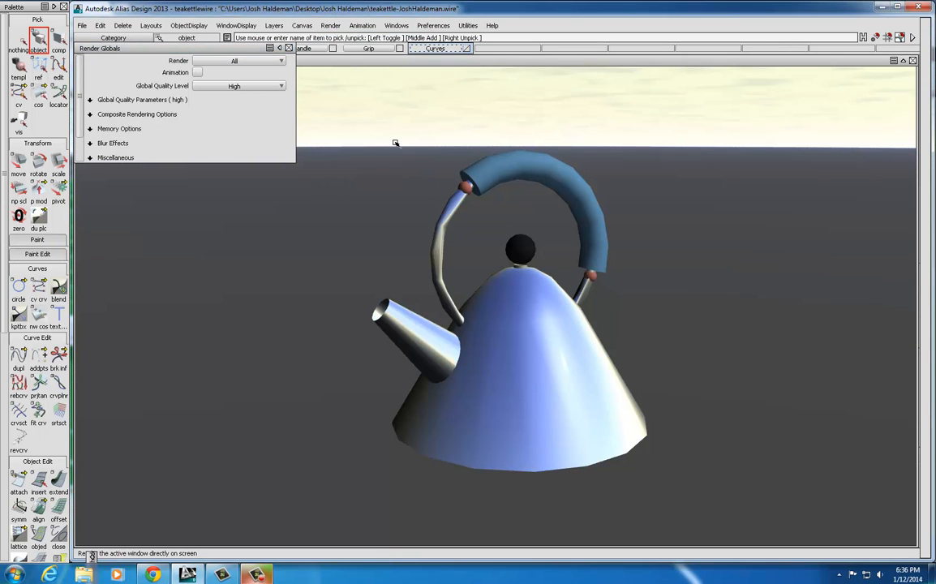
drag(327, 107, 683, 491)
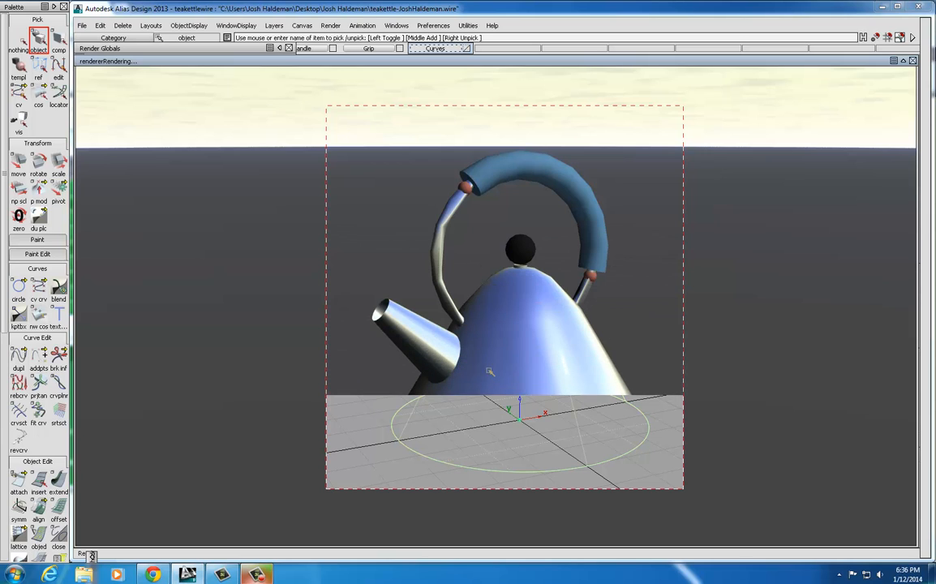
mouse_move(186, 575)
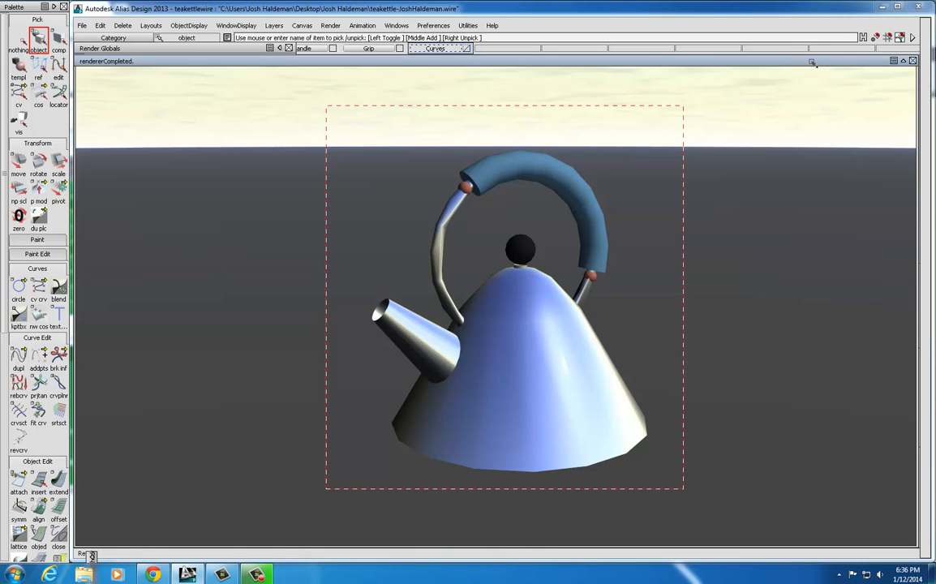
Set the Mesh Tolerance in the high Global Quality Parameters to 0.001 cm
drag(815, 62, 838, 148)
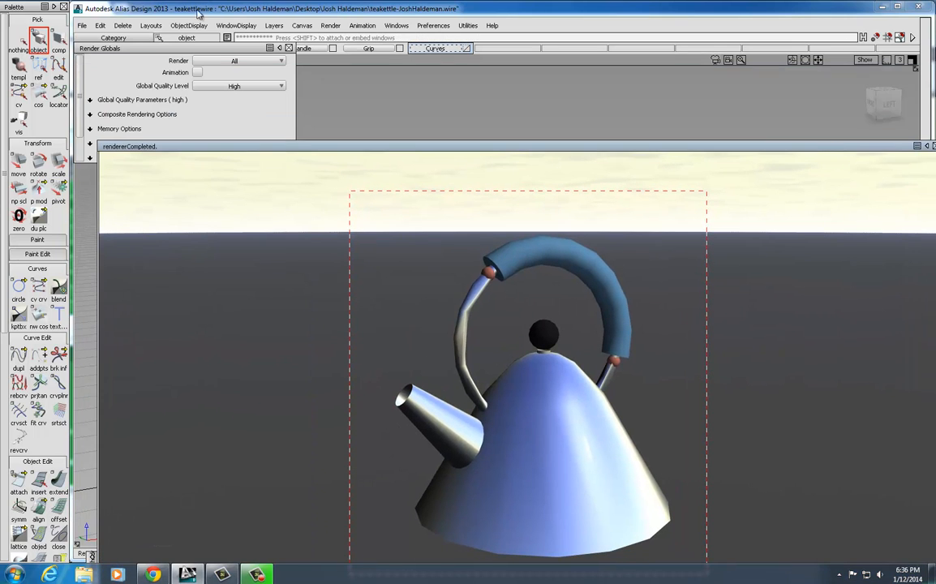
click(160, 49)
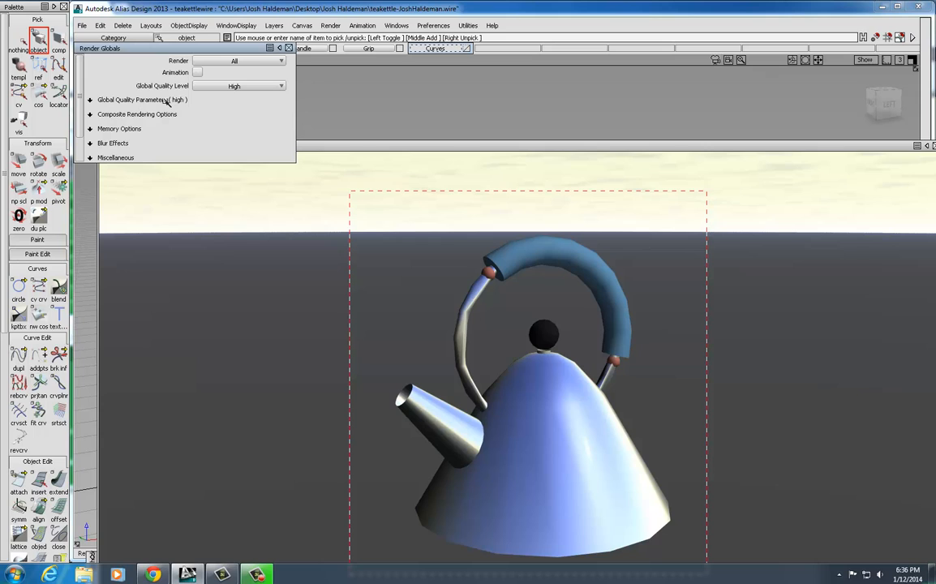
click(126, 99)
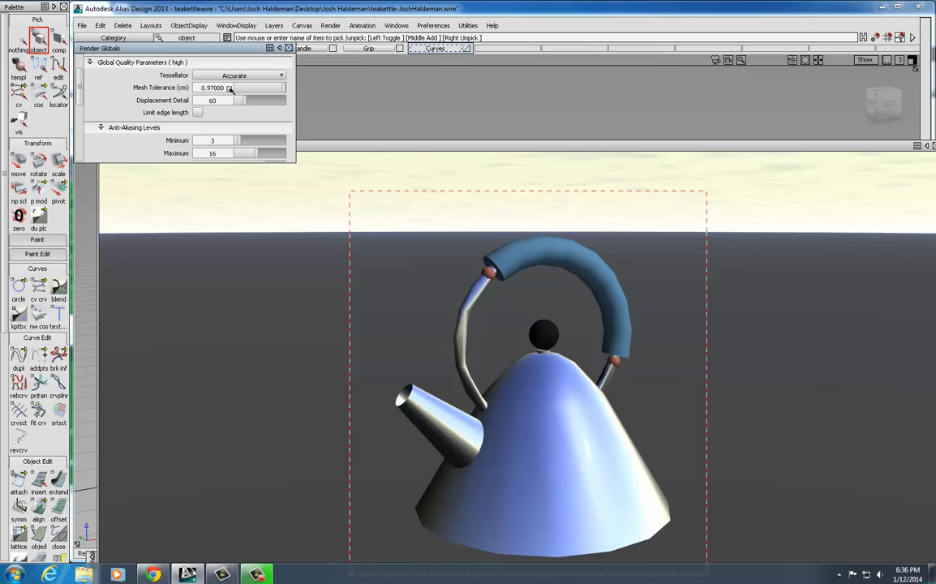
drag(227, 88, 159, 86)
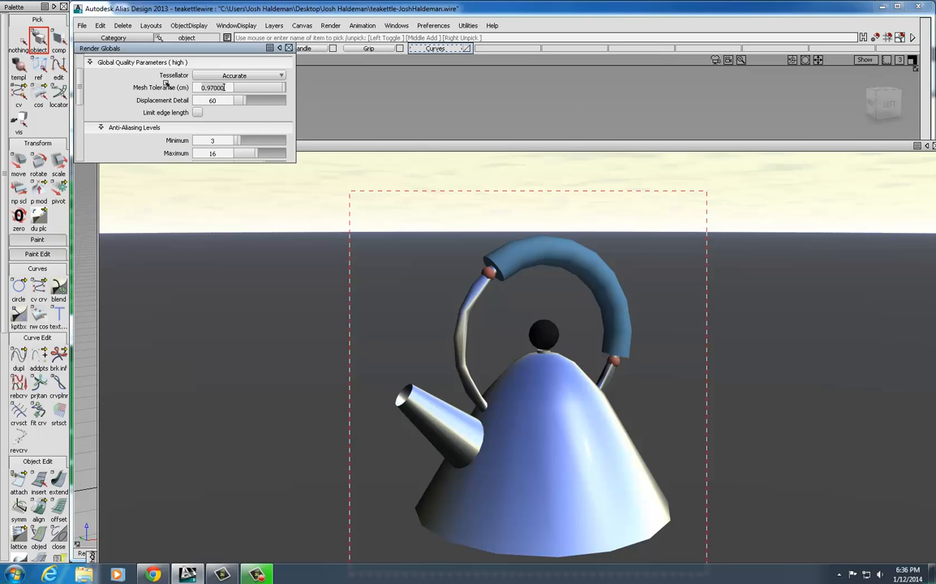
key(BackSpace)
text(.001)
key(Return)
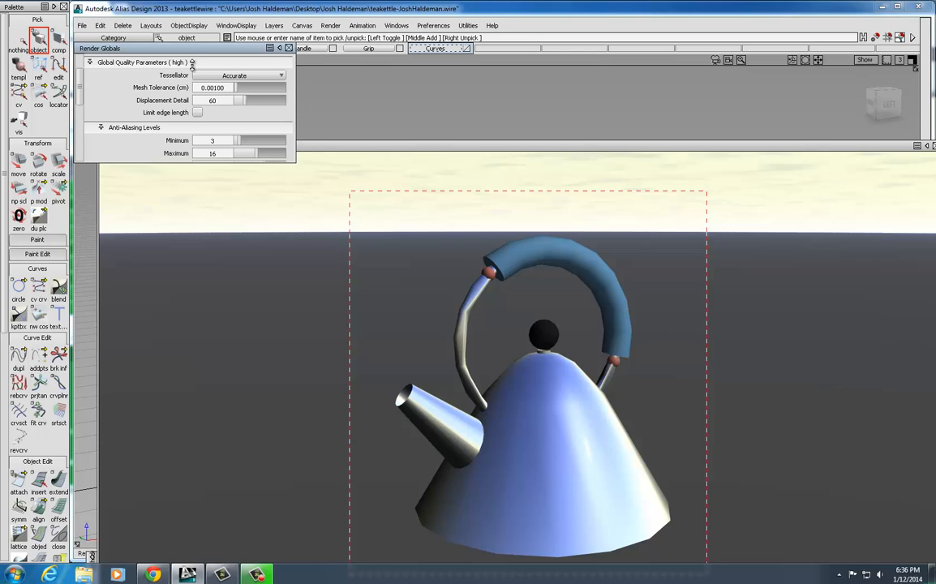
Re-render the region around the kettle with the finer mesh, and close the render and the render globals
drag(443, 148, 385, 36)
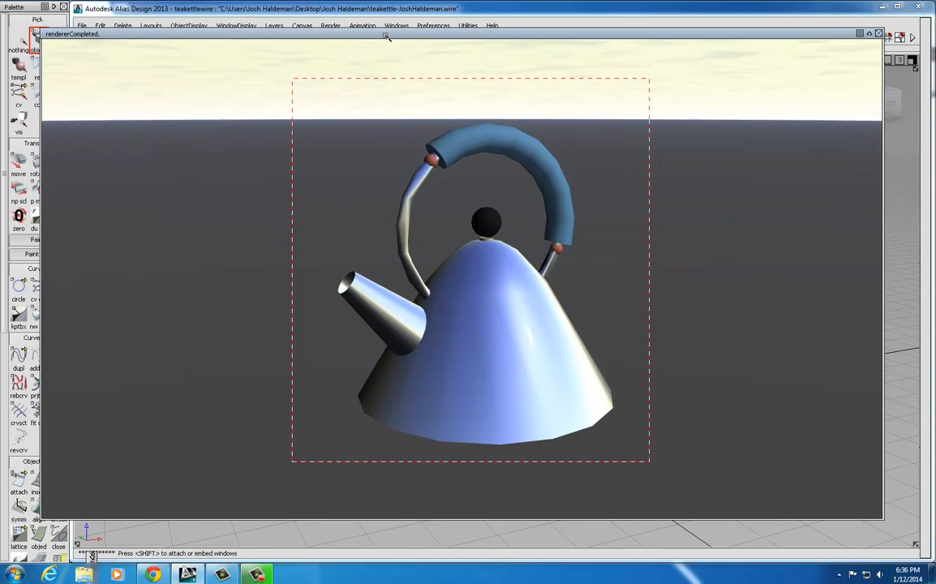
drag(285, 74, 661, 481)
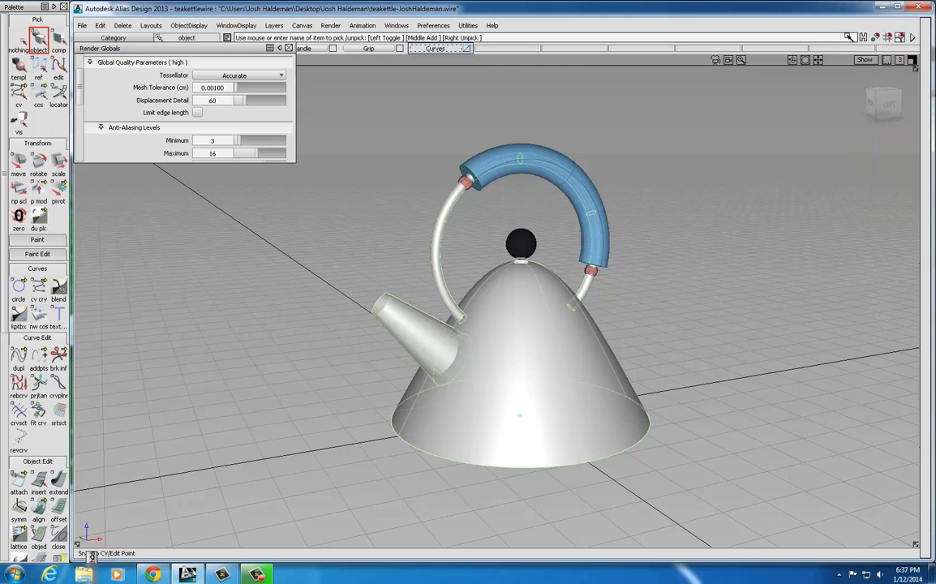
click(879, 34)
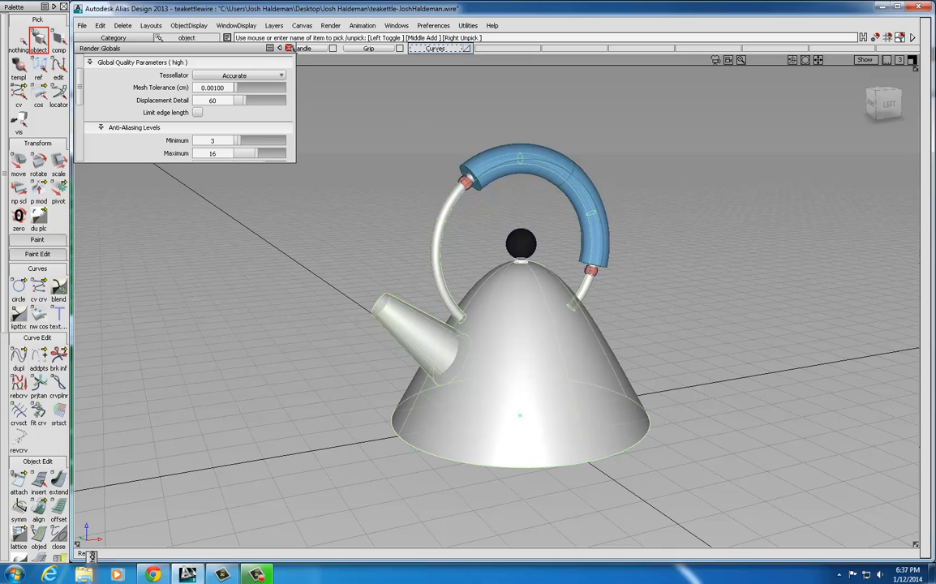
click(289, 48)
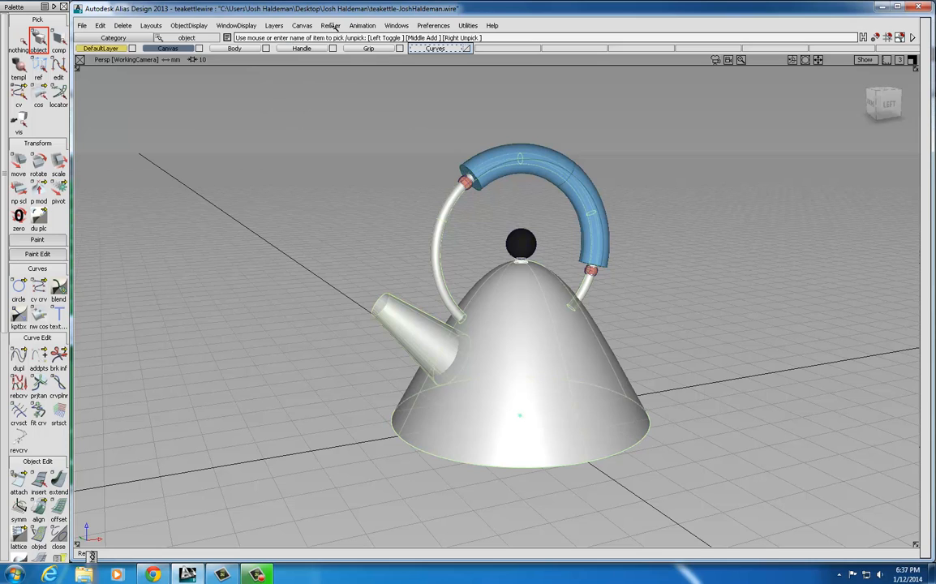
Direct-render the perspective view with the renderer type set to Raytracer
click(331, 25)
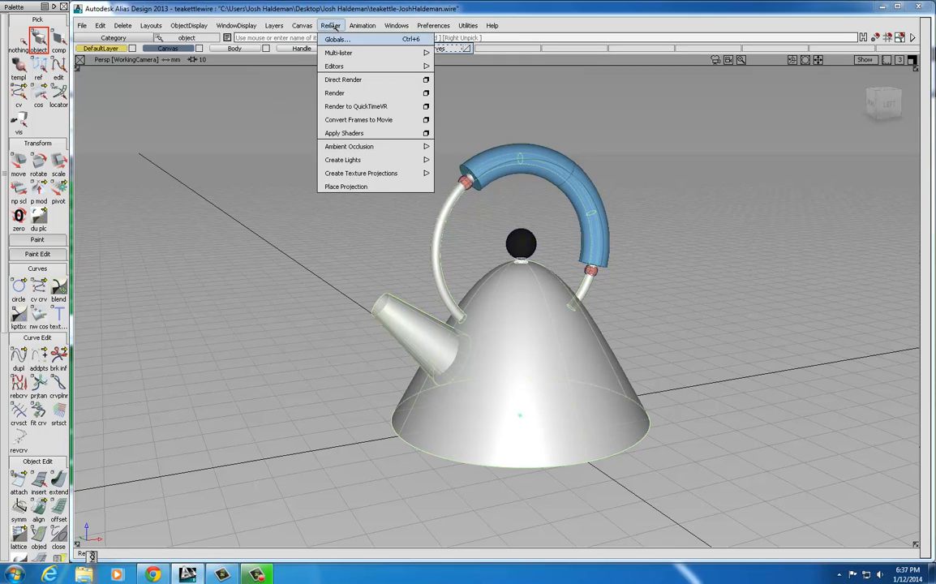
click(426, 80)
drag(414, 201, 200, 73)
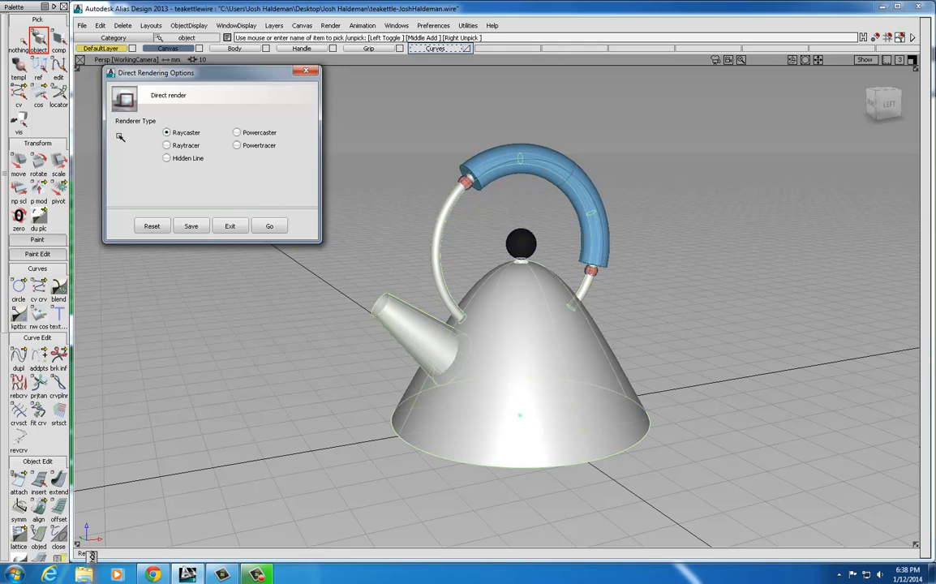
click(167, 145)
click(271, 227)
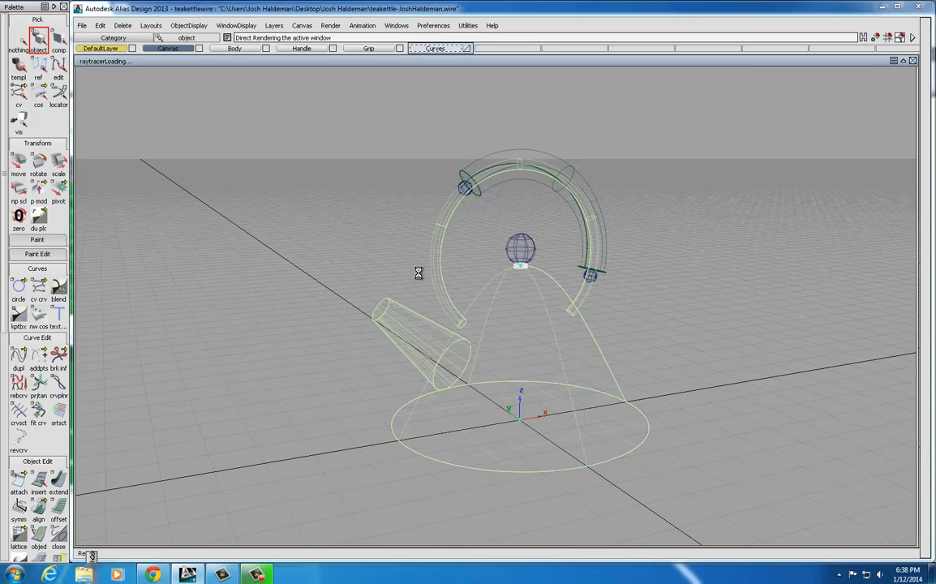